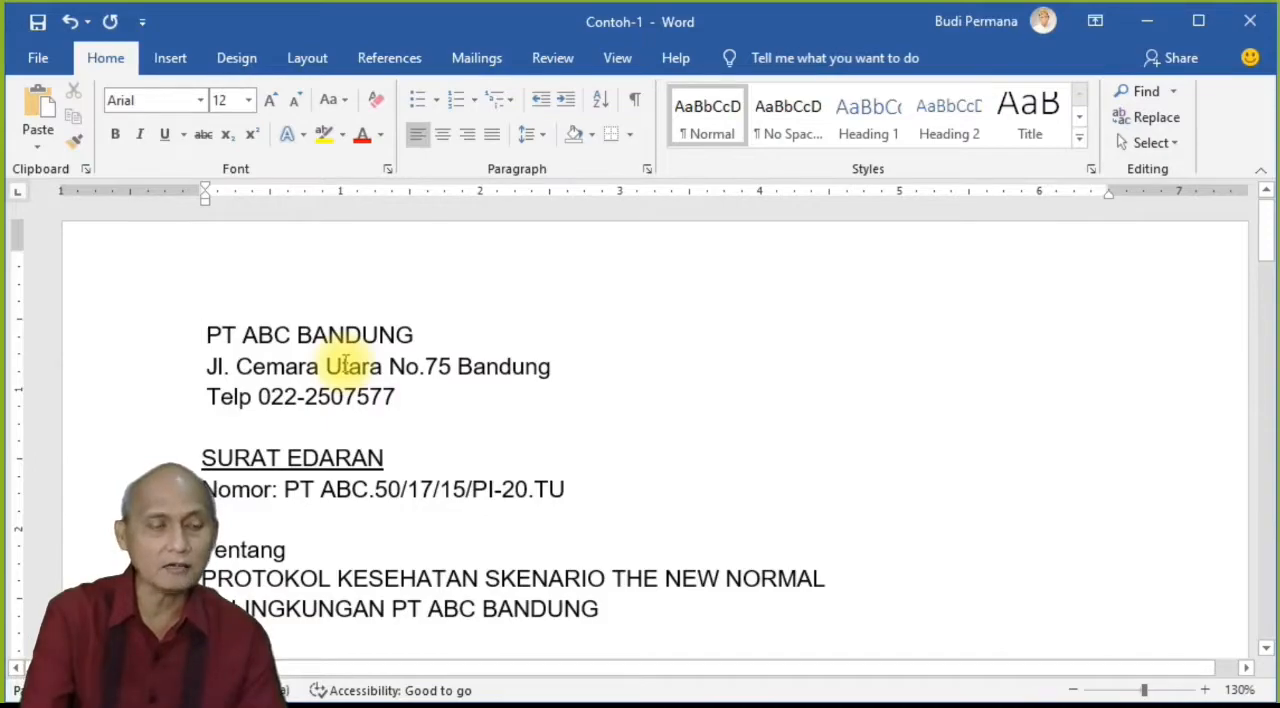
# Step: Set the font of the heading line "PT ABC BANDUNG" to Berlin Sans FB
pyautogui.hotkey('shift', 'Right')
pyautogui.hotkey('shift', 'Right')
pyautogui.hotkey('shift', 'Right')
pyautogui.hotkey('shift', 'Right')
pyautogui.hotkey('shift', 'Right')
pyautogui.hotkey('shift', 'Right')
pyautogui.hotkey('shift', 'Right')
pyautogui.hotkey('shift', 'Right')
pyautogui.hotkey('shift', 'Right')
pyautogui.hotkey('shift', 'Right')
pyautogui.hotkey('shift', 'Right')
pyautogui.hotkey('shift', 'Right')
pyautogui.hotkey('shift', 'Right')
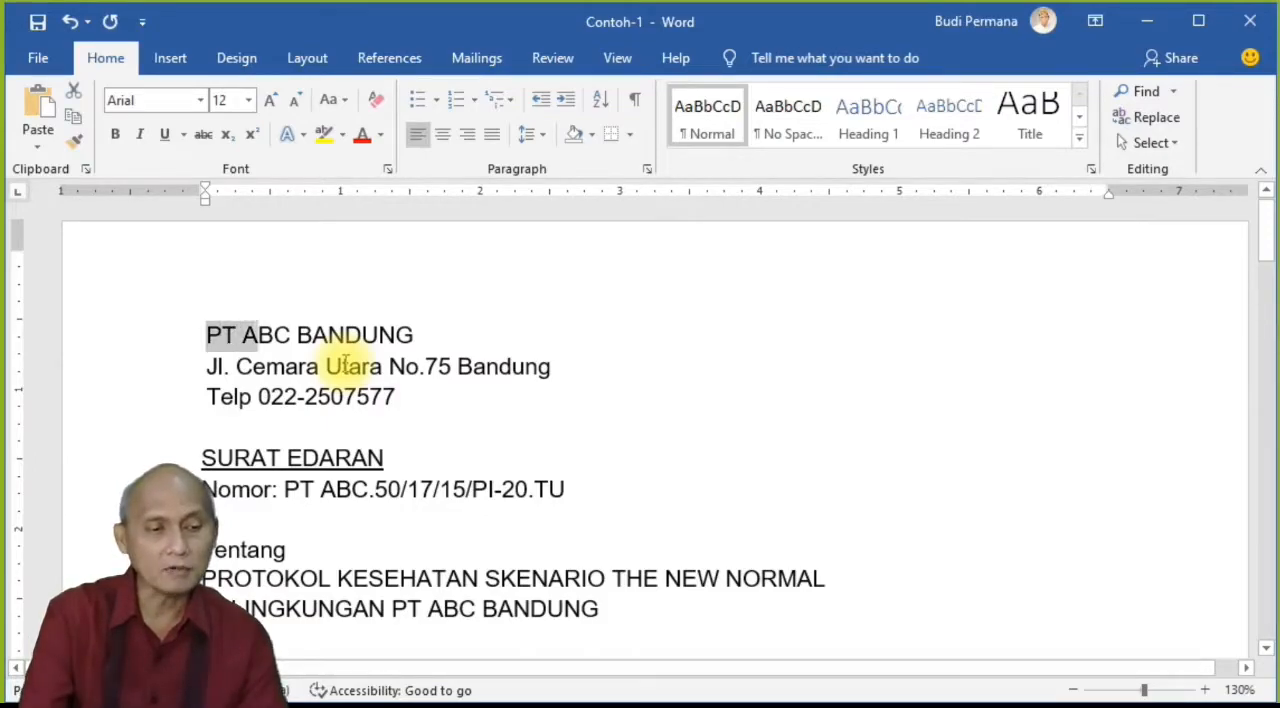
pyautogui.hotkey('shift', 'Right')
pyautogui.hotkey('shift', 'Right')
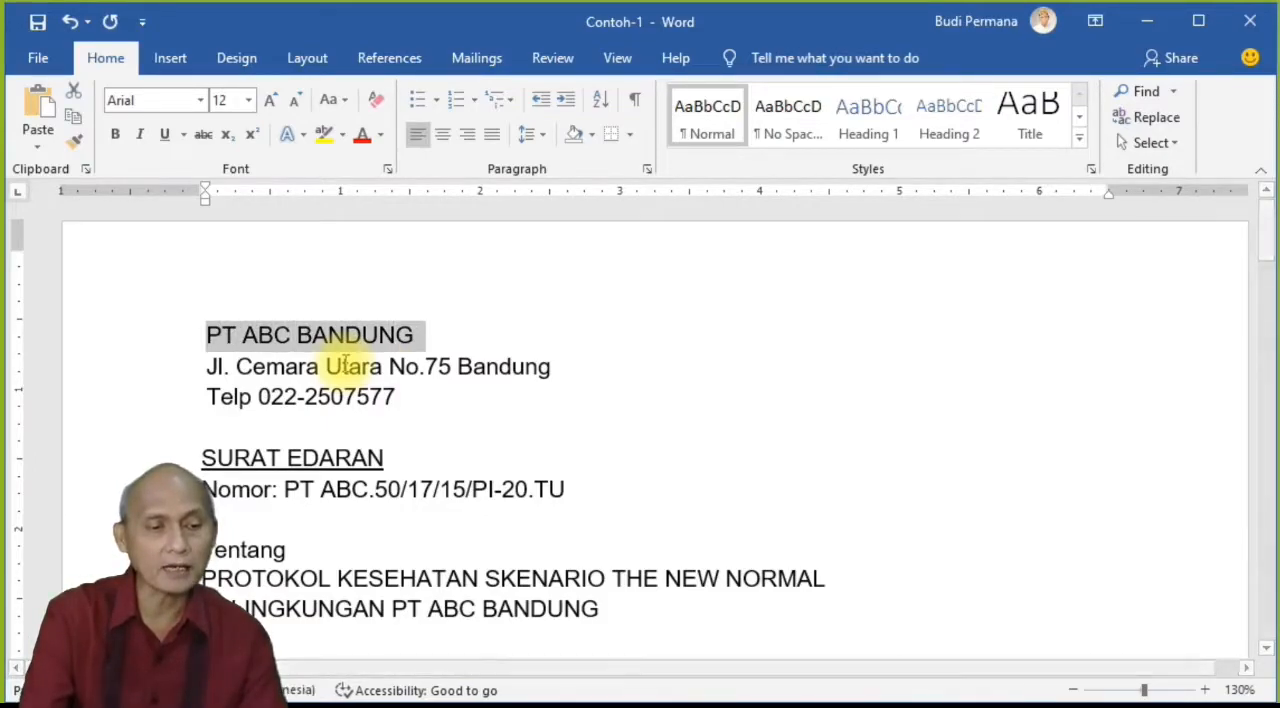
pyautogui.hotkey('shift', 'Left')
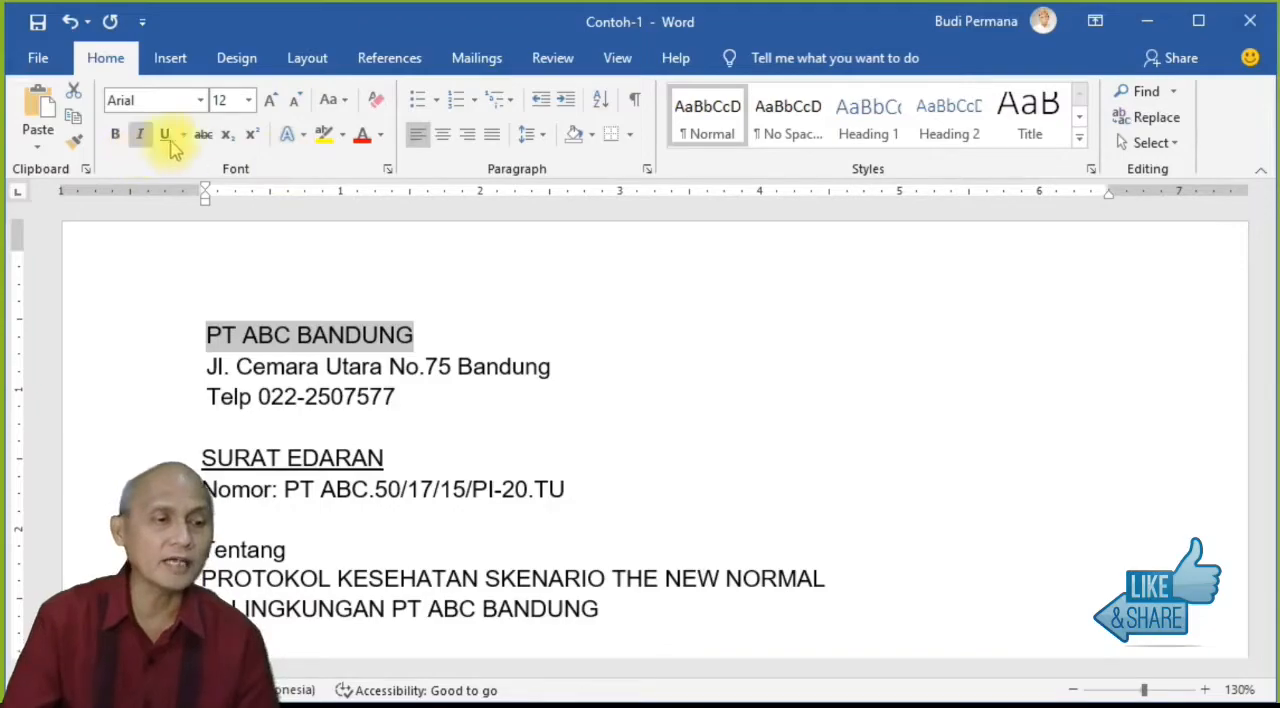
pyautogui.click(201, 100)
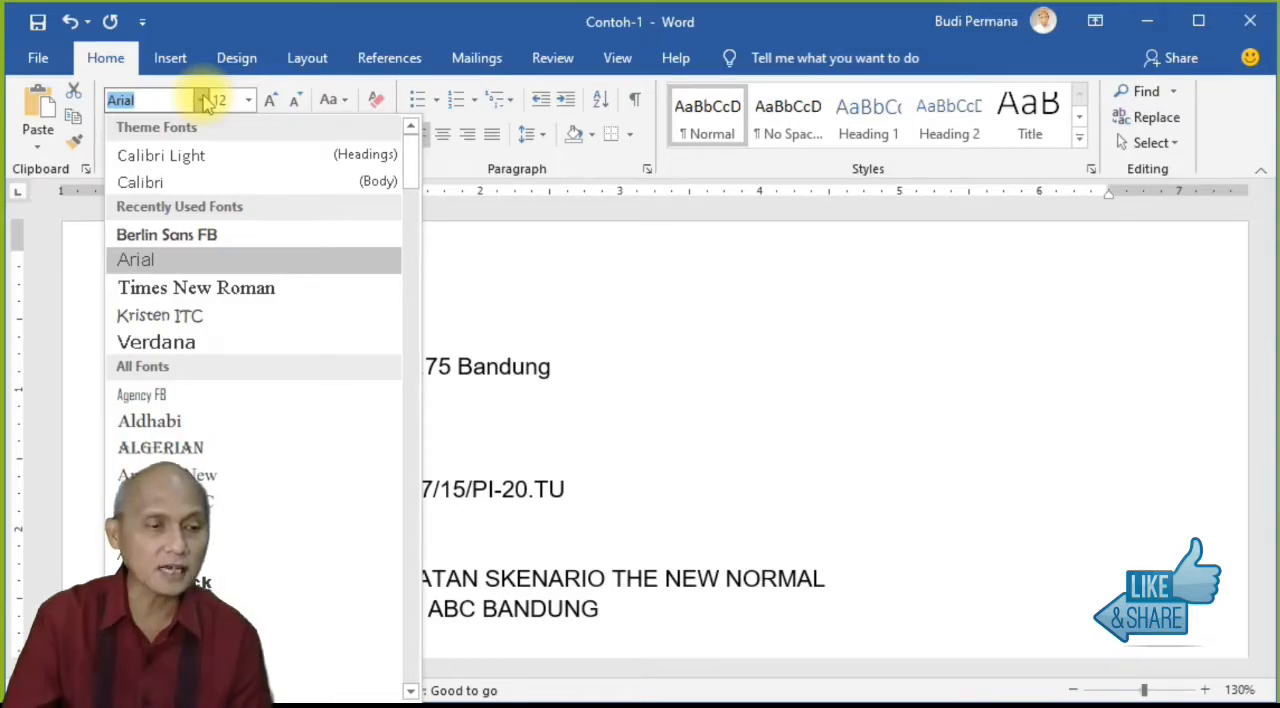
pyautogui.click(170, 235)
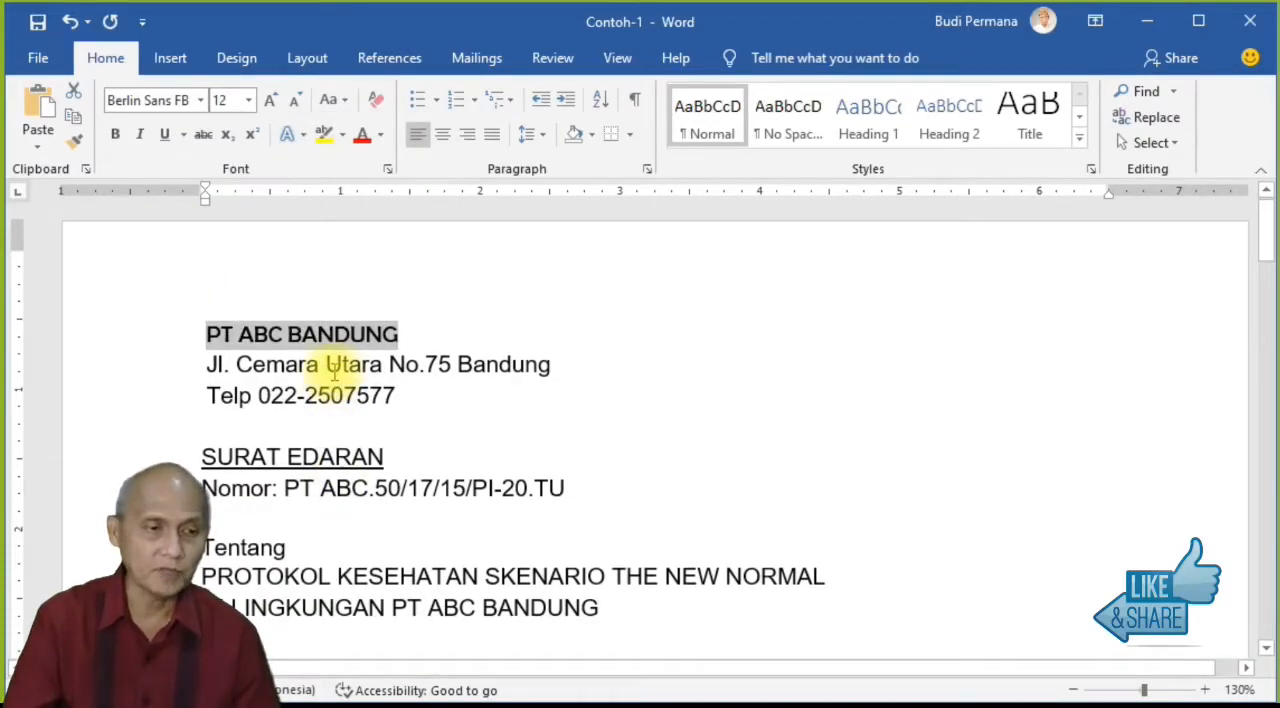
pyautogui.click(201, 100)
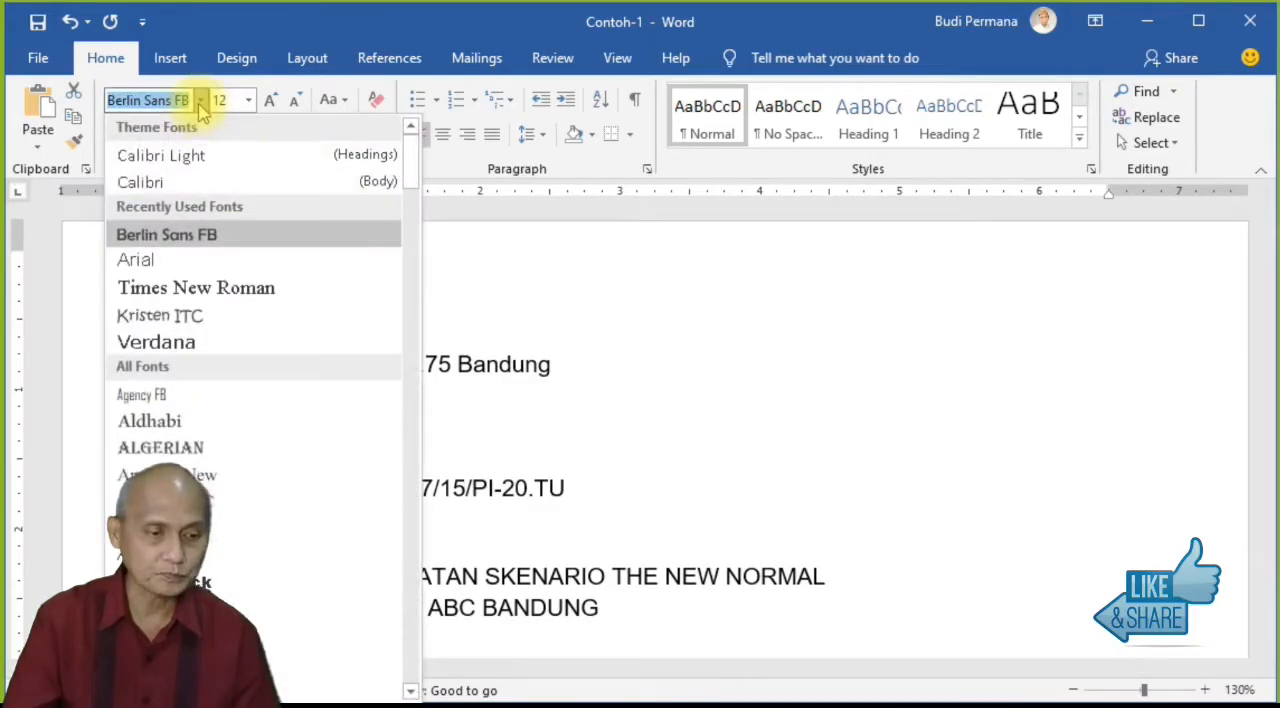
pyautogui.click(246, 29)
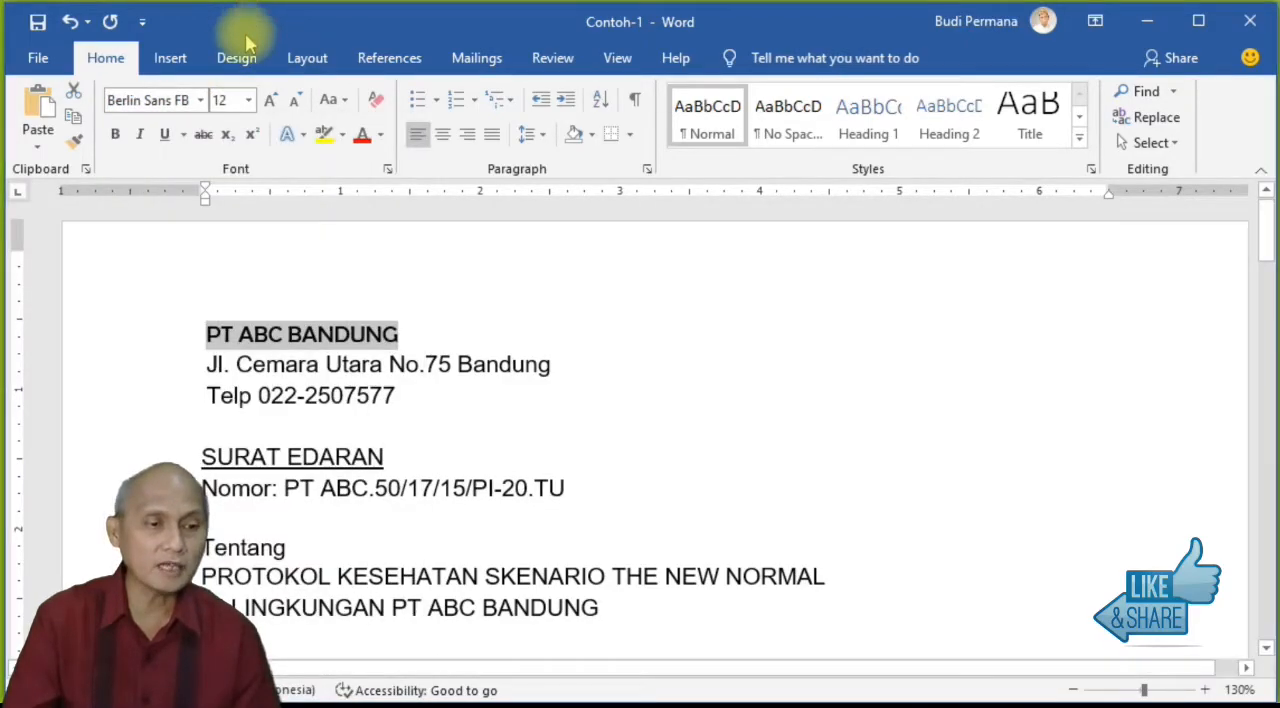
# Step: Set the company name's font size to 26, enlarge it stepwise to 36, and reduce it to 28
pyautogui.click(248, 101)
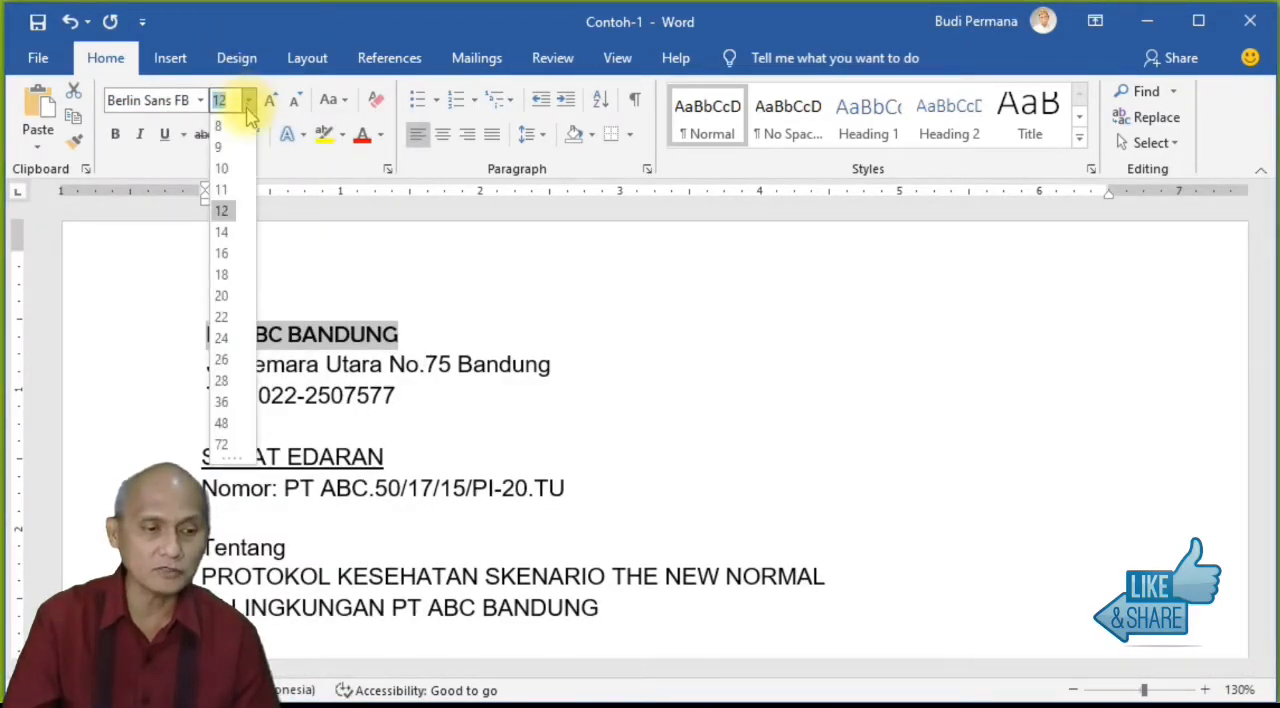
pyautogui.click(222, 360)
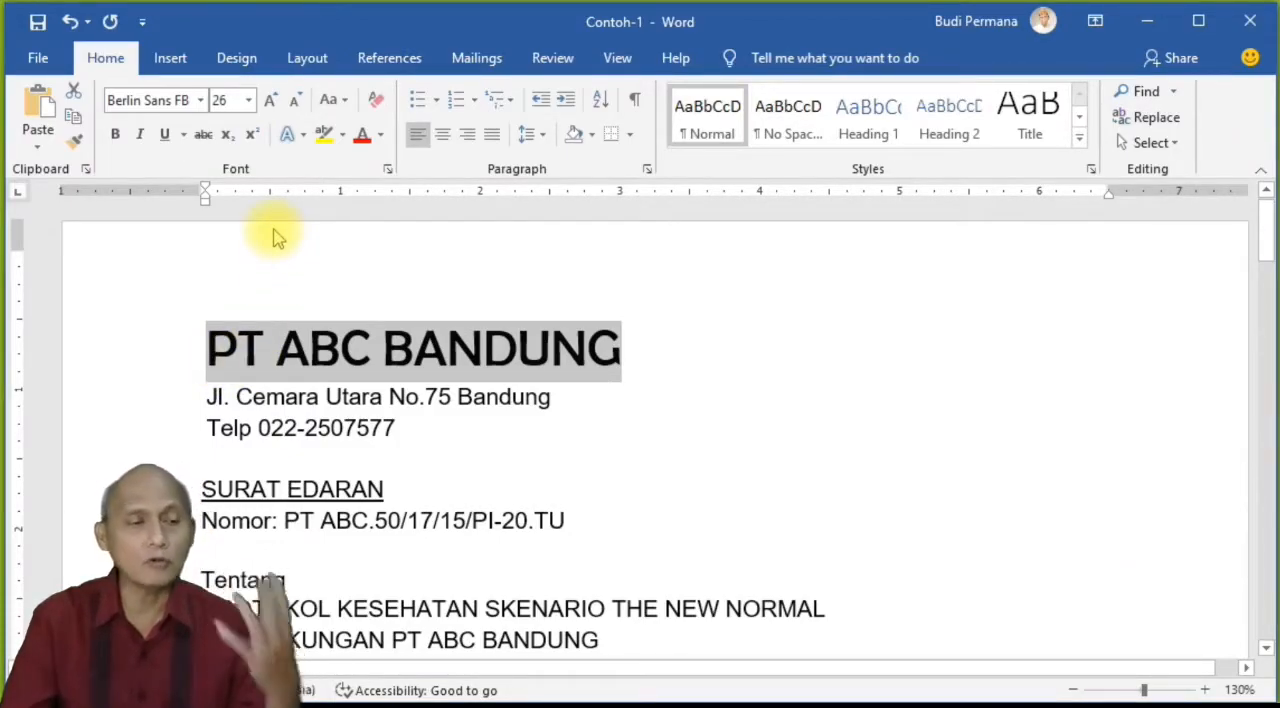
pyautogui.click(272, 101)
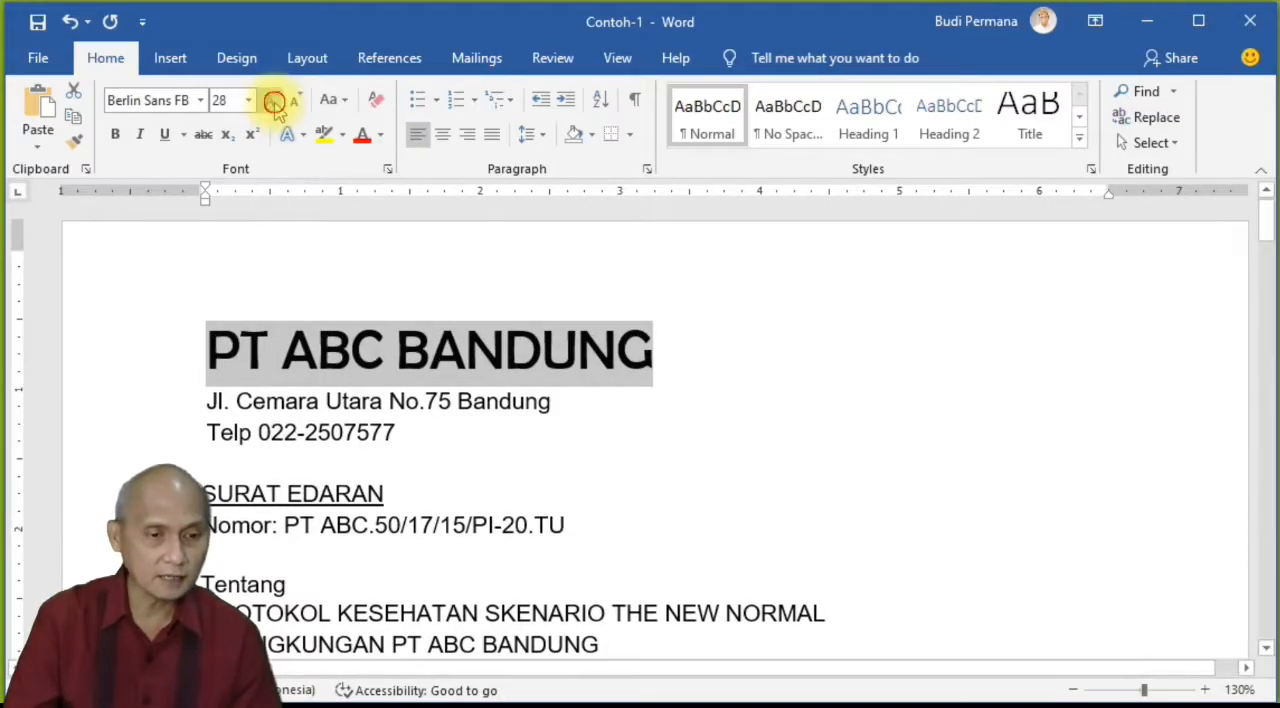
pyautogui.click(272, 101)
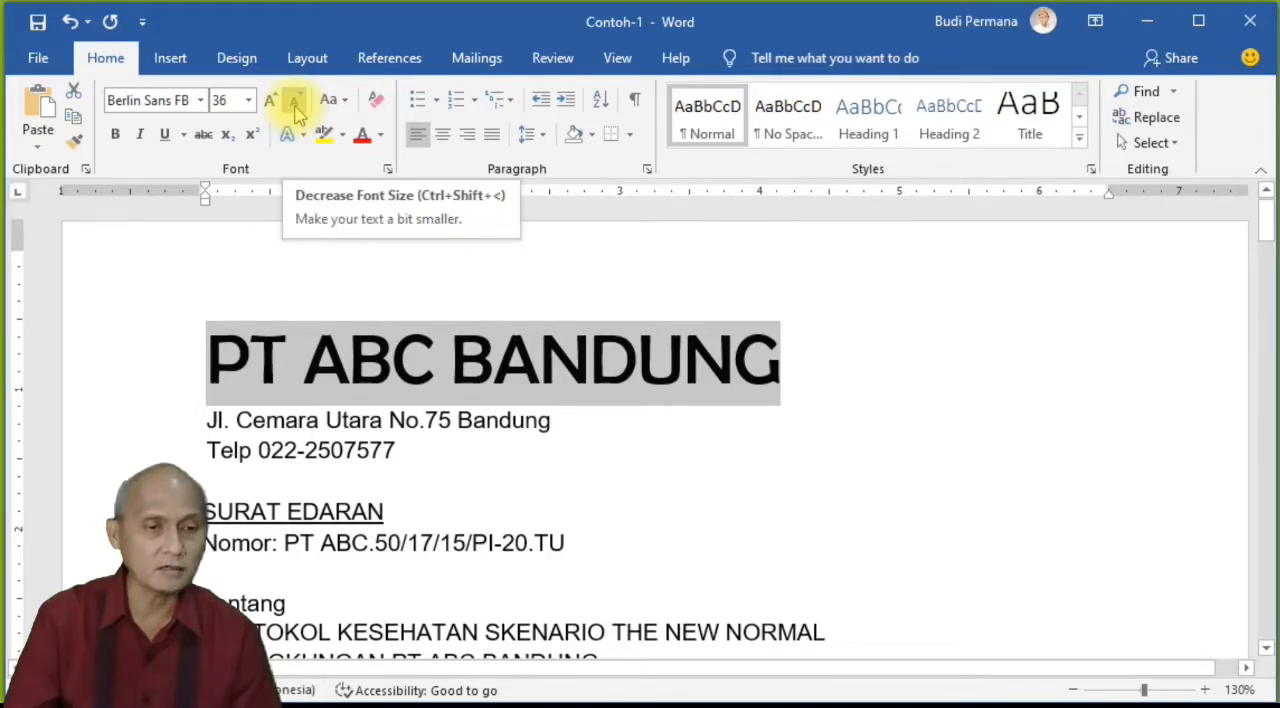
pyautogui.click(295, 104)
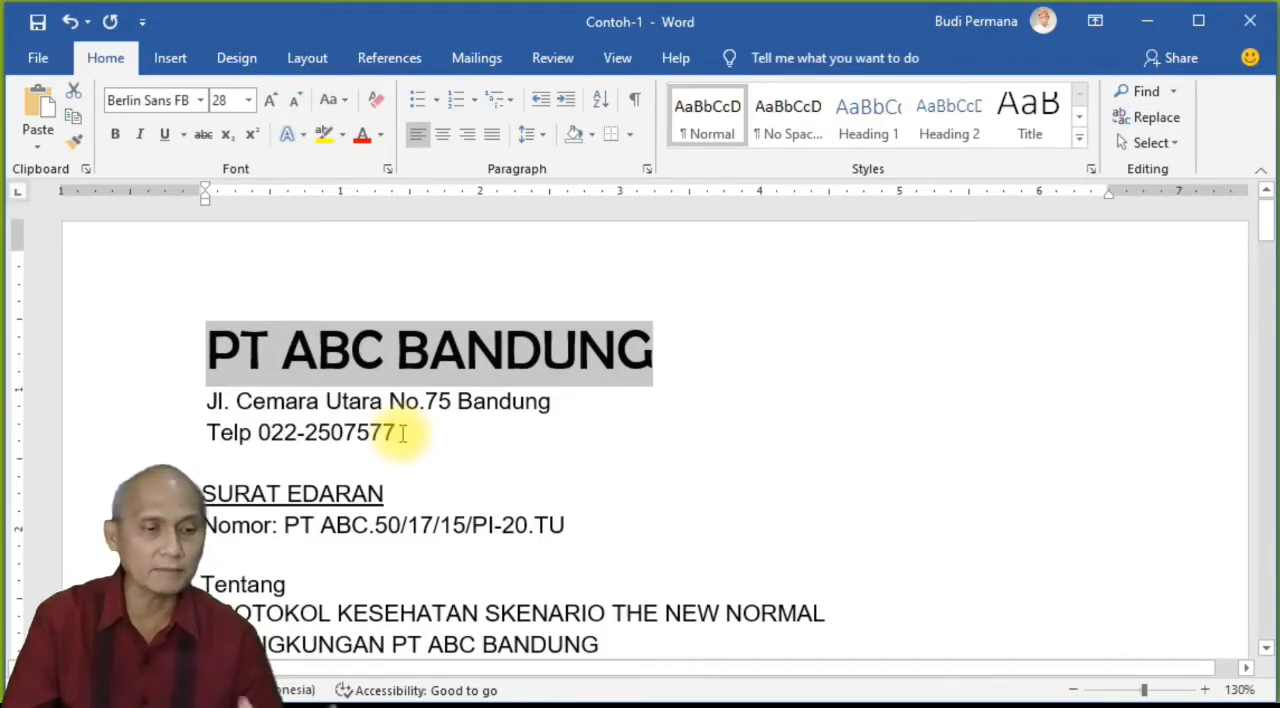
# Step: Increase the font size of the address and phone lines under the company name to 14
pyautogui.moveTo(403, 432); pyautogui.dragTo(204, 405)
pyautogui.click(270, 101)
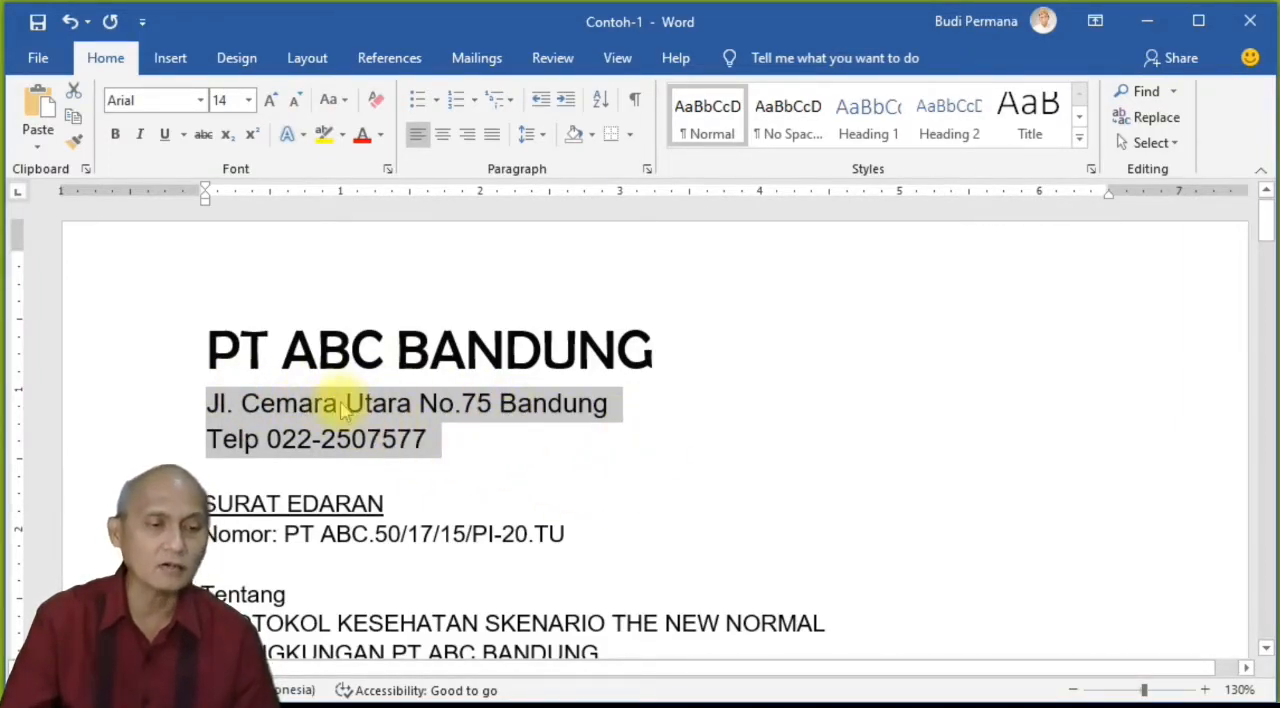
# Step: Convert the address and phone lines to uppercase, and change them to lowercase
pyautogui.click(345, 104)
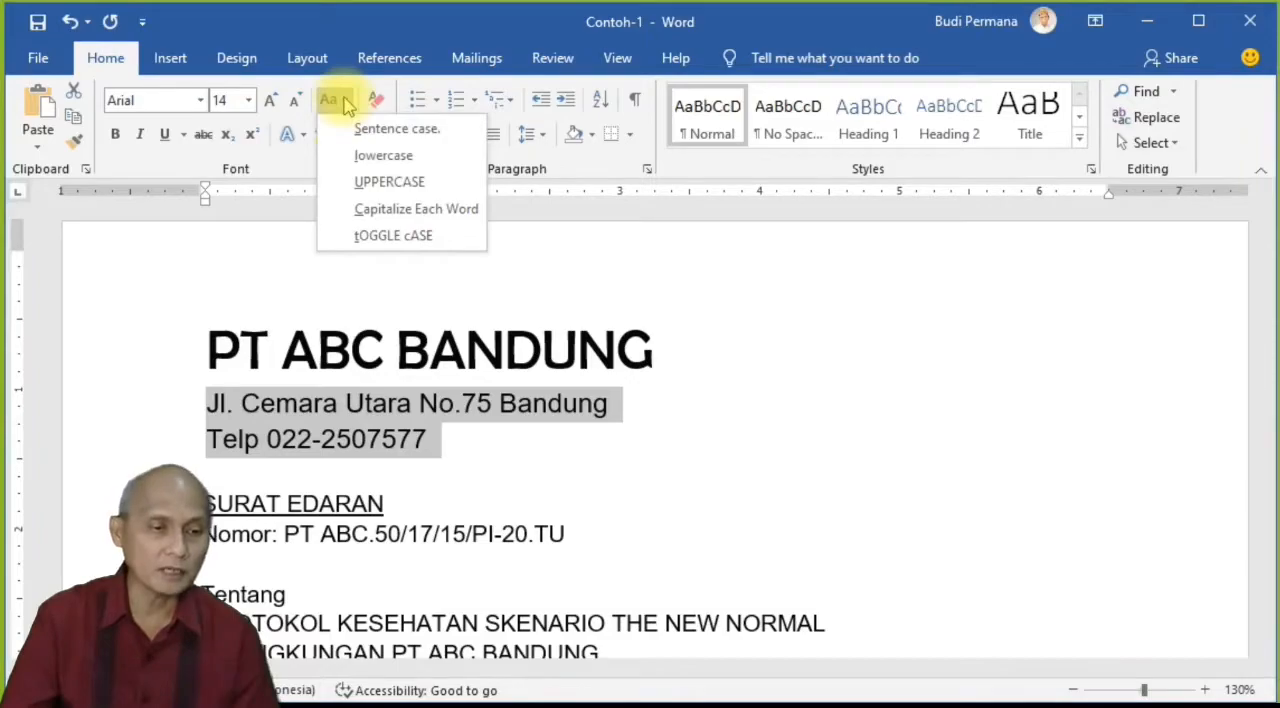
pyautogui.click(371, 35)
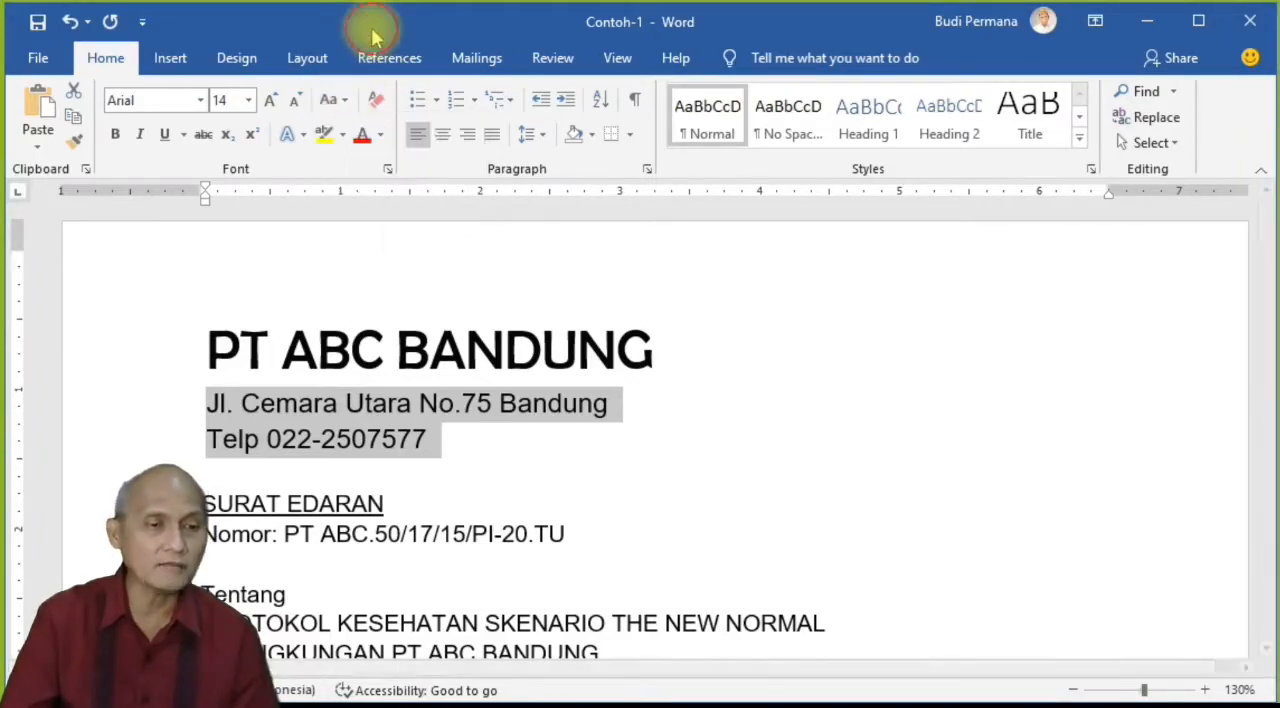
pyautogui.click(343, 104)
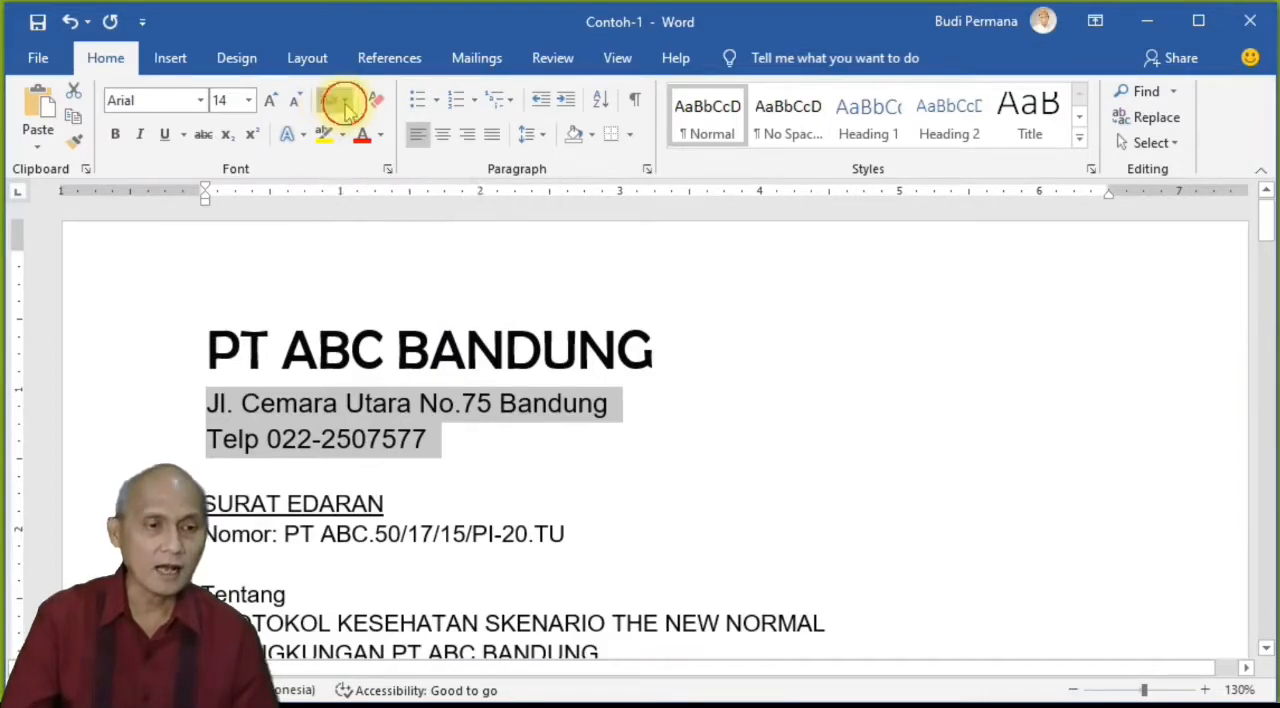
pyautogui.click(372, 182)
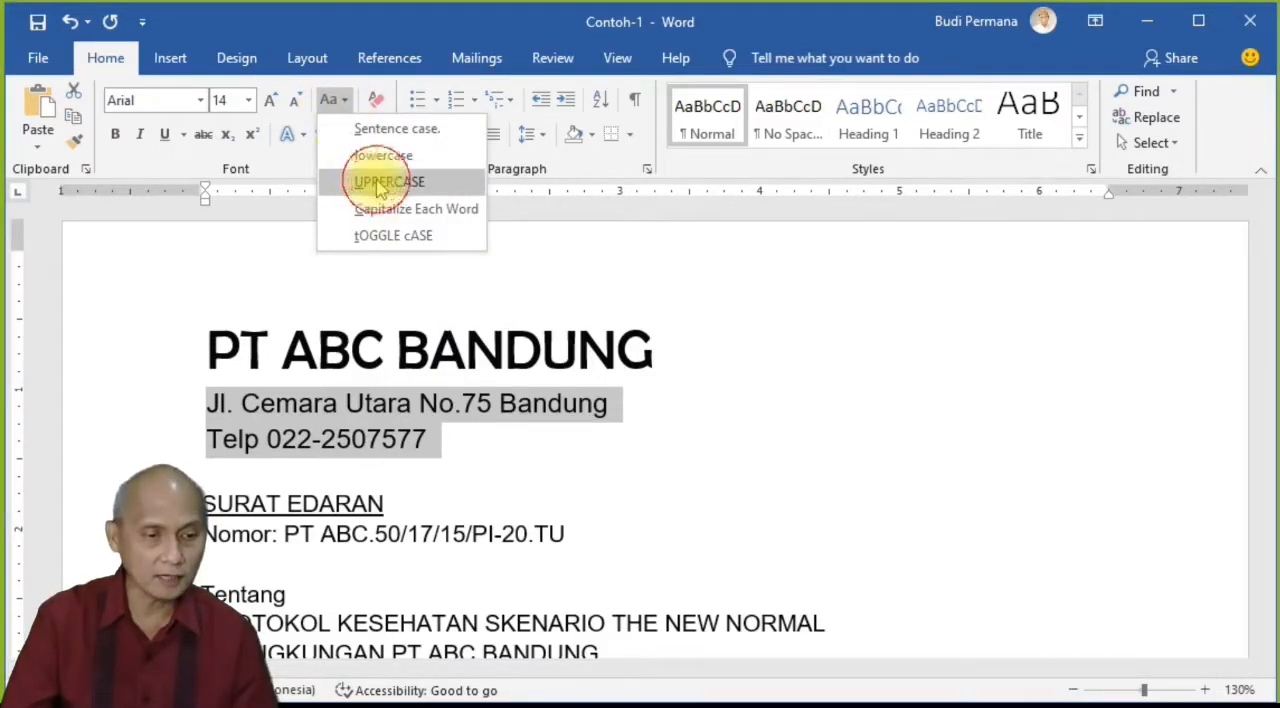
pyautogui.click(334, 100)
pyautogui.click(370, 156)
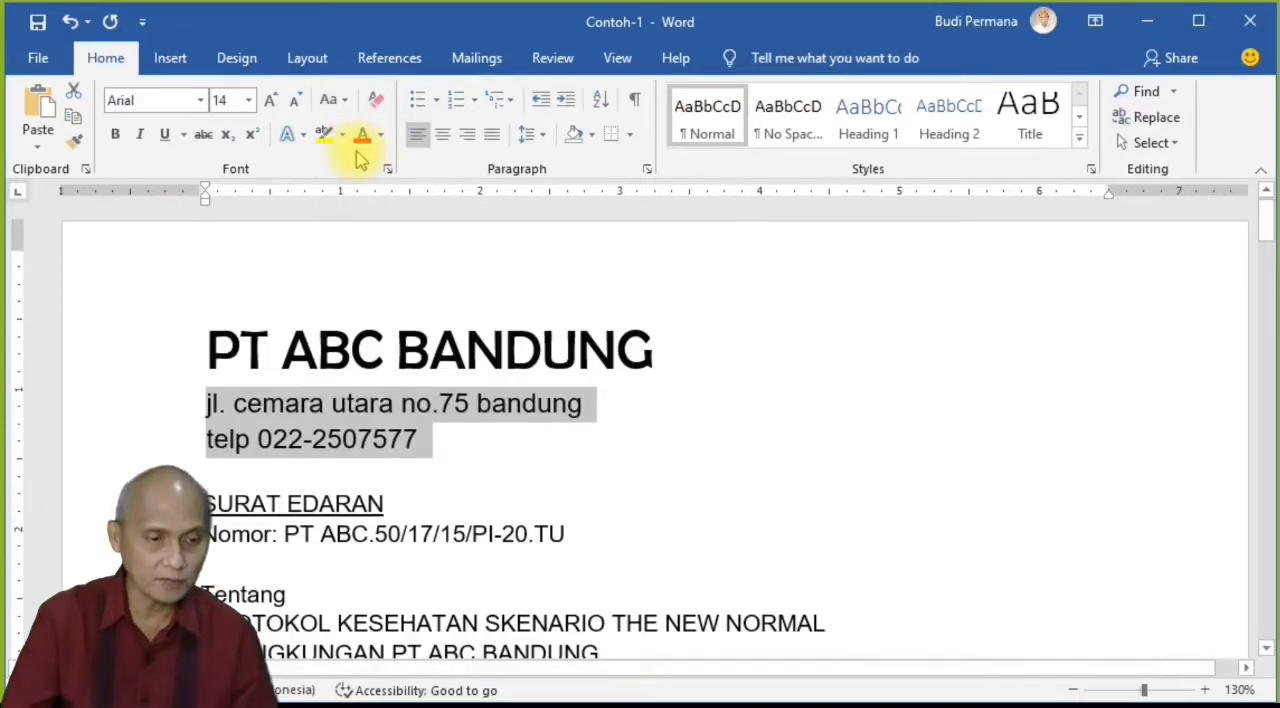
# Step: Apply Capitalize Each Word to the address and phone lines, try toggle case, and reapply Capitalize Each Word
pyautogui.click(334, 100)
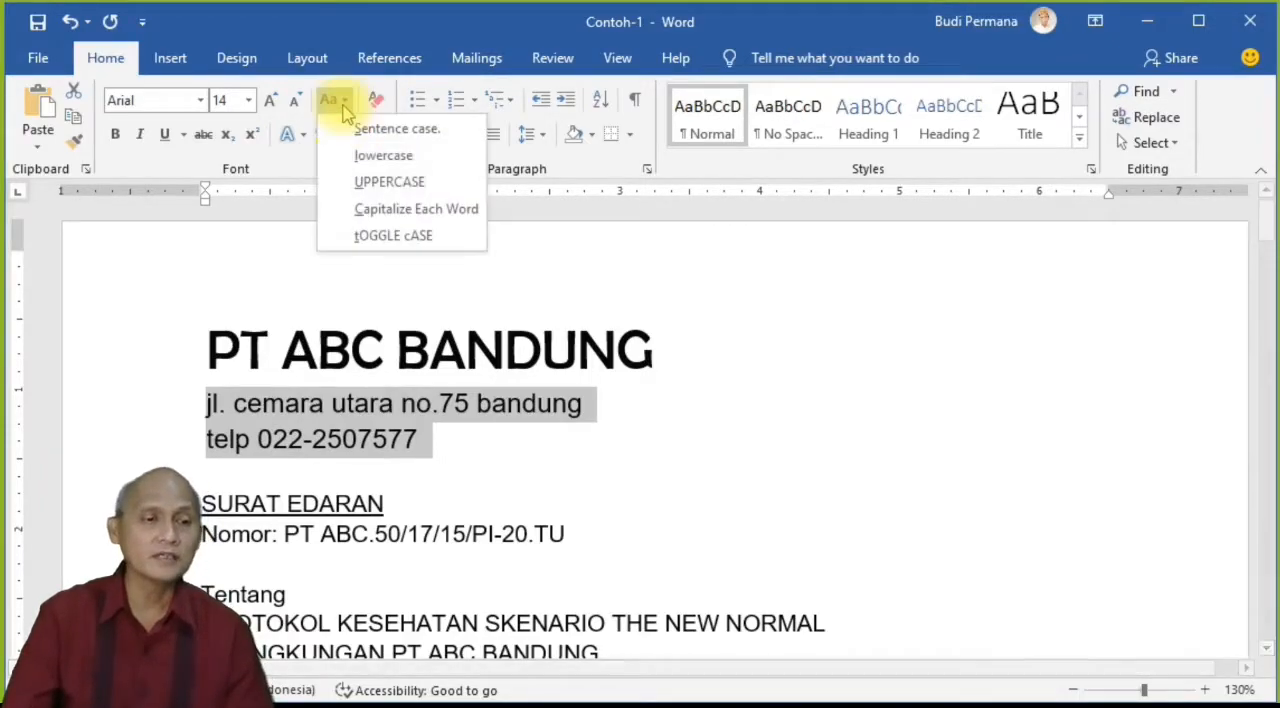
pyautogui.click(368, 210)
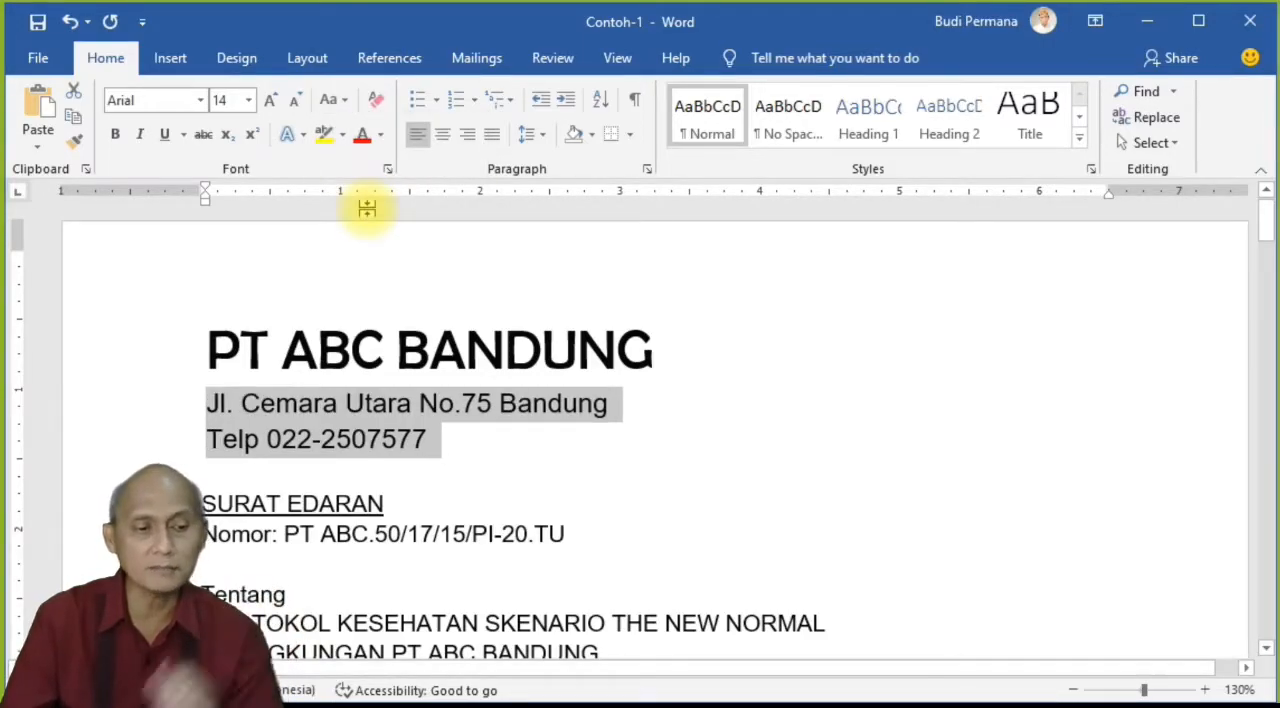
pyautogui.click(333, 100)
pyautogui.click(373, 238)
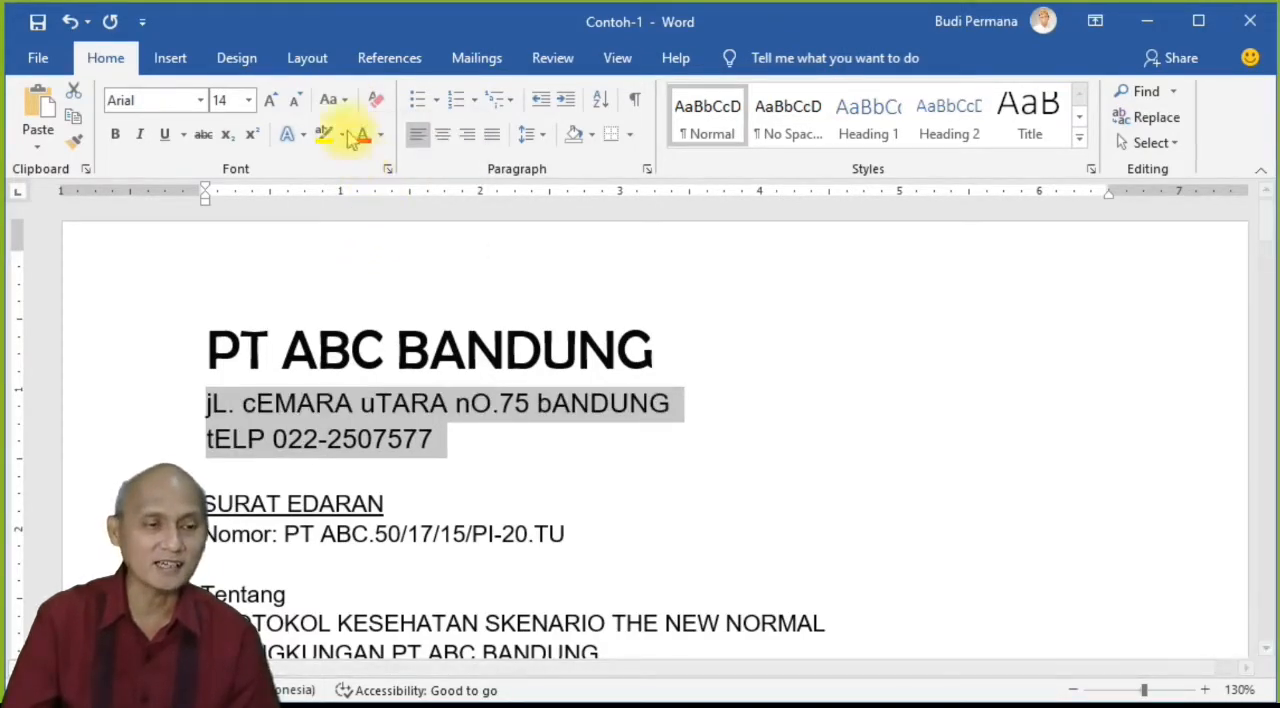
pyautogui.click(333, 100)
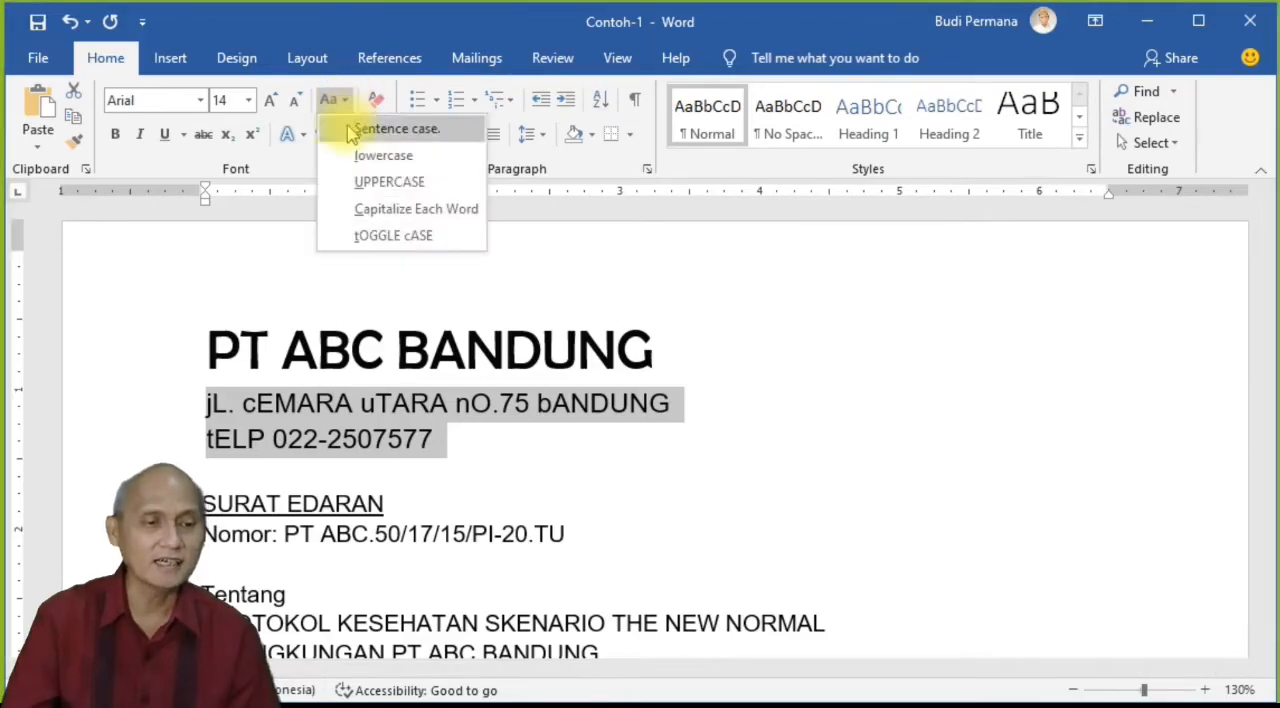
pyautogui.click(373, 208)
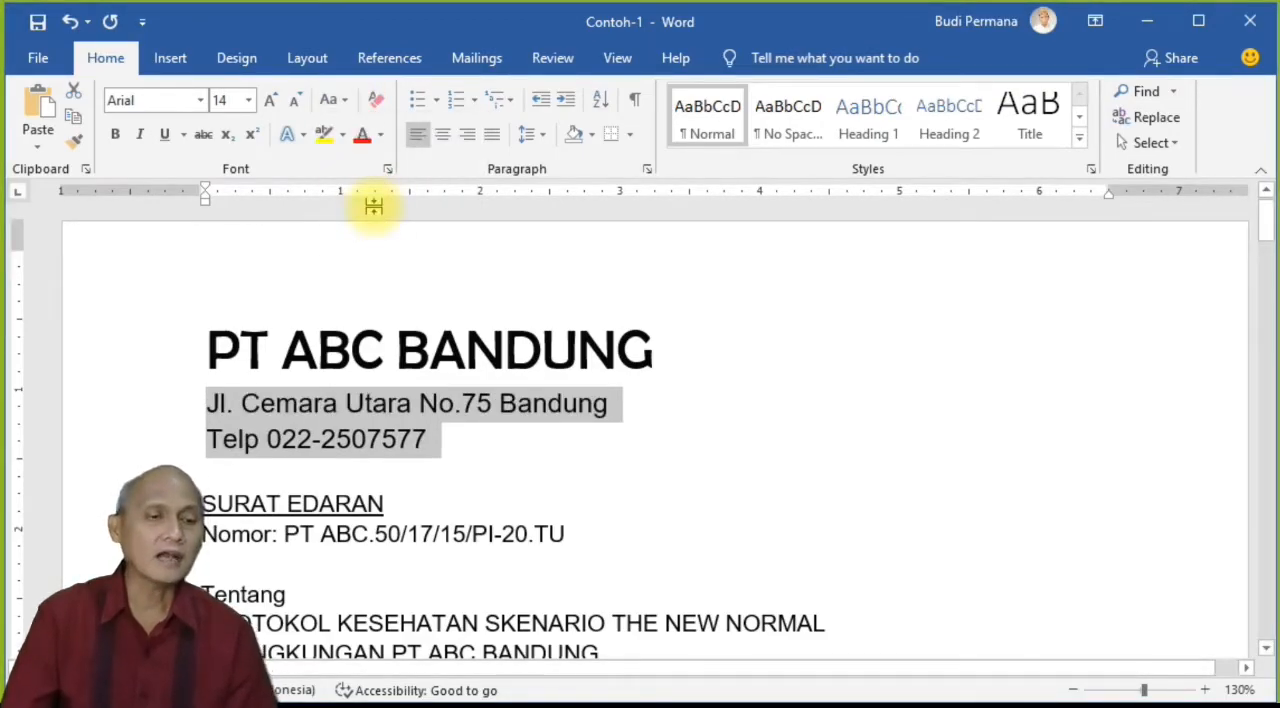
# Step: Make the address and phone lines bold, and try italic on them before removing it
pyautogui.click(116, 138)
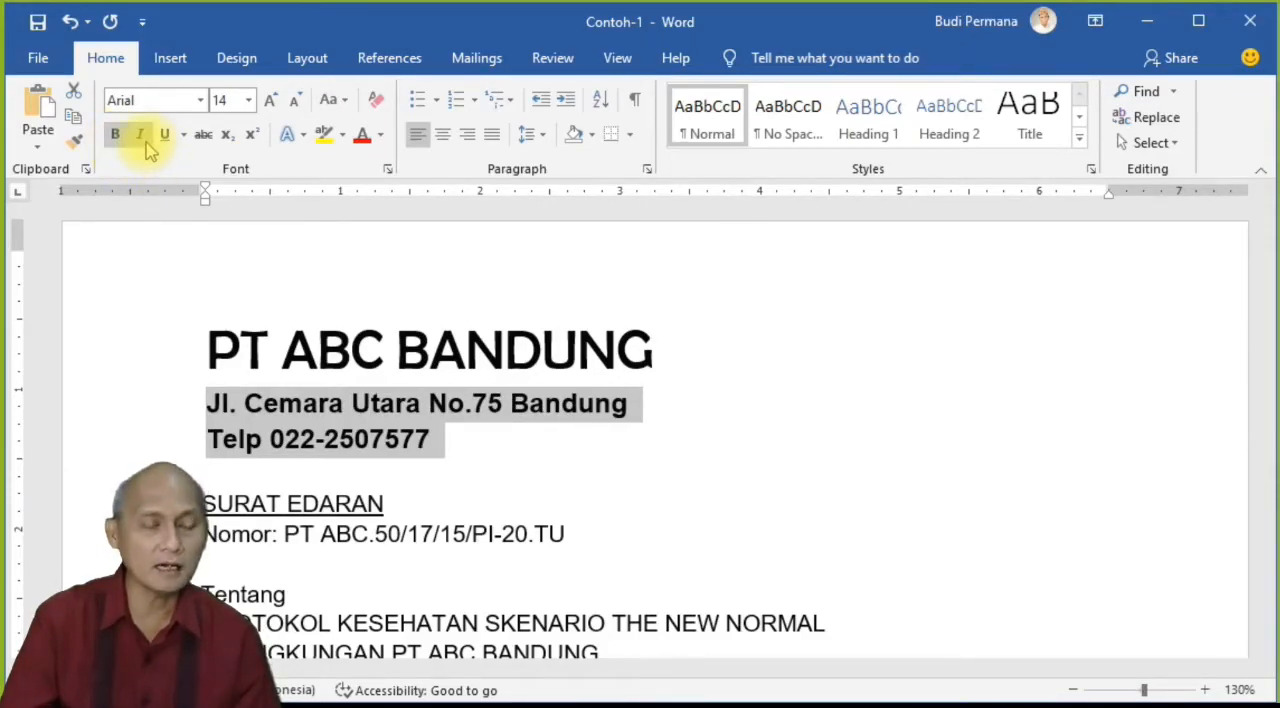
pyautogui.click(141, 136)
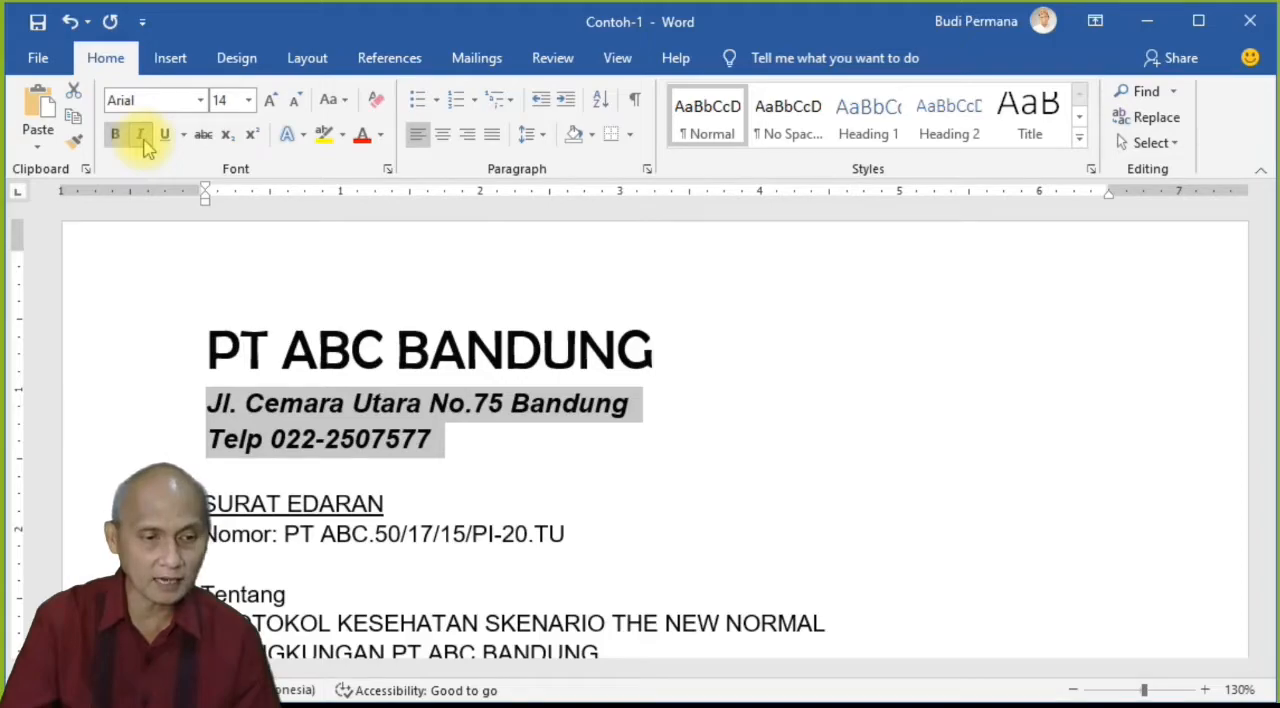
pyautogui.click(141, 136)
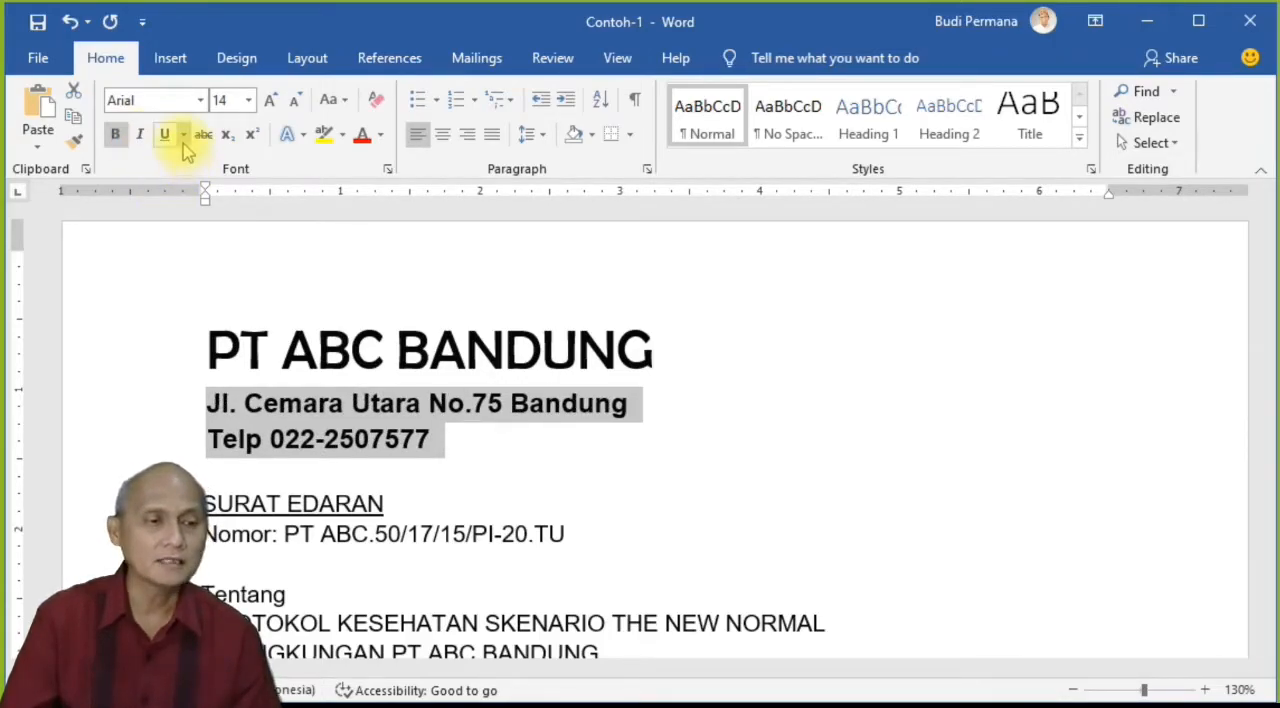
# Step: Try a red dotted underline on the address and phone lines, and remove the underline
pyautogui.click(184, 136)
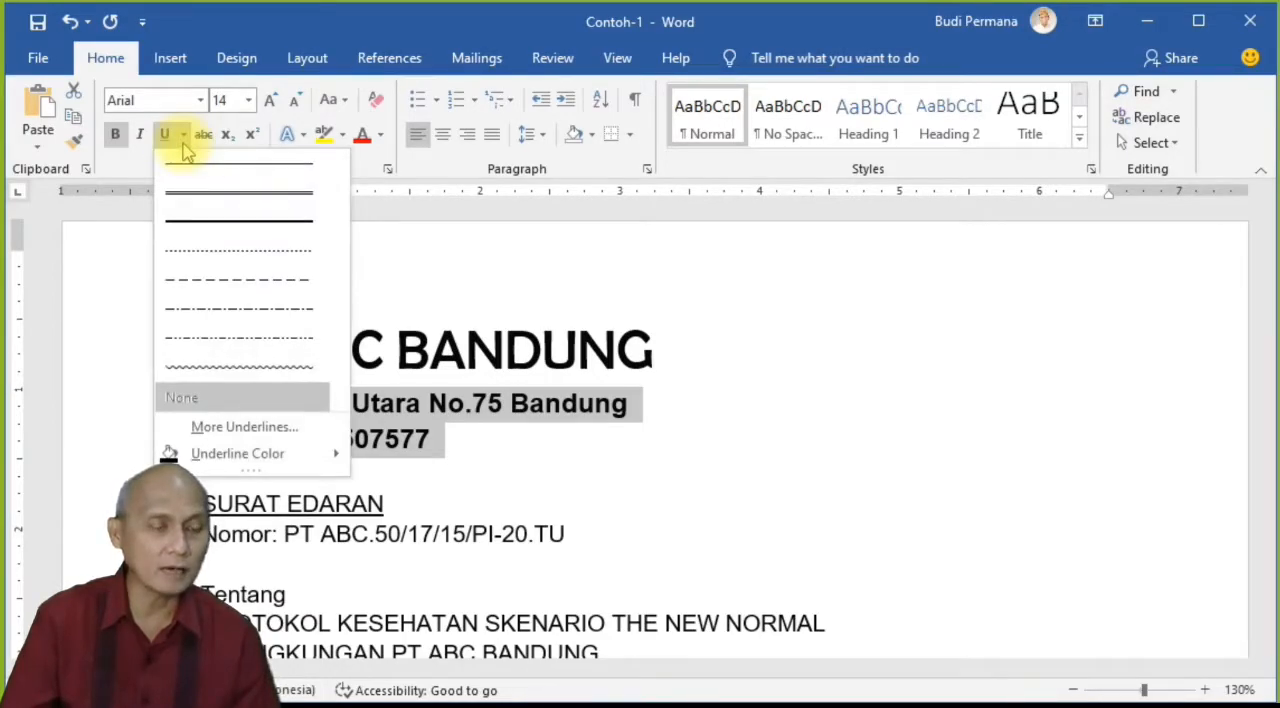
pyautogui.click(238, 251)
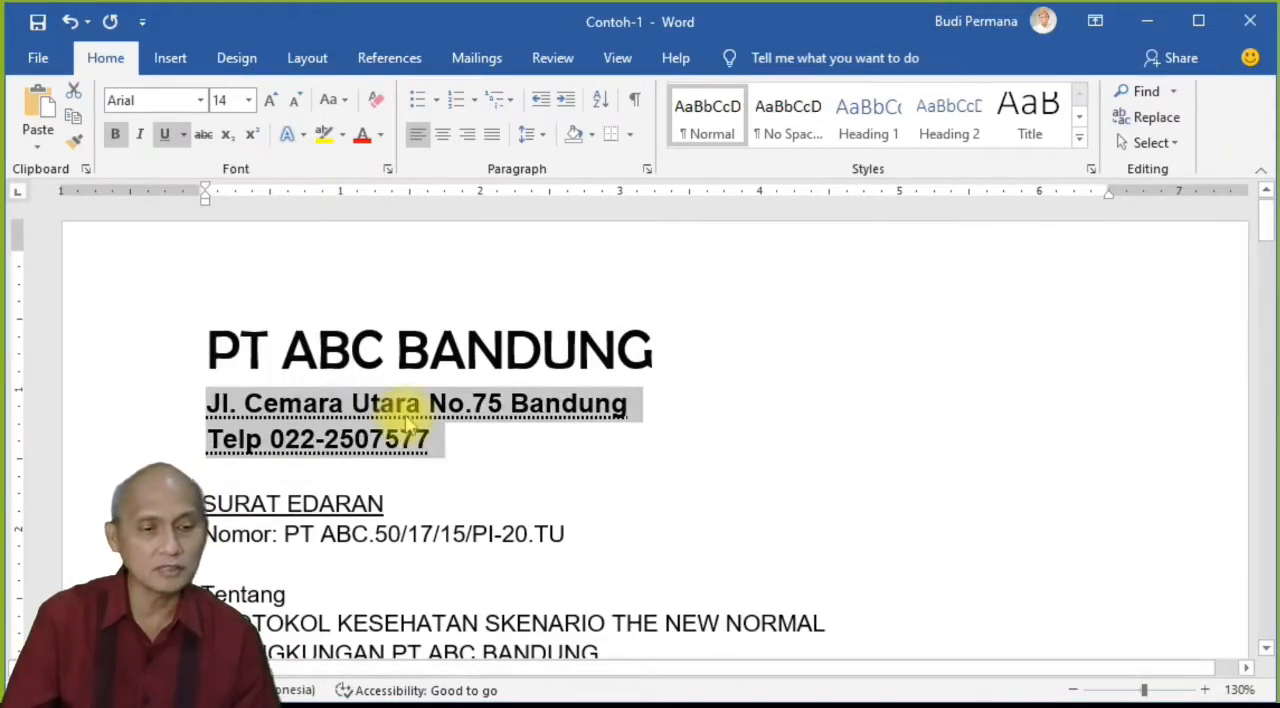
pyautogui.click(183, 134)
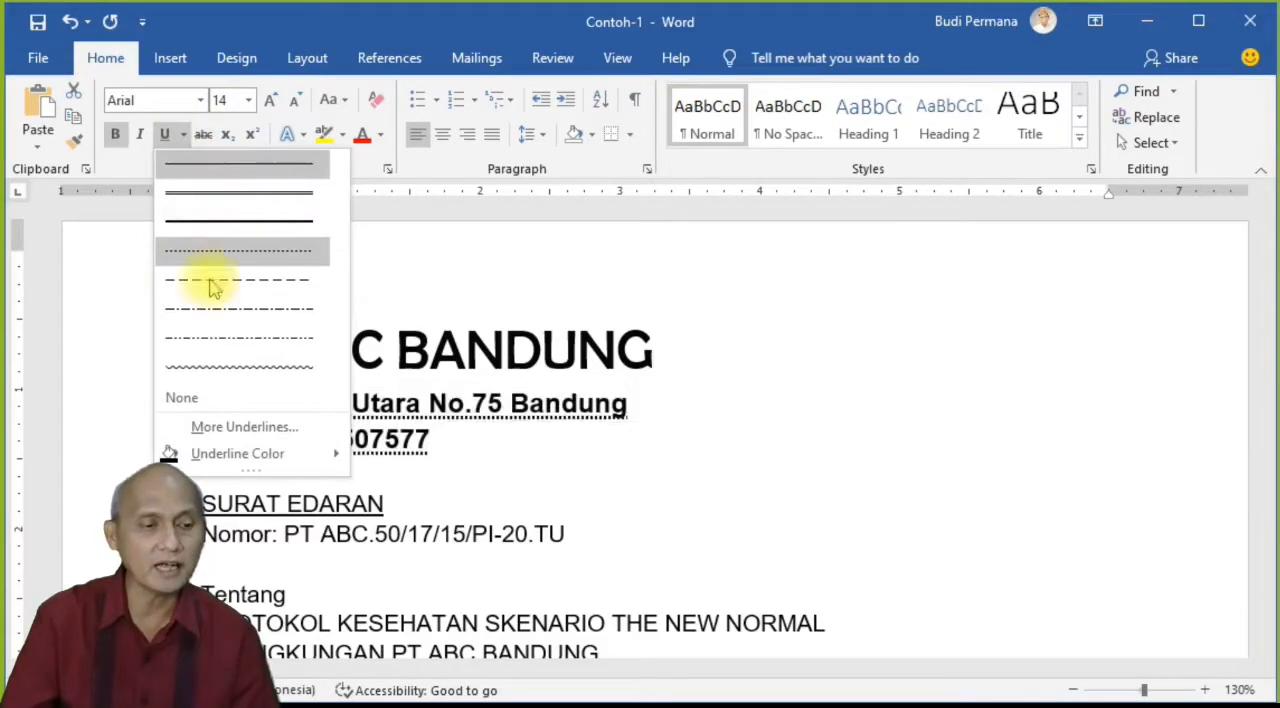
pyautogui.moveTo(265, 452)
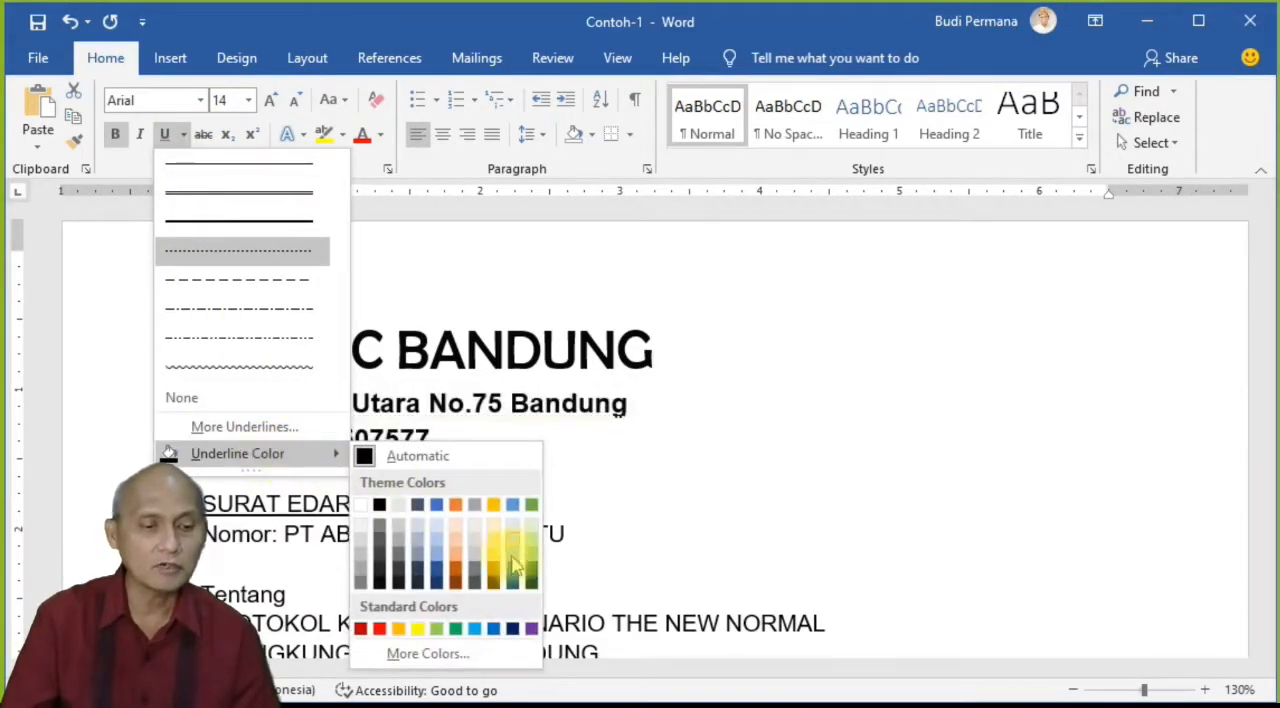
pyautogui.click(362, 628)
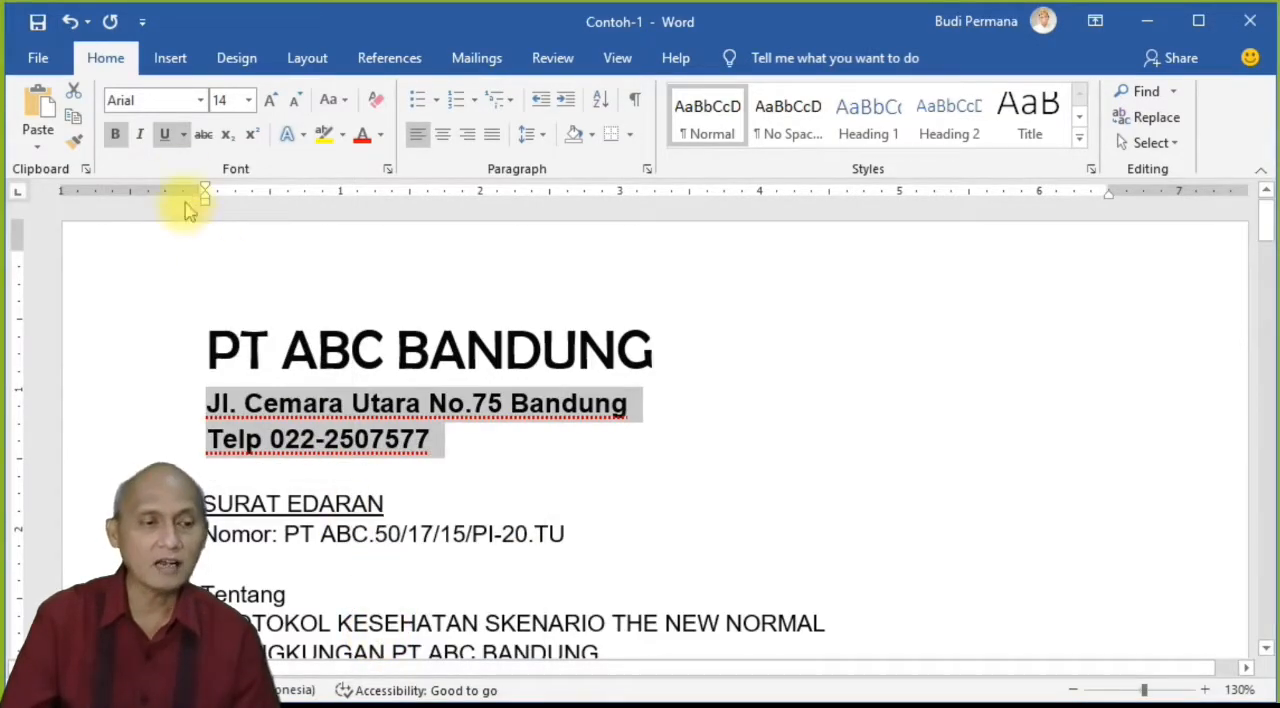
pyautogui.click(166, 135)
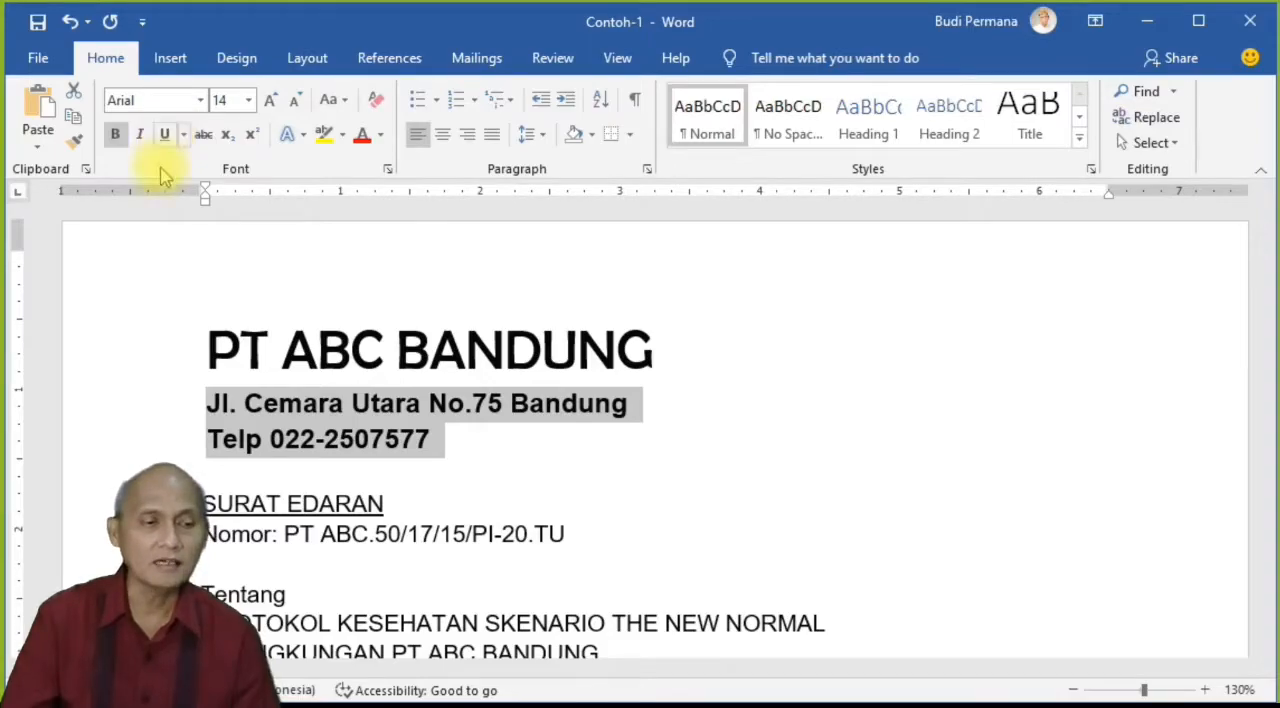
# Step: Apply strikethrough to the word "Utara" in the address line
pyautogui.click(342, 405)
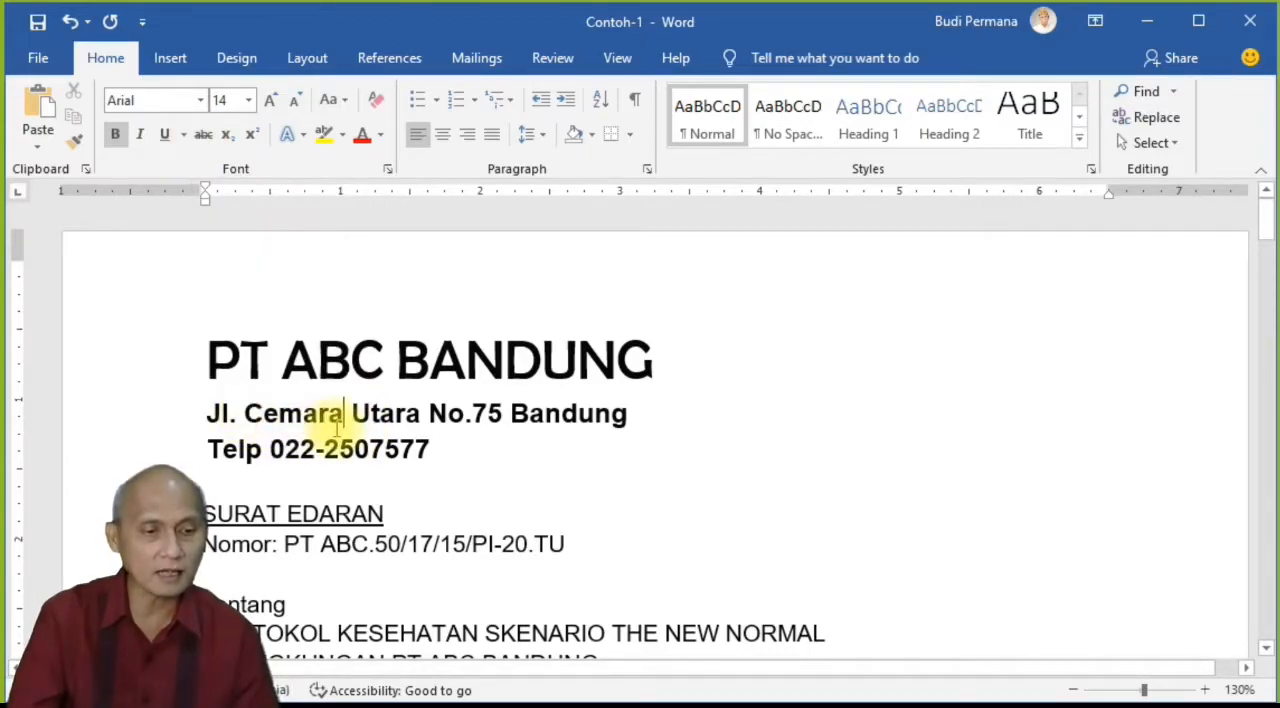
pyautogui.click(388, 415)
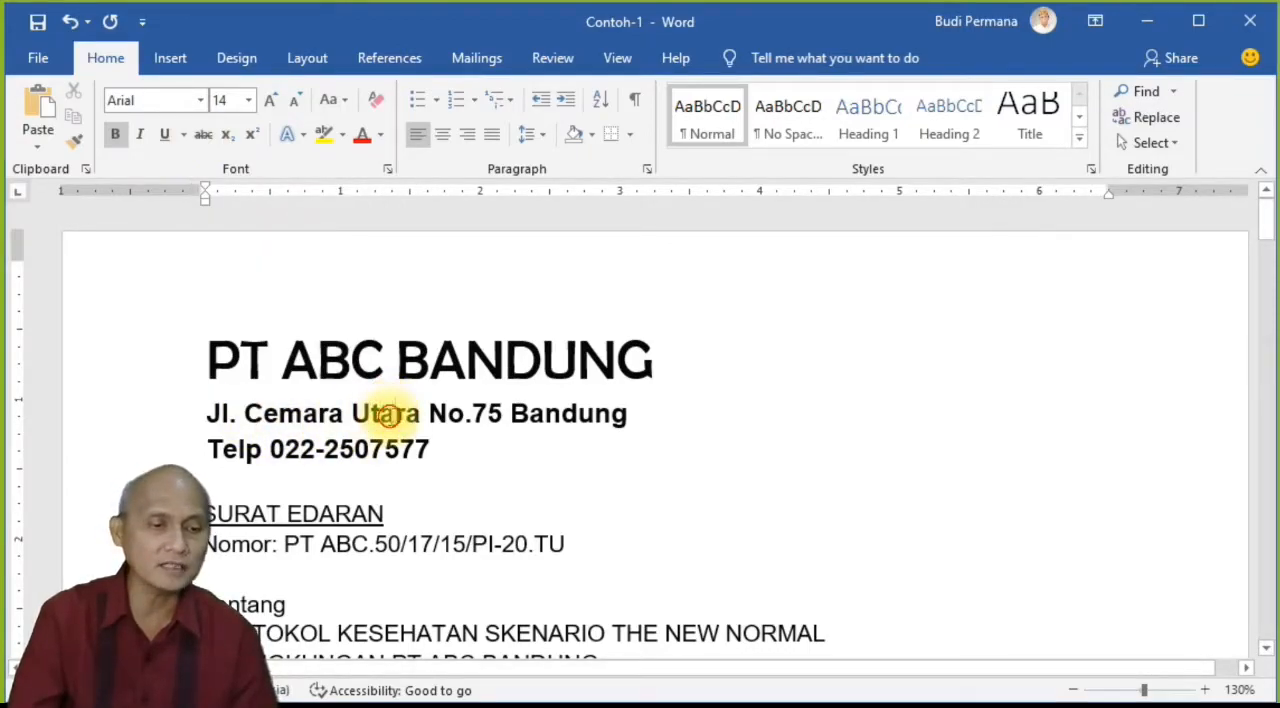
pyautogui.doubleClick(388, 415)
pyautogui.click(208, 138)
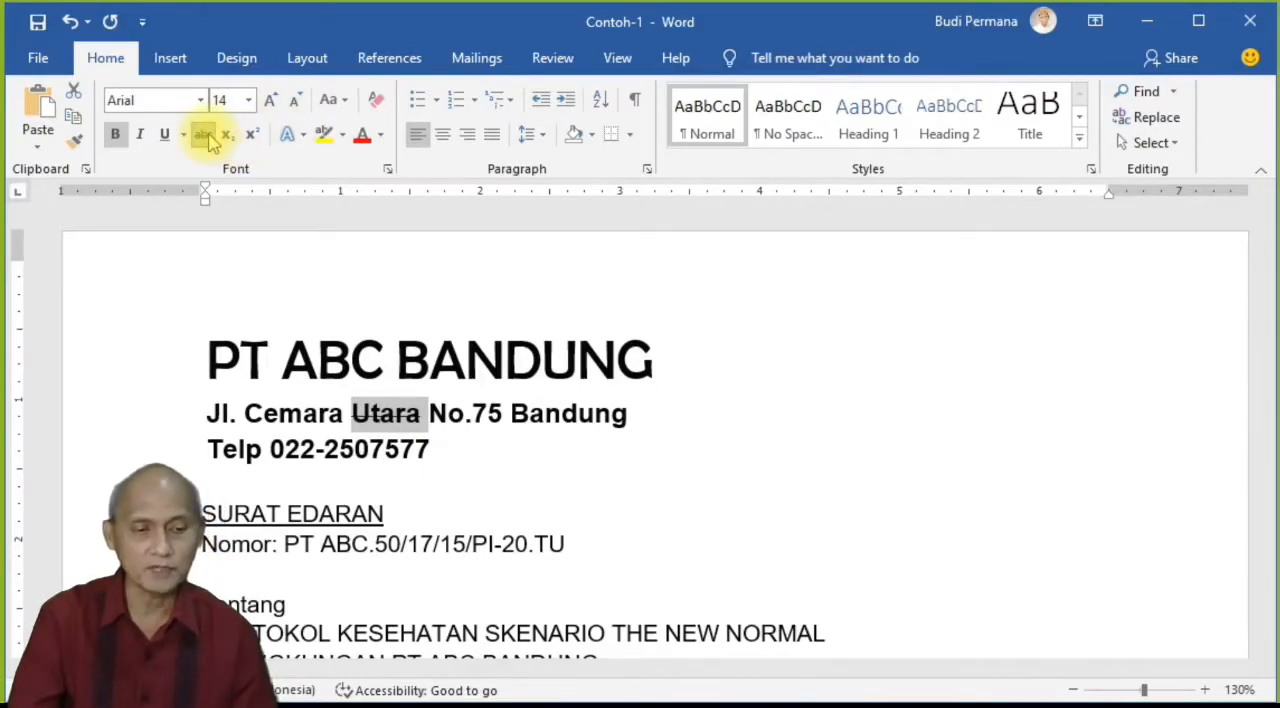
# Step: Remove the strikethrough from the word "Utara" in the address line
pyautogui.click(204, 136)
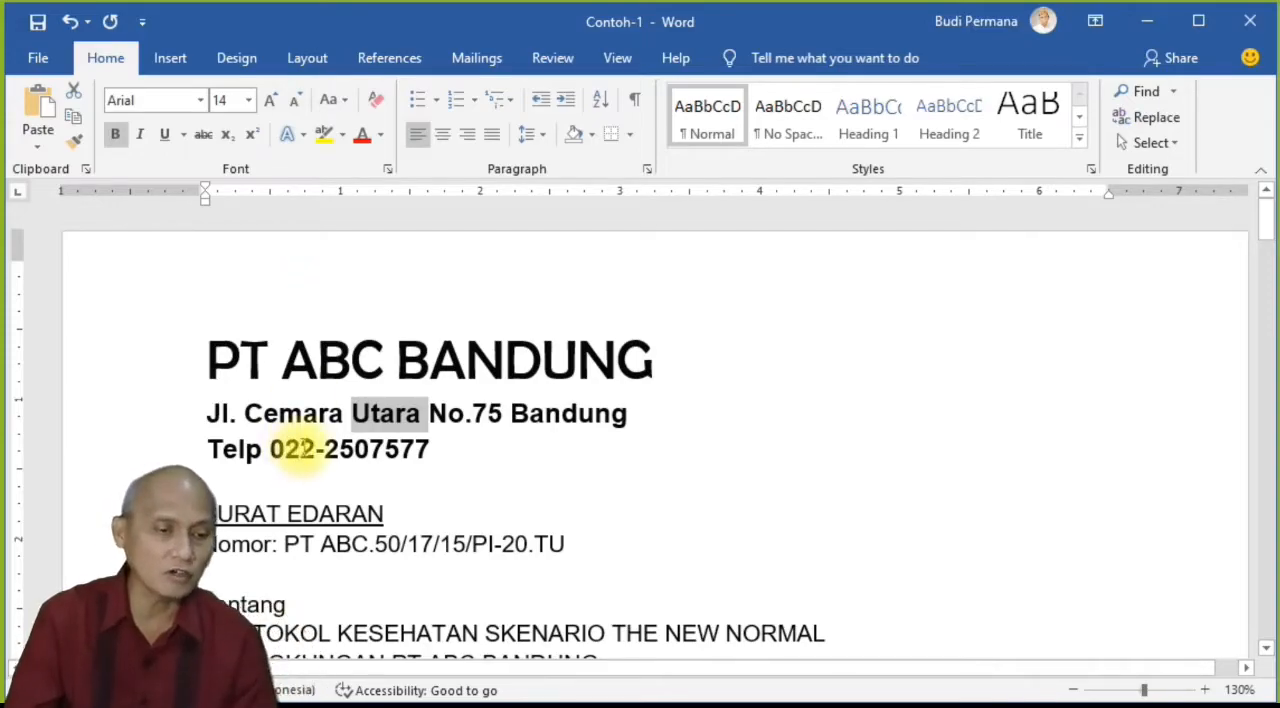
# Step: Try superscript and subscript on the last digit of the phone number's area code, and restore it to normal text
pyautogui.click(300, 449)
pyautogui.moveTo(301, 450); pyautogui.dragTo(310, 449)
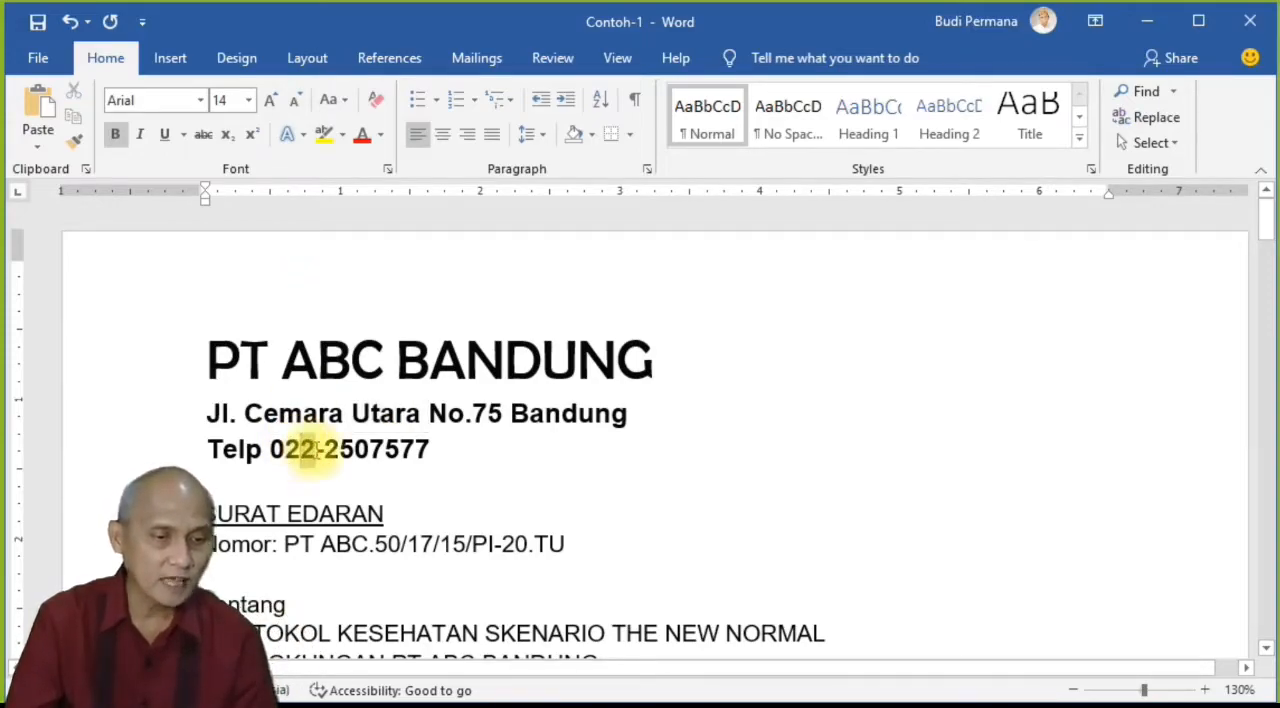
pyautogui.click(257, 137)
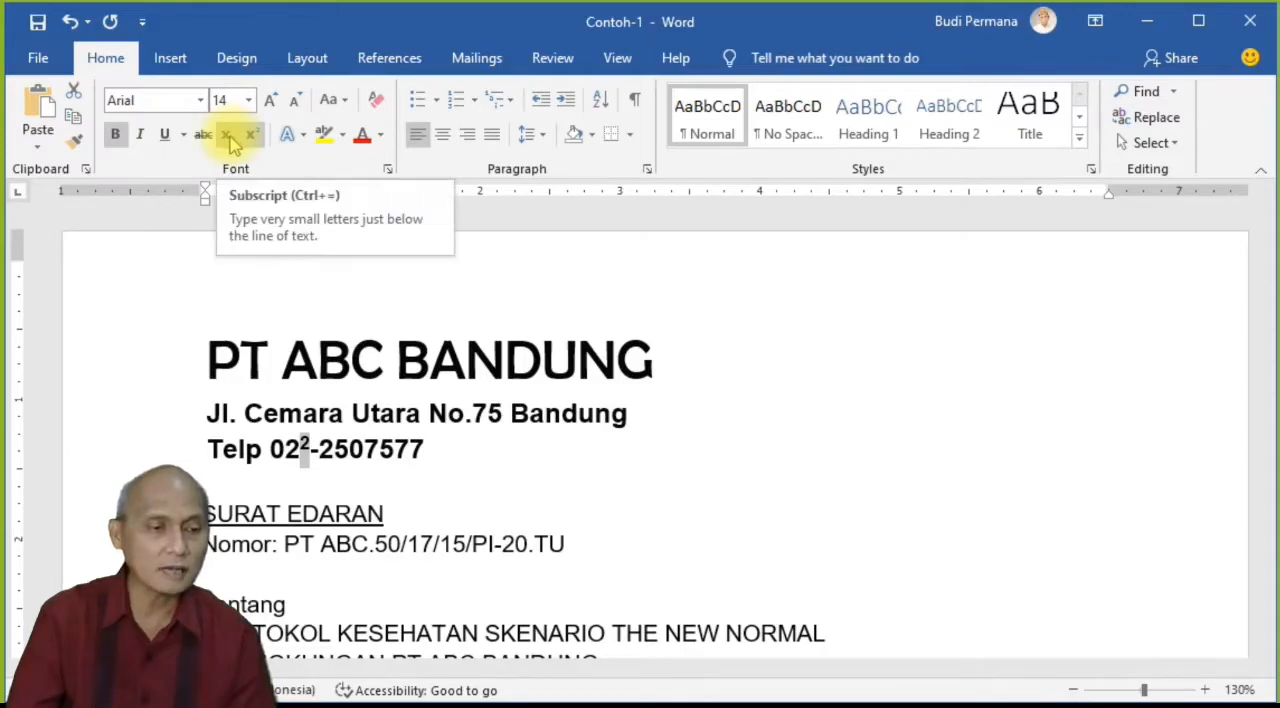
pyautogui.click(229, 137)
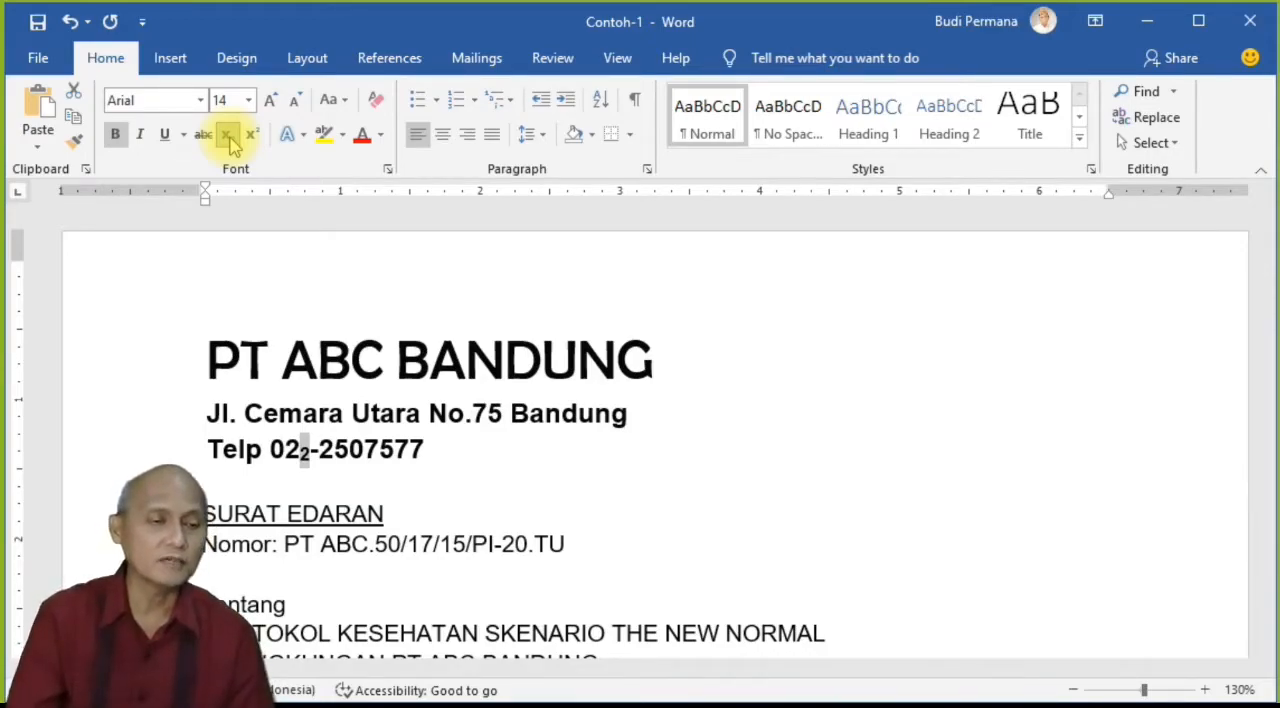
pyautogui.click(228, 136)
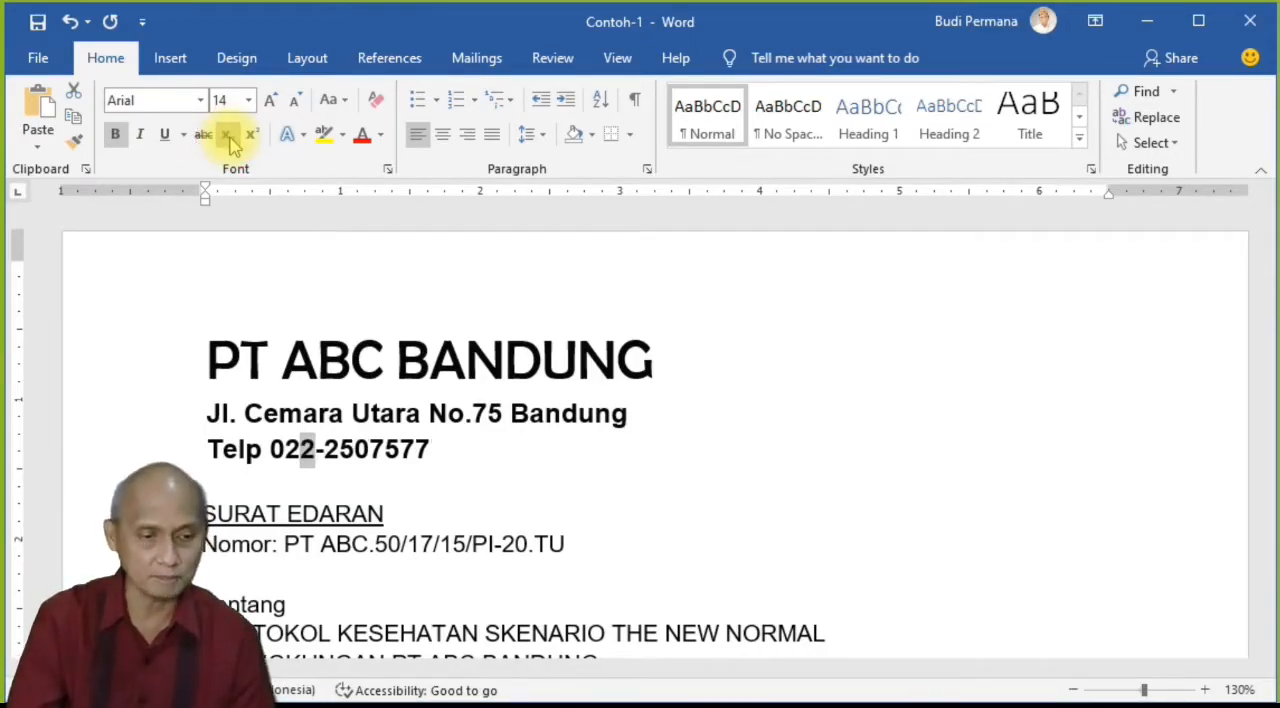
# Step: Try the orange outlined text effect on the heading "PT ABC BANDUNG", and replace it with the gold fill effect
pyautogui.click(322, 348)
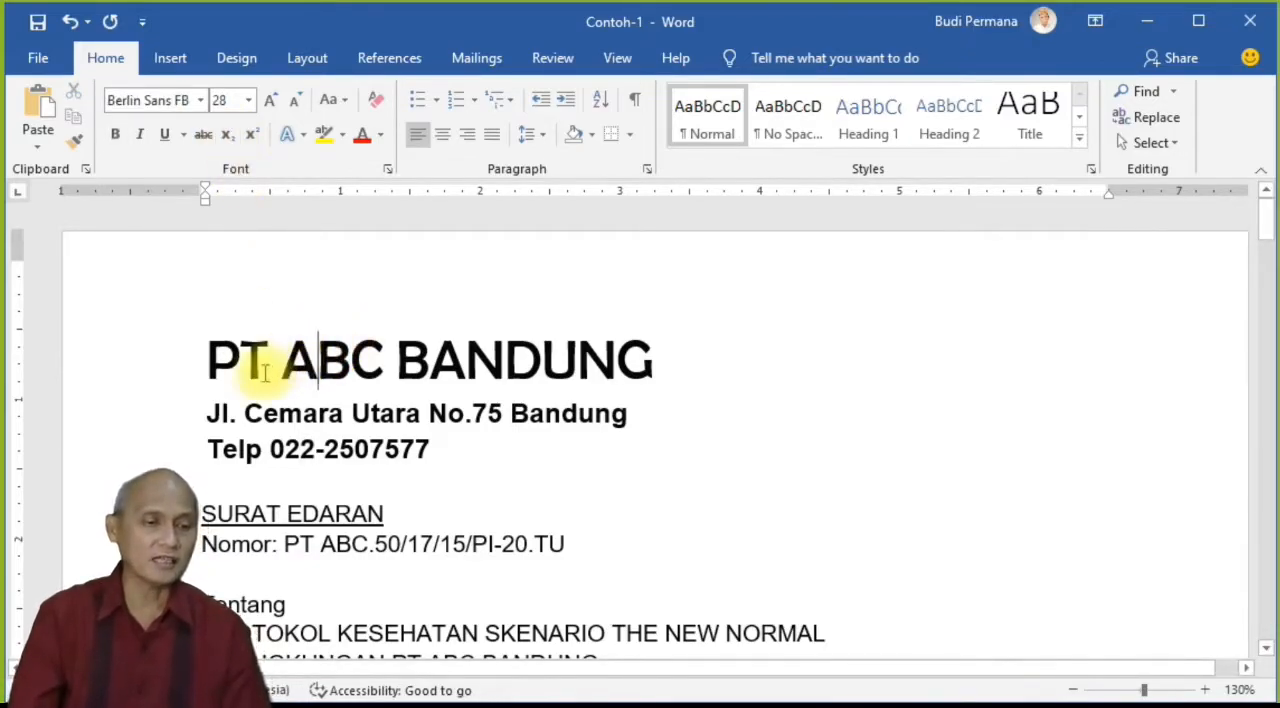
pyautogui.moveTo(208, 360); pyautogui.dragTo(591, 343)
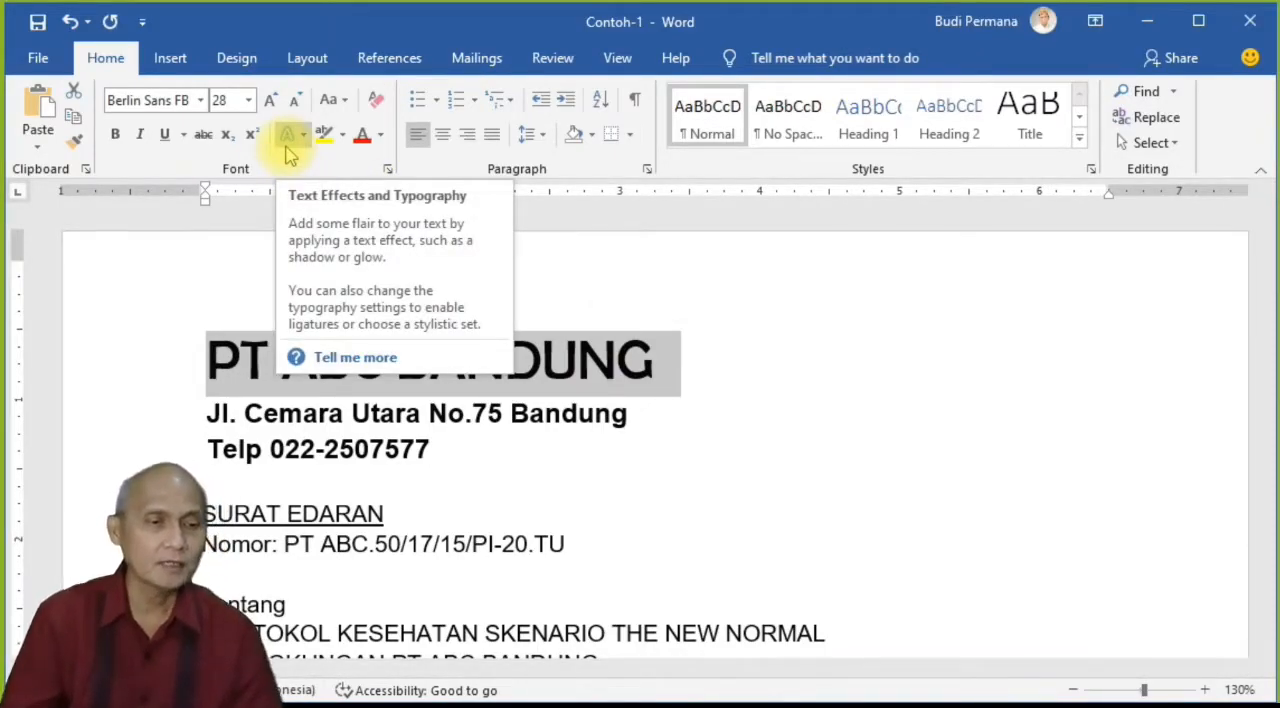
pyautogui.click(306, 143)
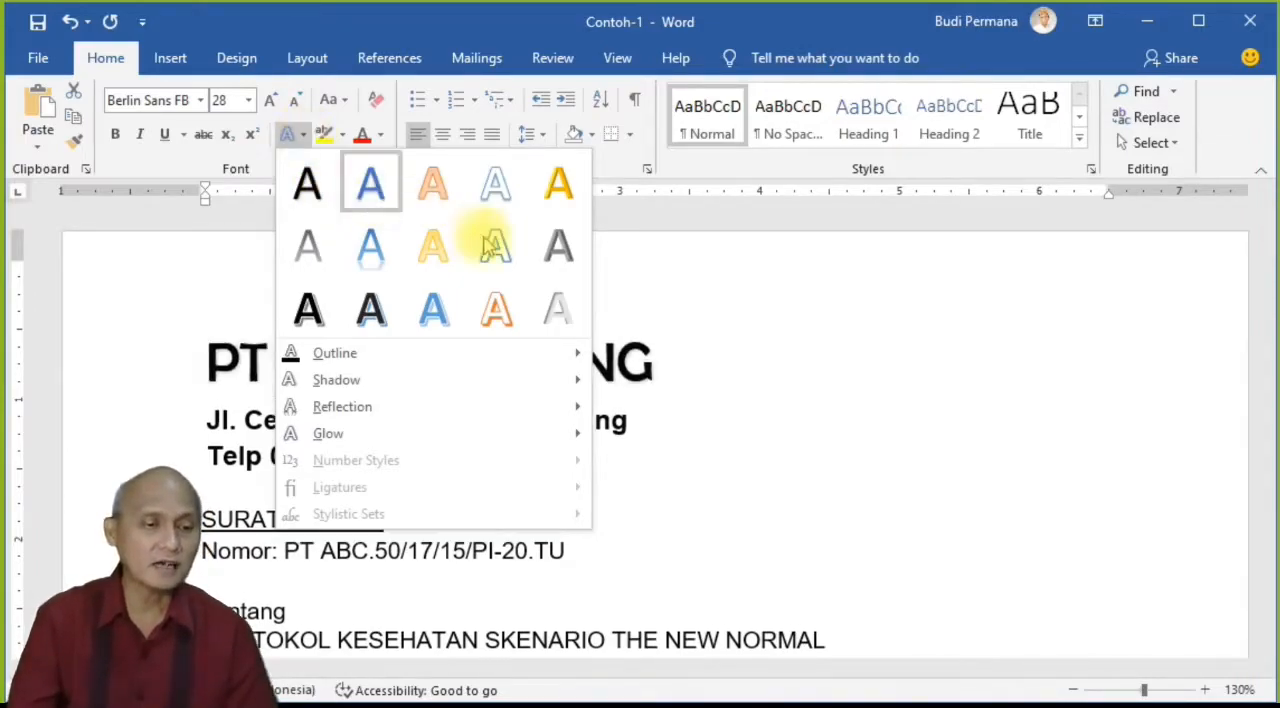
pyautogui.click(496, 309)
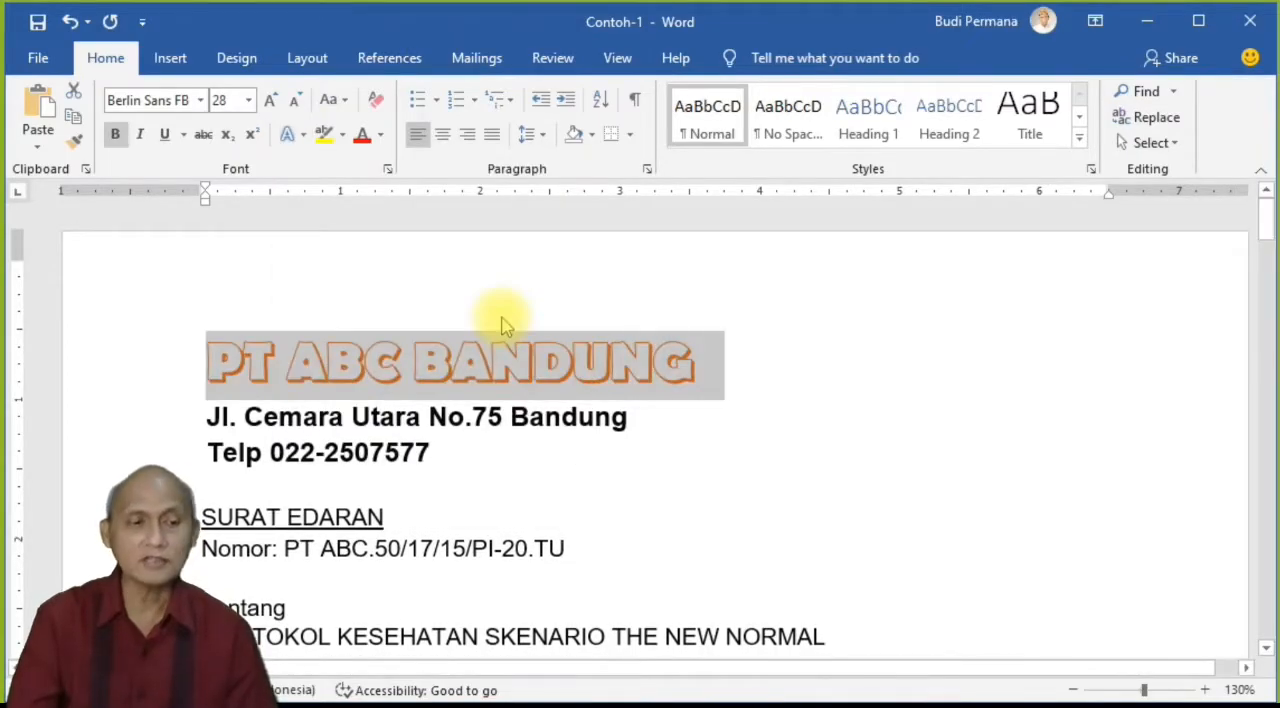
pyautogui.click(300, 143)
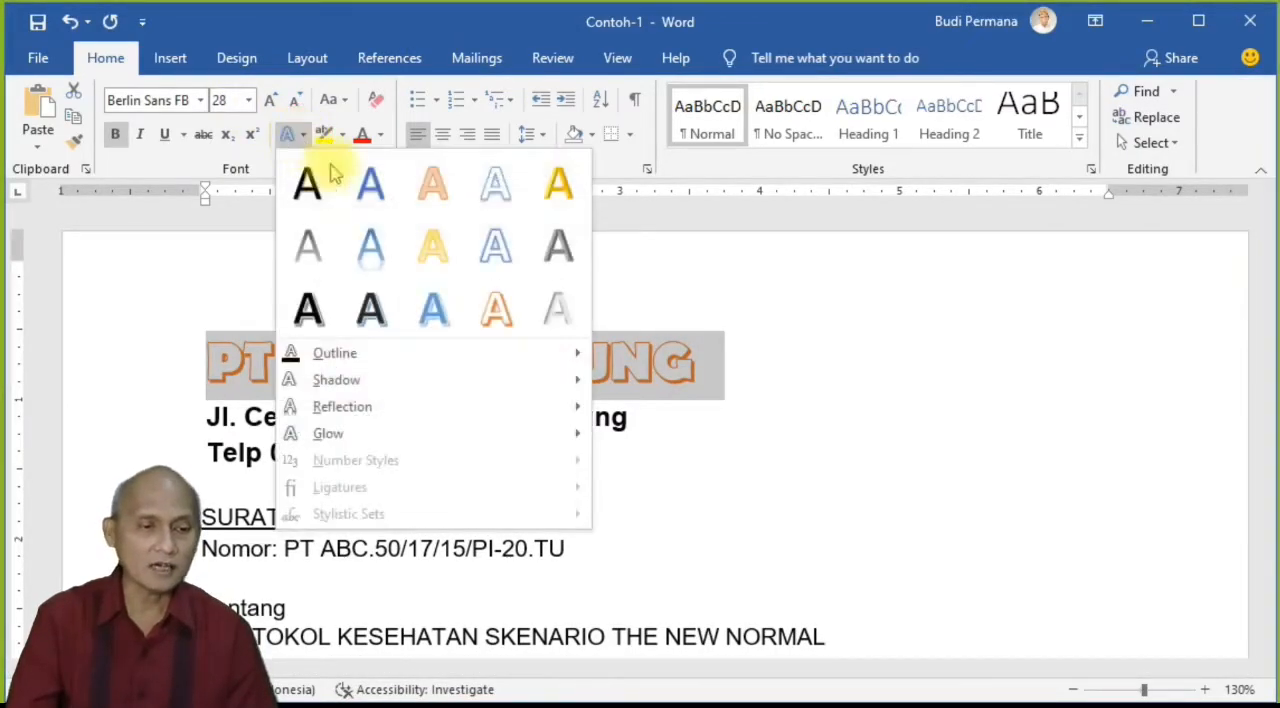
pyautogui.click(558, 183)
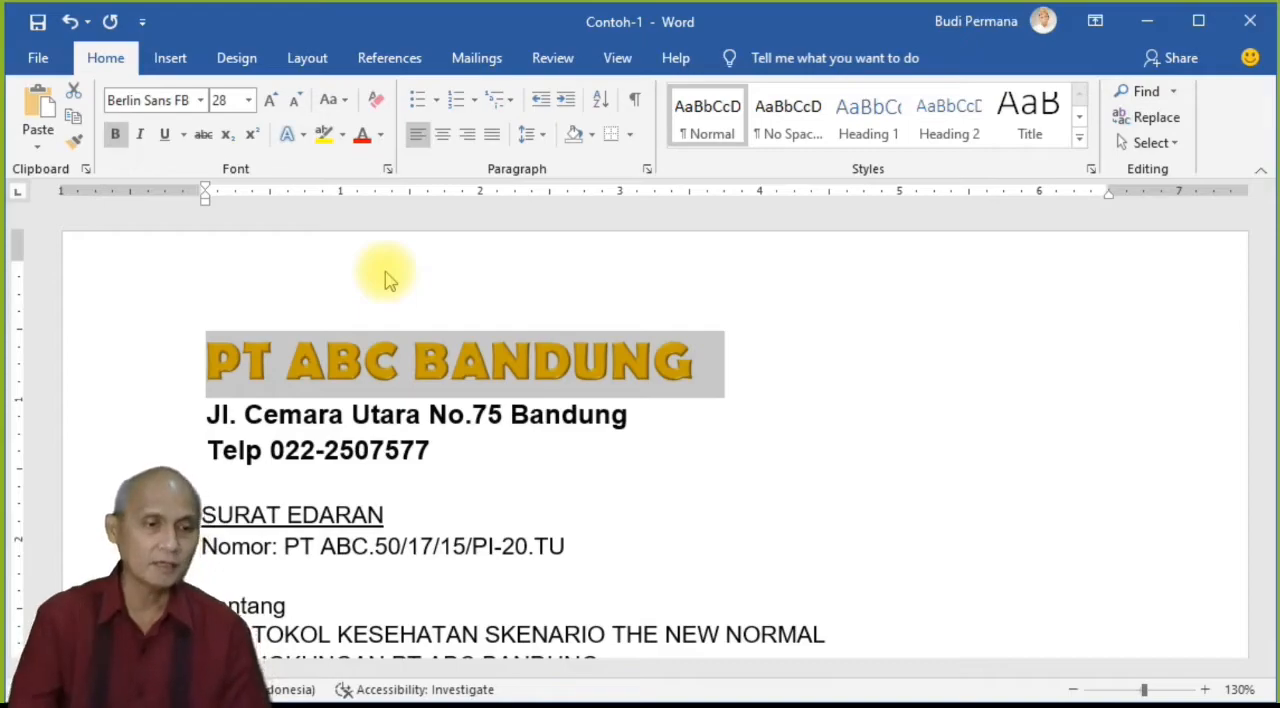
# Step: Give the "PT ABC BANDUNG" heading a red text outline with a weight of 2¼ pt
pyautogui.click(303, 138)
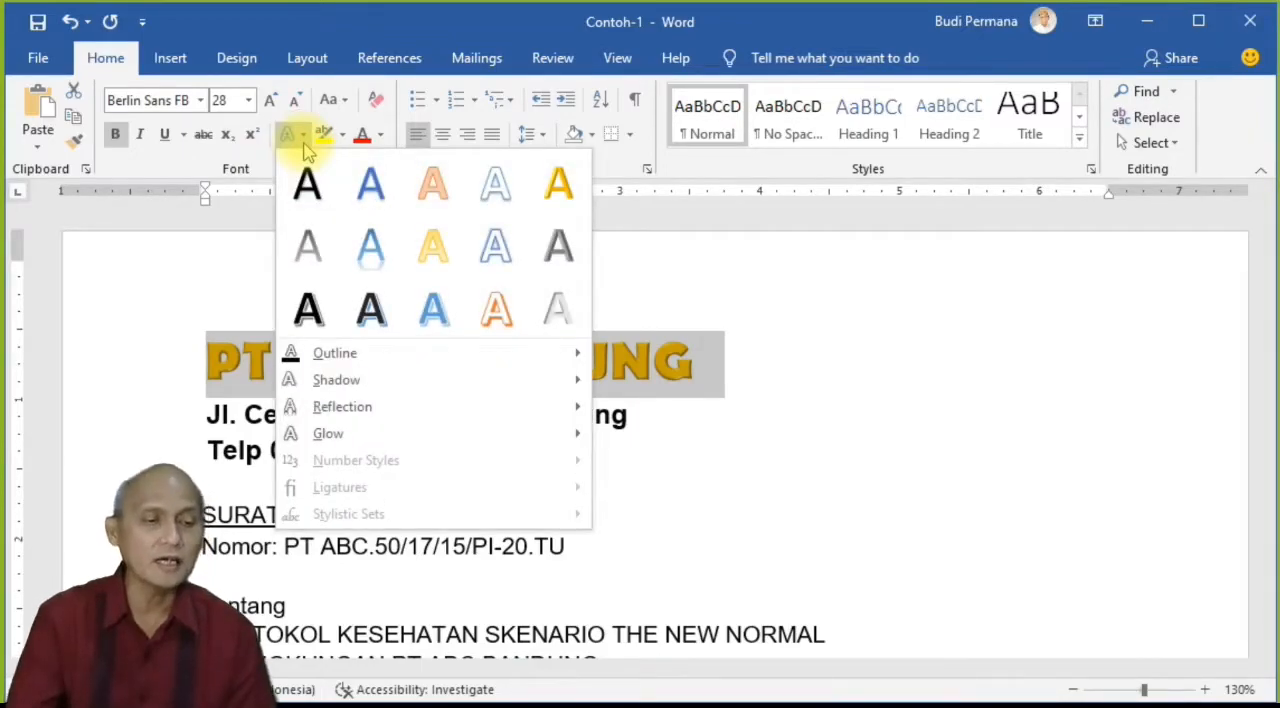
pyautogui.moveTo(380, 362)
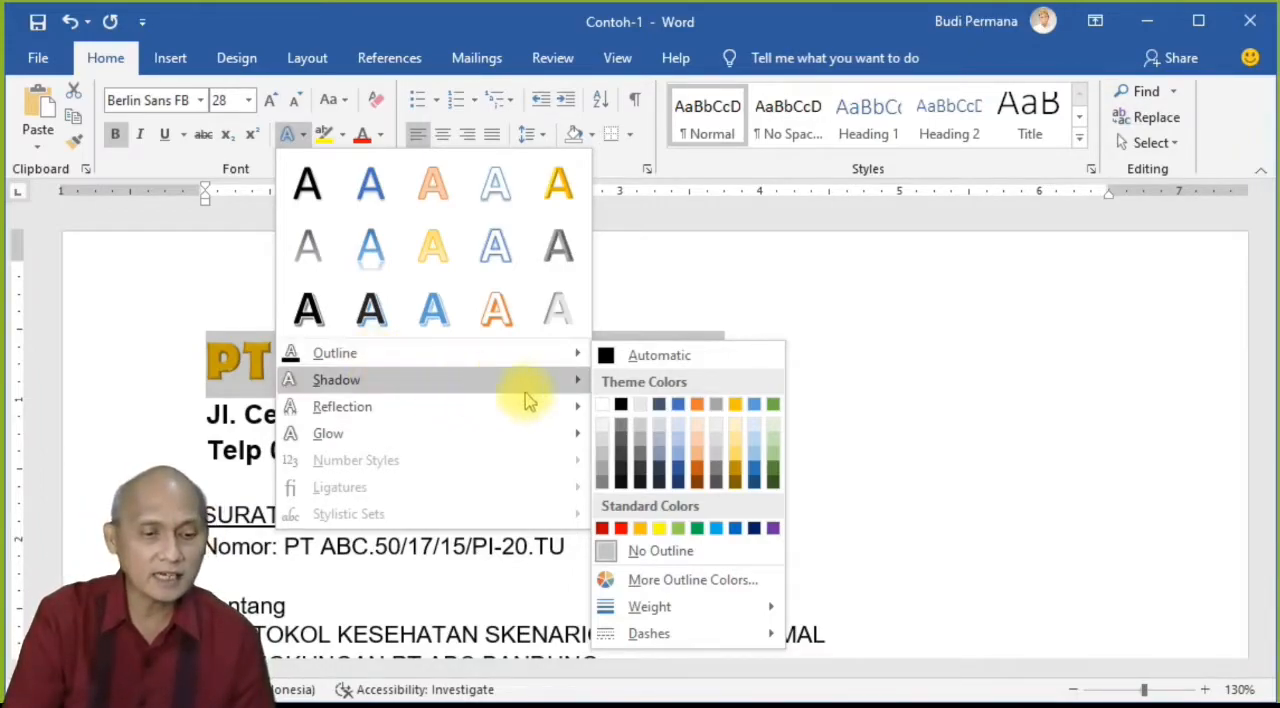
pyautogui.click(620, 528)
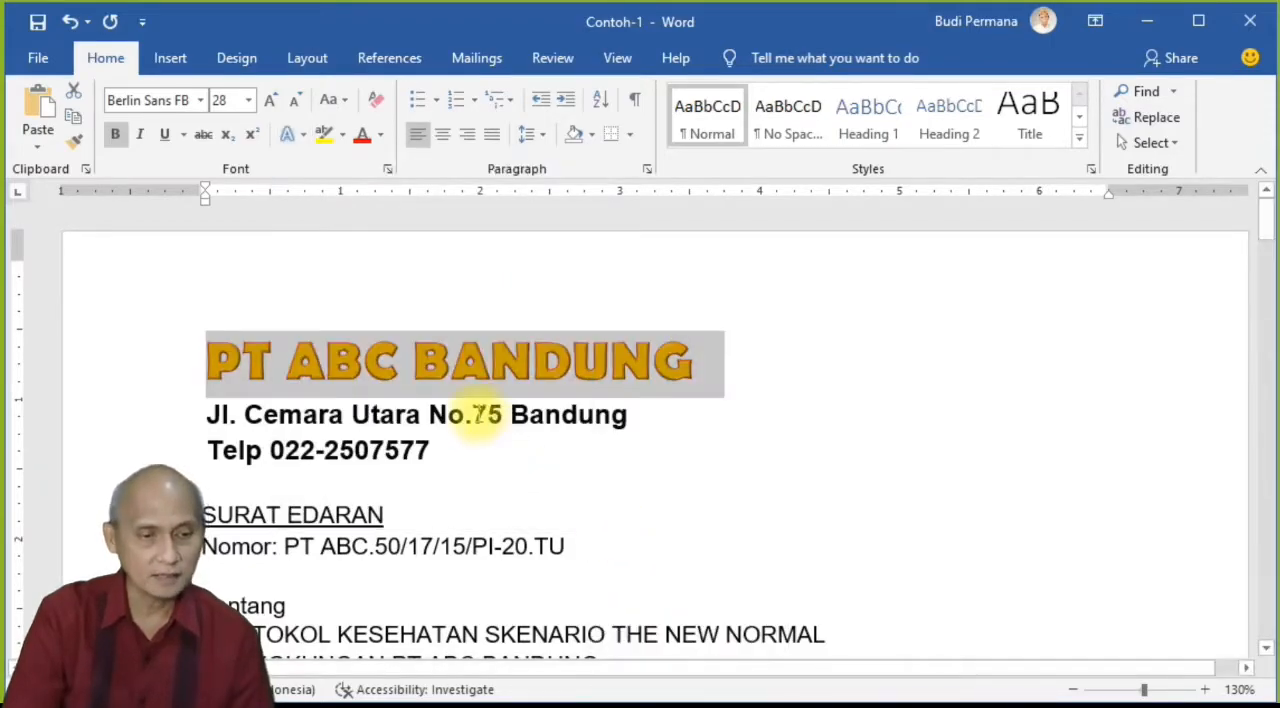
pyautogui.click(301, 134)
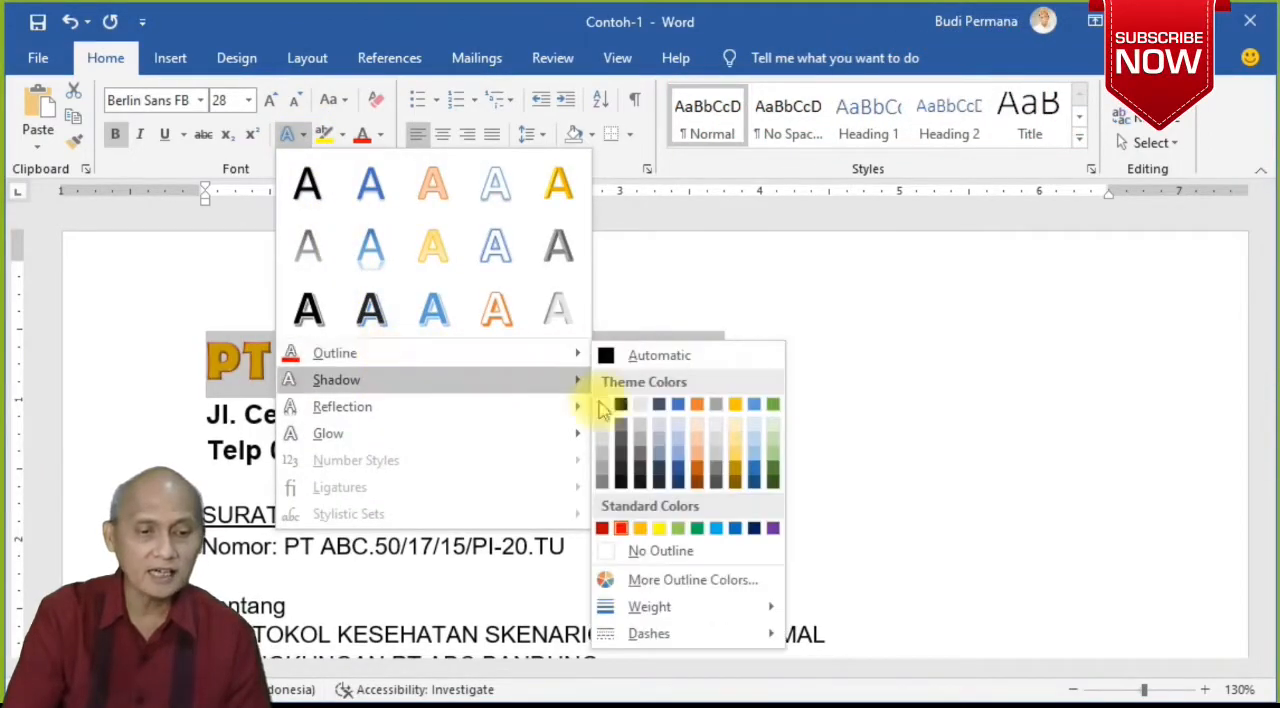
pyautogui.moveTo(716, 614)
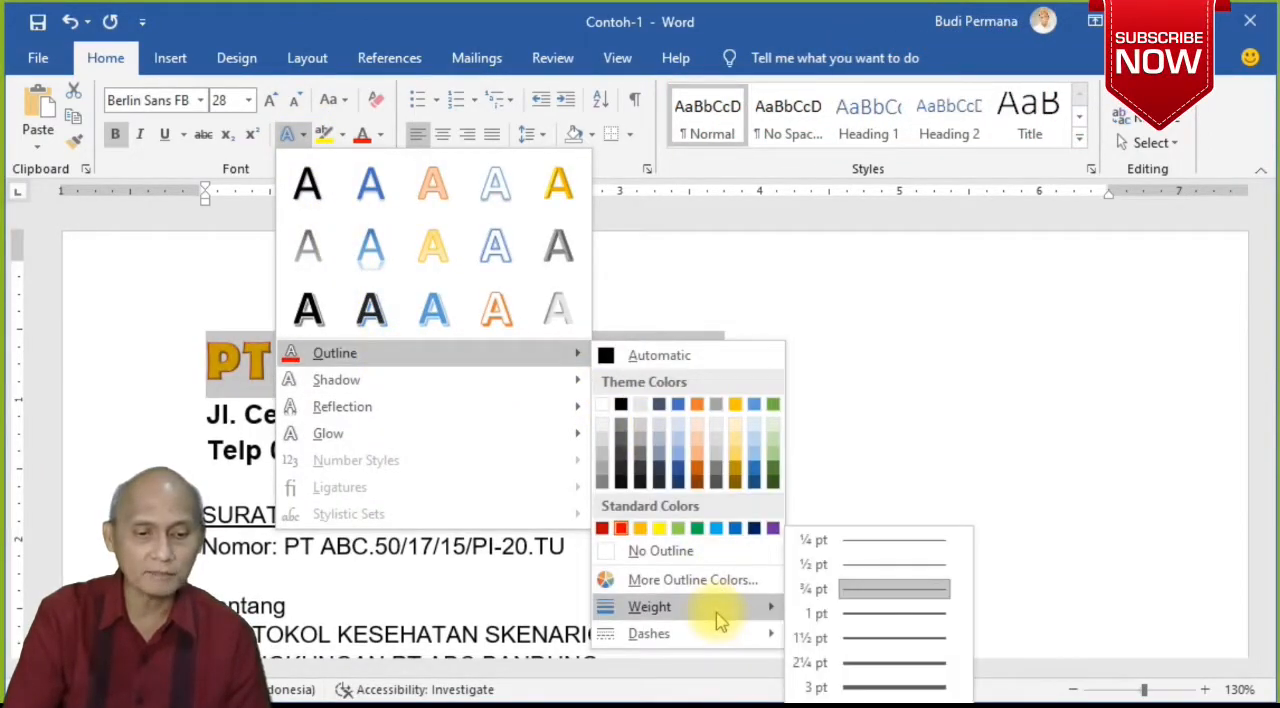
pyautogui.click(866, 668)
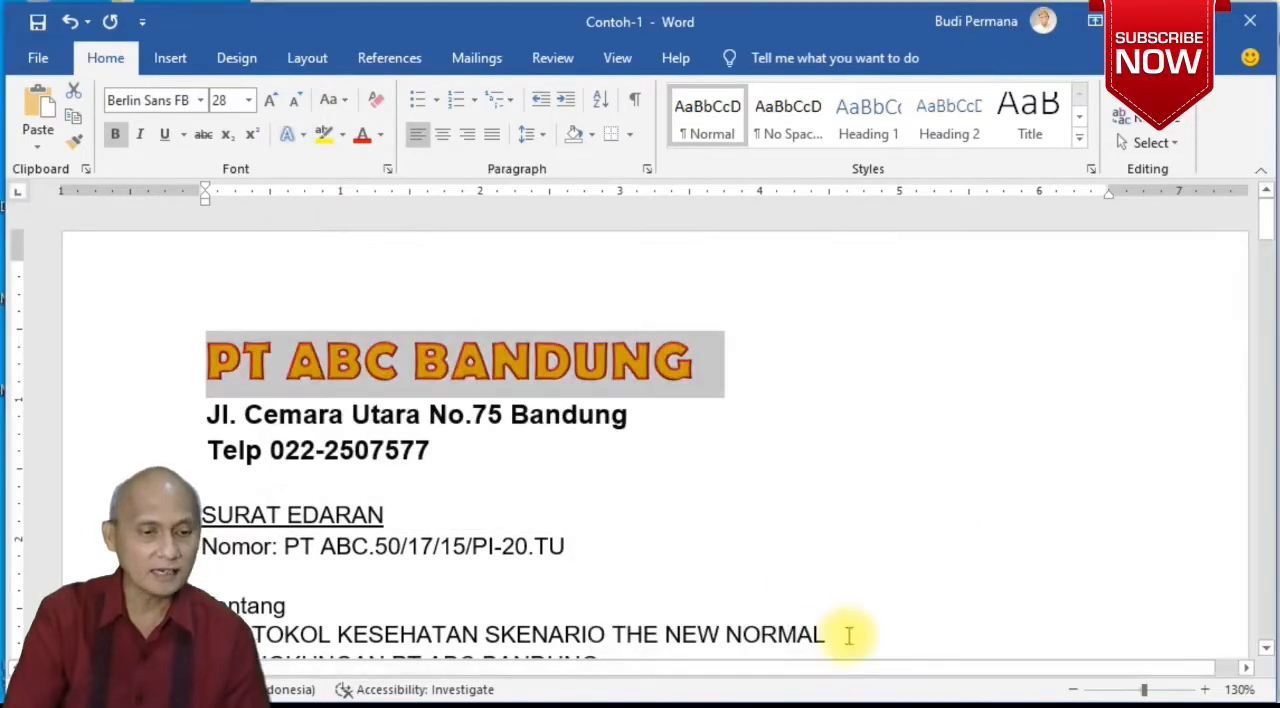
# Step: Enlarge the "PT ABC BANDUNG" heading to font size 48
pyautogui.click(270, 100)
pyautogui.click(270, 100)
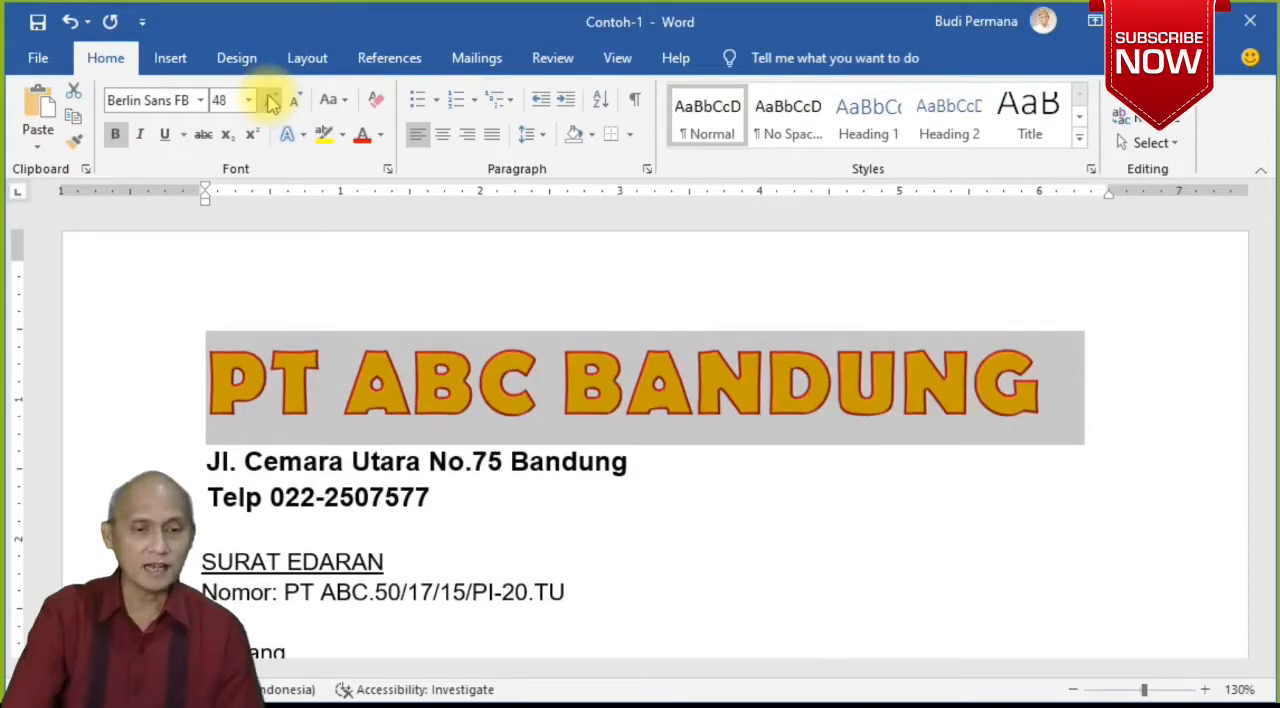
pyautogui.click(448, 496)
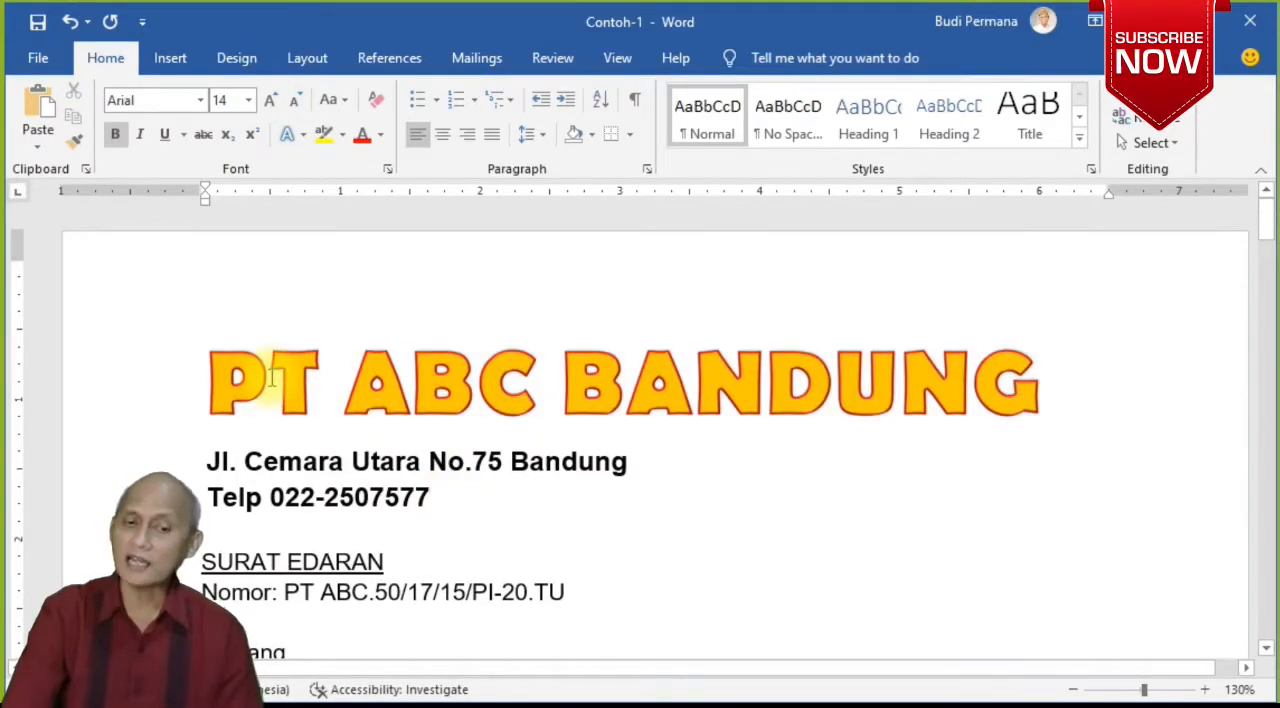
# Step: Change the outline color of the "PT ABC BANDUNG" heading to dark orange
pyautogui.click(200, 380)
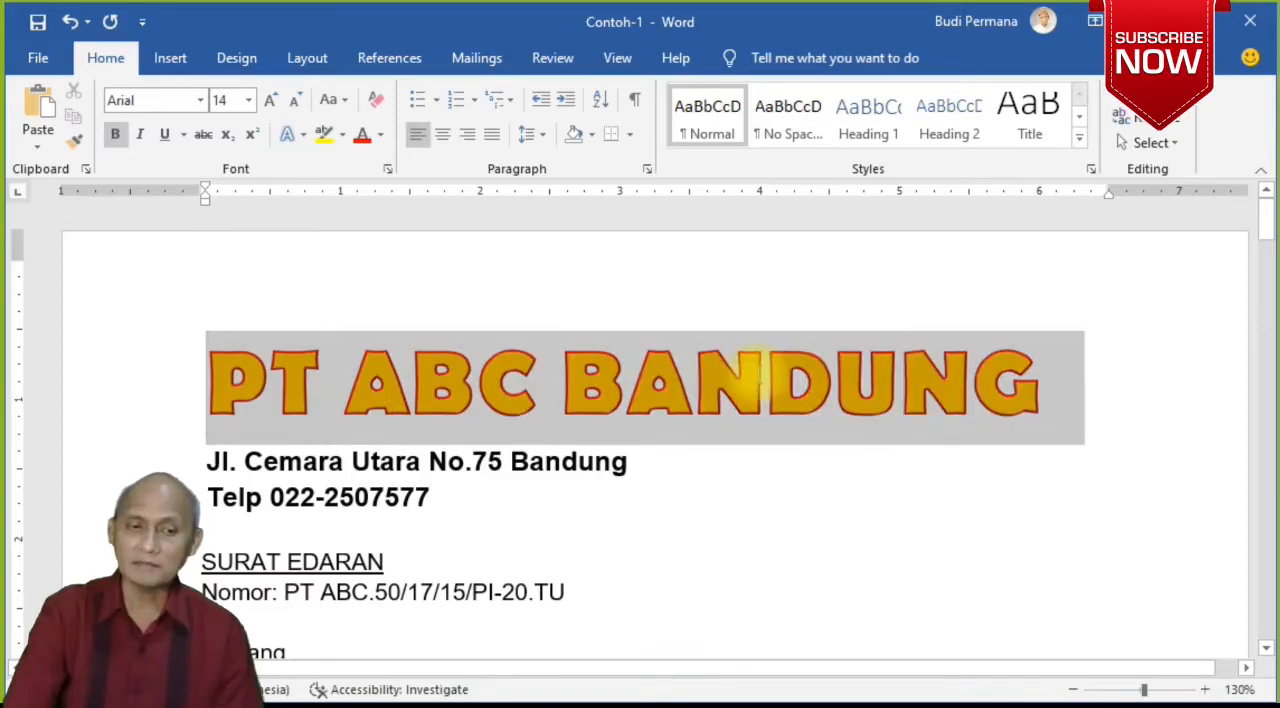
pyautogui.click(300, 136)
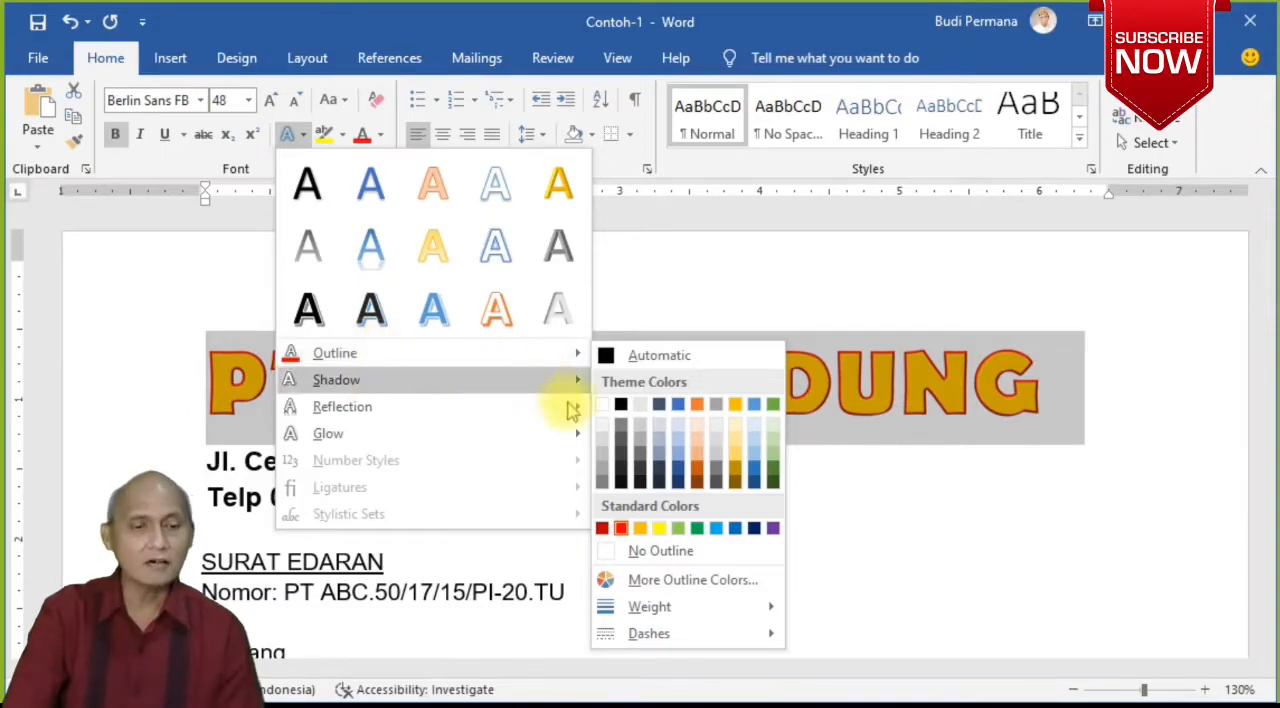
pyautogui.click(728, 480)
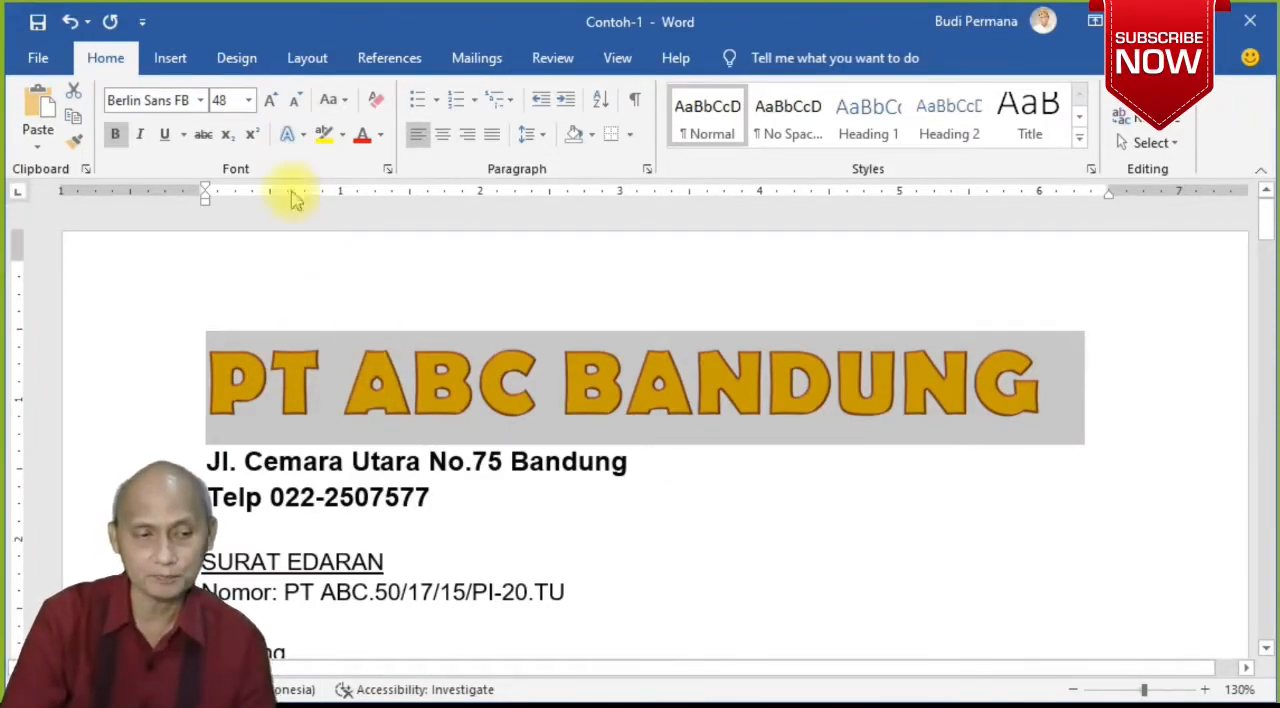
# Step: Add the outer shadow Offset: Bottom Right to the "PT ABC BANDUNG" heading, and compare other shadow presets before choosing it again
pyautogui.click(296, 136)
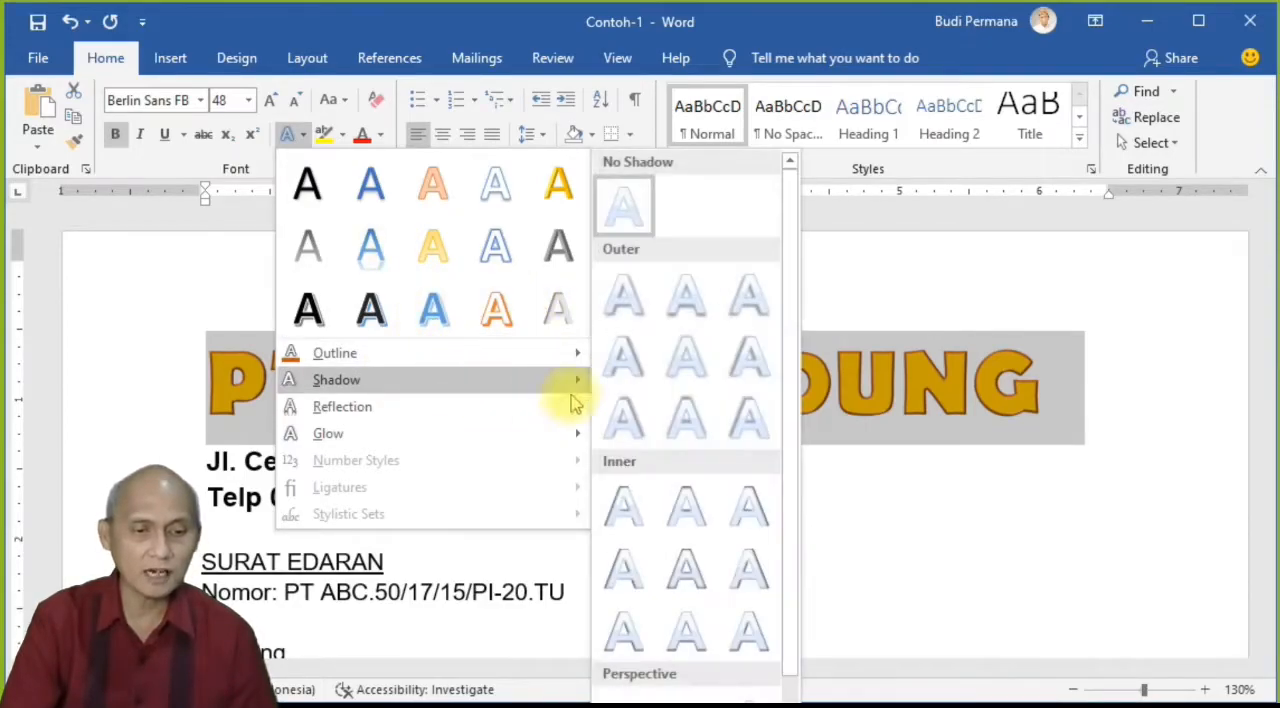
pyautogui.click(621, 301)
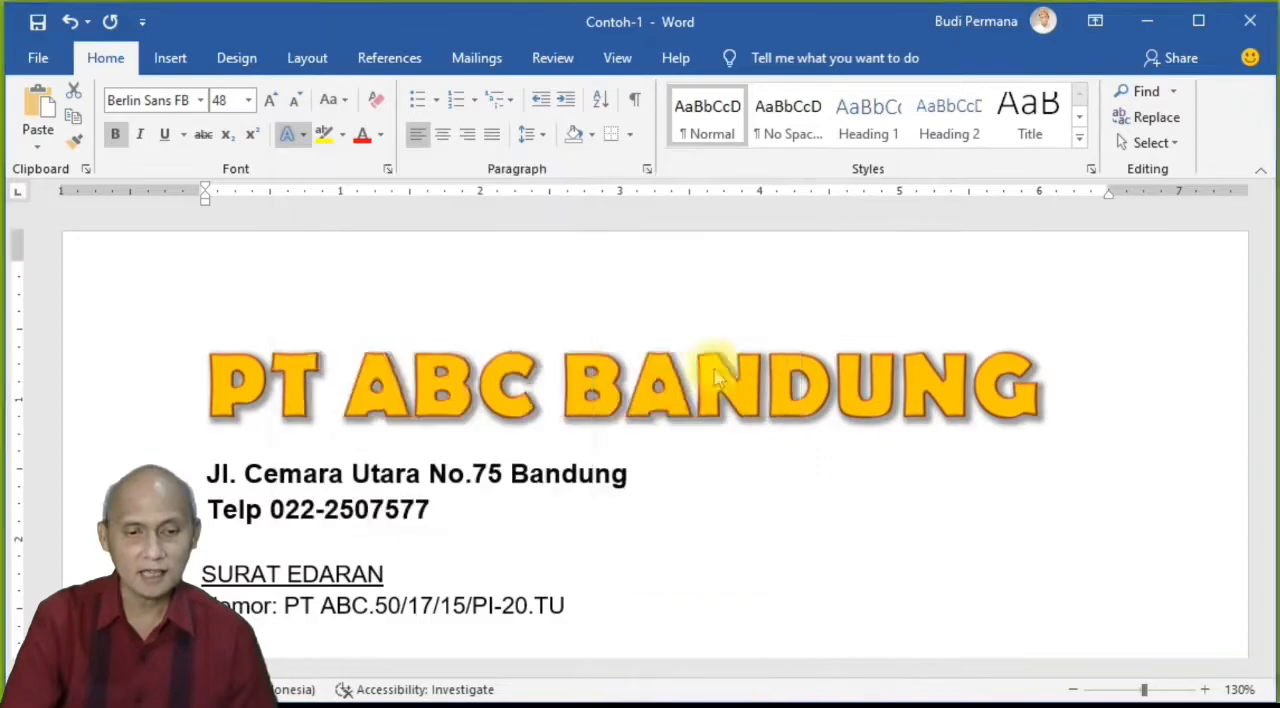
pyautogui.click(709, 449)
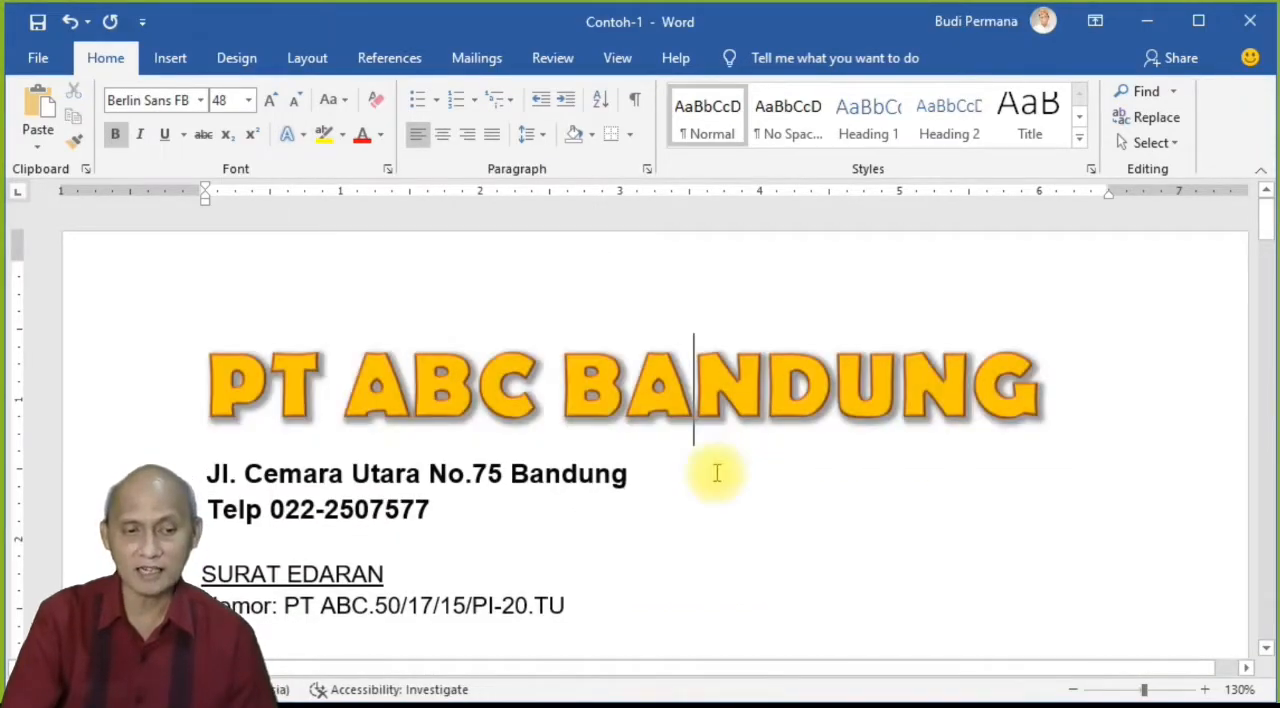
pyautogui.moveTo(1070, 385); pyautogui.dragTo(265, 333)
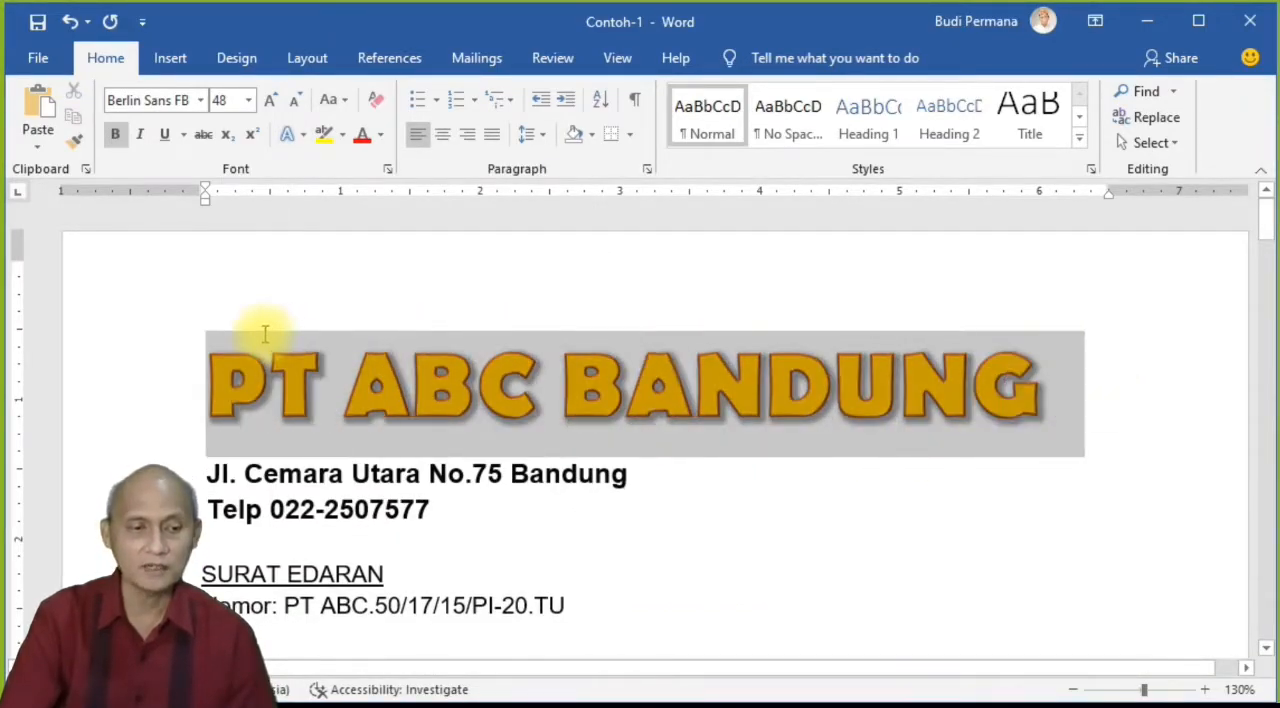
pyautogui.click(303, 134)
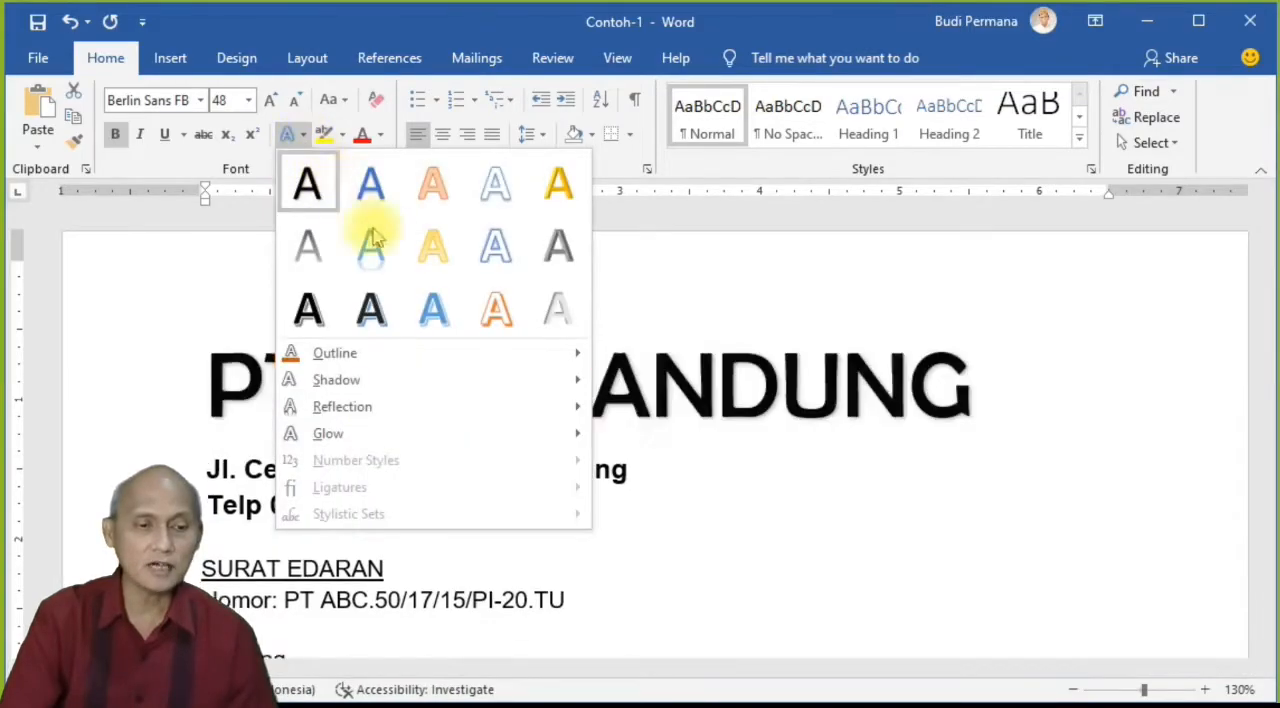
pyautogui.moveTo(409, 377)
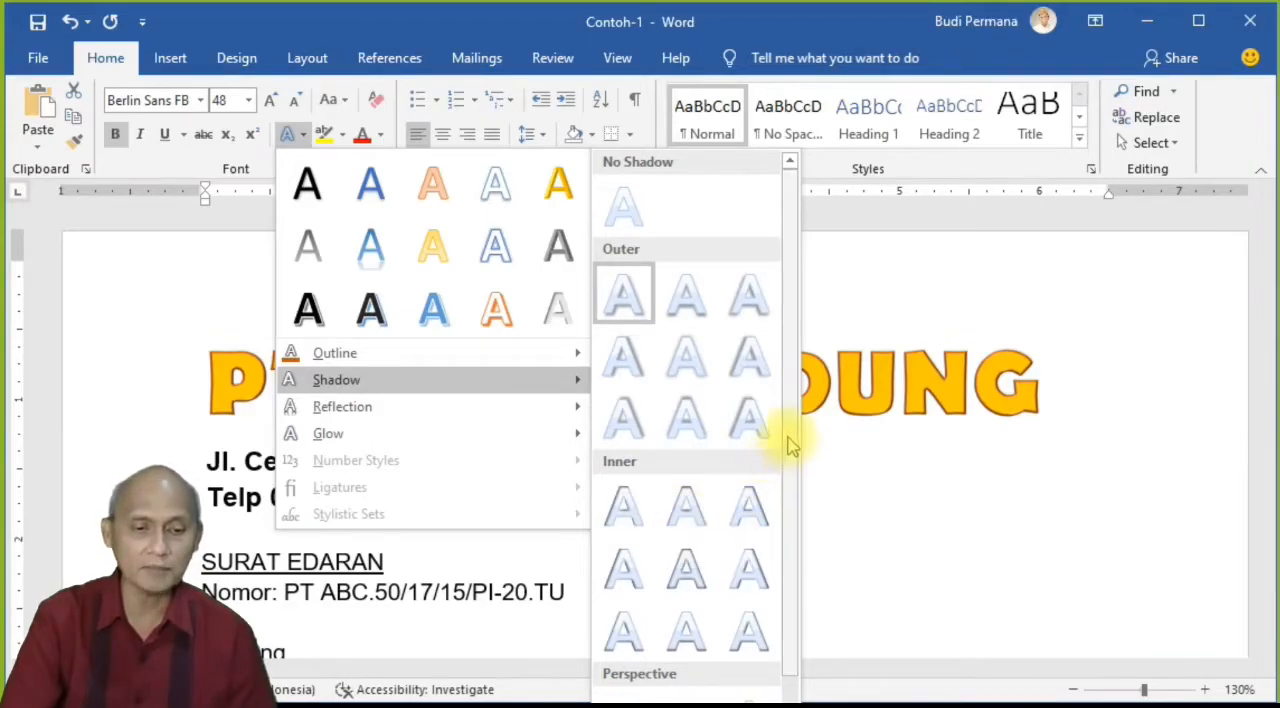
pyautogui.scroll(-1, 789, 480)
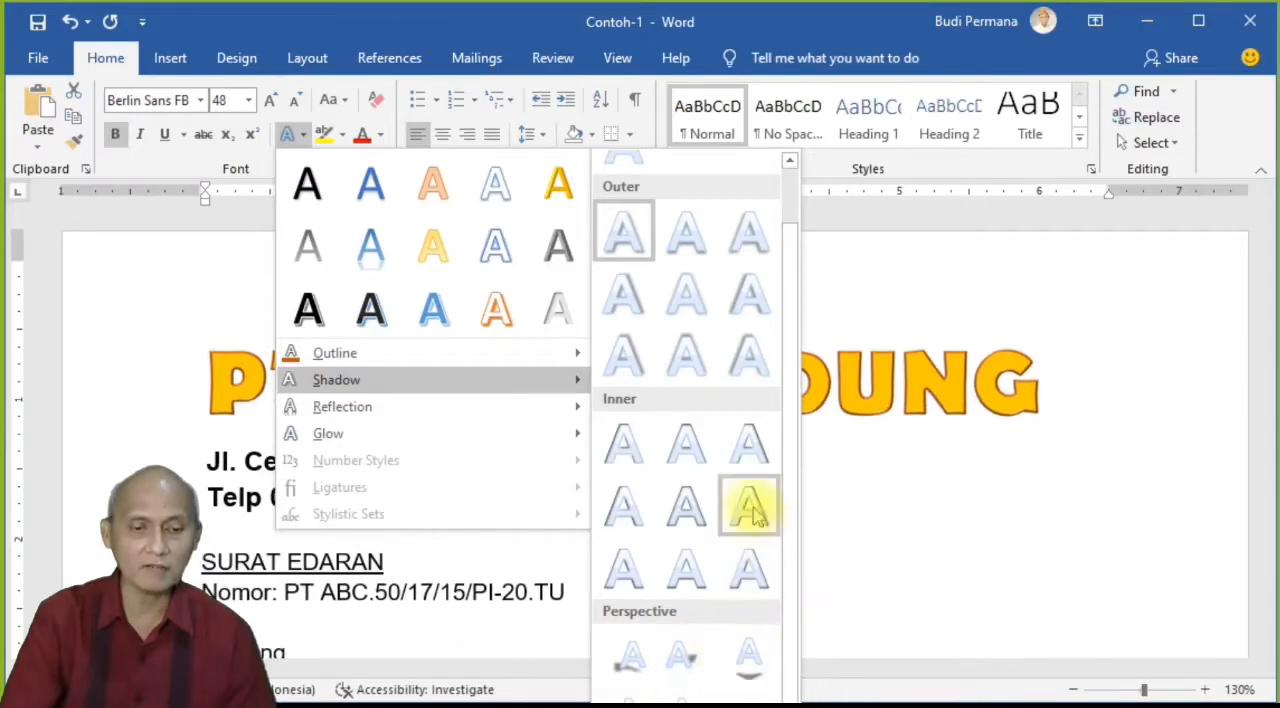
pyautogui.click(622, 236)
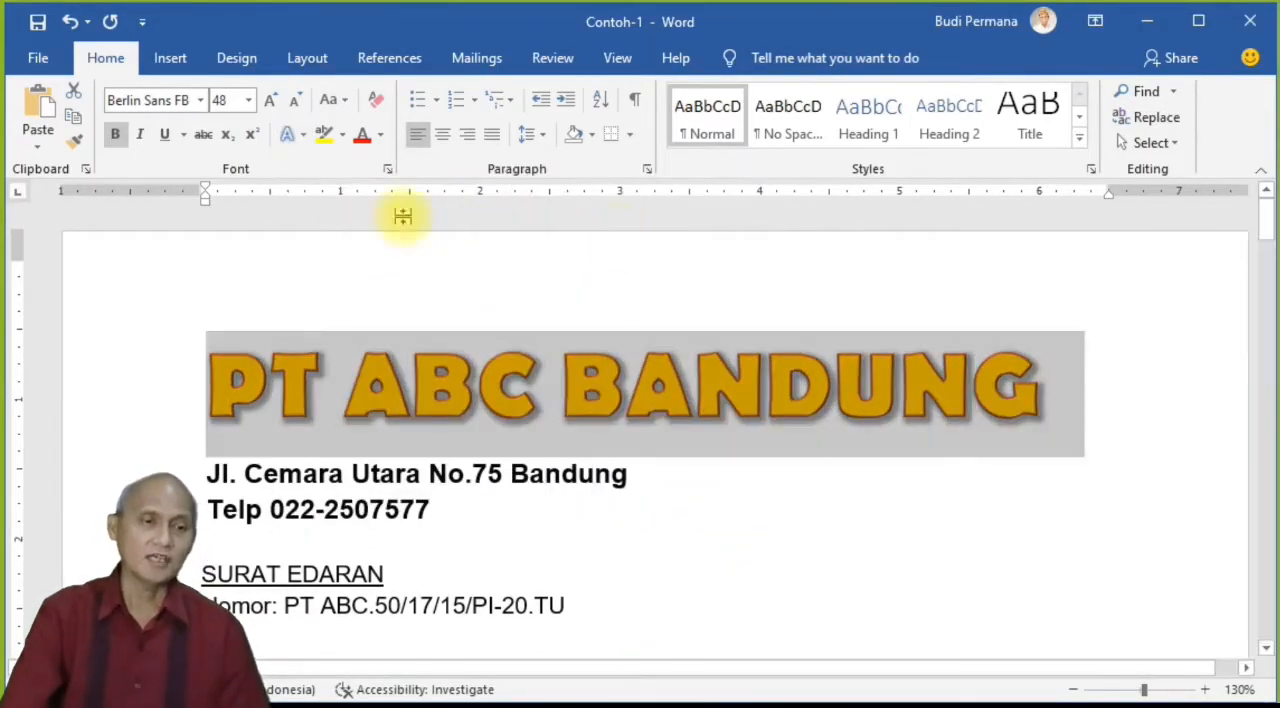
# Step: Add the Half Reflection: Touching effect to the "PT ABC BANDUNG" heading
pyautogui.click(303, 138)
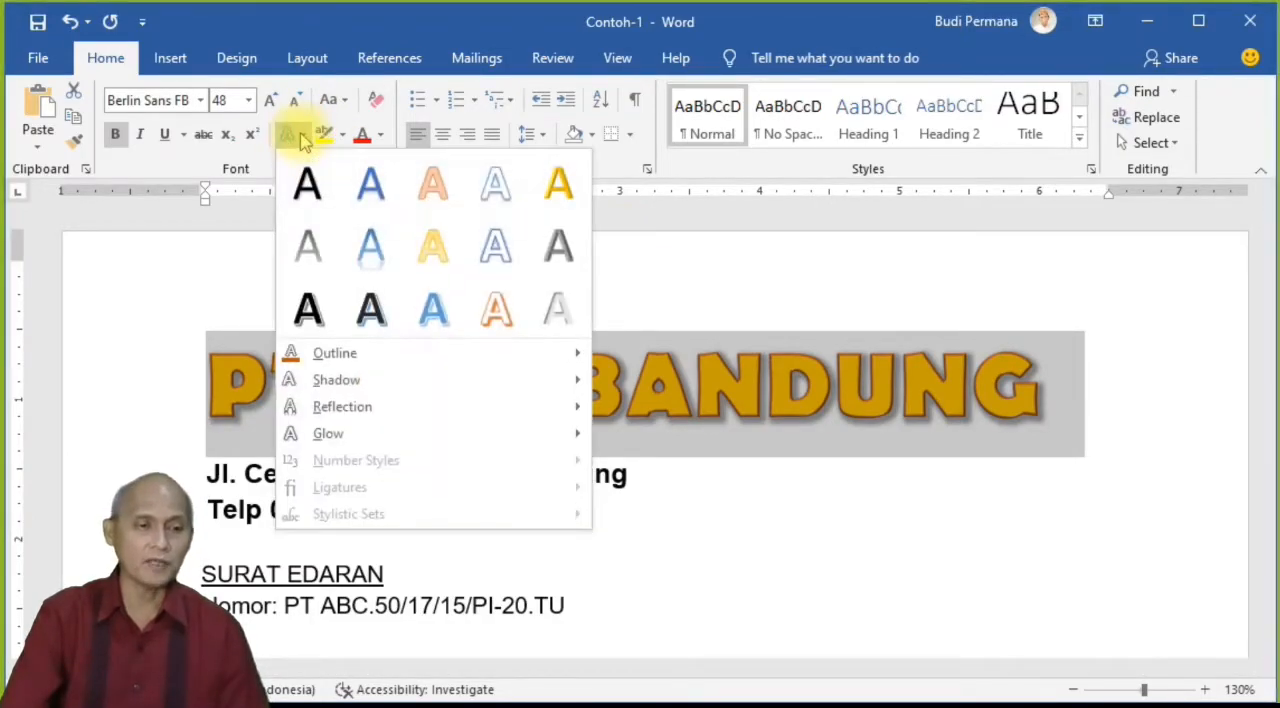
pyautogui.moveTo(401, 413)
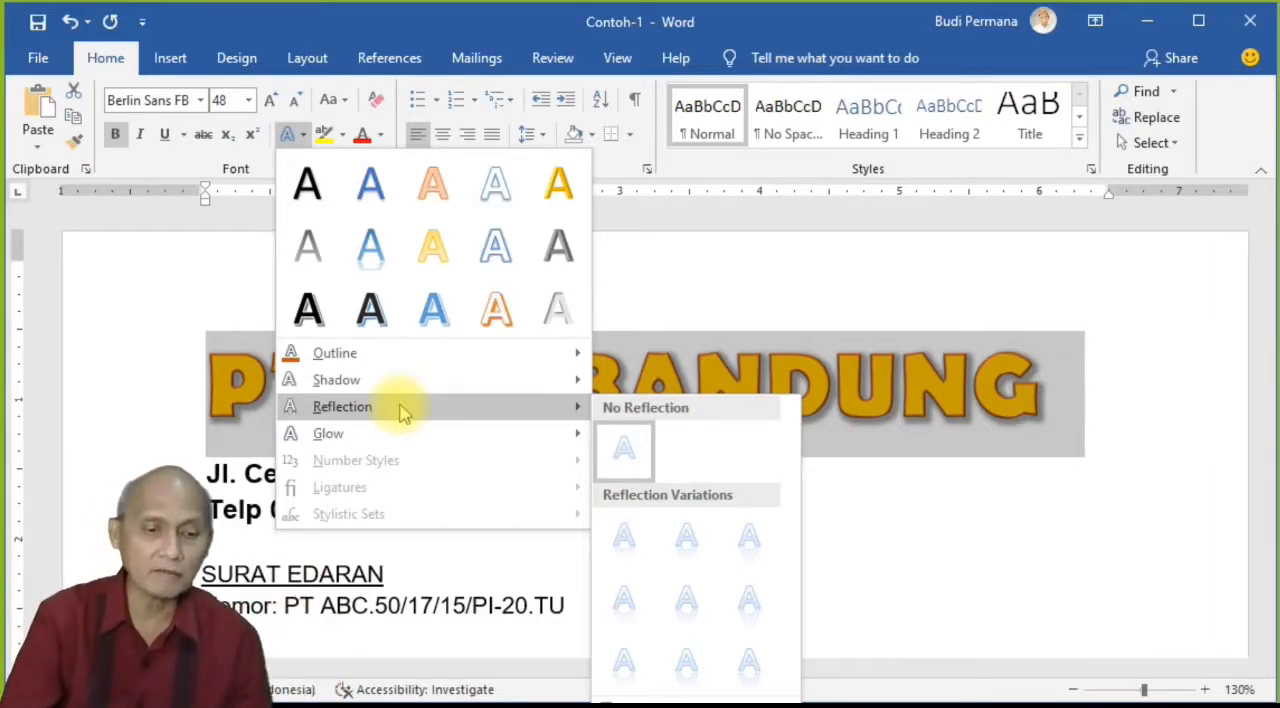
pyautogui.click(689, 560)
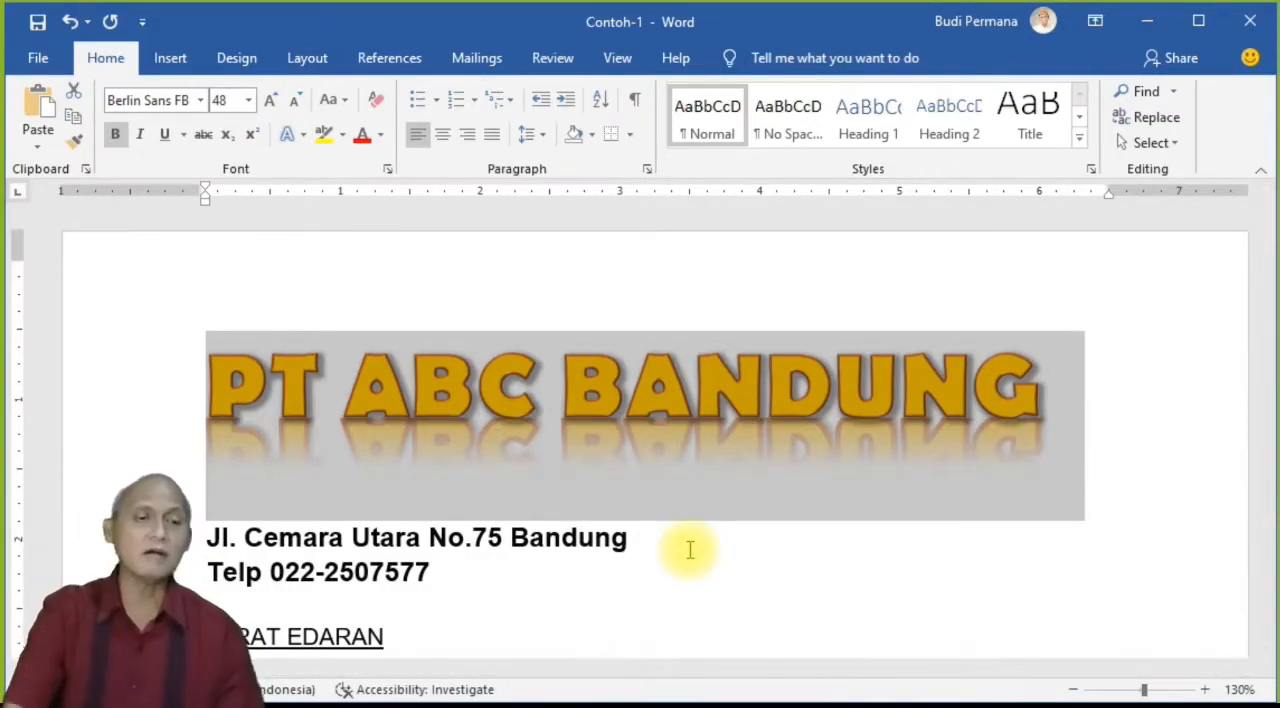
# Step: Change the reflection of the "PT ABC BANDUNG" heading to Tight Reflection: Touching
pyautogui.click(295, 134)
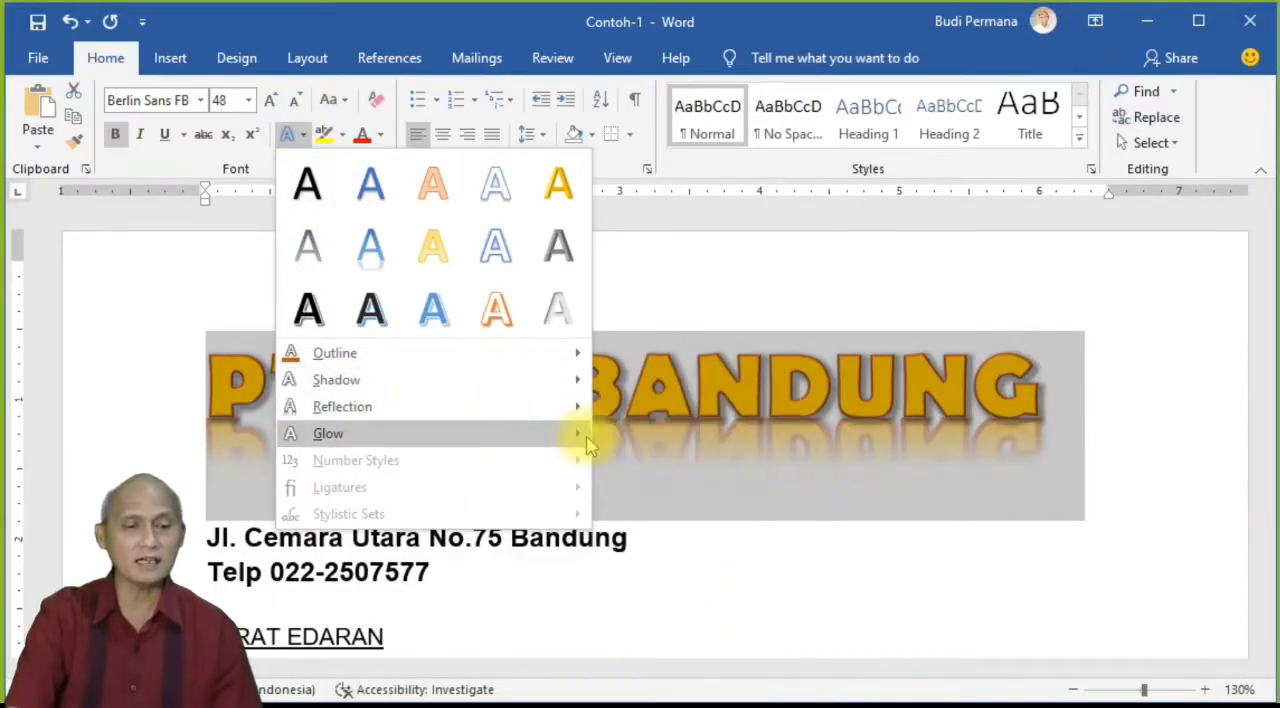
pyautogui.moveTo(500, 412)
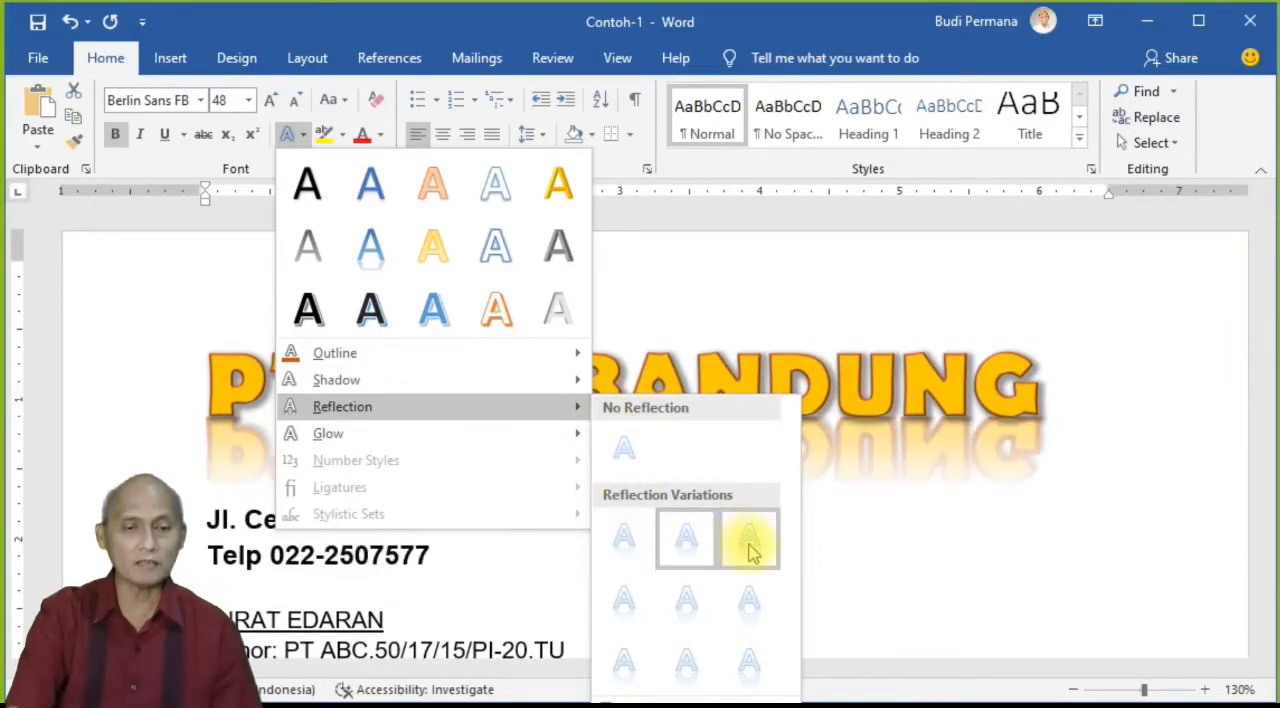
pyautogui.click(638, 546)
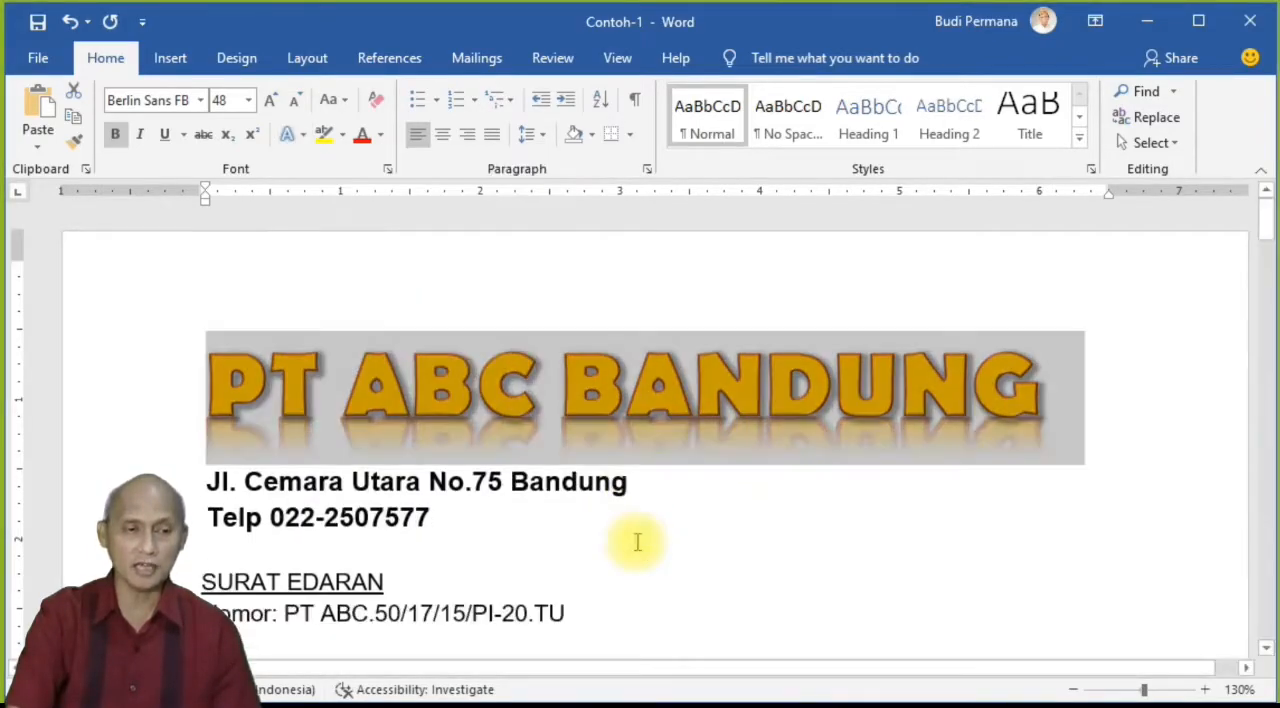
# Step: Add the glow effect Glow: 8 point; Green, Accent color 6 to the "PT ABC BANDUNG" heading
pyautogui.click(300, 138)
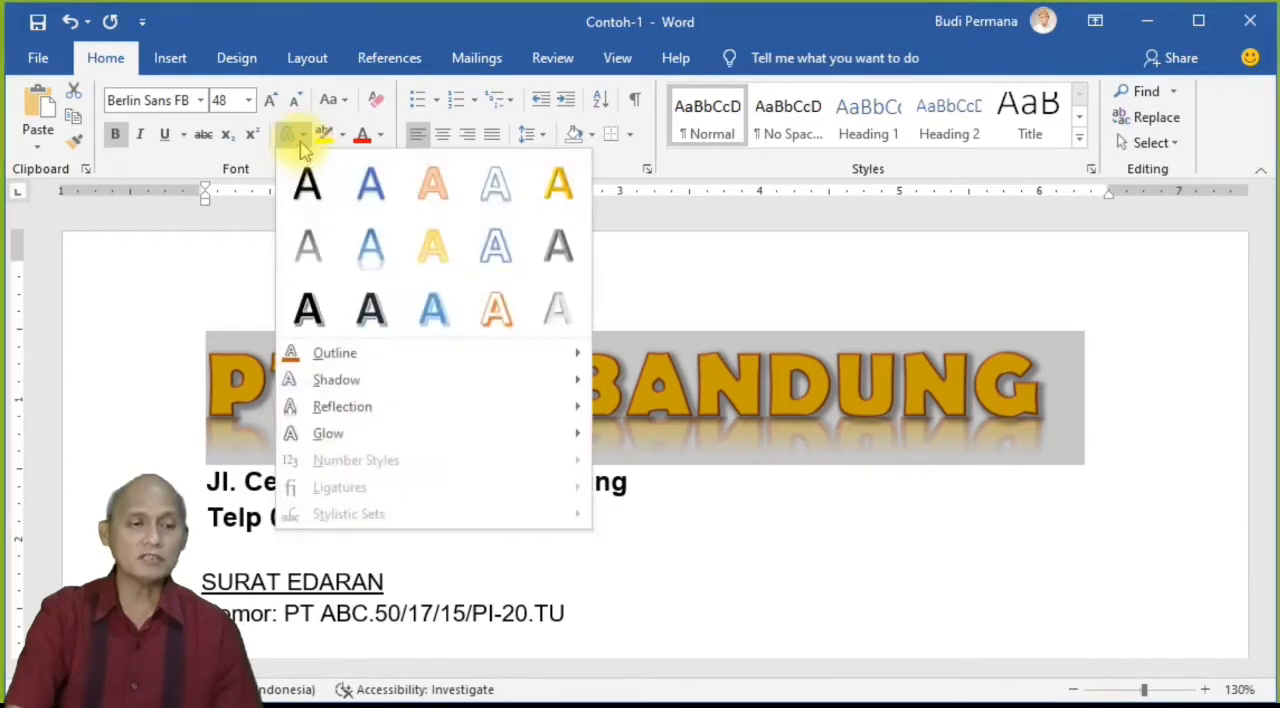
pyautogui.moveTo(372, 438)
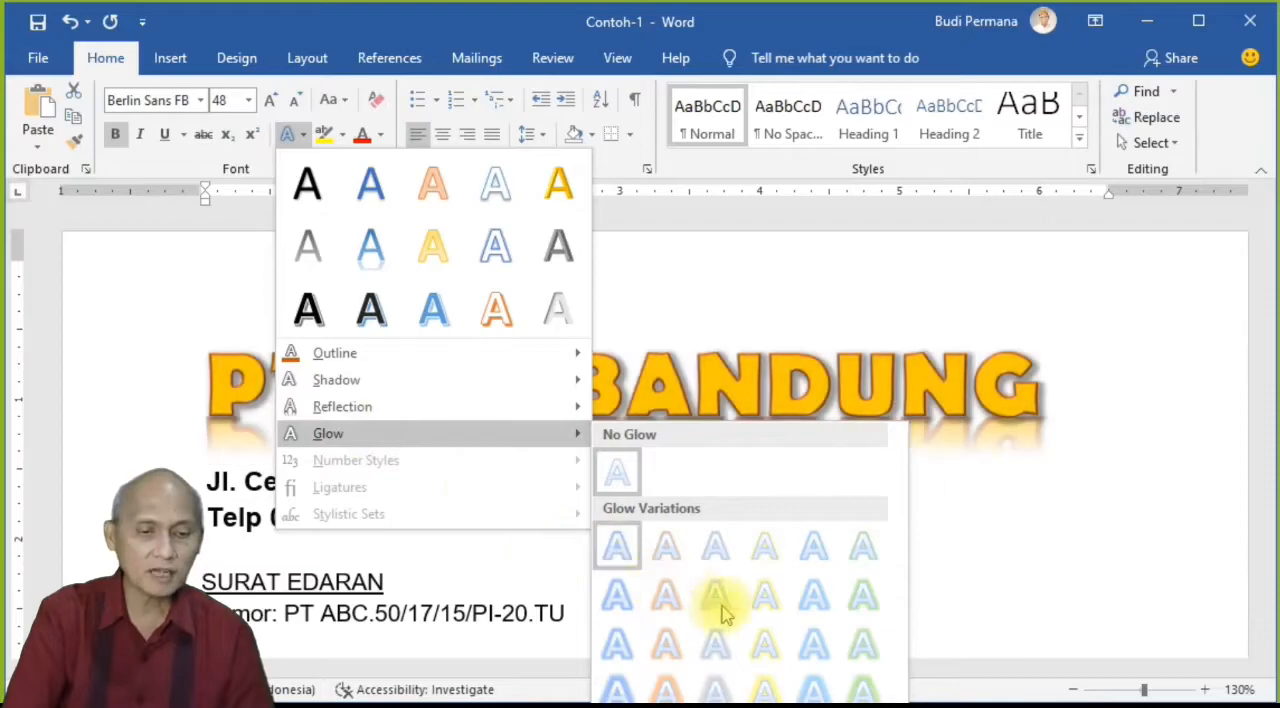
pyautogui.click(860, 598)
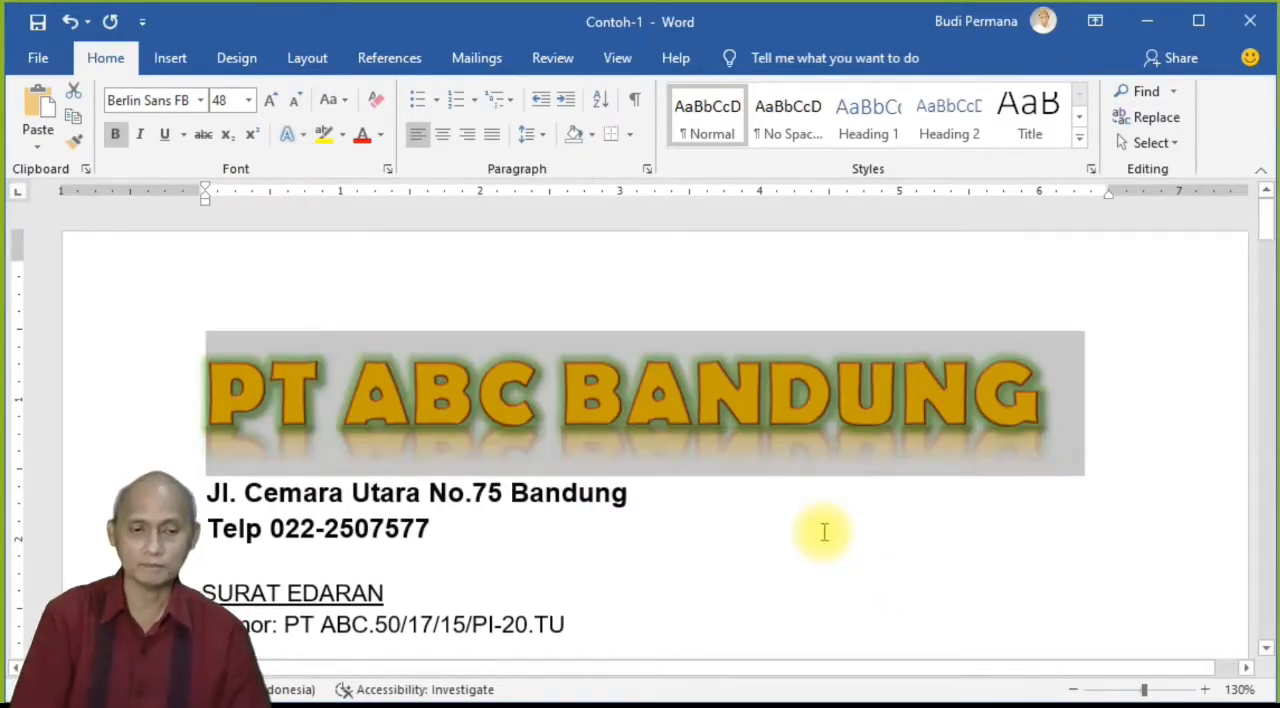
pyautogui.click(305, 135)
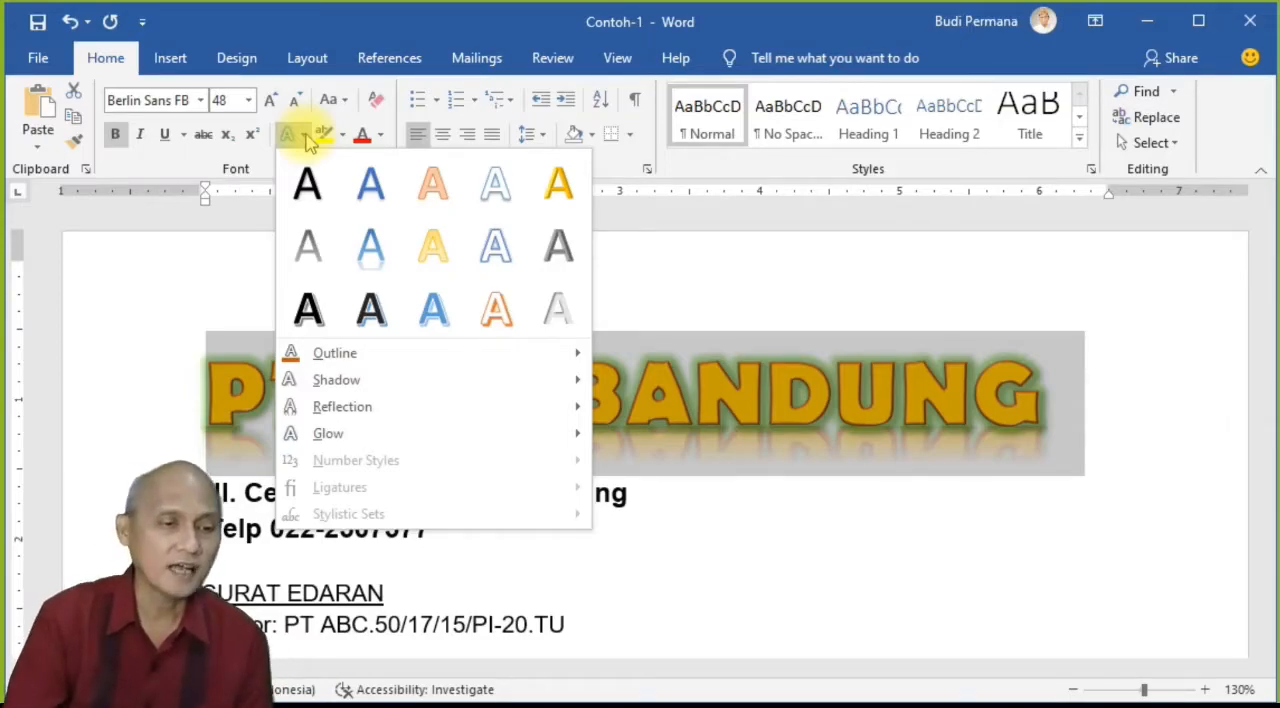
pyautogui.click(226, 240)
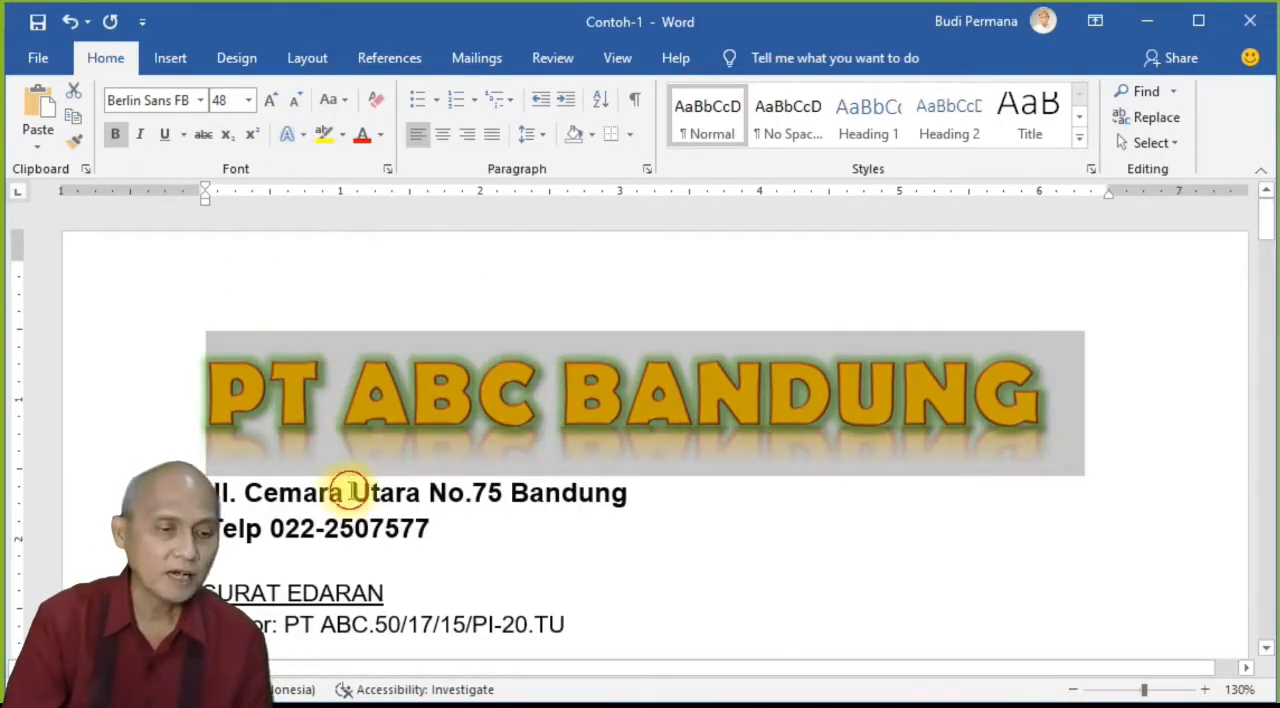
# Step: Select the last word of the company address line and try a Bright Green text highlight on it without applying it
pyautogui.click(343, 491)
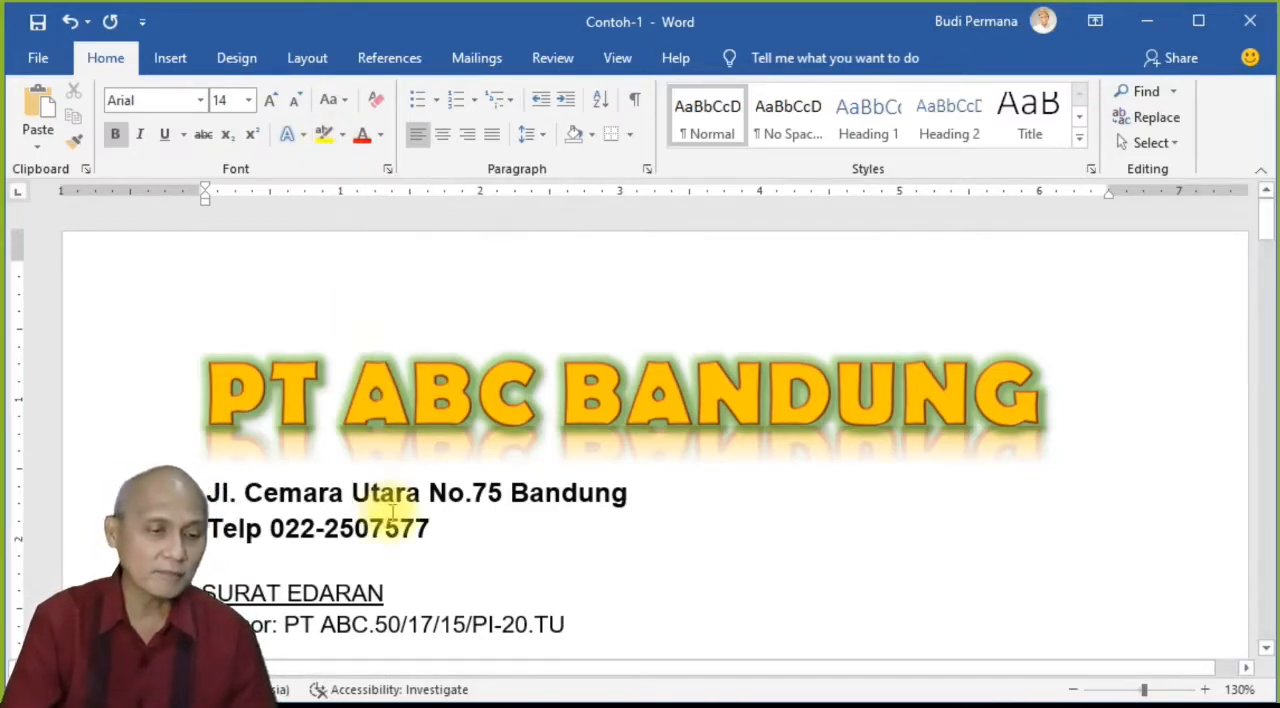
pyautogui.doubleClick(563, 500)
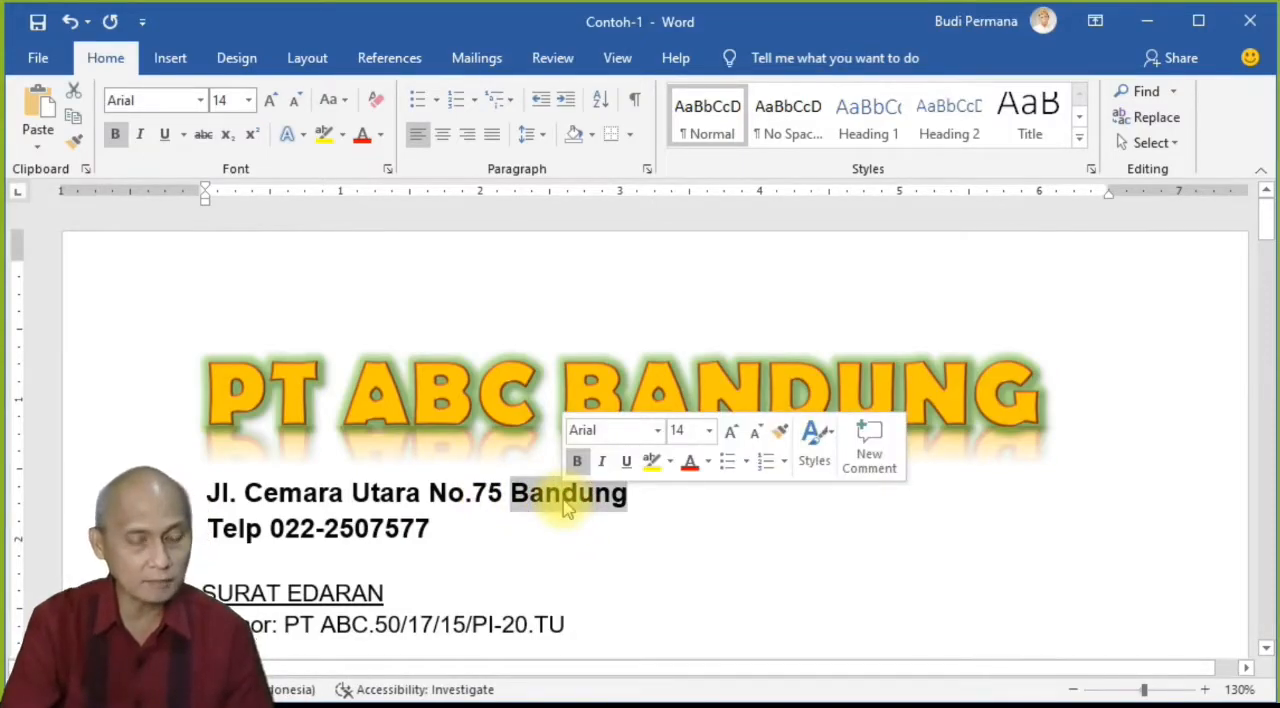
pyautogui.moveTo(511, 500); pyautogui.dragTo(623, 491)
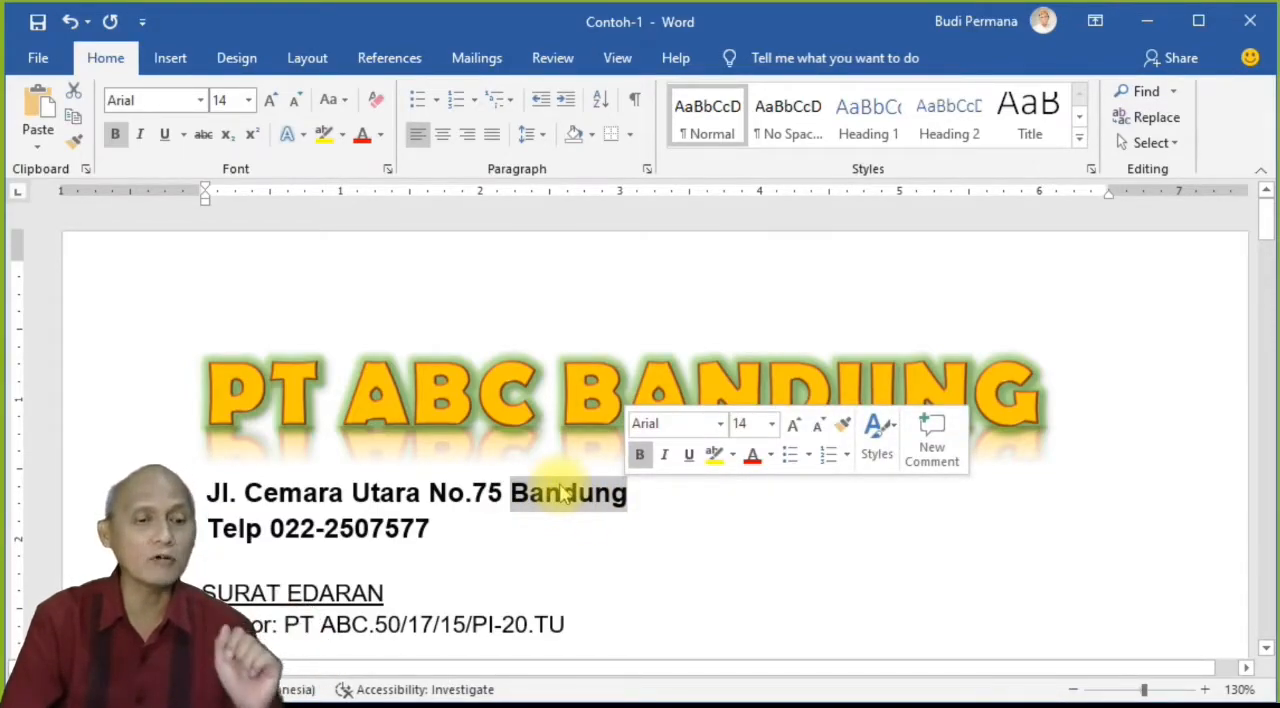
pyautogui.doubleClick(565, 502)
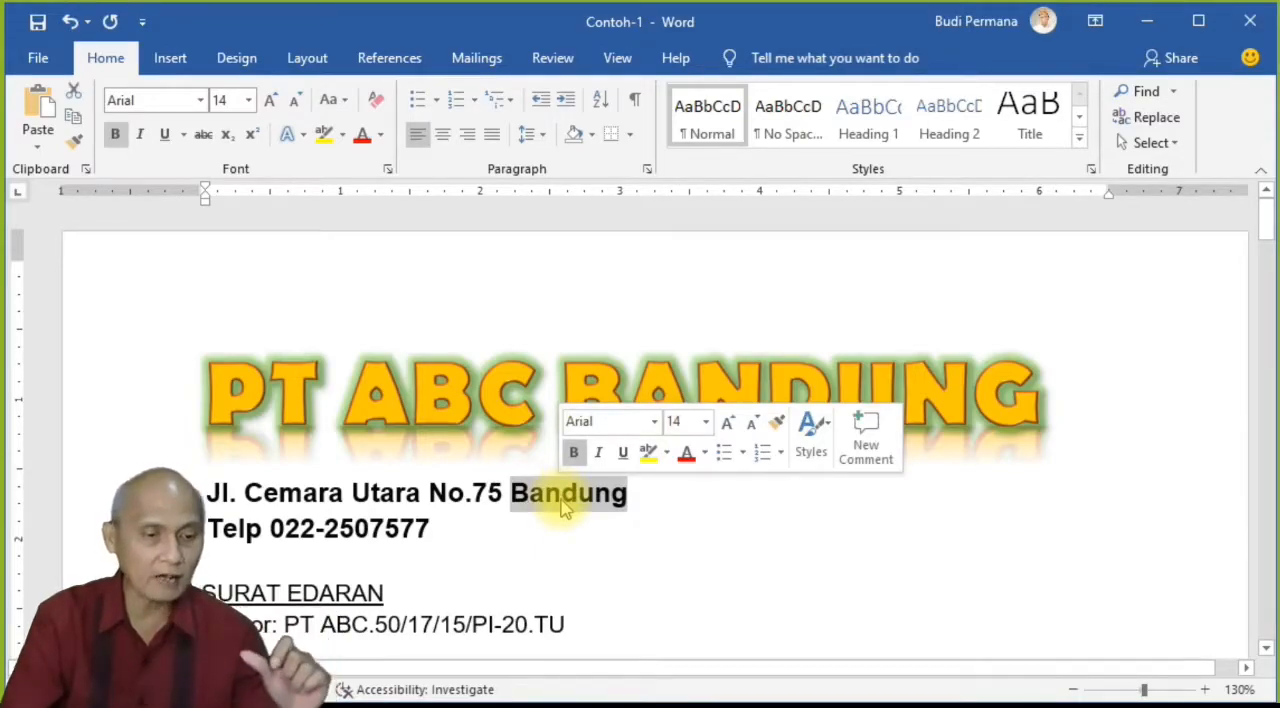
pyautogui.tripleClick(565, 502)
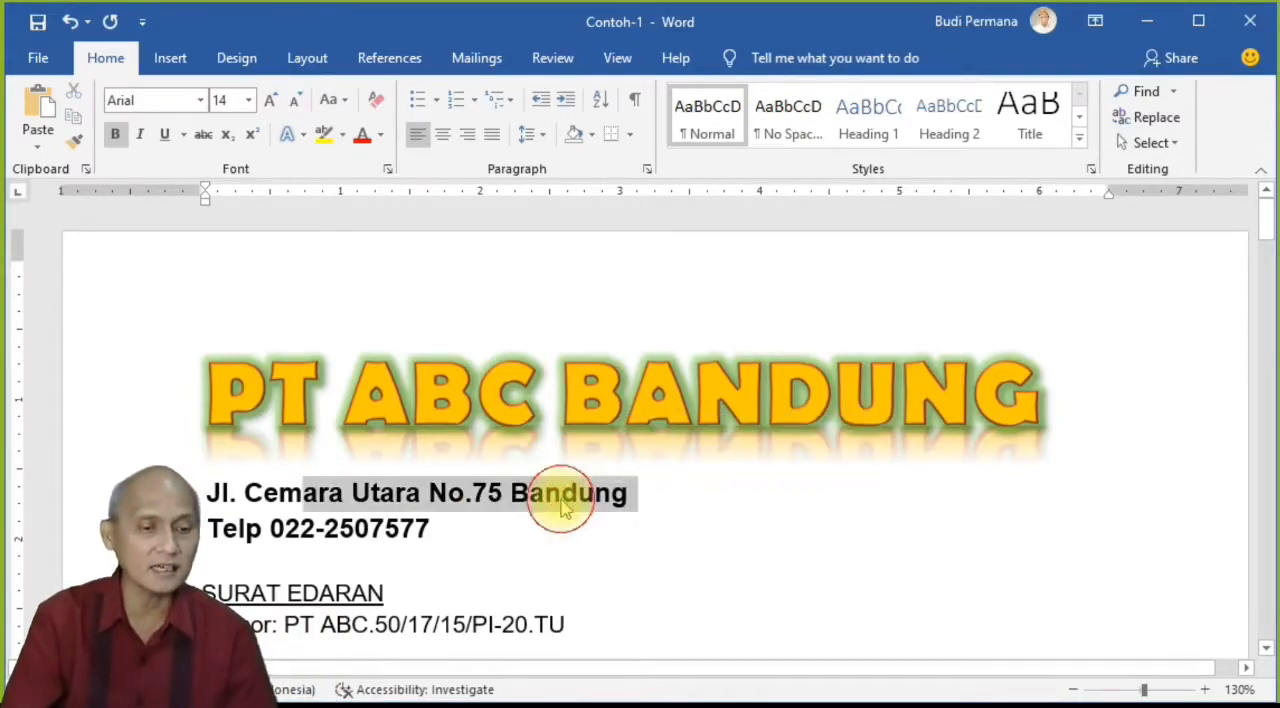
pyautogui.doubleClick(563, 512)
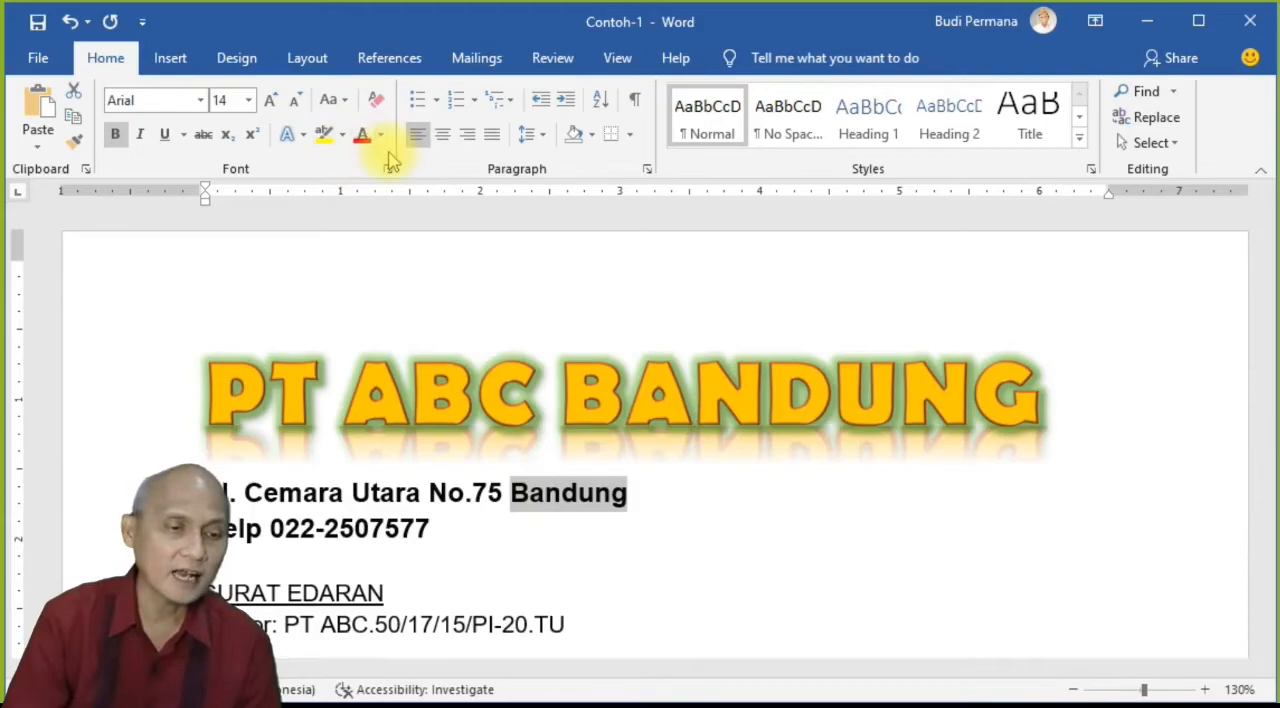
pyautogui.click(342, 135)
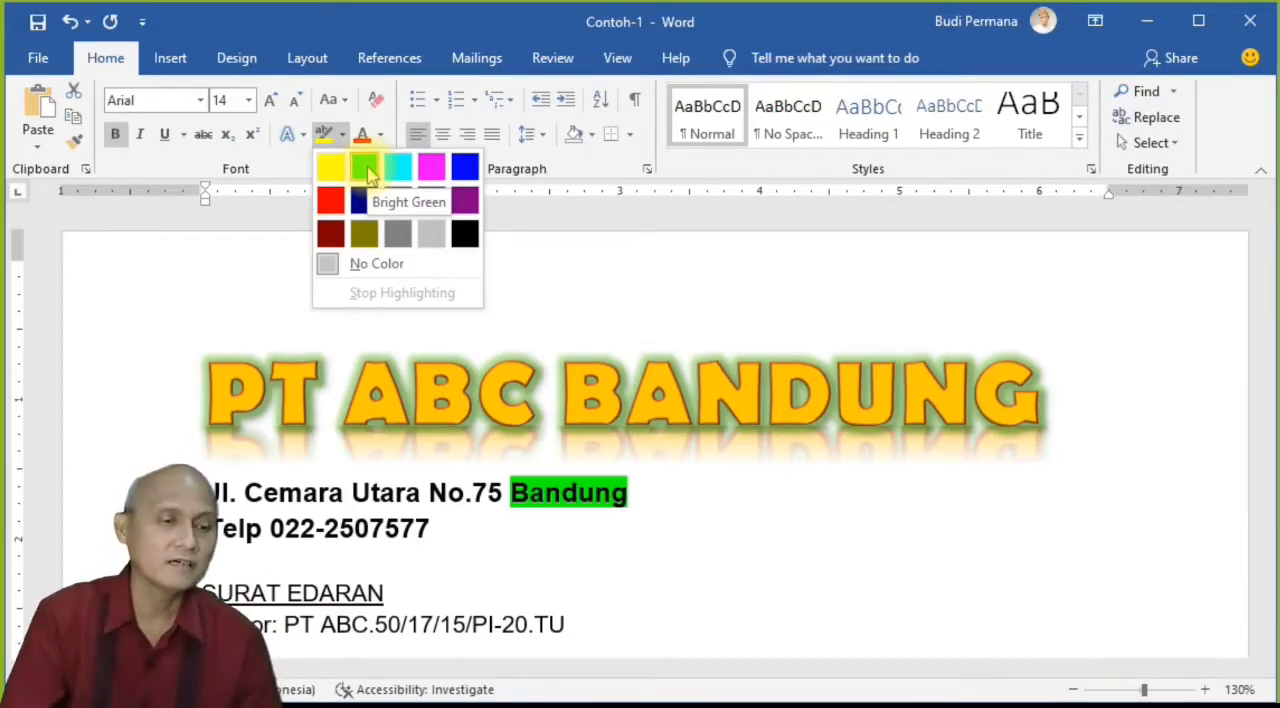
pyautogui.click(553, 495)
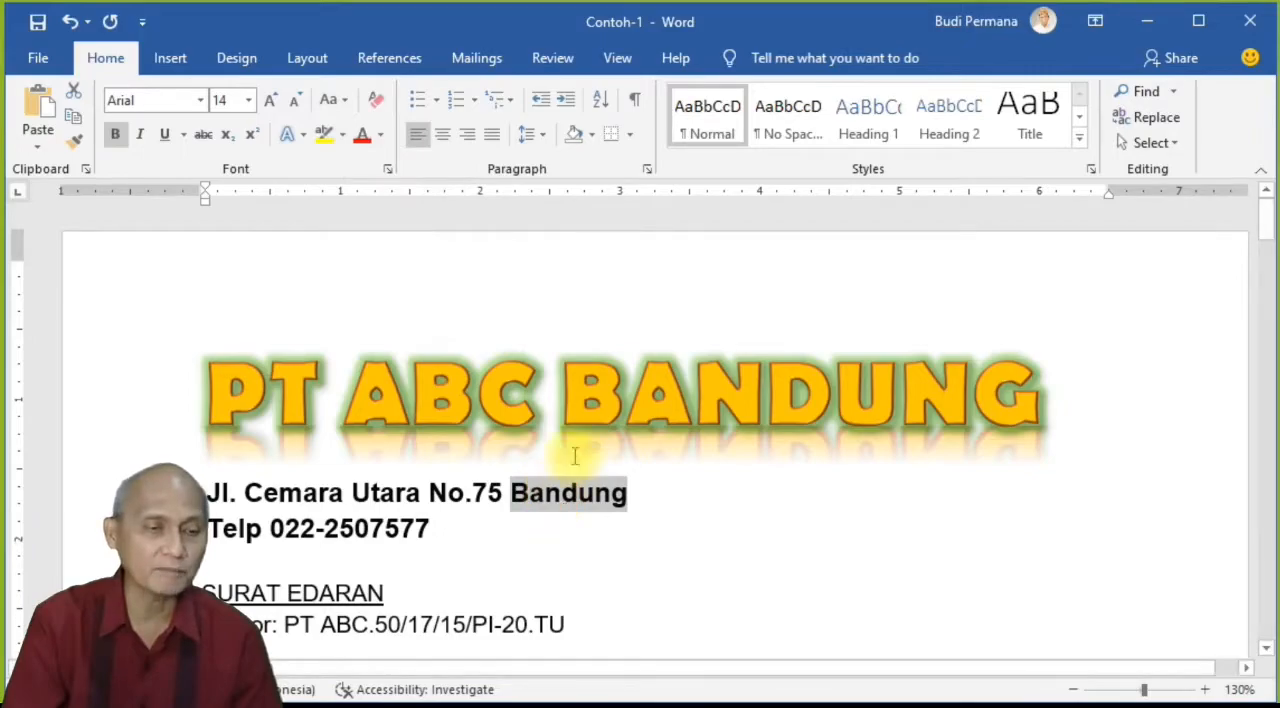
# Step: Select the whole company address line below the heading and set its font color to the standard Green
pyautogui.click(213, 489)
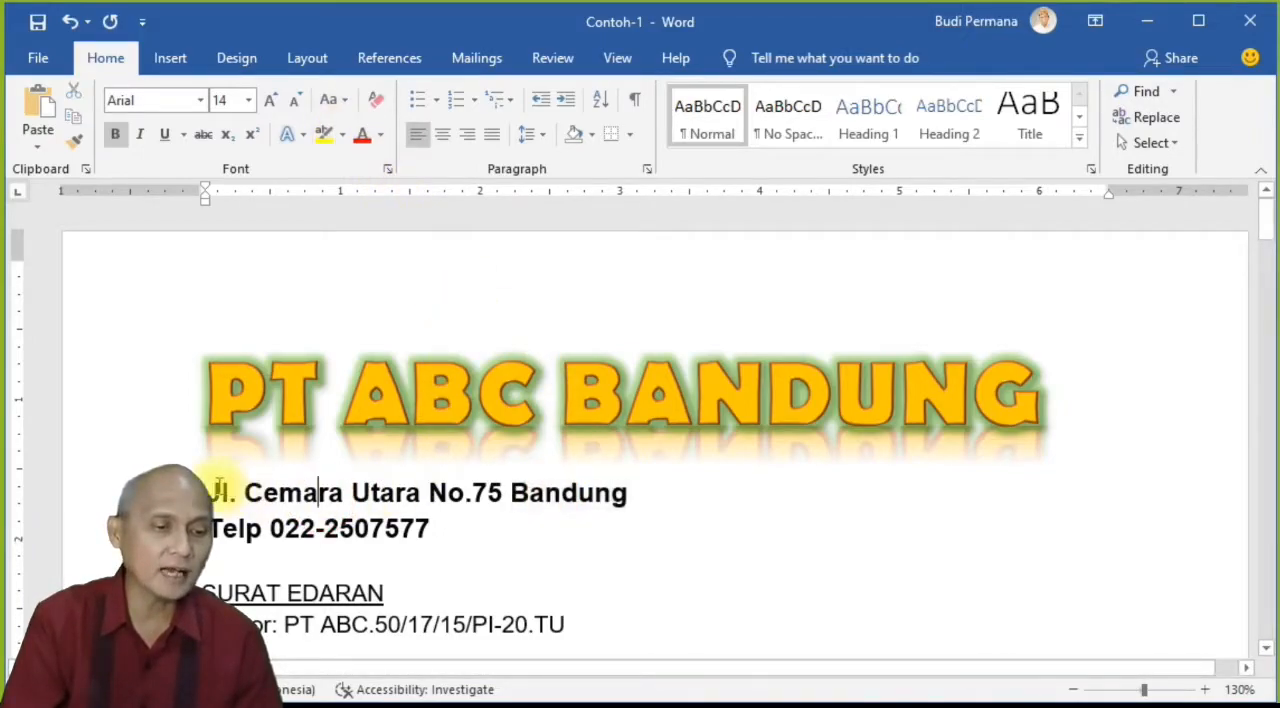
pyautogui.moveTo(232, 490); pyautogui.dragTo(598, 510)
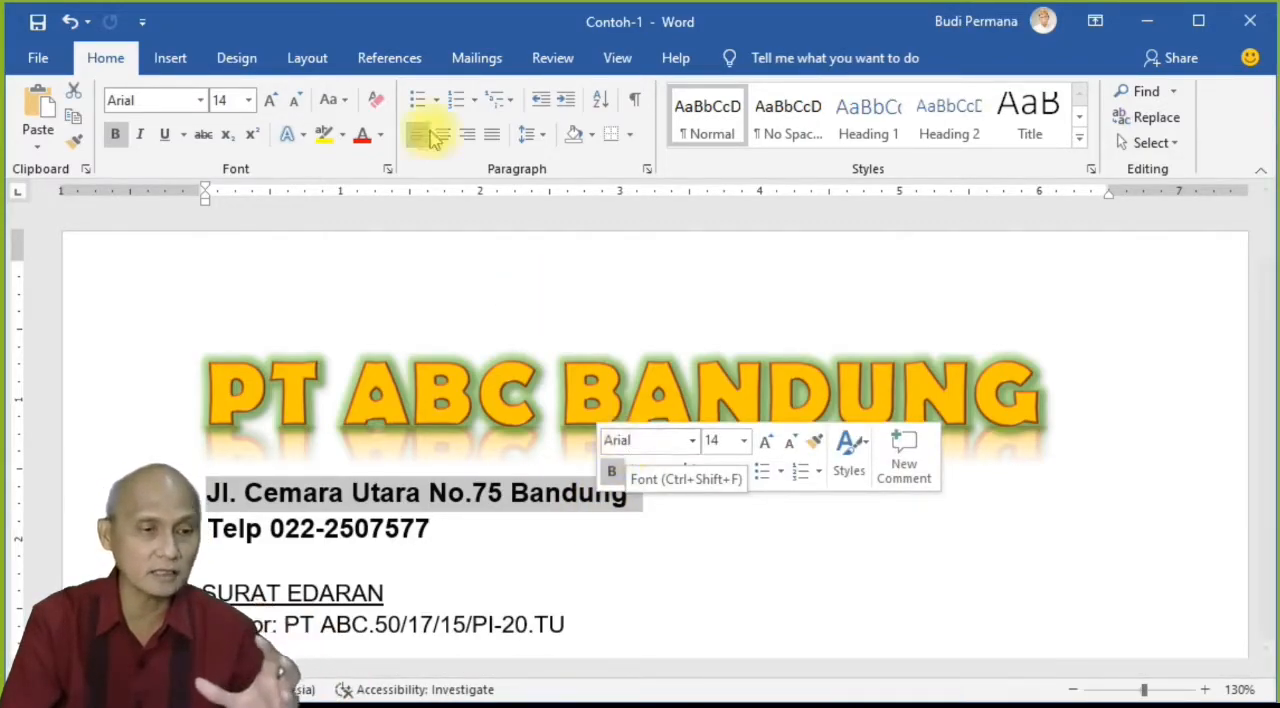
pyautogui.click(380, 138)
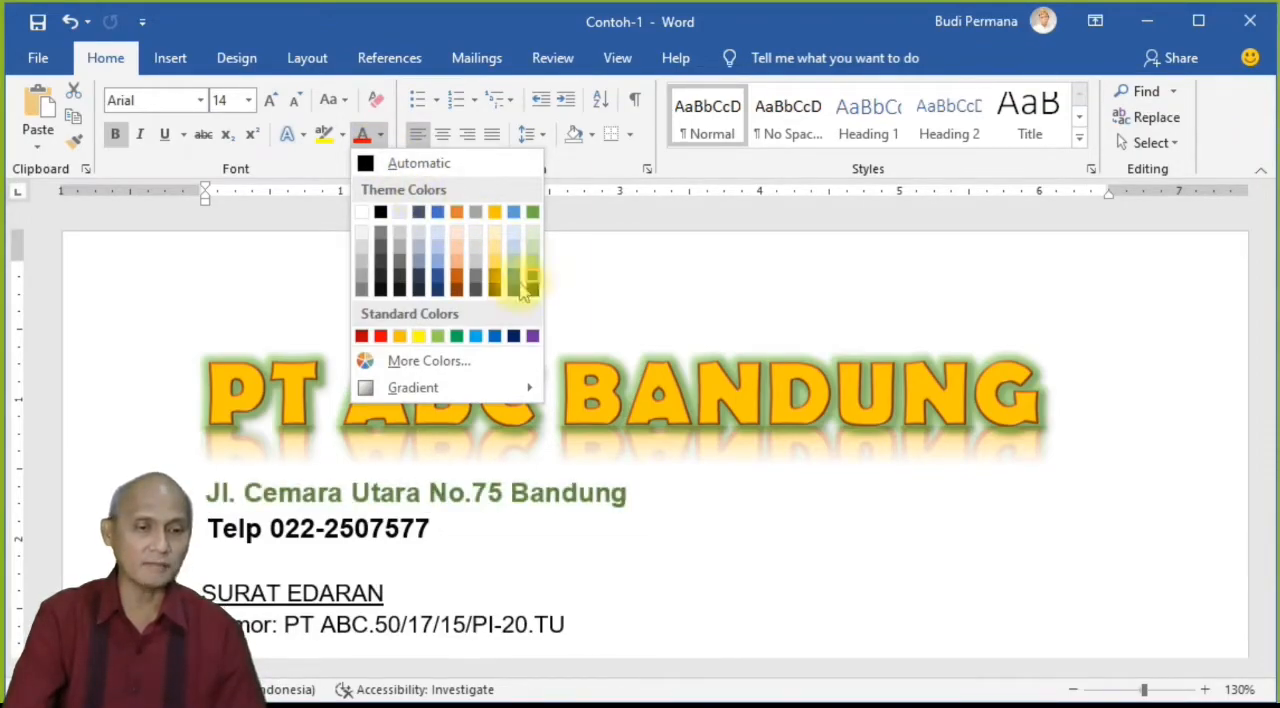
pyautogui.click(456, 337)
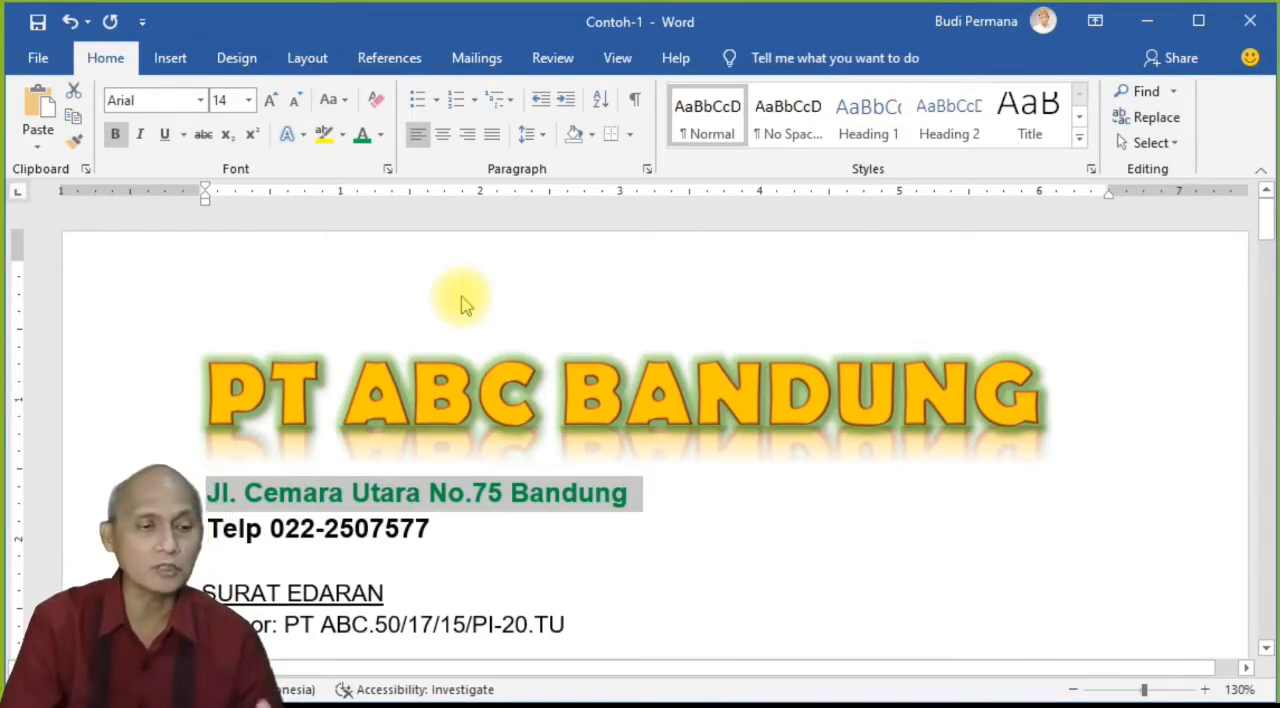
# Step: Give the company address line a custom blue-violet font color, RGB 77, 49, 197 (#4D31C5), after trying other custom shades
pyautogui.click(381, 136)
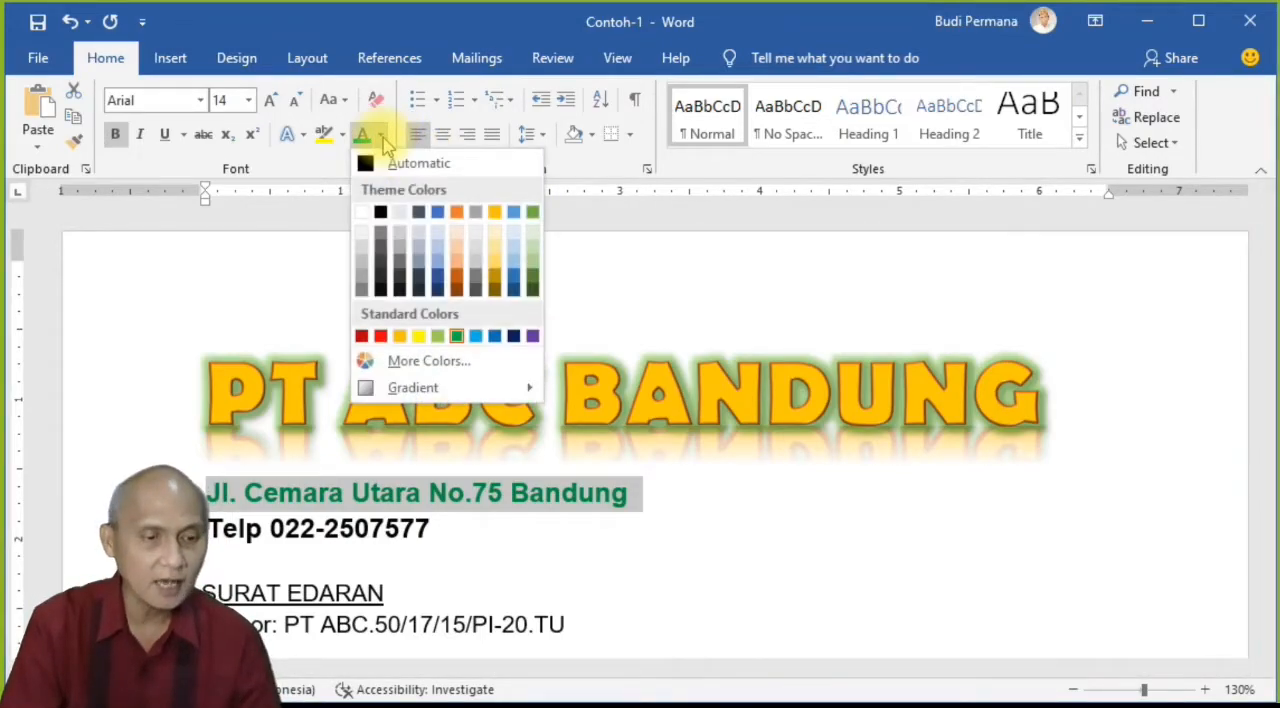
pyautogui.click(468, 366)
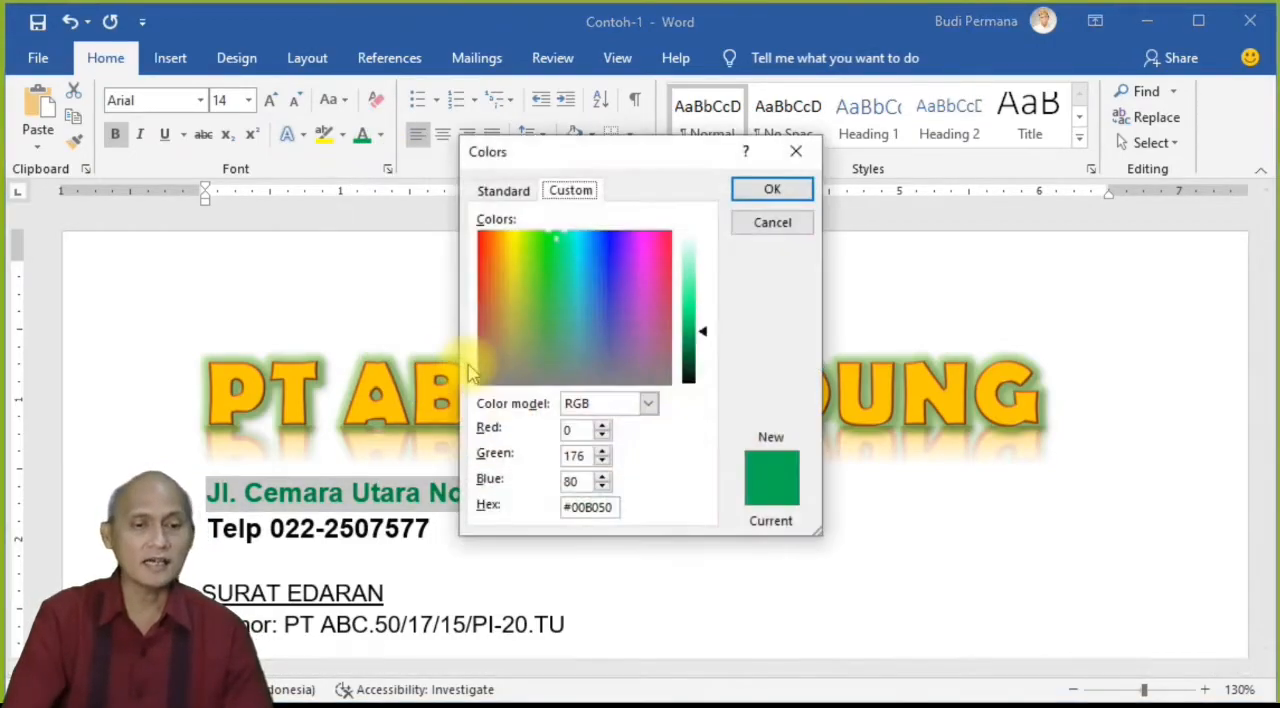
pyautogui.moveTo(565, 168); pyautogui.dragTo(734, 176)
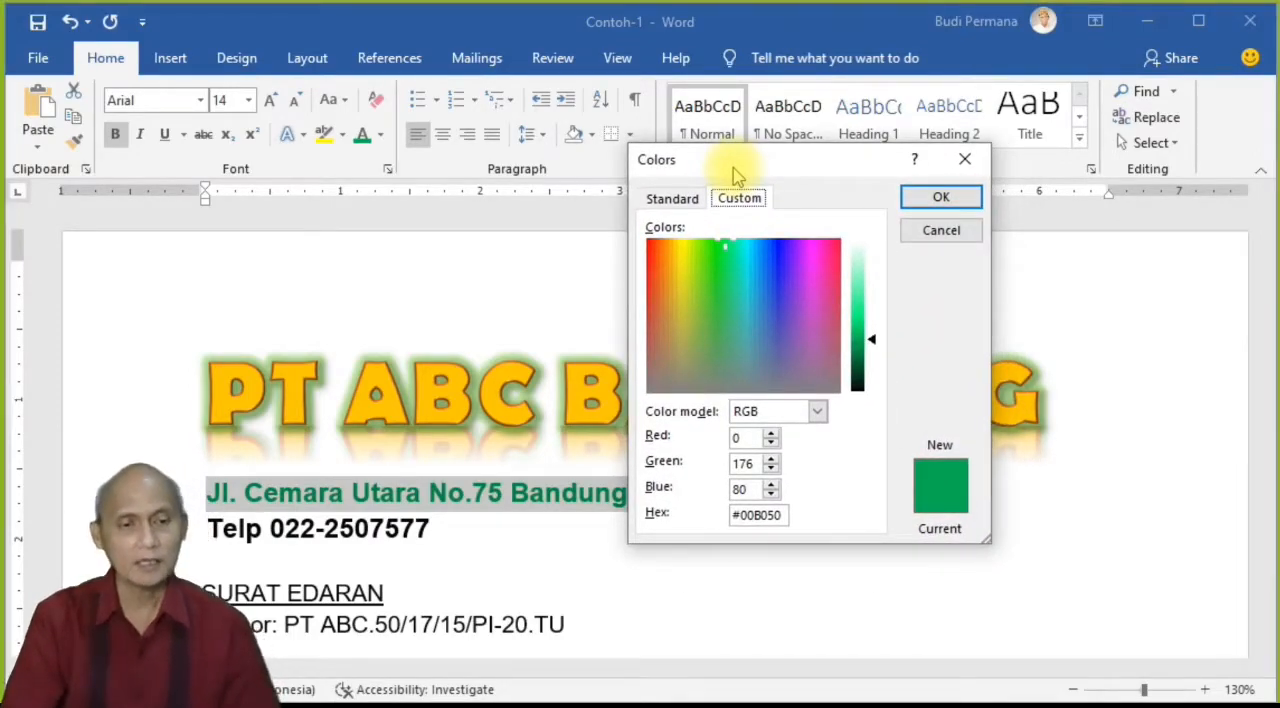
pyautogui.click(670, 198)
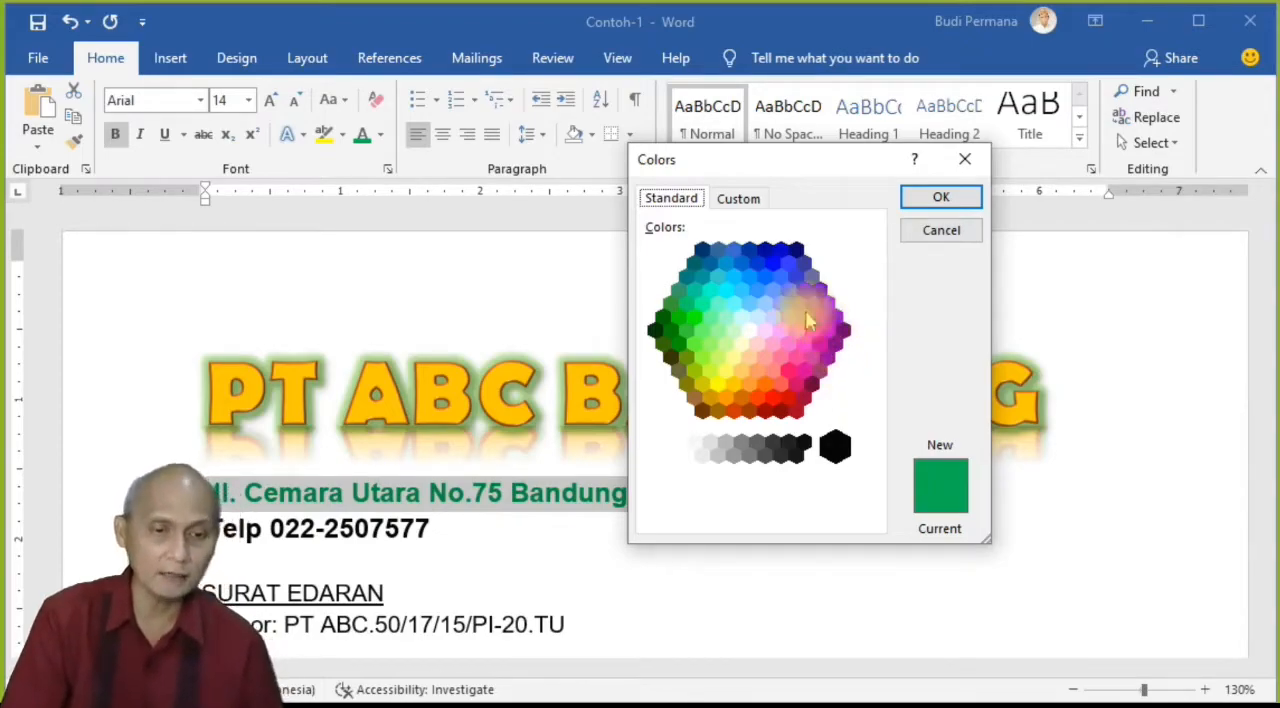
pyautogui.click(737, 205)
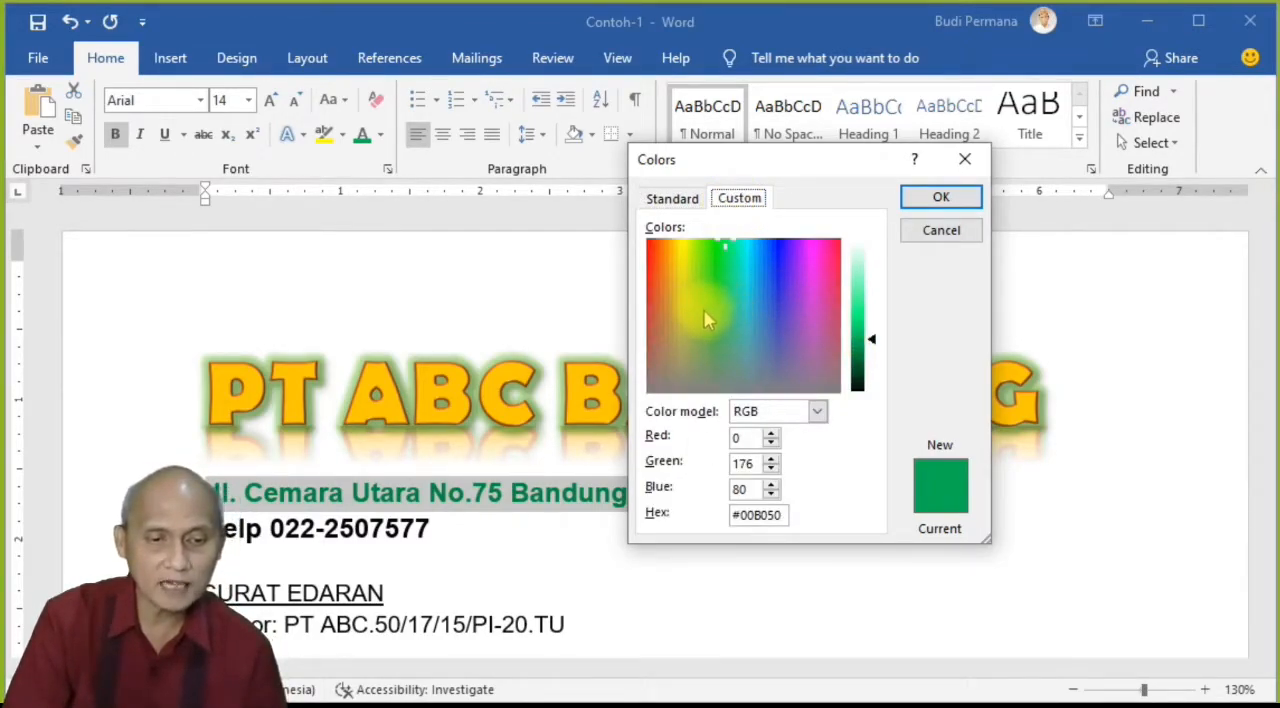
pyautogui.click(656, 301)
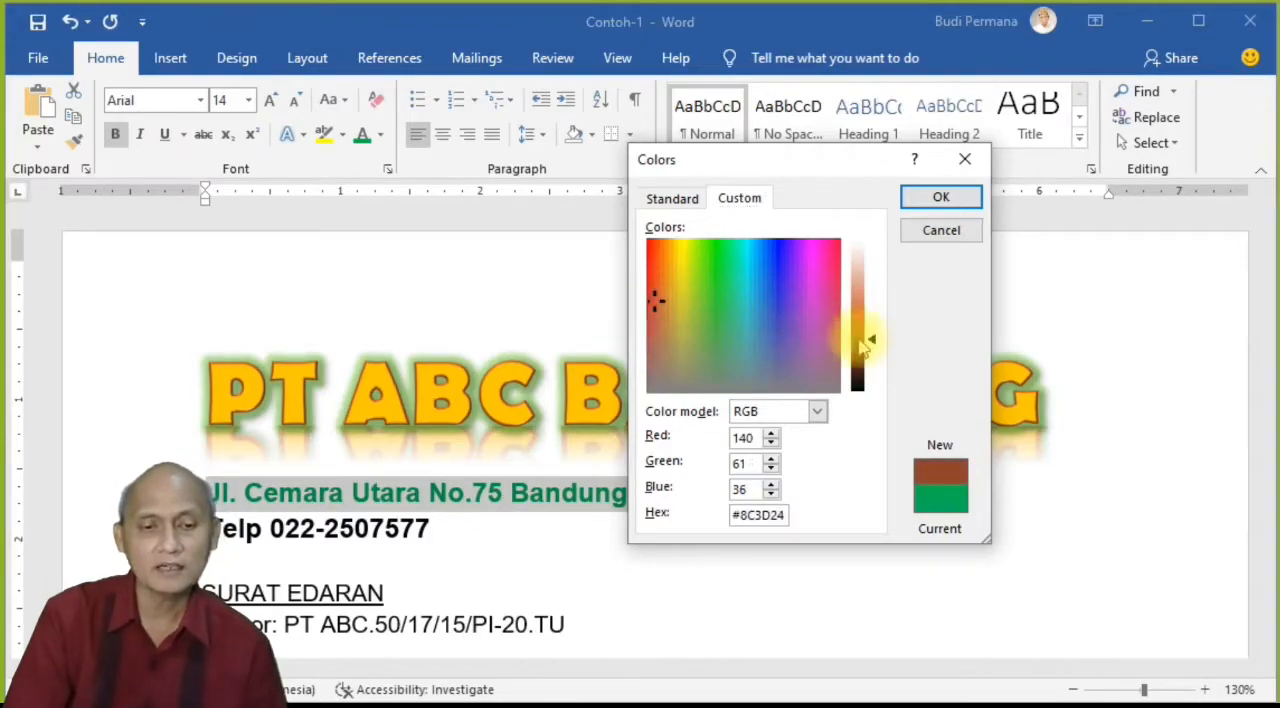
pyautogui.moveTo(870, 345); pyautogui.dragTo(880, 308)
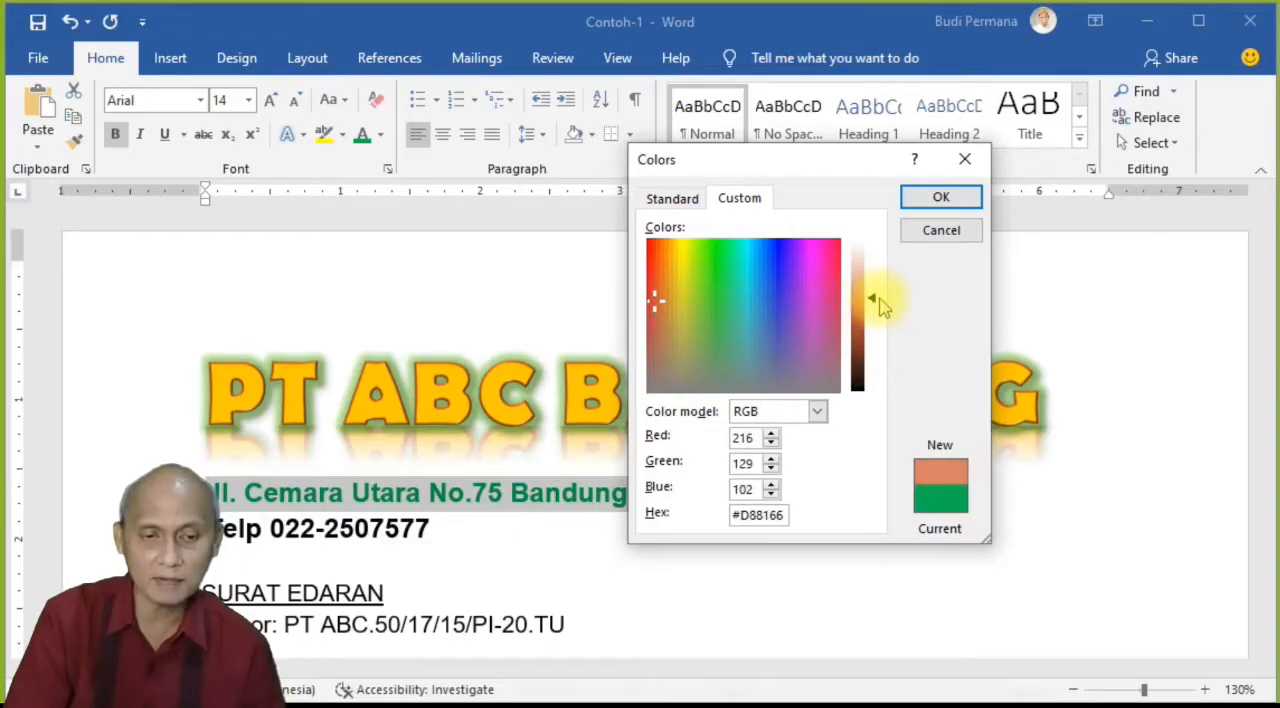
pyautogui.click(781, 298)
pyautogui.moveTo(874, 300)
pyautogui.mouseDown()
pyautogui.moveTo(880, 343)
pyautogui.moveTo(871, 271)
pyautogui.moveTo(876, 319)
pyautogui.mouseUp()
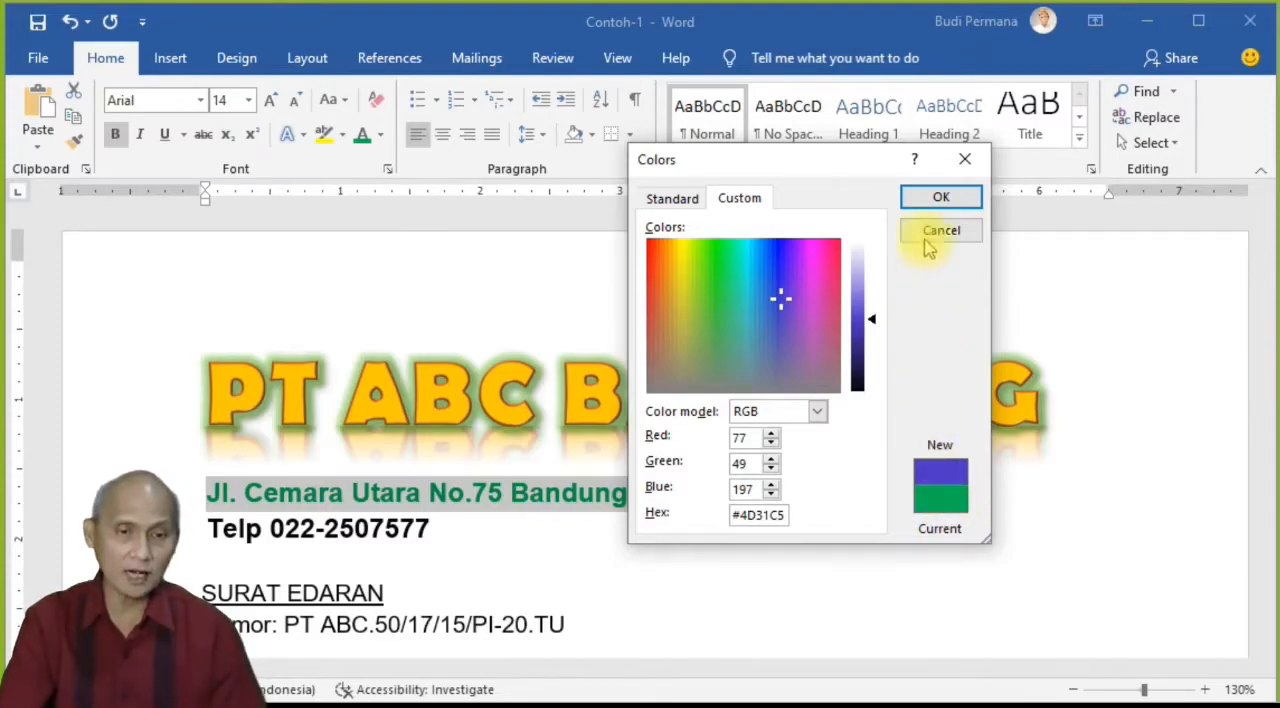
pyautogui.click(925, 192)
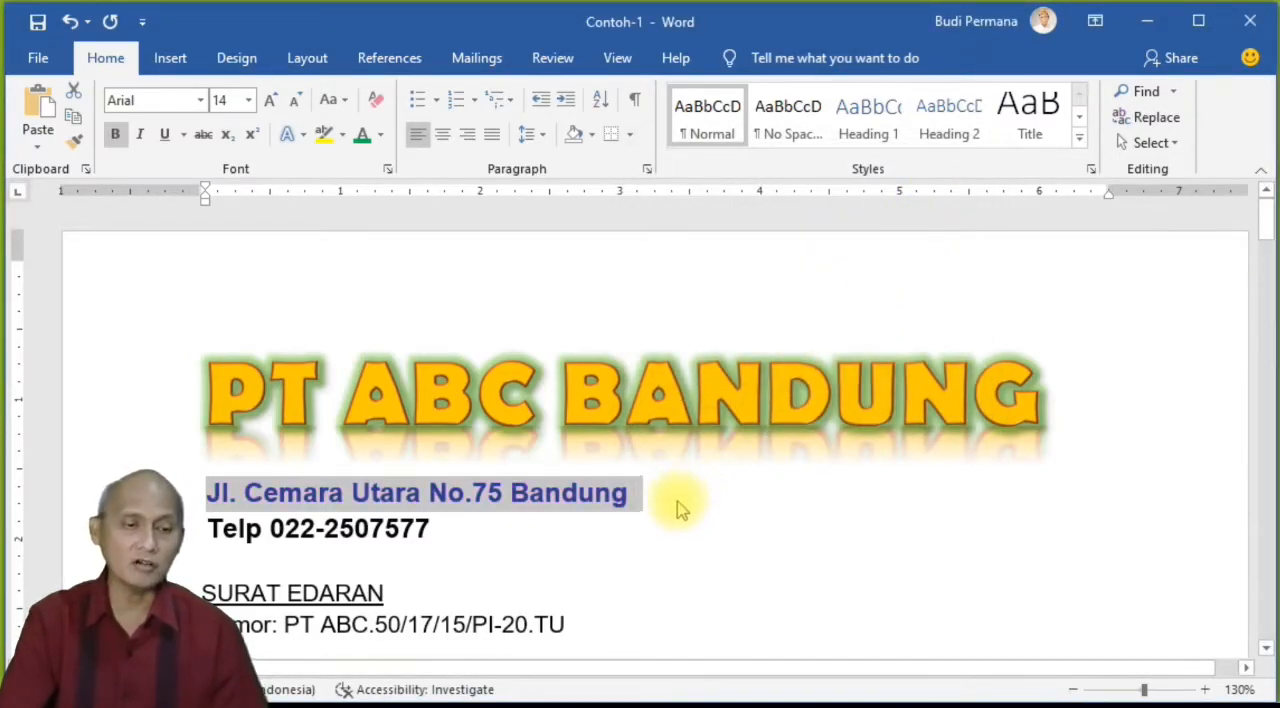
pyautogui.click(668, 505)
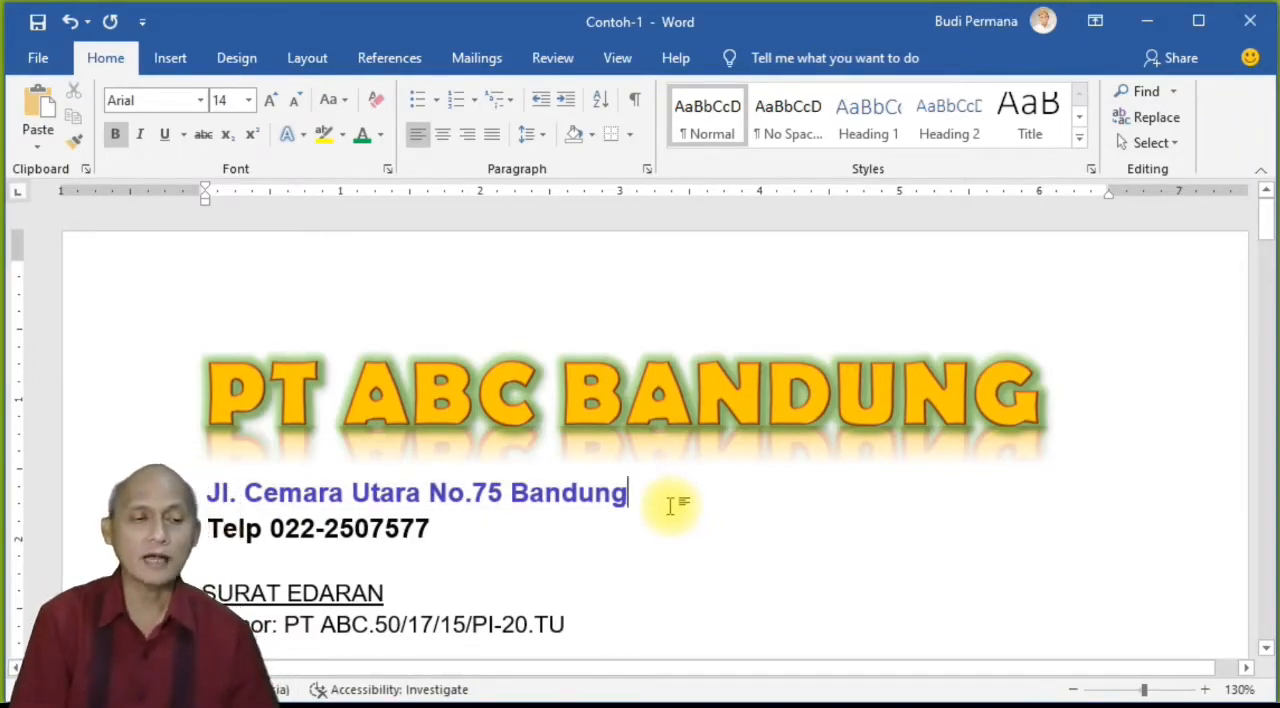
# Step: Make the company address line below the heading italic and underlined
pyautogui.scroll(-1, 670, 505)
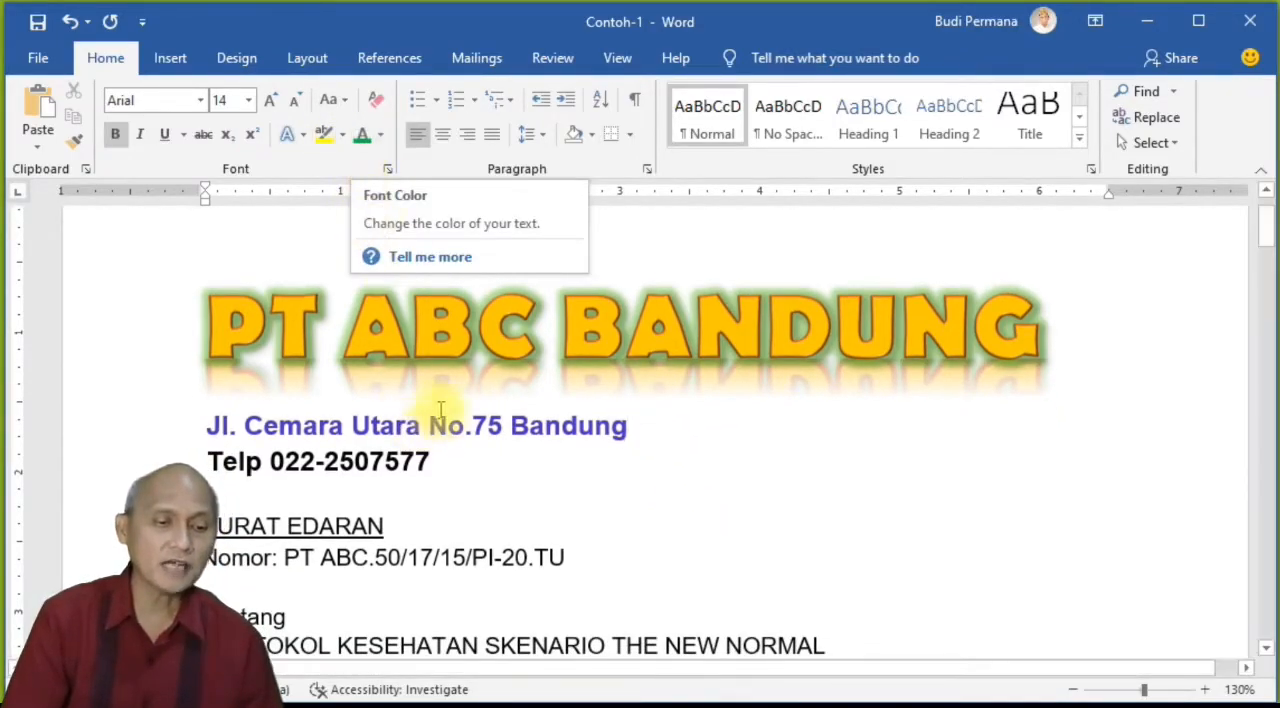
pyautogui.moveTo(645, 430); pyautogui.dragTo(194, 428)
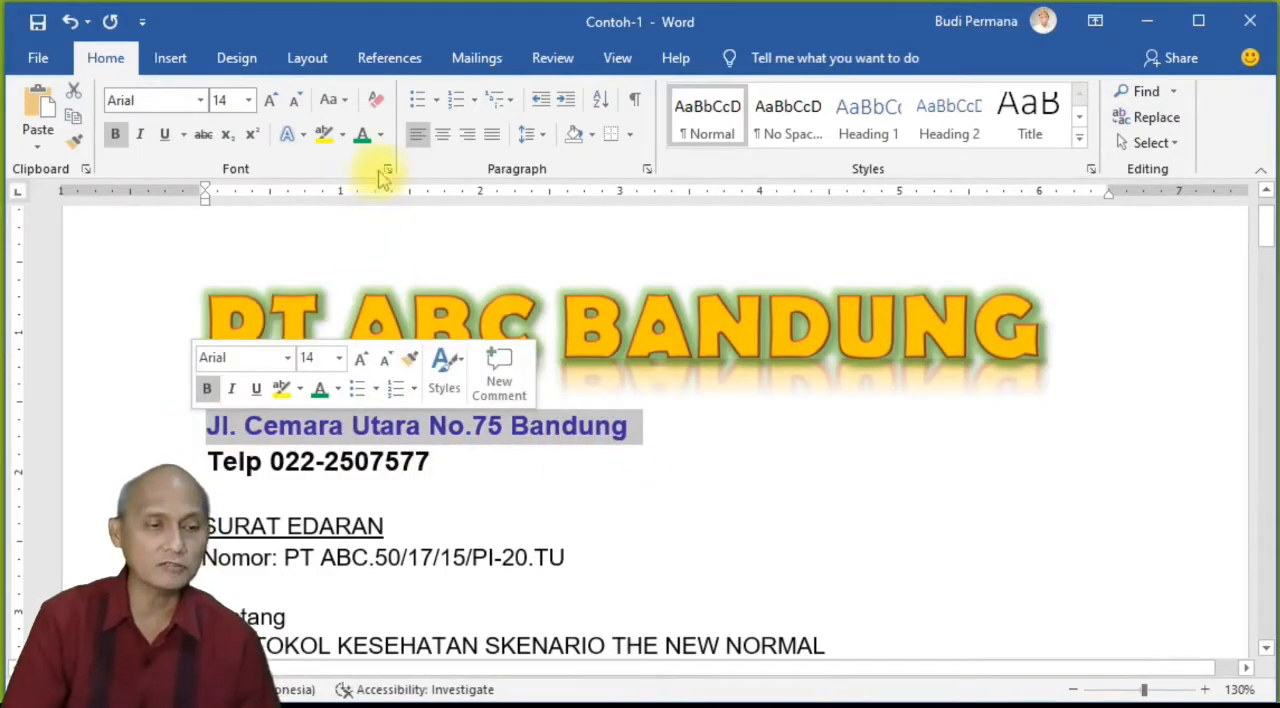
pyautogui.click(138, 142)
pyautogui.click(166, 135)
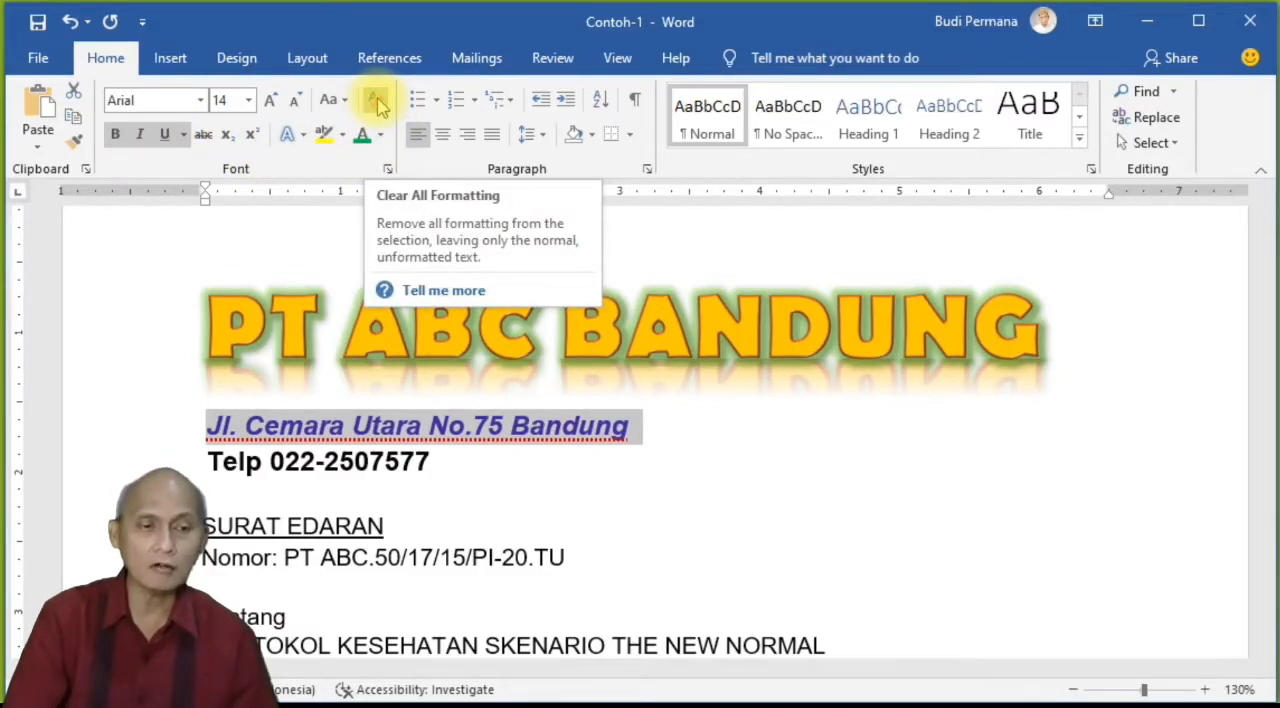
# Step: Try clearing all formatting from the company address line, and undo it together with the paragraph alignment change
pyautogui.click(377, 101)
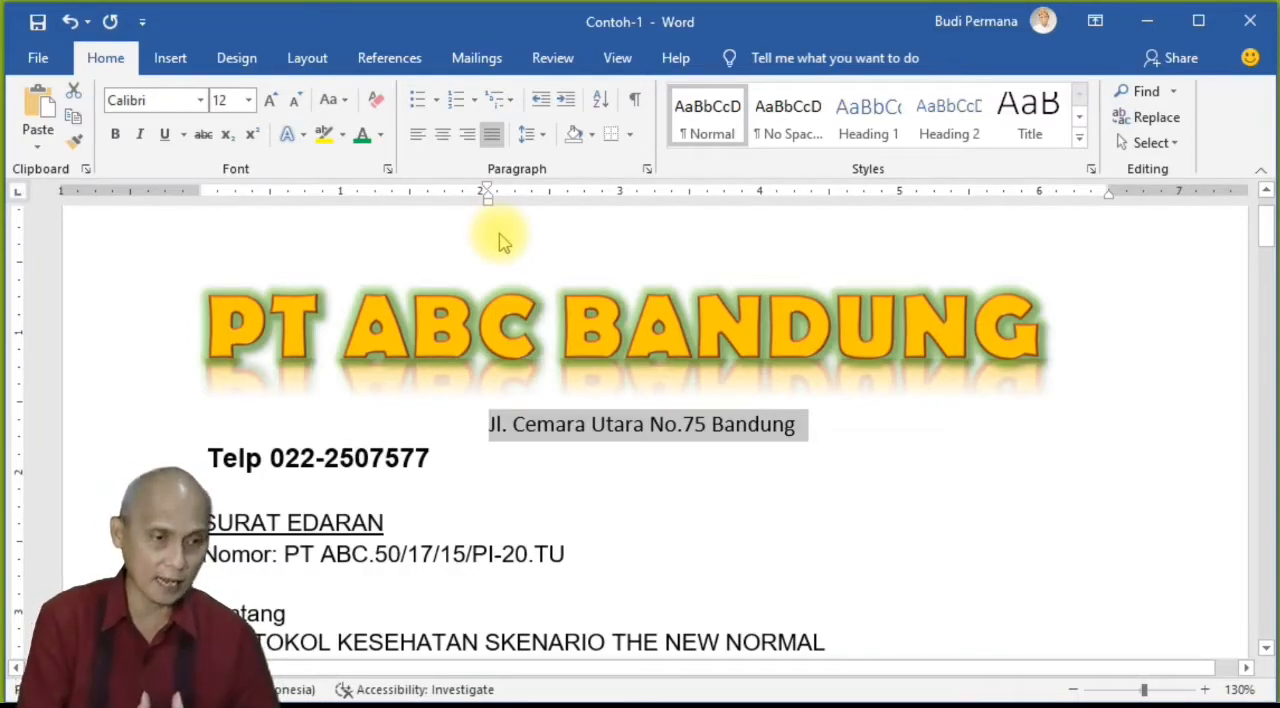
pyautogui.click(70, 24)
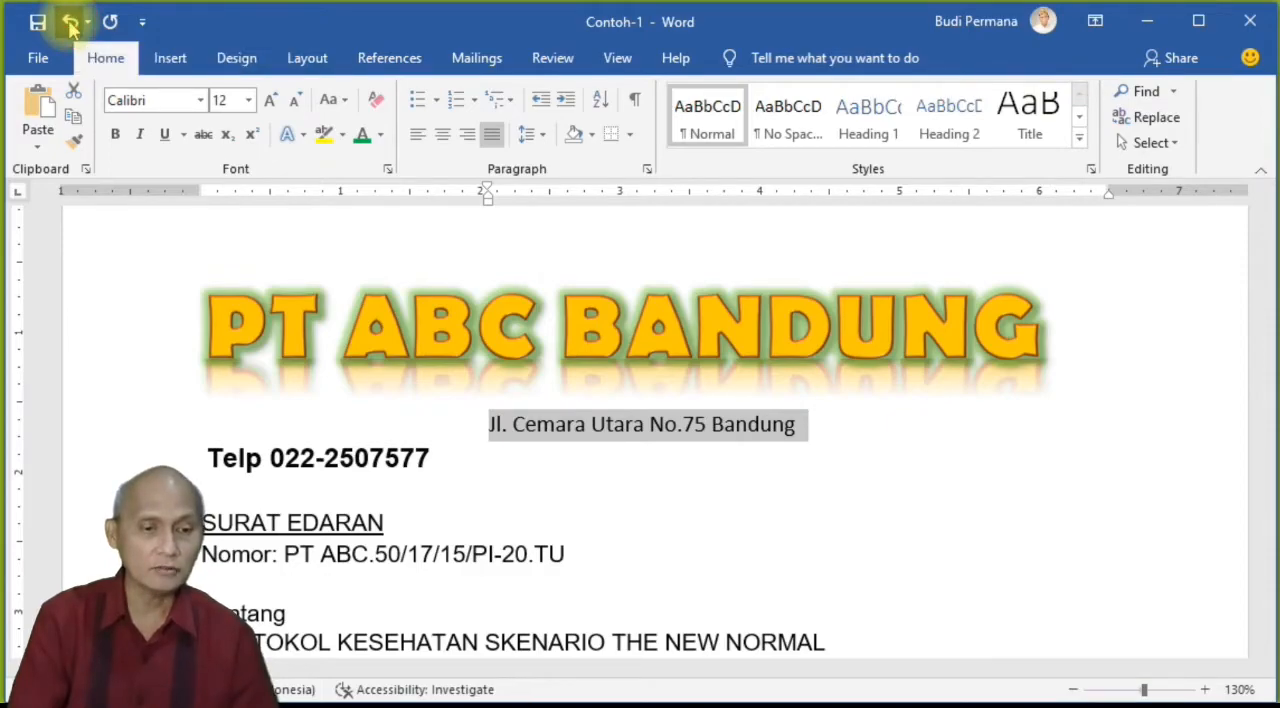
pyautogui.click(70, 24)
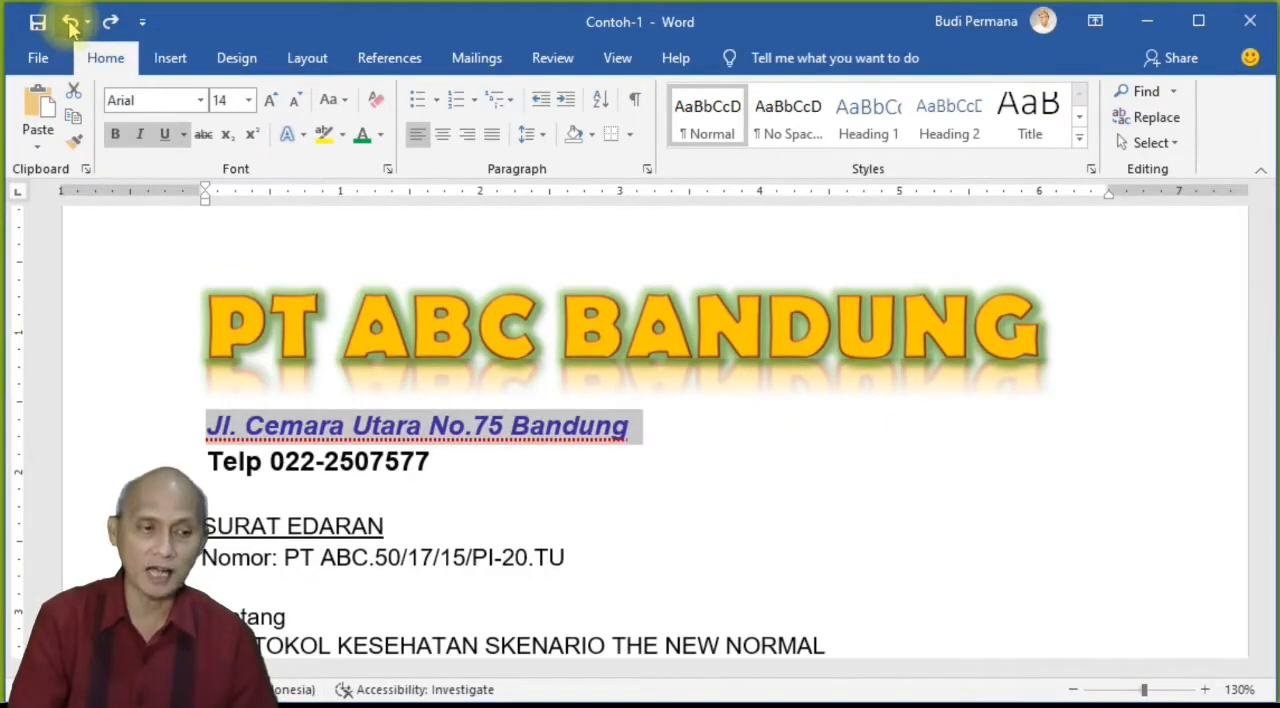
# Step: Undo the underline and italic formatting on the company address line and deselect it
pyautogui.click(70, 24)
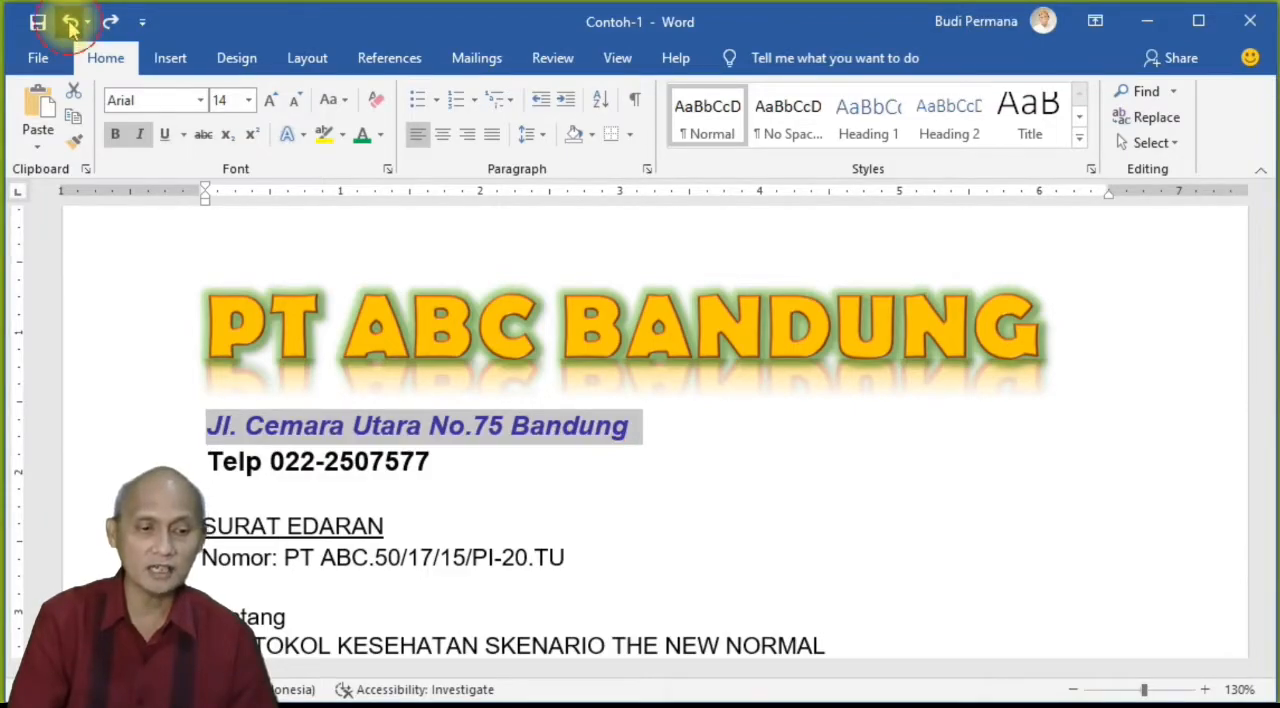
pyautogui.click(70, 24)
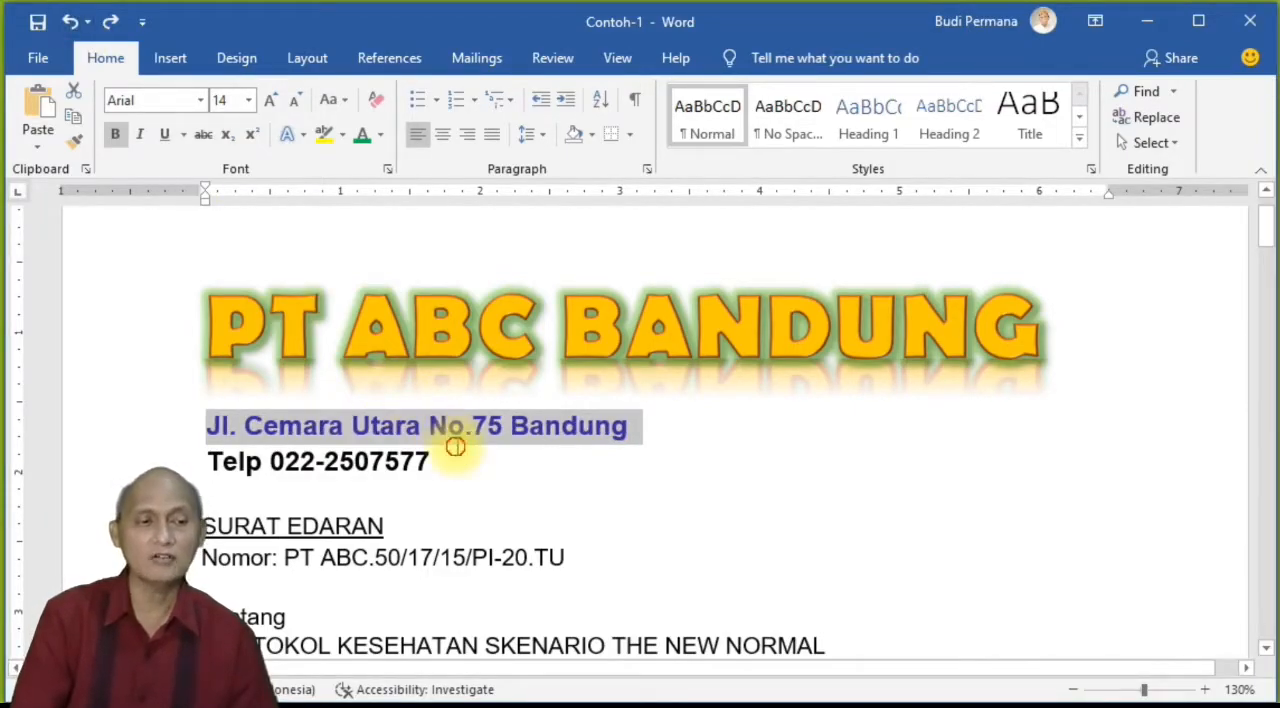
pyautogui.click(470, 476)
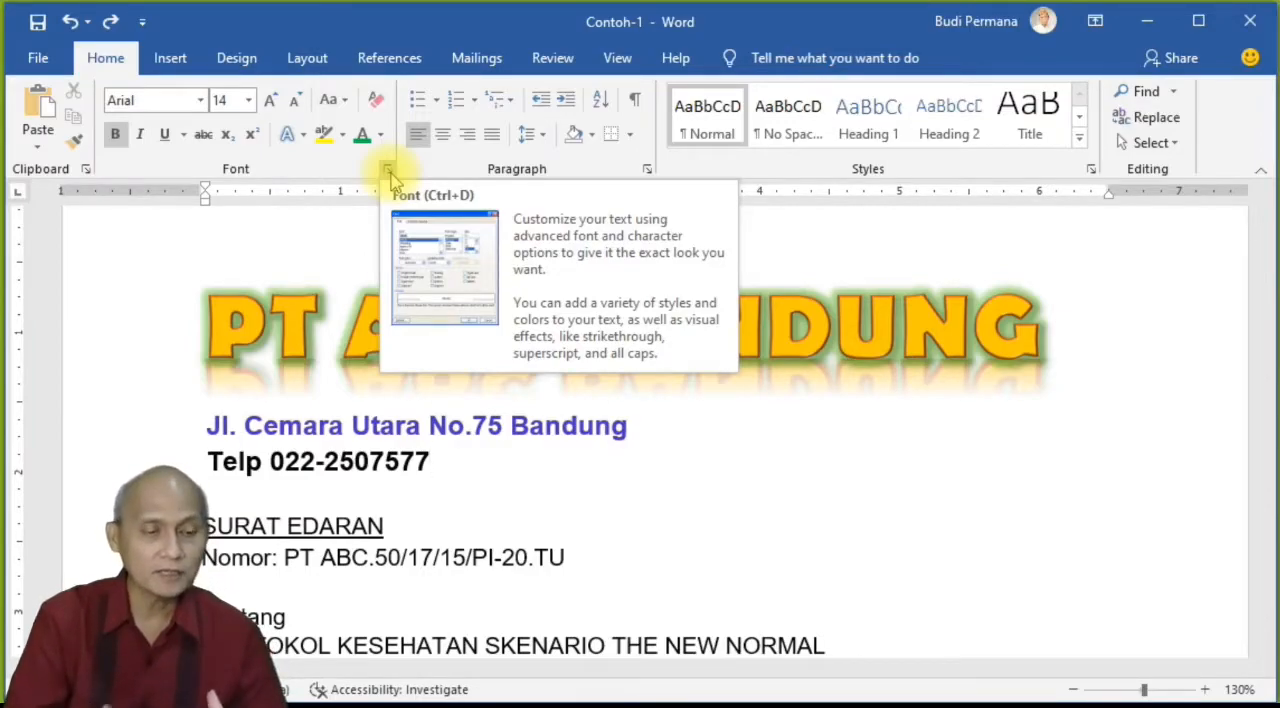
# Step: Select the telephone line below the address and choose Berlin Sans FB, Regular style, size 14 in the Font dialog
pyautogui.click(386, 461)
pyautogui.moveTo(440, 460); pyautogui.dragTo(212, 463)
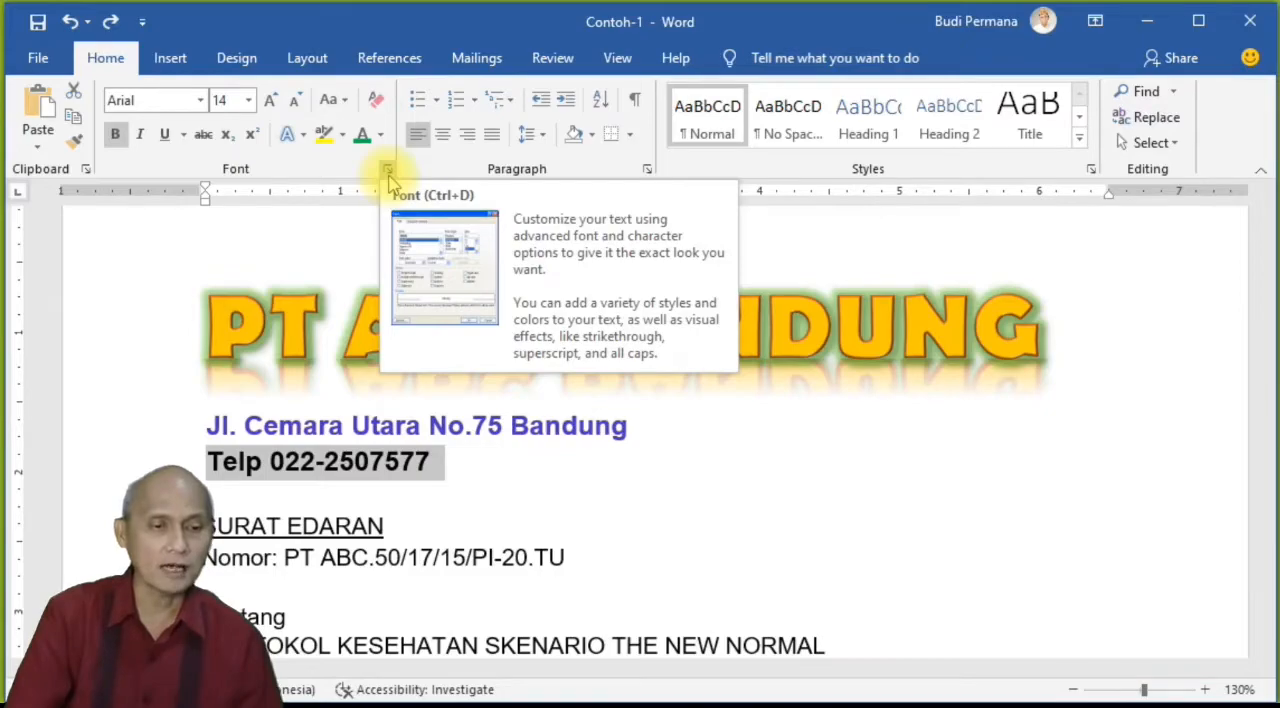
pyautogui.click(387, 169)
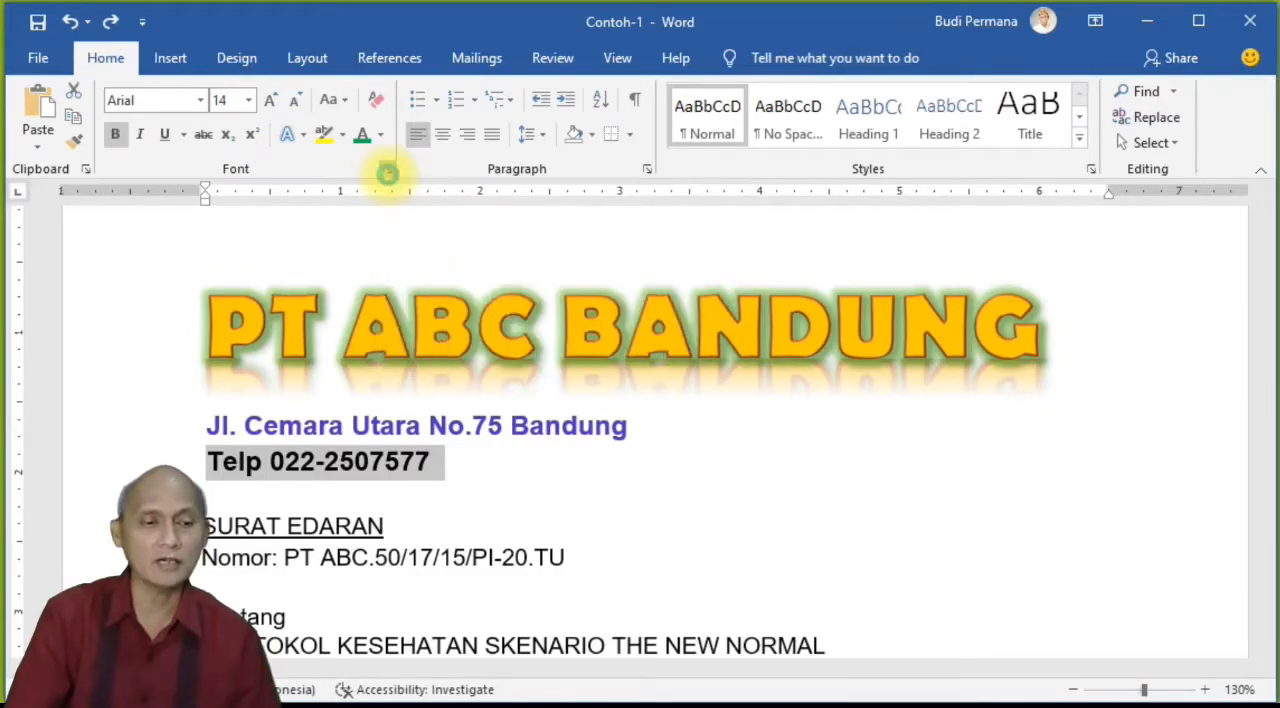
pyautogui.moveTo(918, 52); pyautogui.dragTo(766, 87)
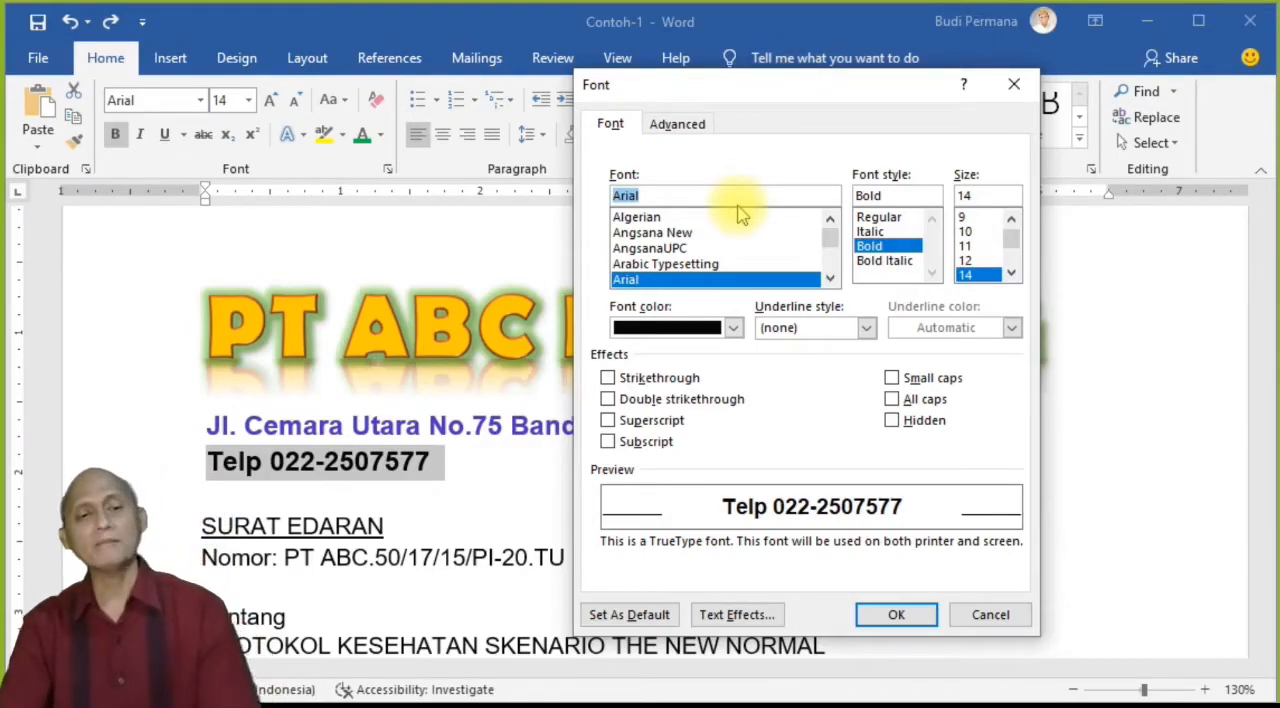
pyautogui.moveTo(828, 243)
pyautogui.mouseDown()
pyautogui.moveTo(828, 283)
pyautogui.moveTo(828, 222)
pyautogui.mouseUp()
pyautogui.moveTo(830, 278); pyautogui.dragTo(830, 278)
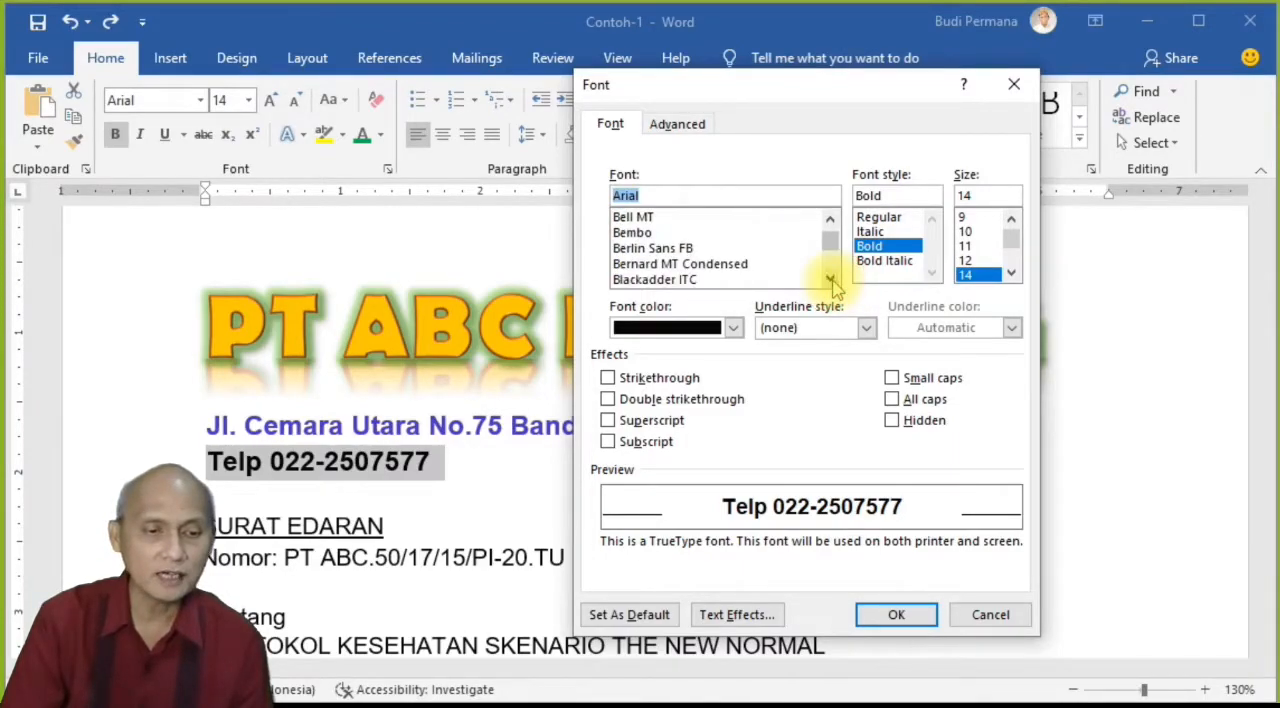
pyautogui.click(695, 252)
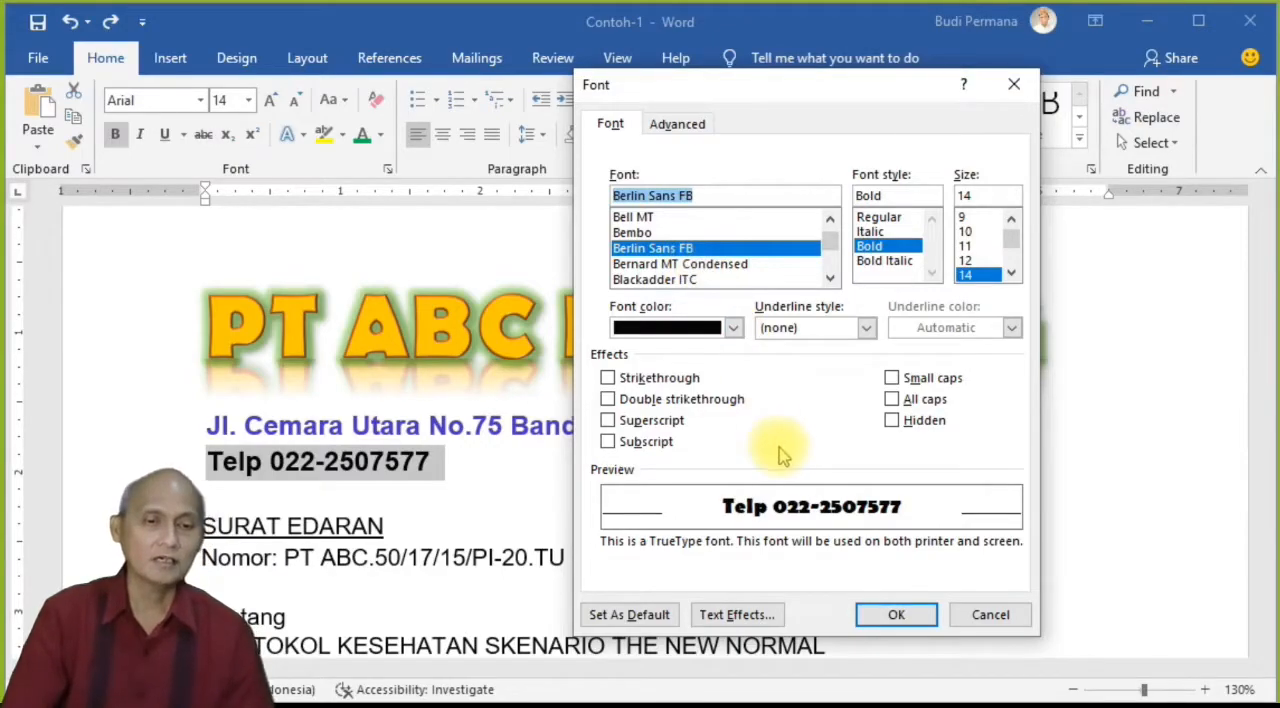
pyautogui.click(882, 218)
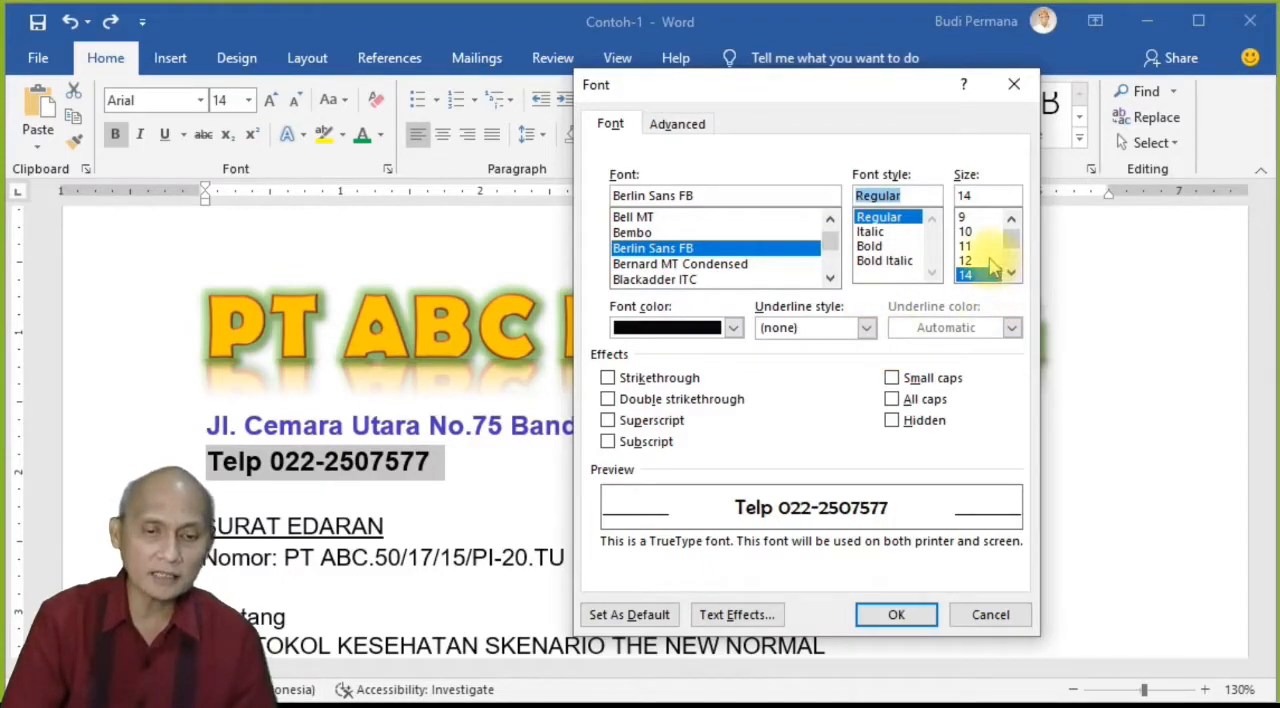
pyautogui.click(988, 261)
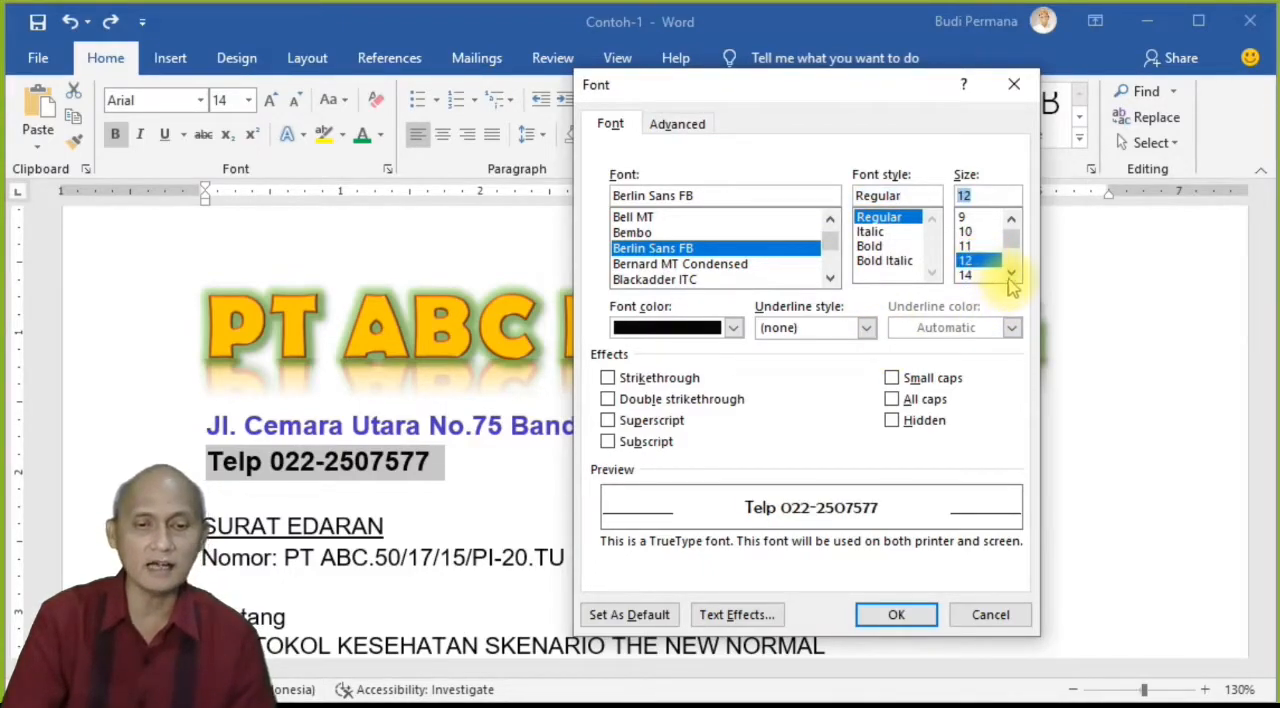
pyautogui.click(988, 275)
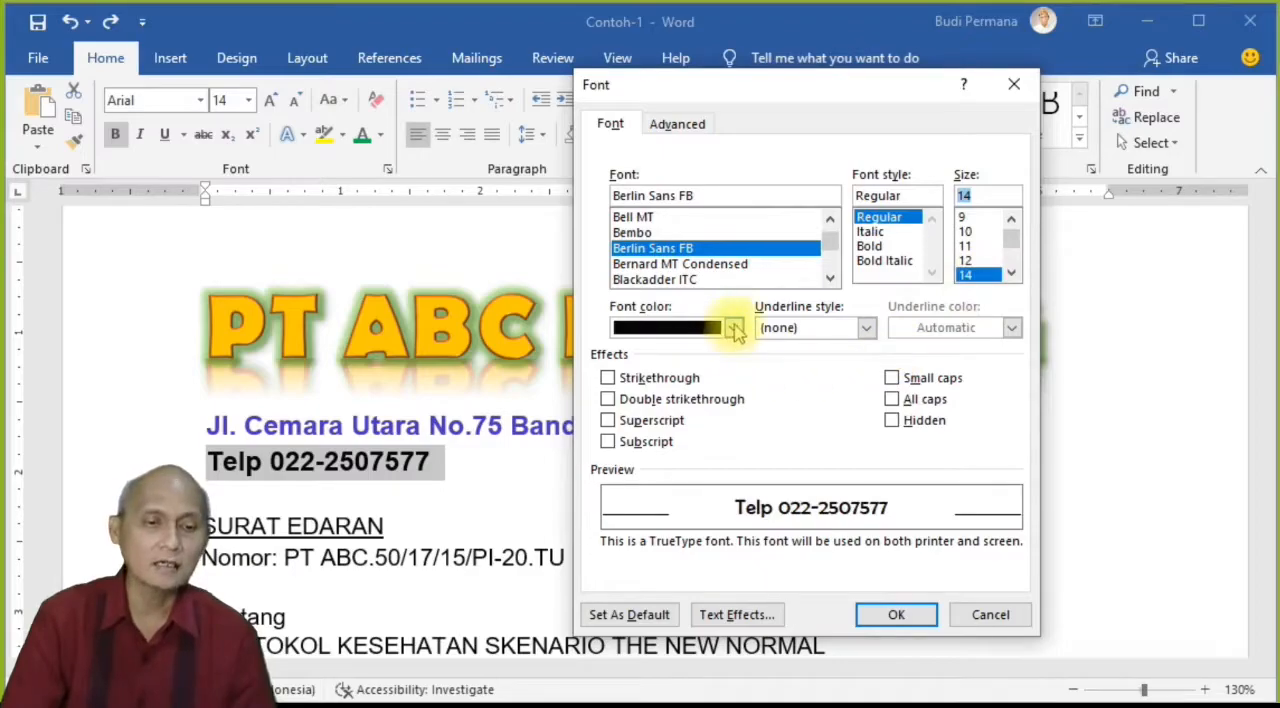
# Step: Choose a dark green theme font color for the telephone line and look through the underline styles, keeping (none)
pyautogui.click(734, 328)
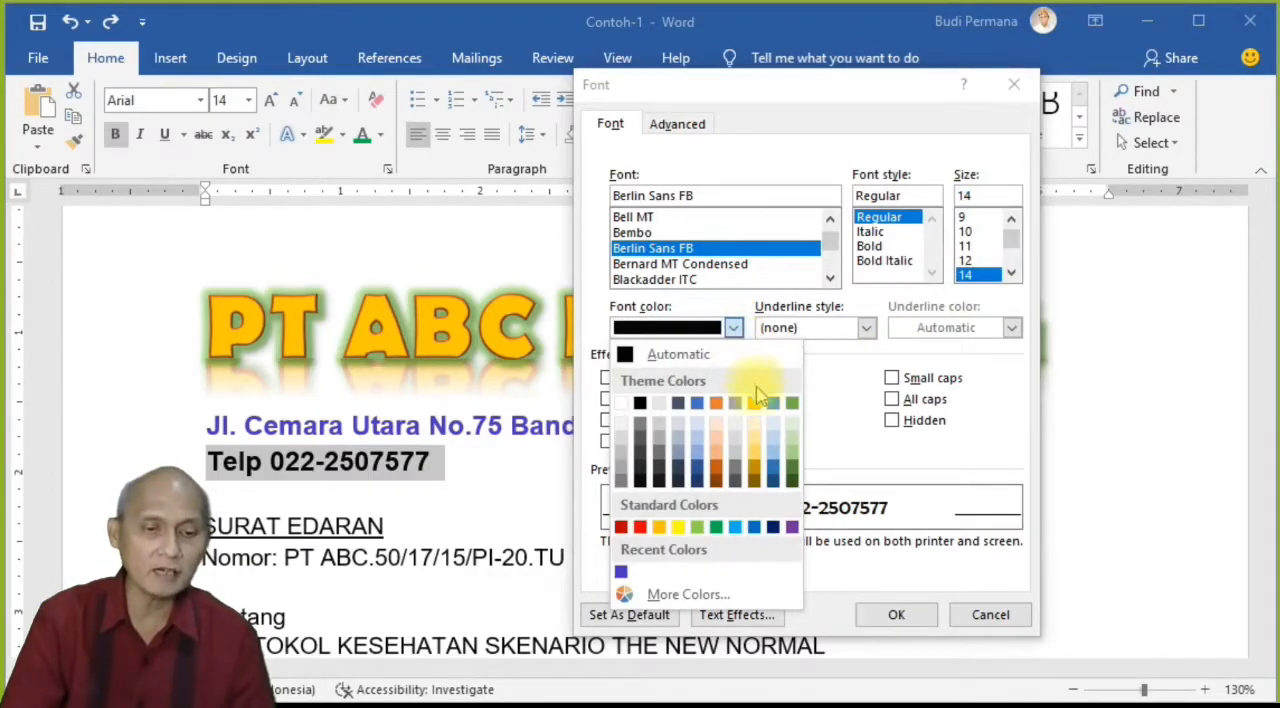
pyautogui.click(791, 467)
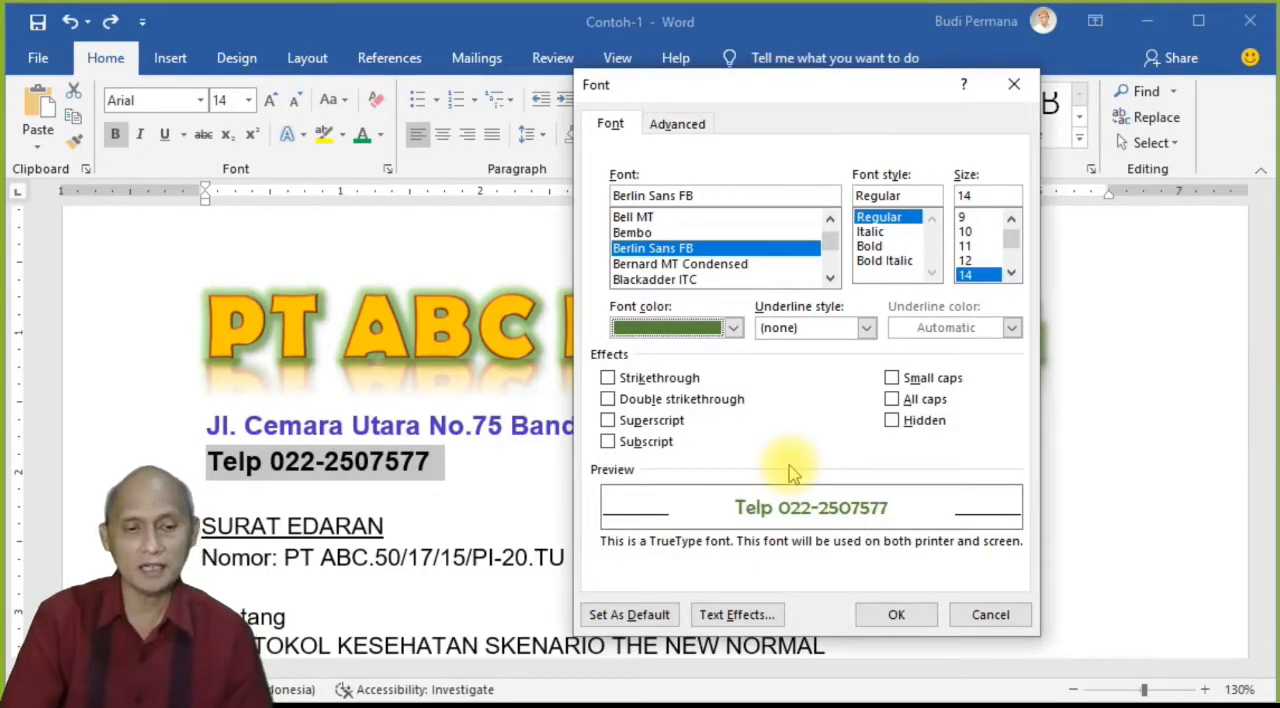
pyautogui.click(866, 328)
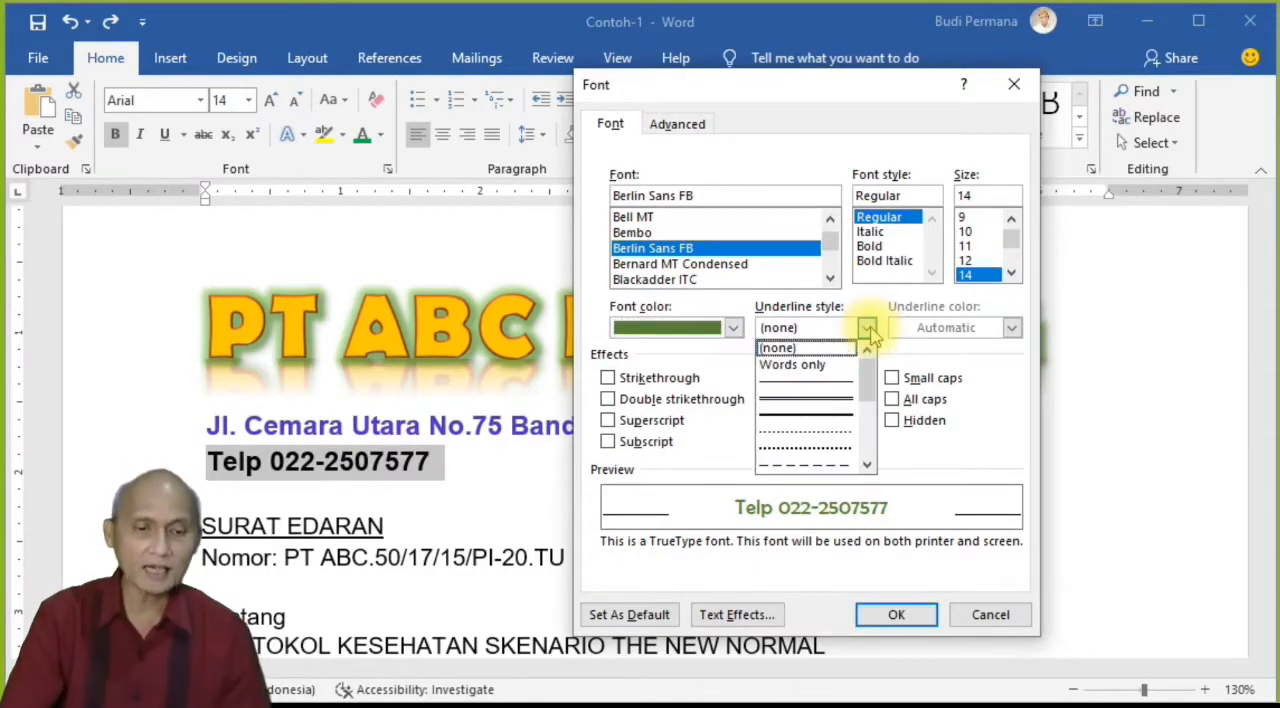
pyautogui.moveTo(866, 380)
pyautogui.mouseDown()
pyautogui.moveTo(866, 428)
pyautogui.moveTo(866, 329)
pyautogui.mouseUp()
pyautogui.click(870, 303)
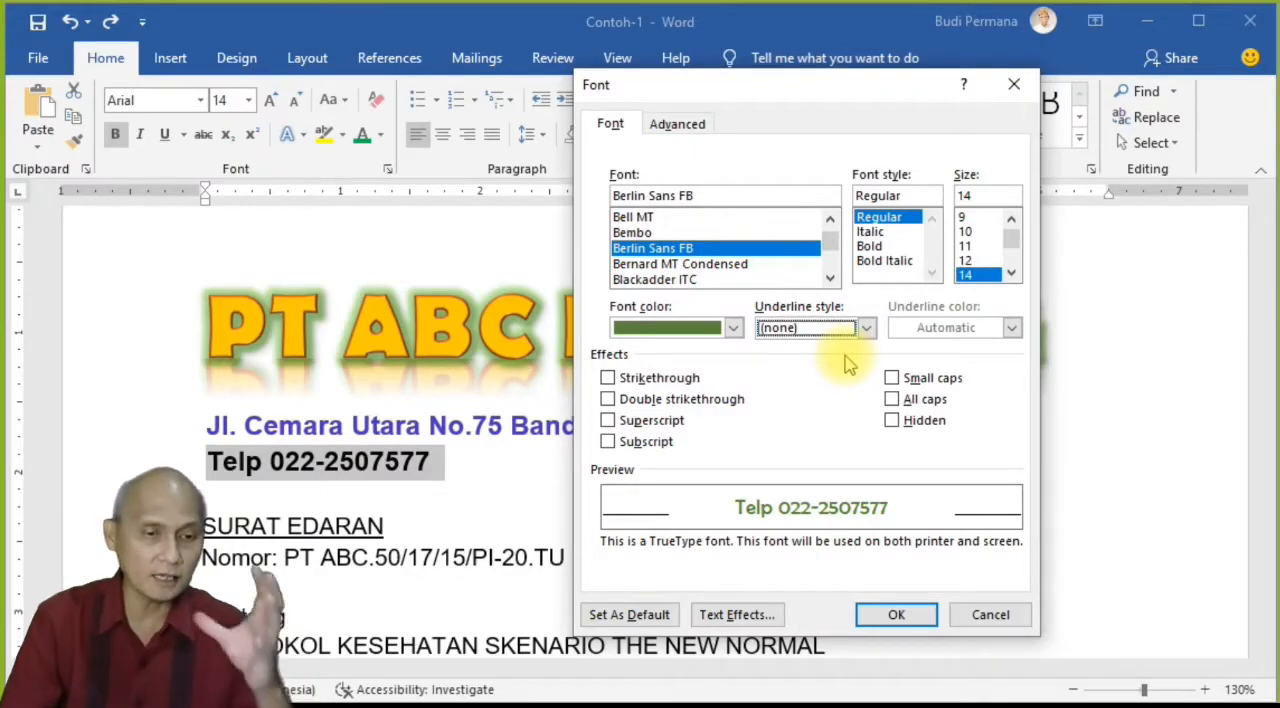
# Step: Preview the Strikethrough, Double strikethrough, Superscript and Subscript effects on the telephone line, and switch them all off again
pyautogui.click(608, 377)
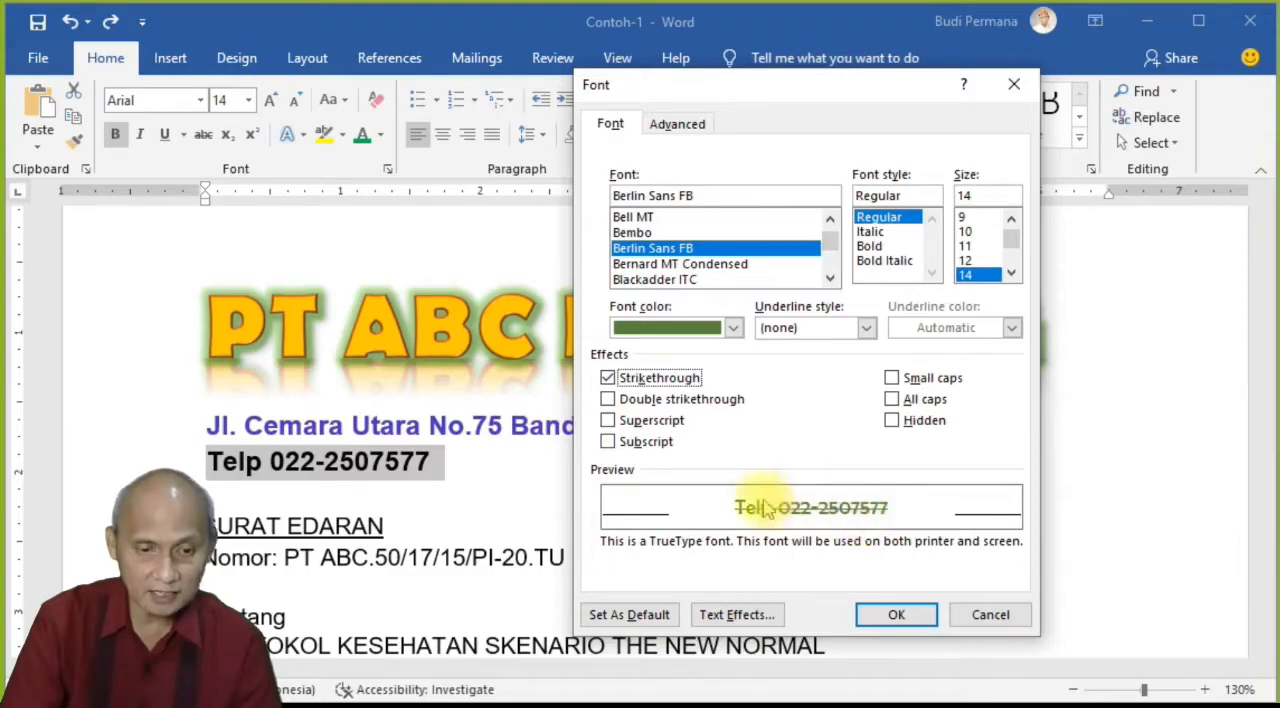
pyautogui.click(607, 377)
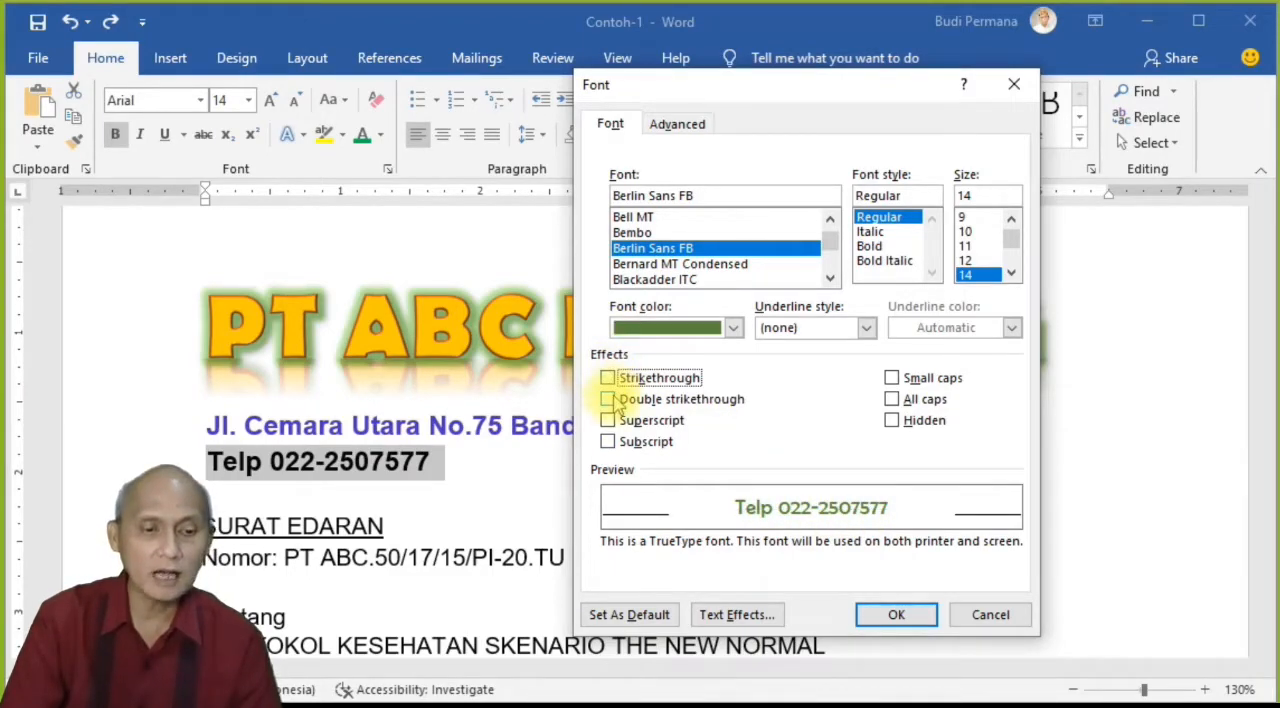
pyautogui.click(608, 399)
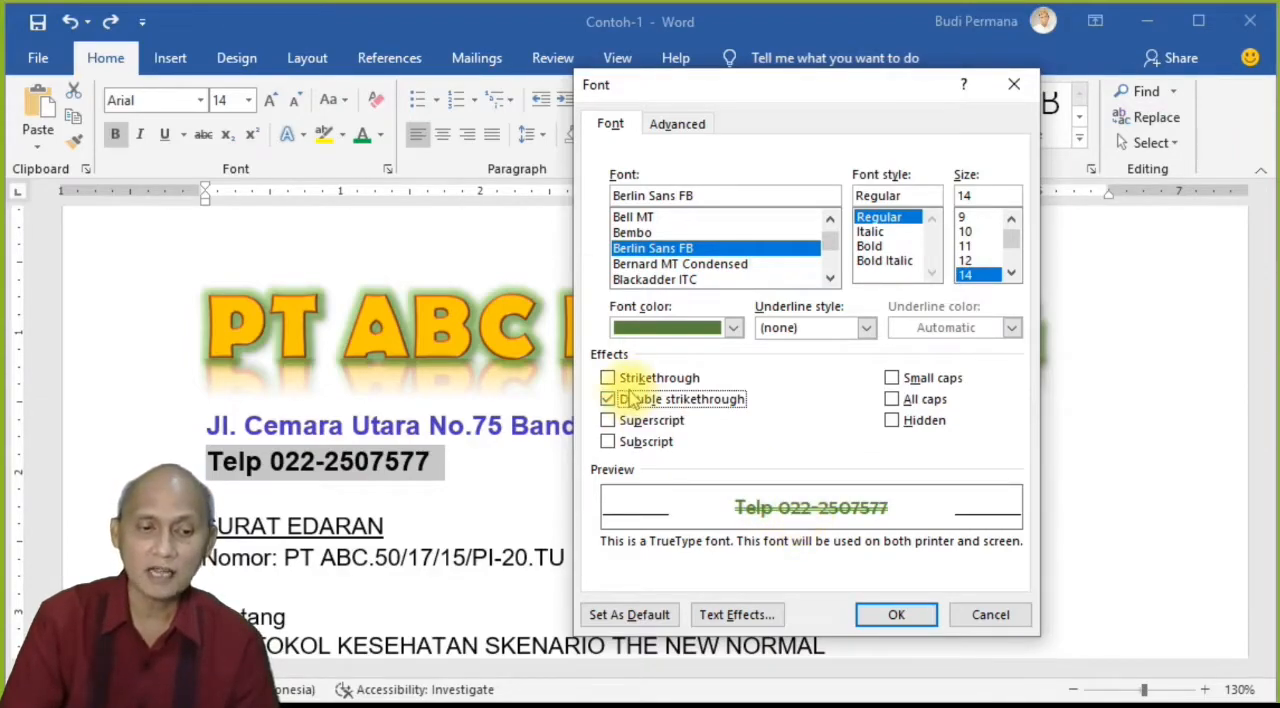
pyautogui.click(610, 399)
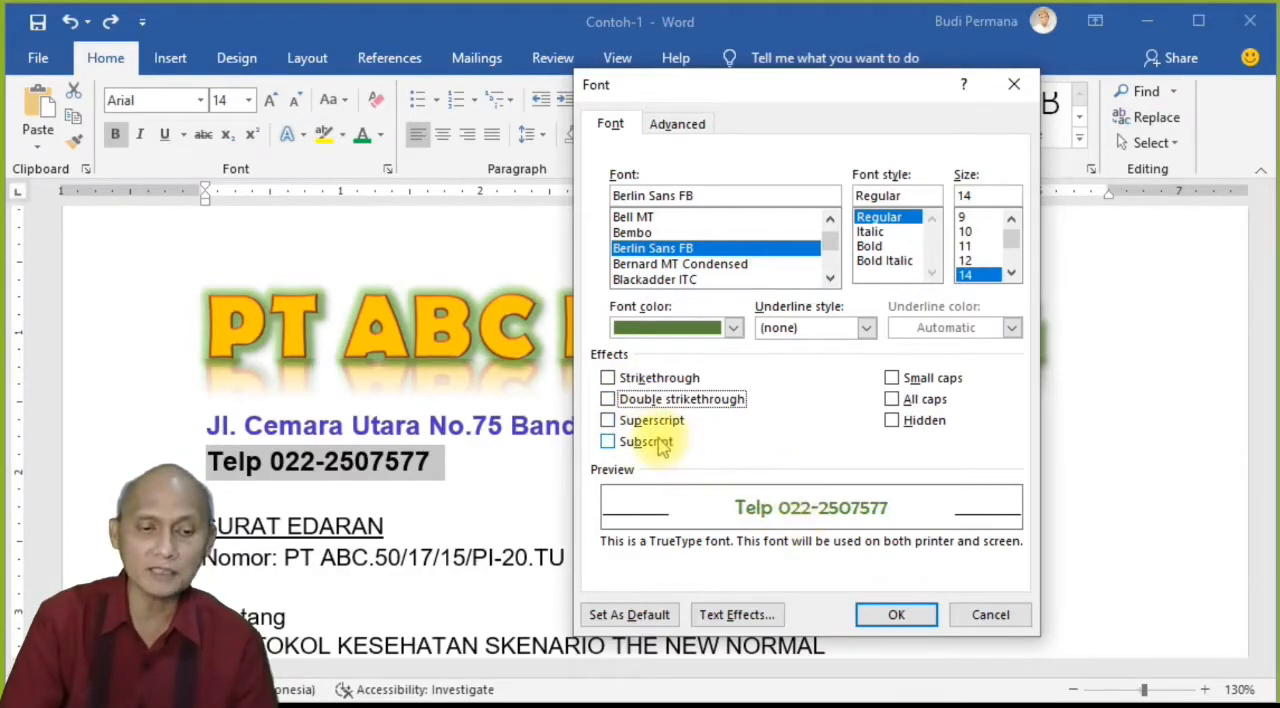
pyautogui.click(660, 423)
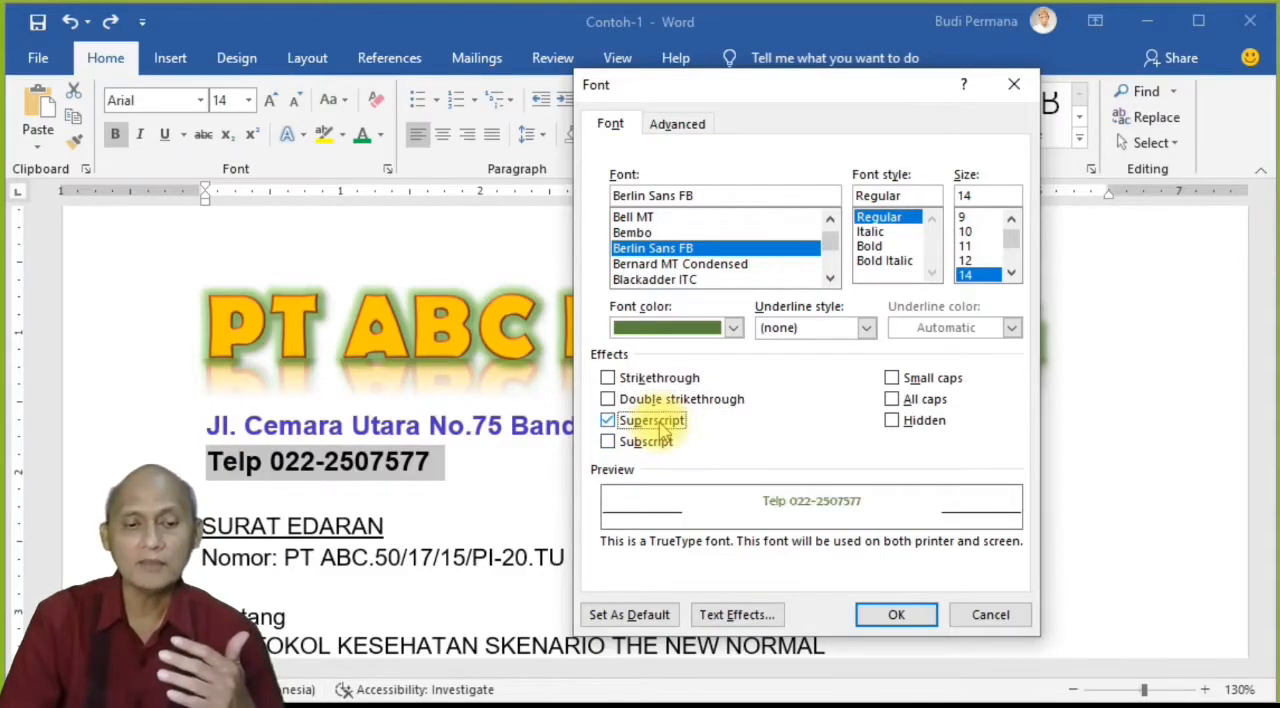
pyautogui.click(646, 443)
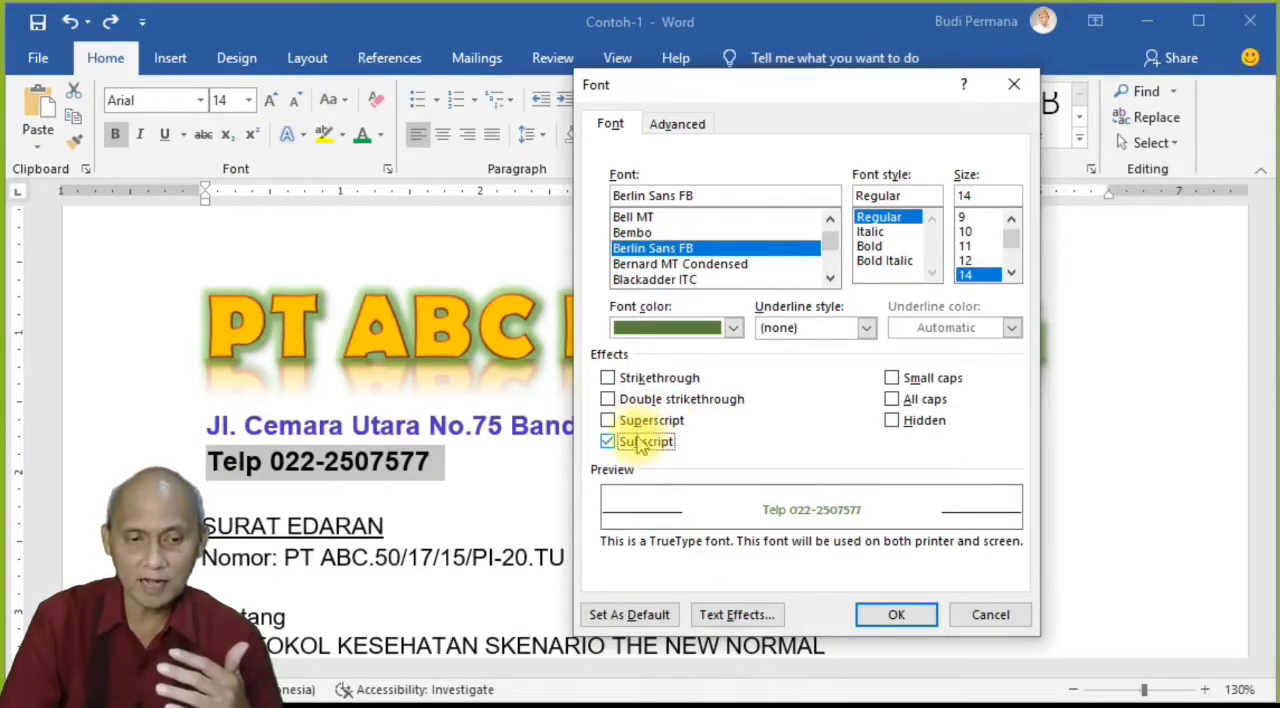
pyautogui.click(628, 421)
pyautogui.click(610, 421)
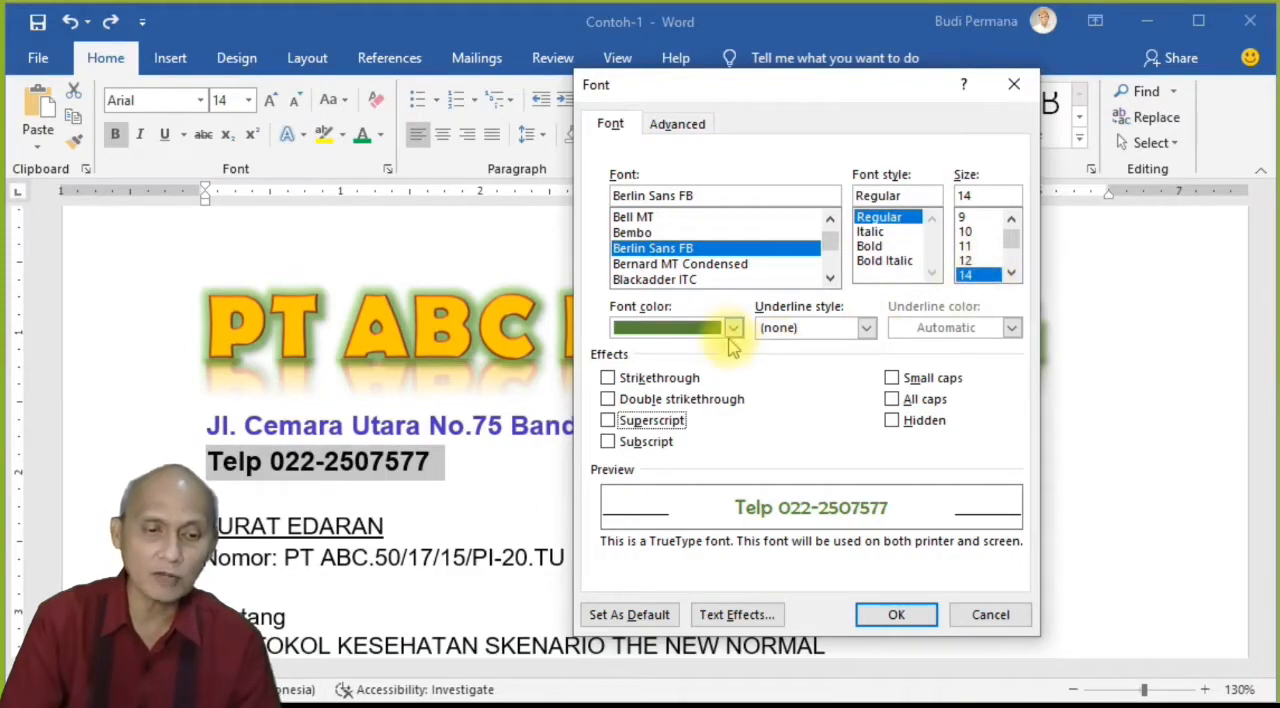
# Step: Apply the chosen font settings to the telephone line, deselect it and save the document
pyautogui.click(898, 614)
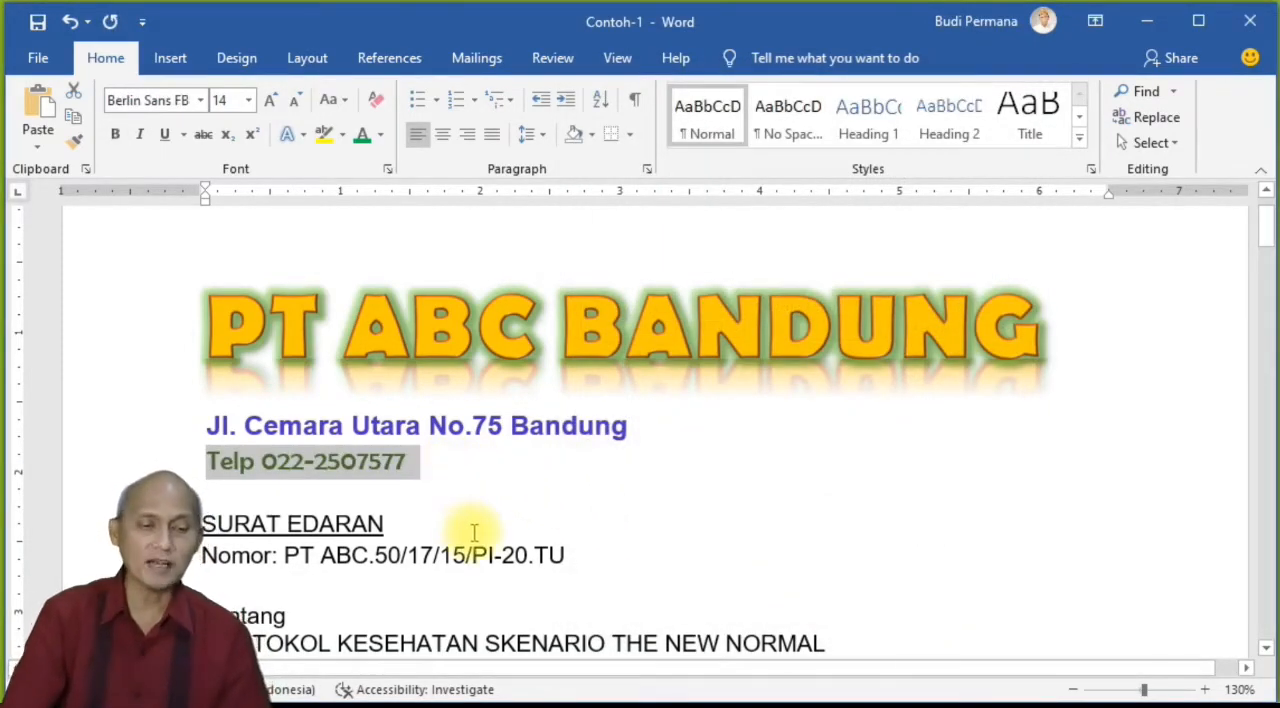
pyautogui.click(451, 488)
pyautogui.click(449, 428)
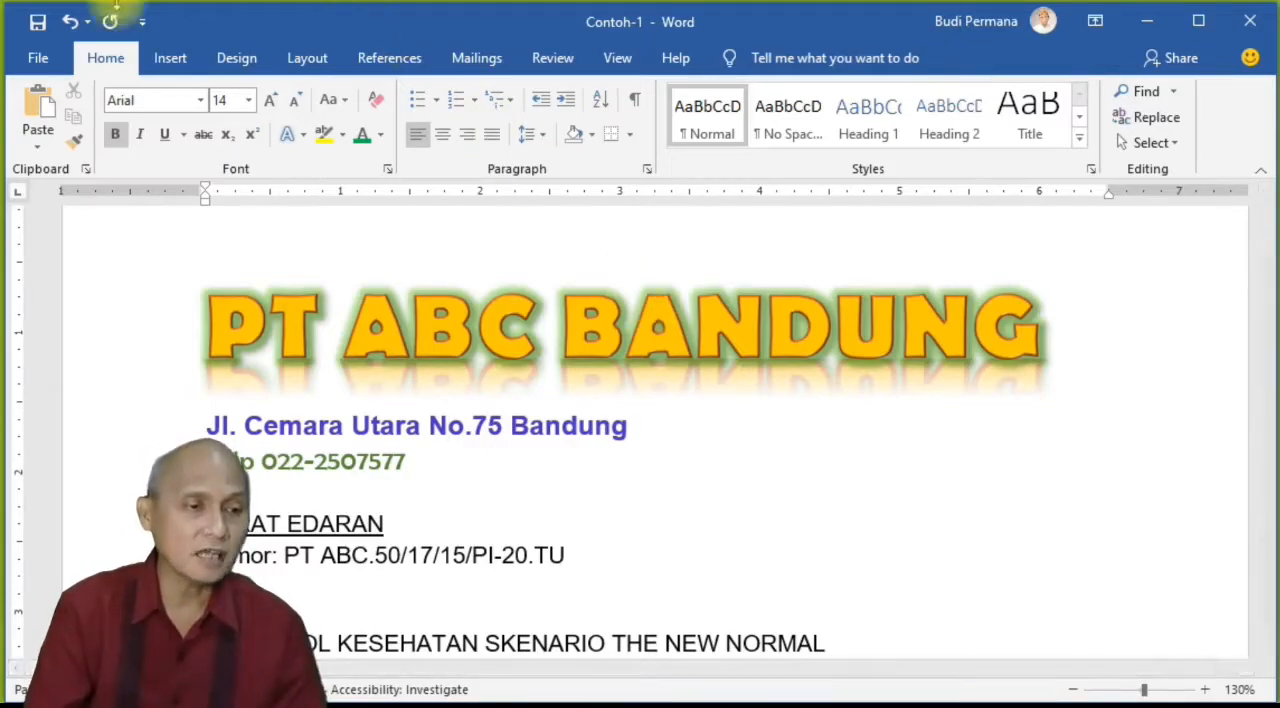
pyautogui.click(37, 22)
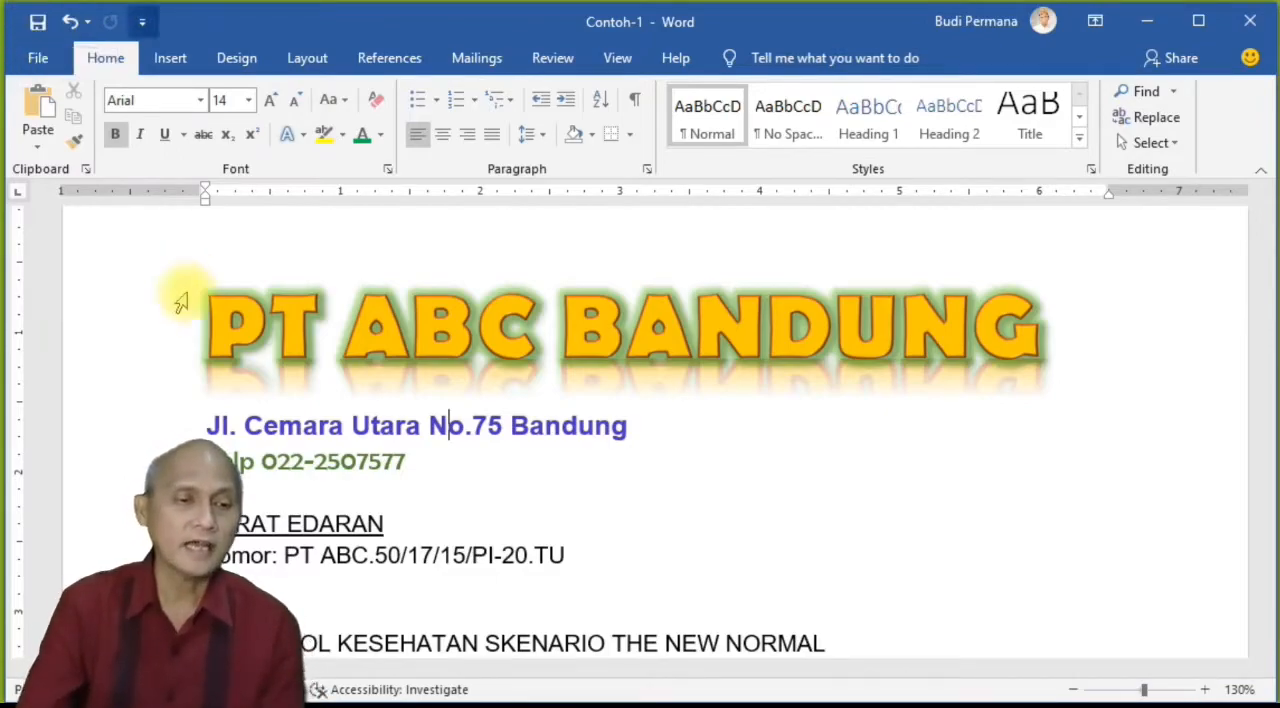
pyautogui.moveTo(203, 318); pyautogui.dragTo(449, 465)
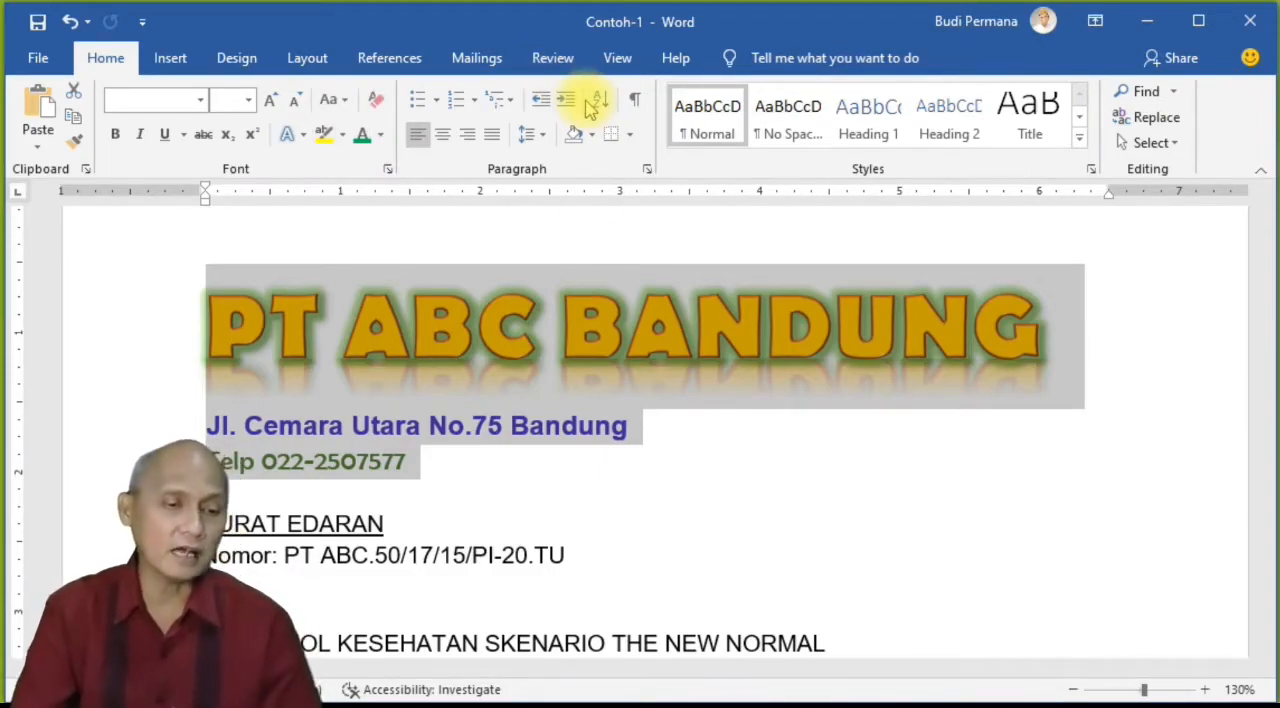
pyautogui.click(552, 458)
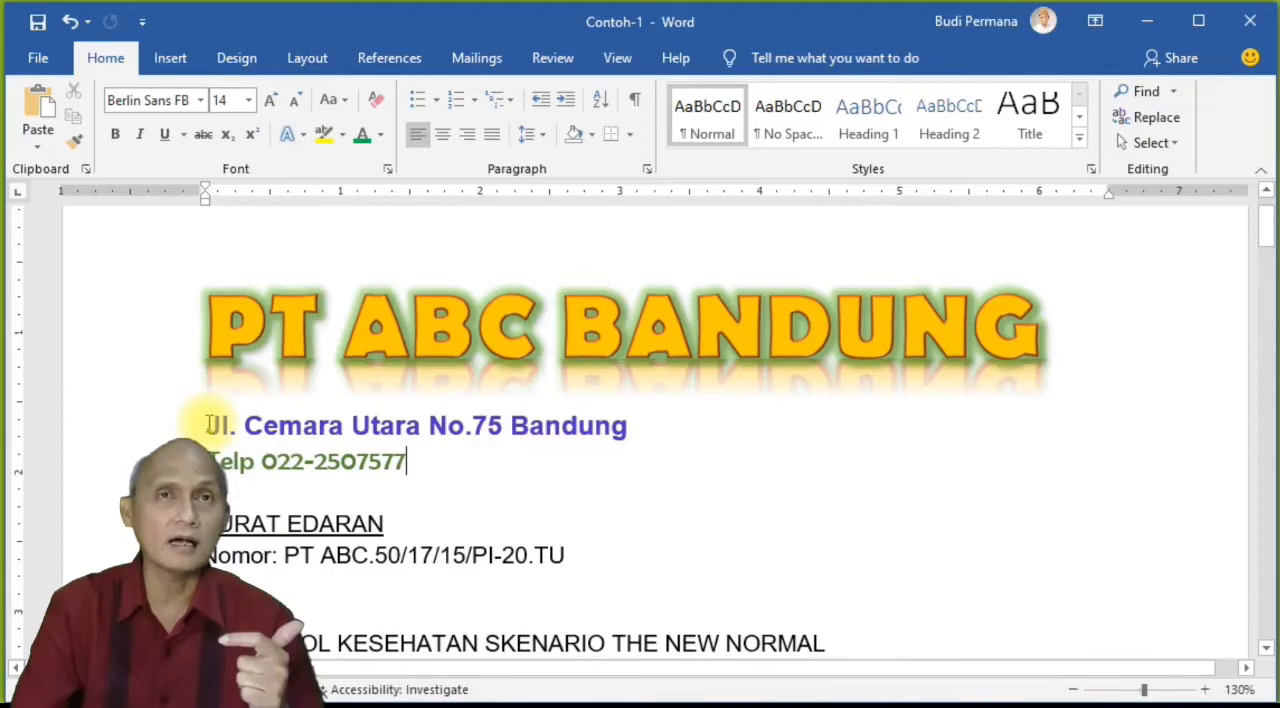
pyautogui.moveTo(208, 425); pyautogui.dragTo(634, 434)
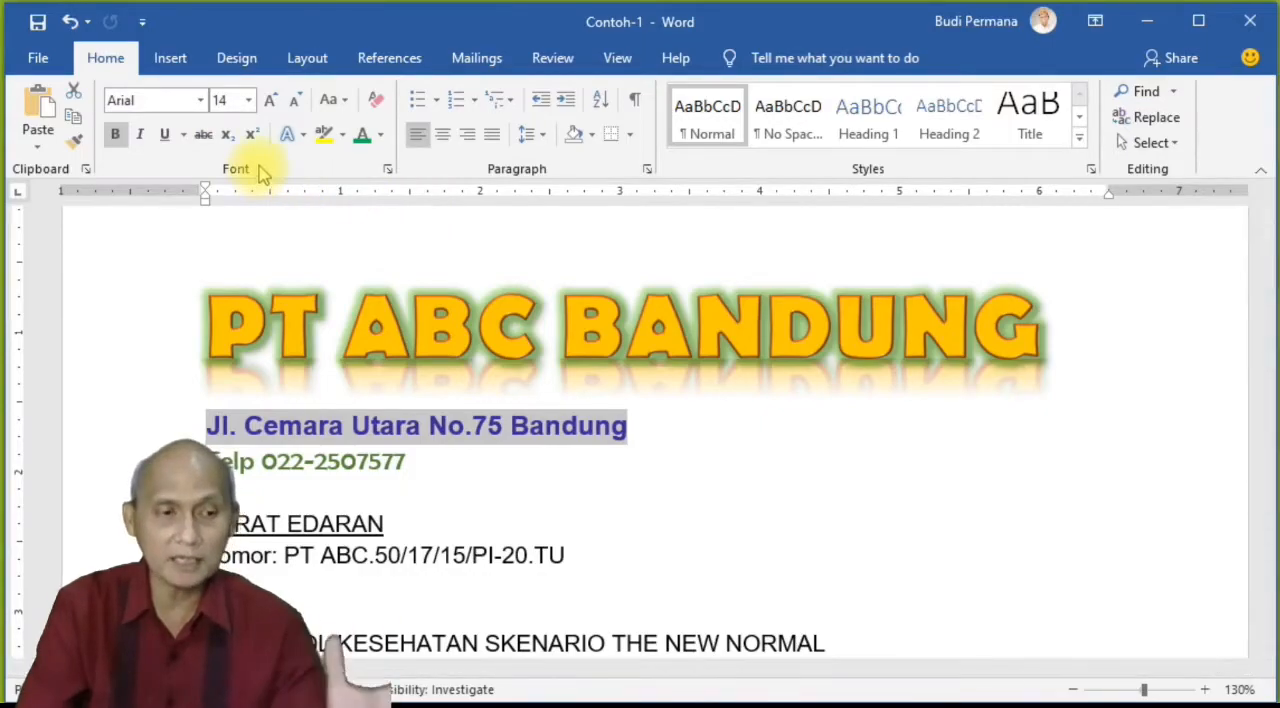
pyautogui.click(613, 426)
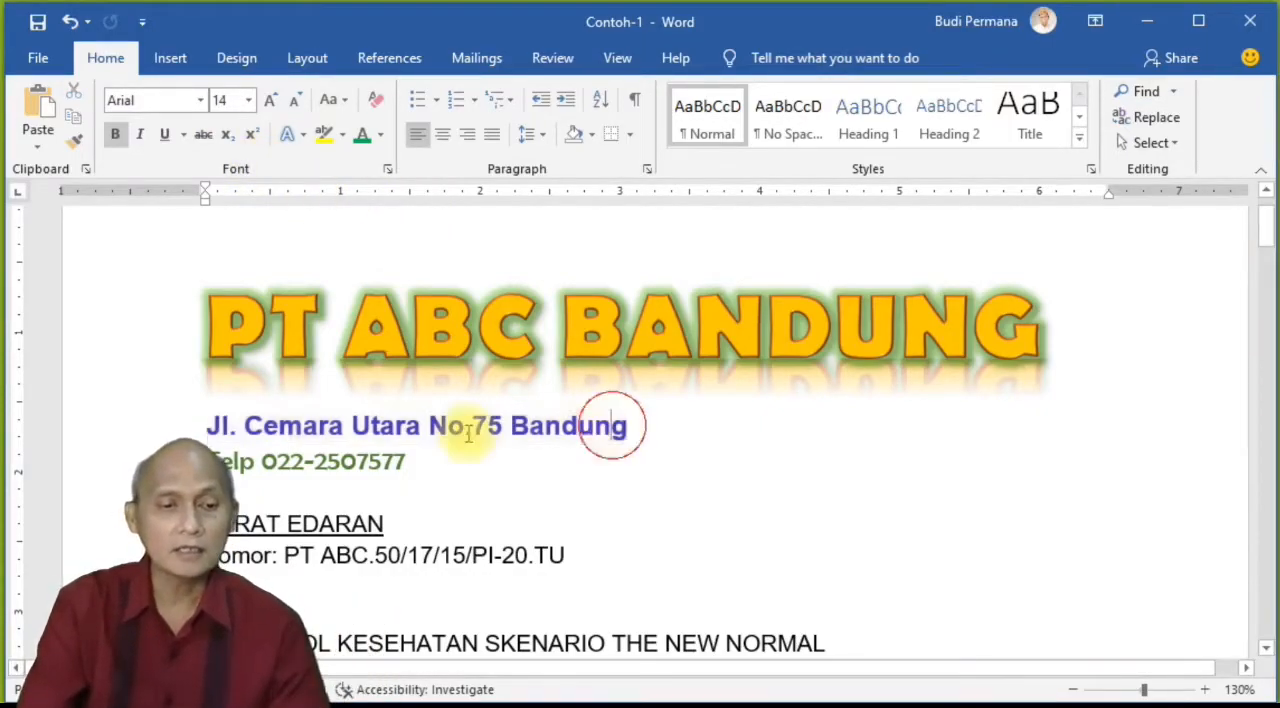
# Step: Select the company address line and set the ribbon display option to Show Tabs
pyautogui.moveTo(205, 426); pyautogui.dragTo(630, 428)
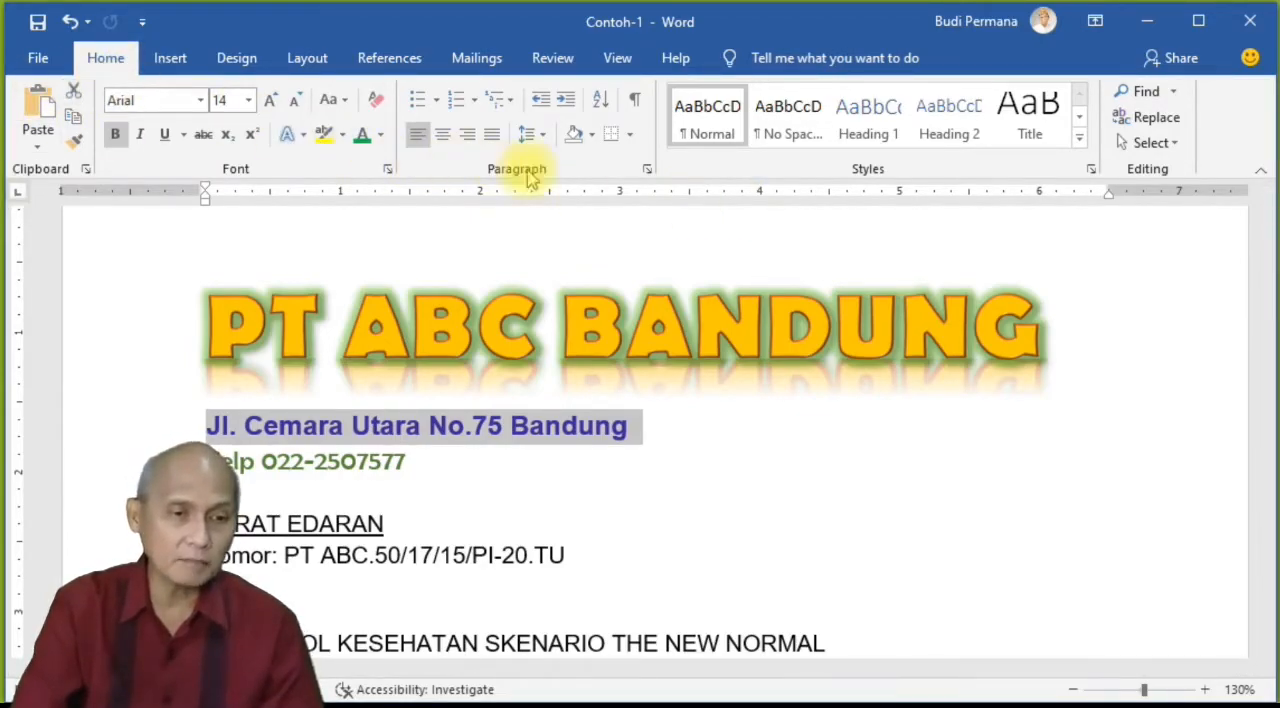
pyautogui.click(1095, 22)
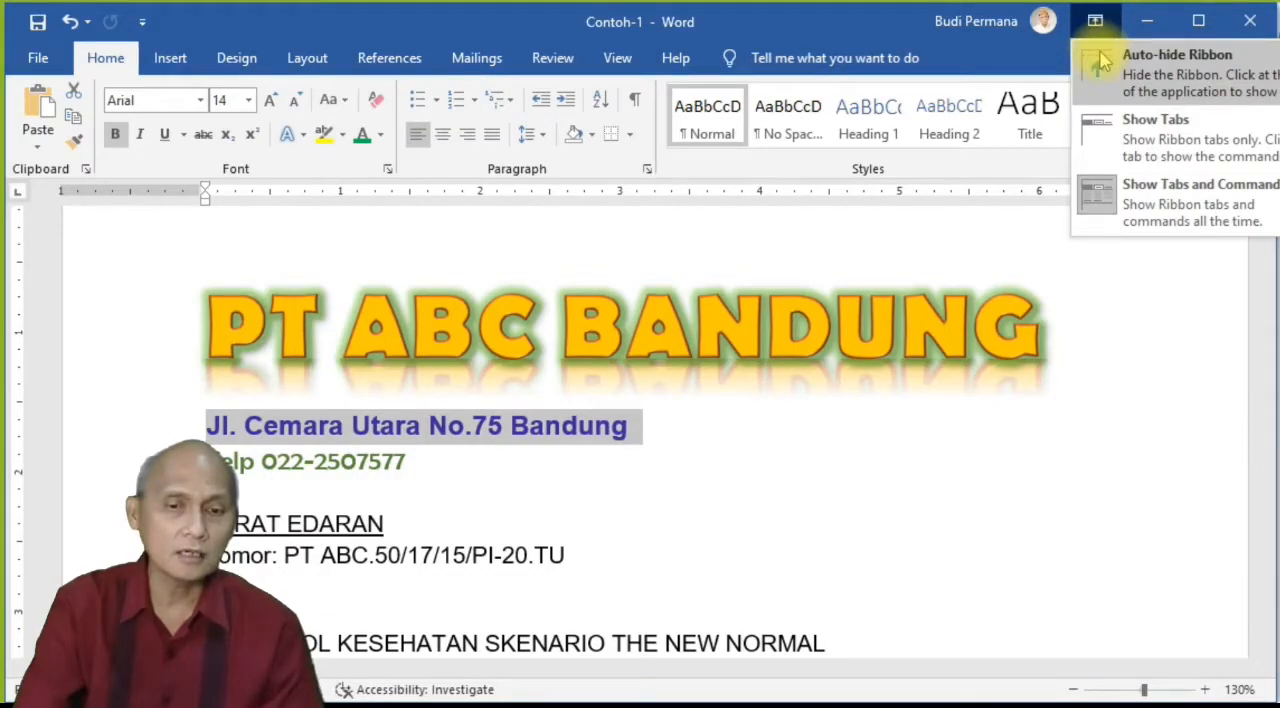
pyautogui.click(1108, 148)
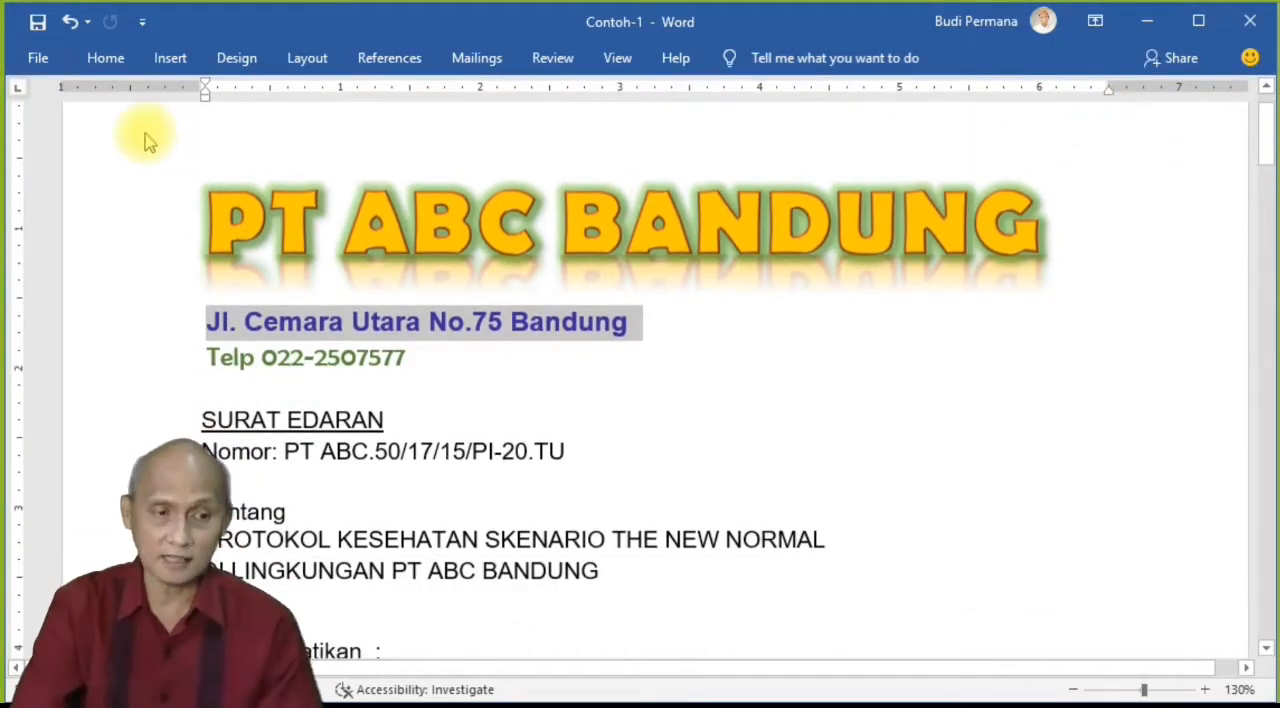
# Step: Reselect the company address line without its paragraph mark and temporarily reveal the Home commands, collapse them and reveal them again
pyautogui.click(512, 322)
pyautogui.click(203, 321)
pyautogui.moveTo(260, 338); pyautogui.dragTo(603, 335)
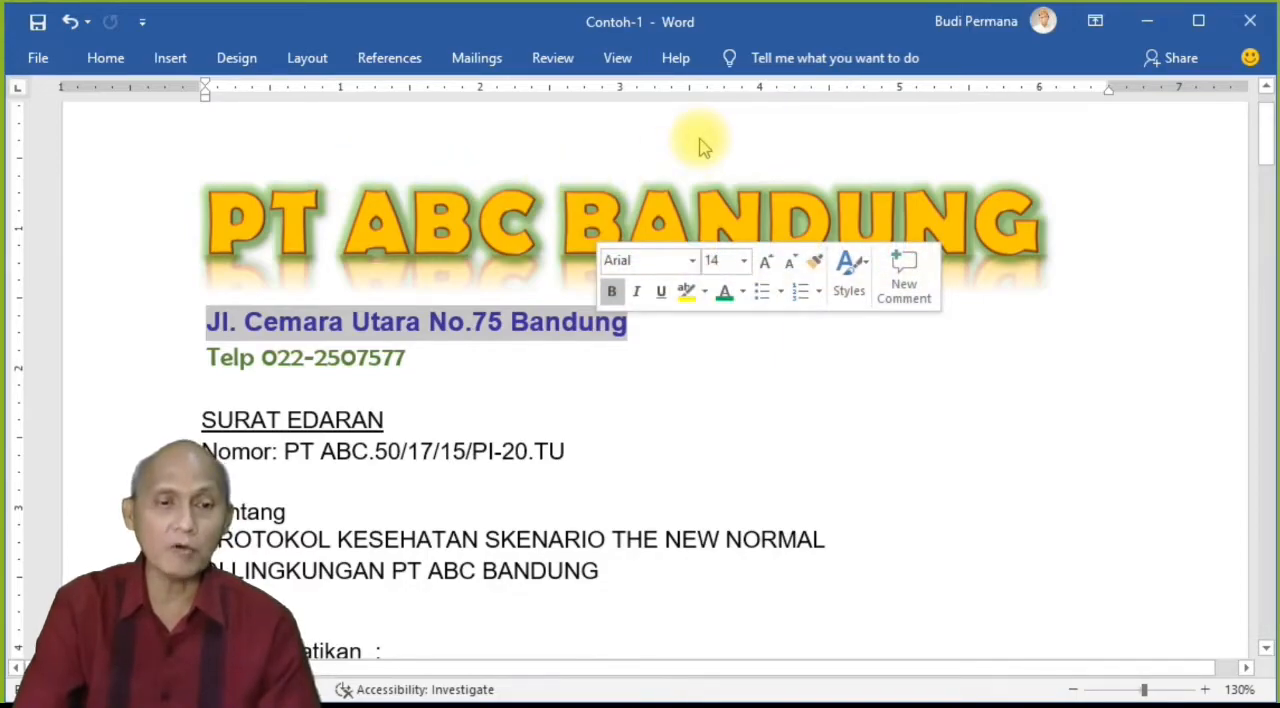
pyautogui.click(105, 58)
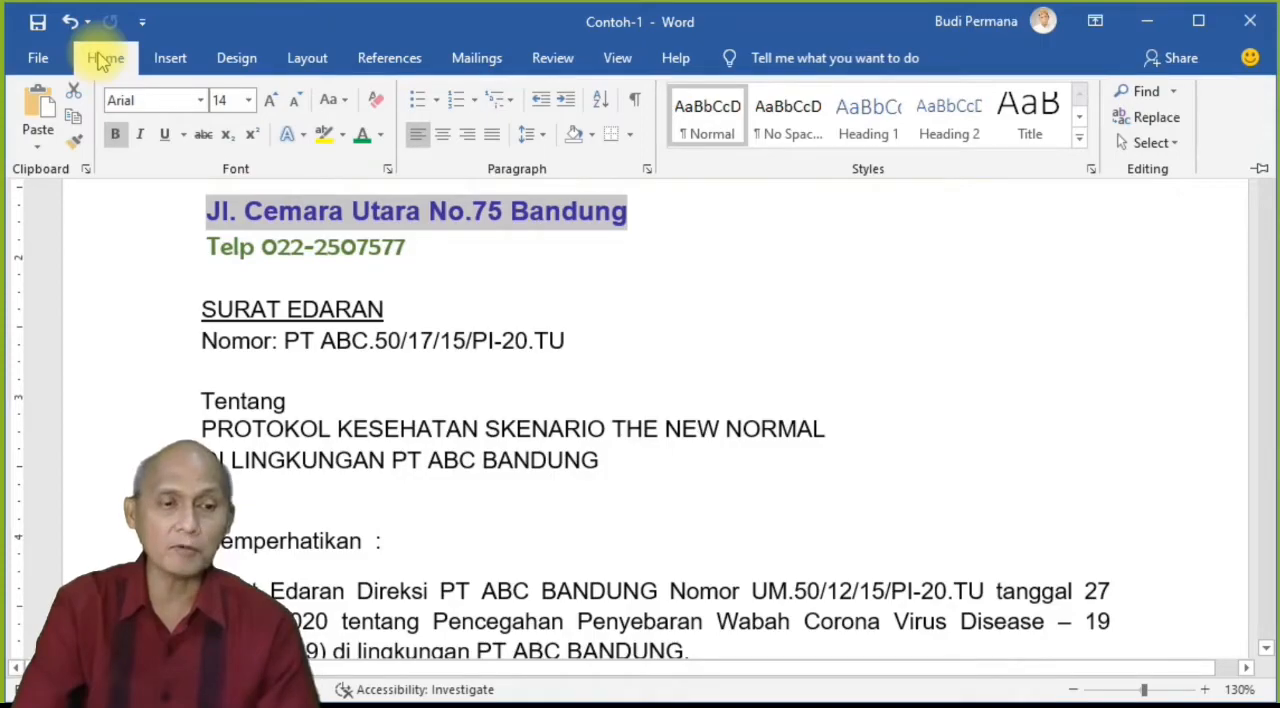
pyautogui.click(486, 290)
pyautogui.click(116, 60)
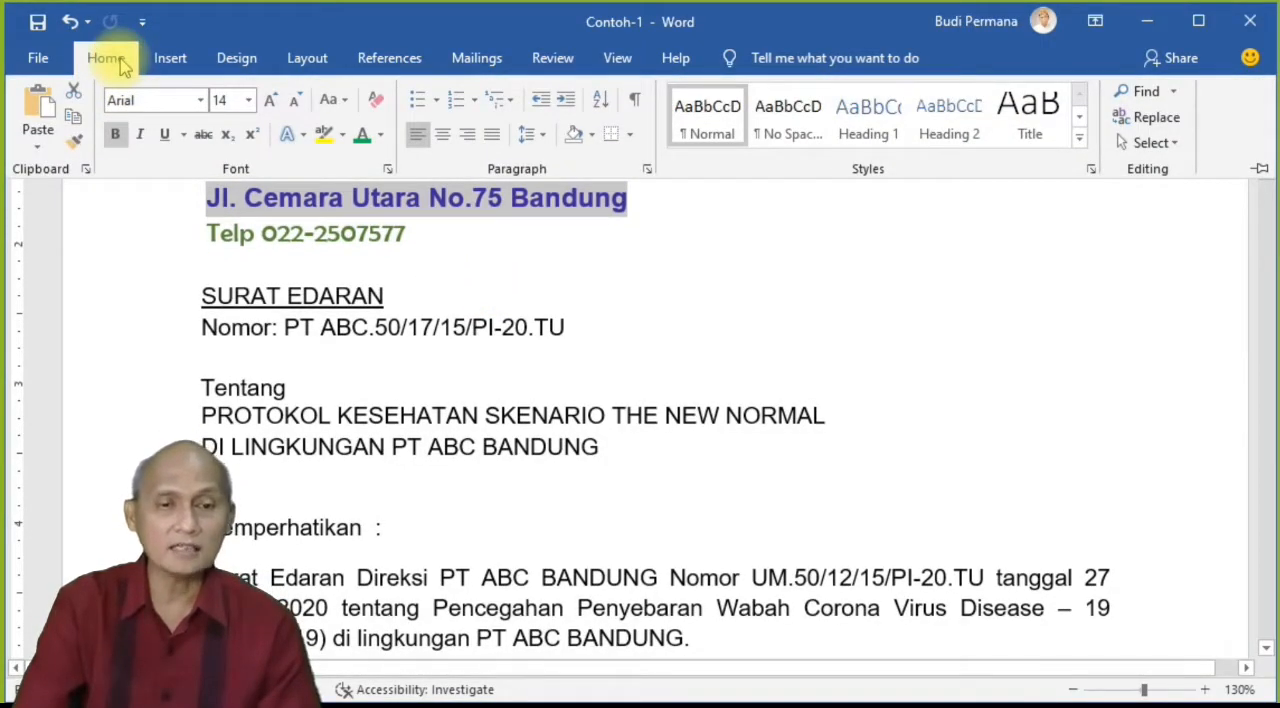
# Step: Set the ribbon display option to Show Tabs and Commands and bring the letterhead back into view
pyautogui.click(1105, 22)
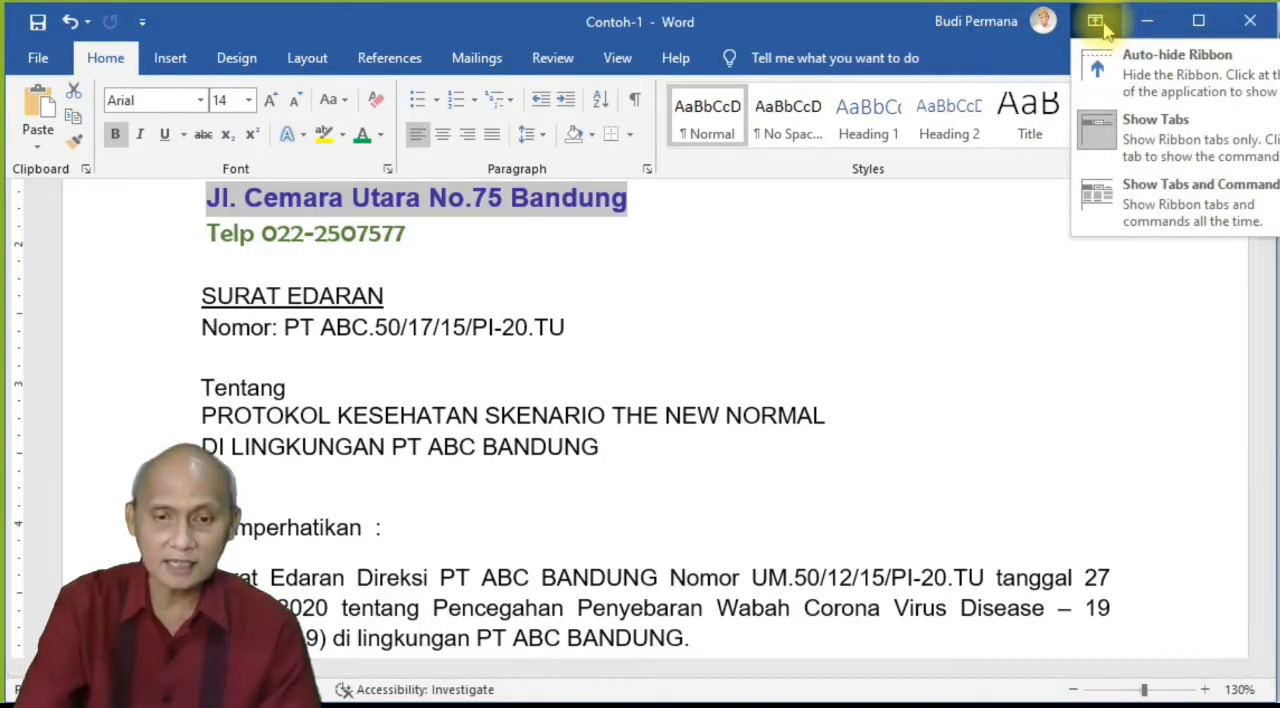
pyautogui.click(1127, 205)
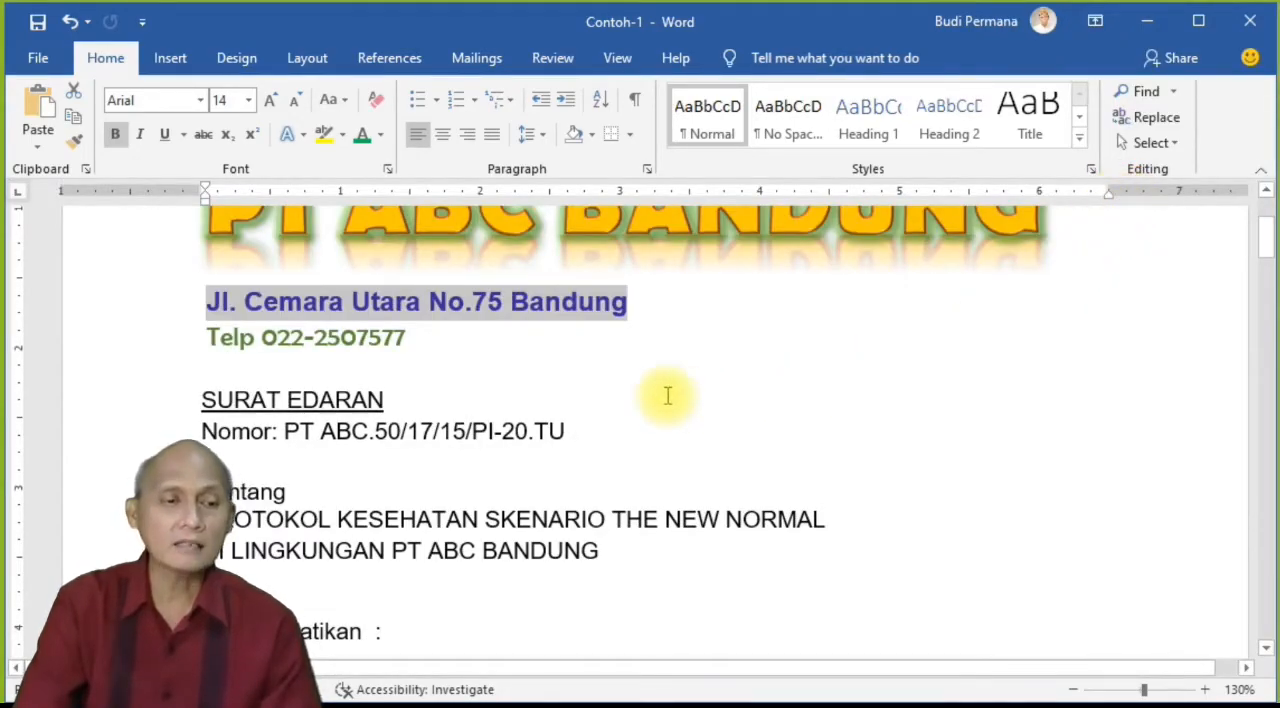
pyautogui.scroll(3, 697, 451)
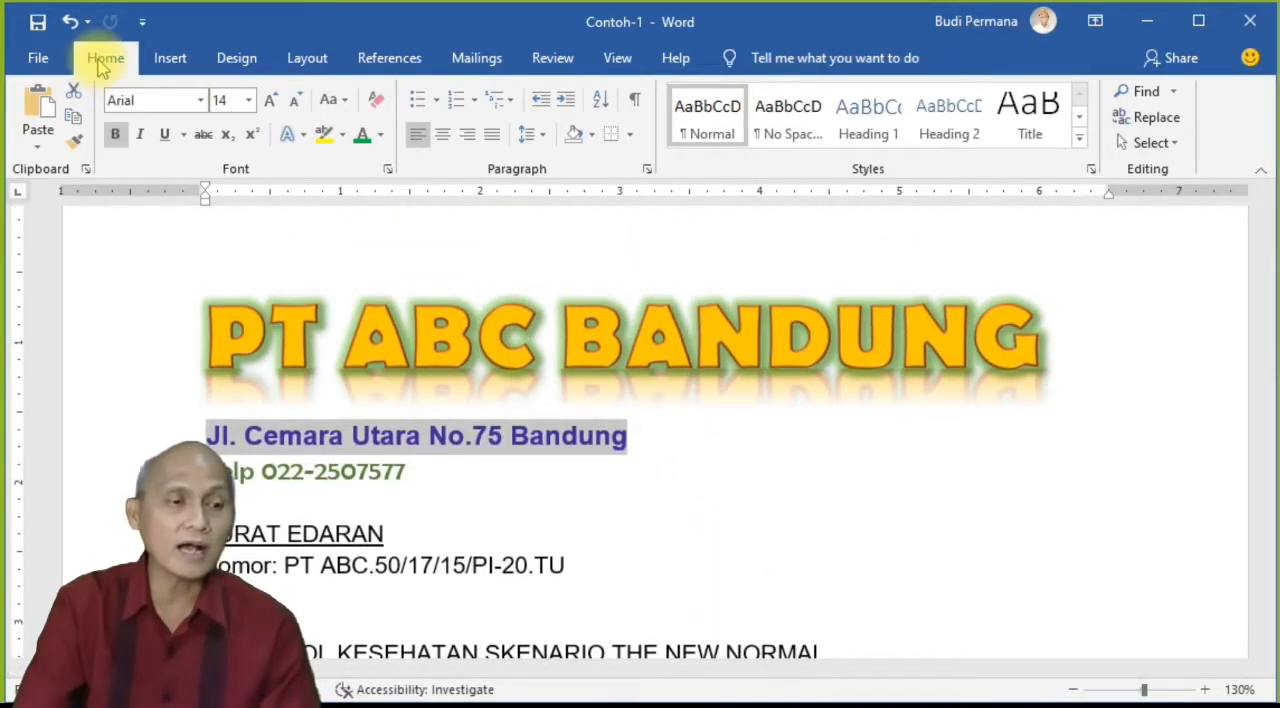
pyautogui.scroll(-3, 689, 445)
pyautogui.scroll(2, 700, 460)
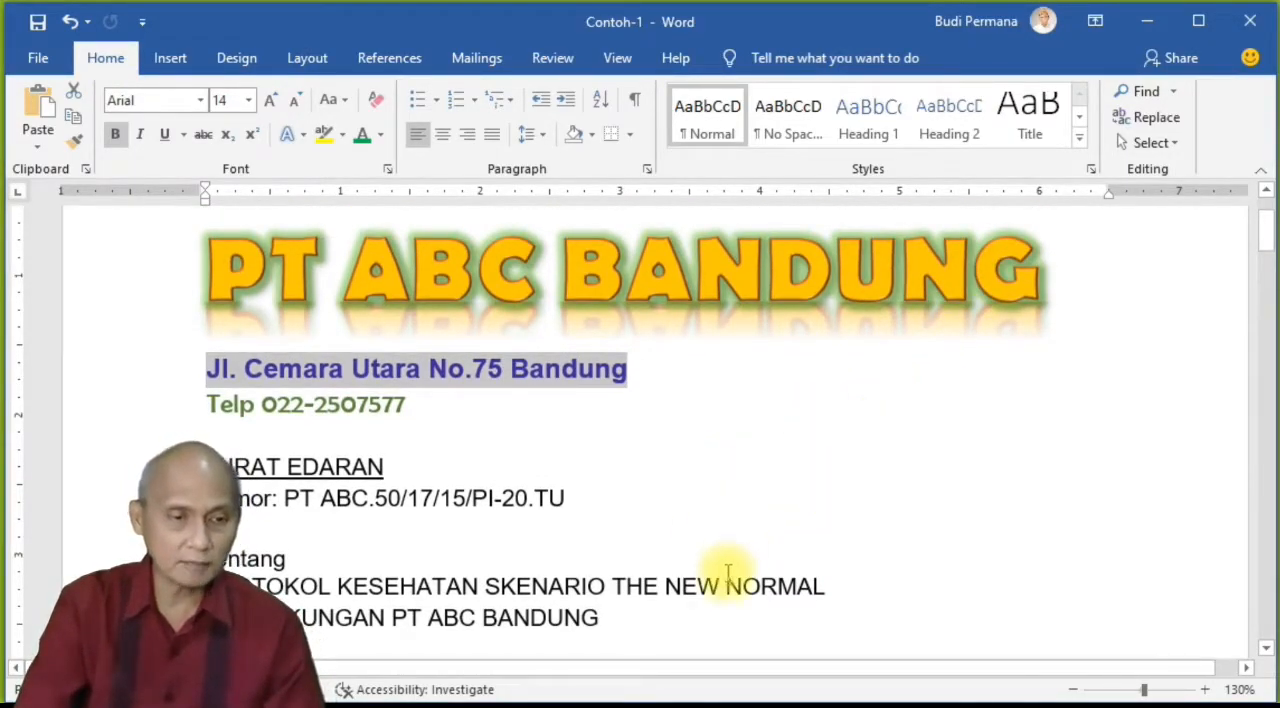
pyautogui.scroll(1, 735, 555)
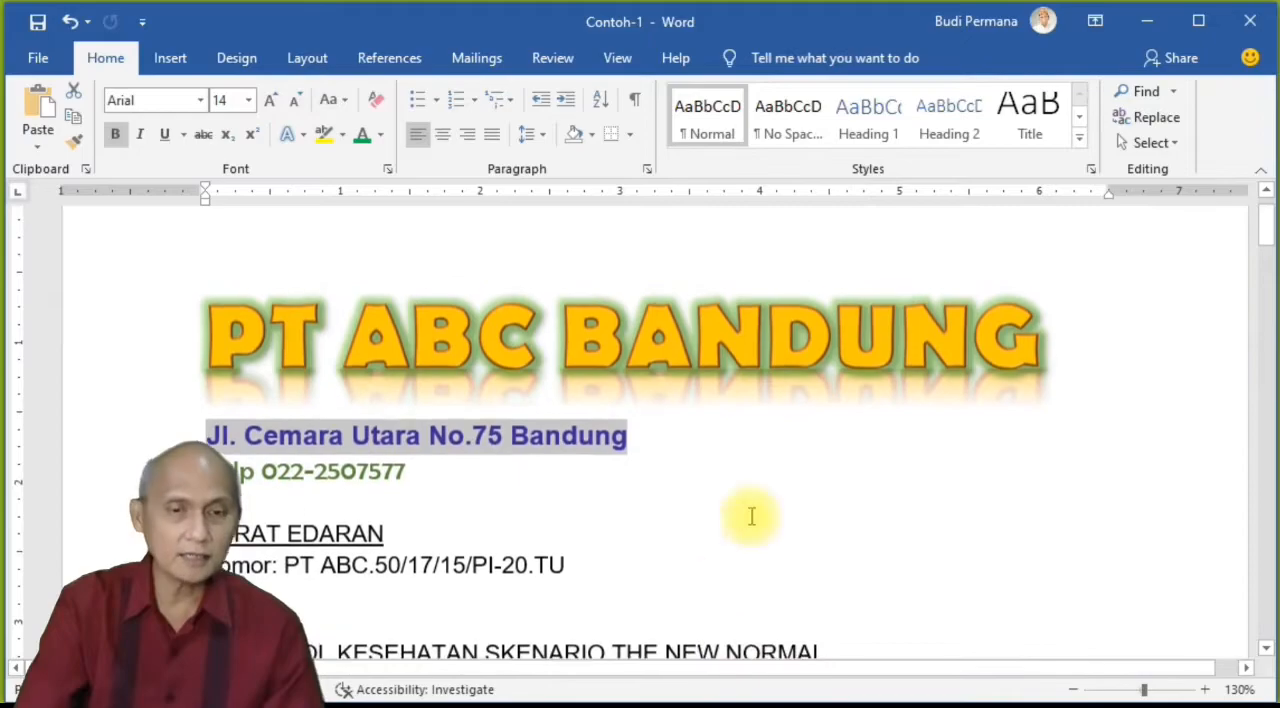
# Step: Switch the ribbon to Show Tabs, deselect the address line, and restore Show Tabs and Commands
pyautogui.click(1095, 22)
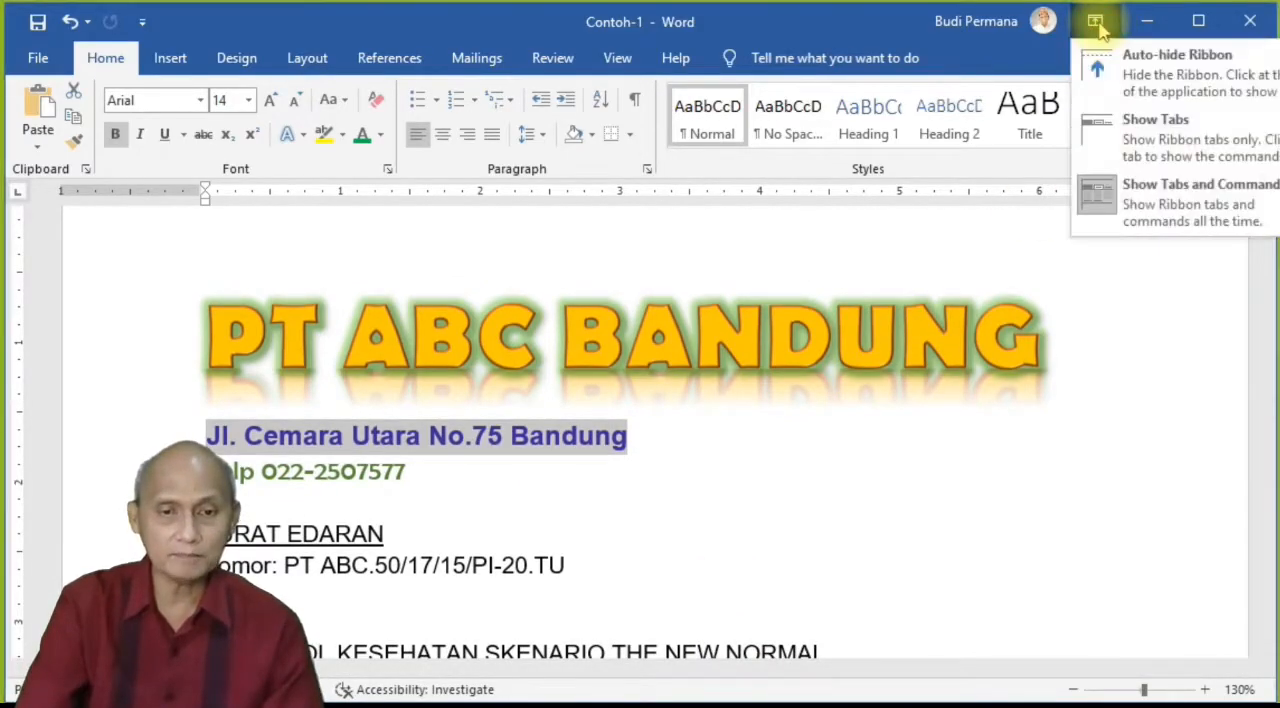
pyautogui.click(1112, 128)
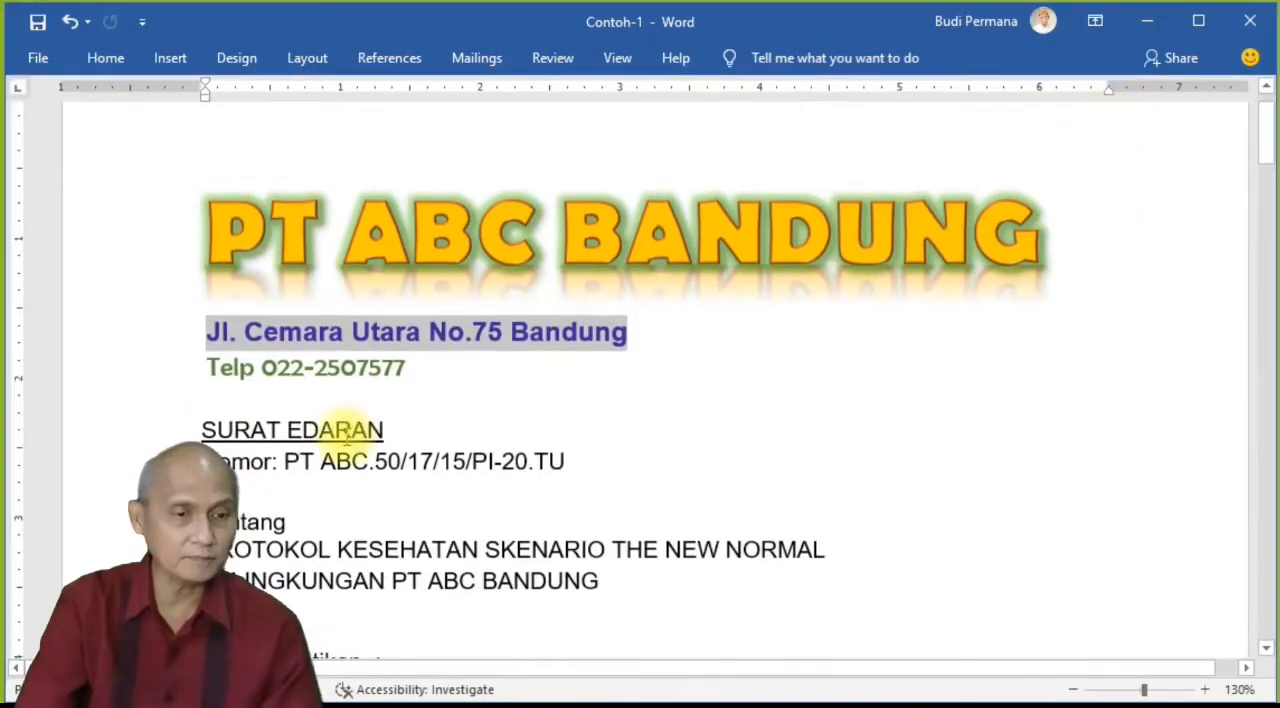
pyautogui.click(348, 430)
pyautogui.click(1095, 21)
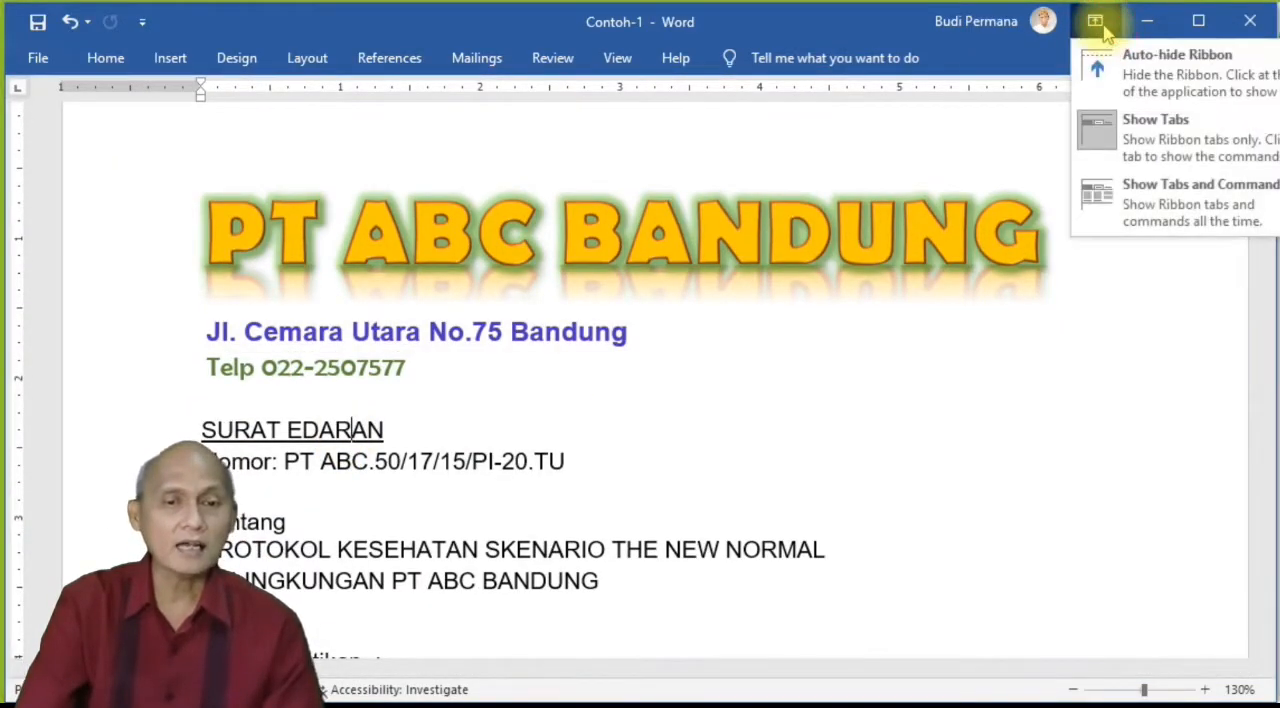
pyautogui.click(1104, 207)
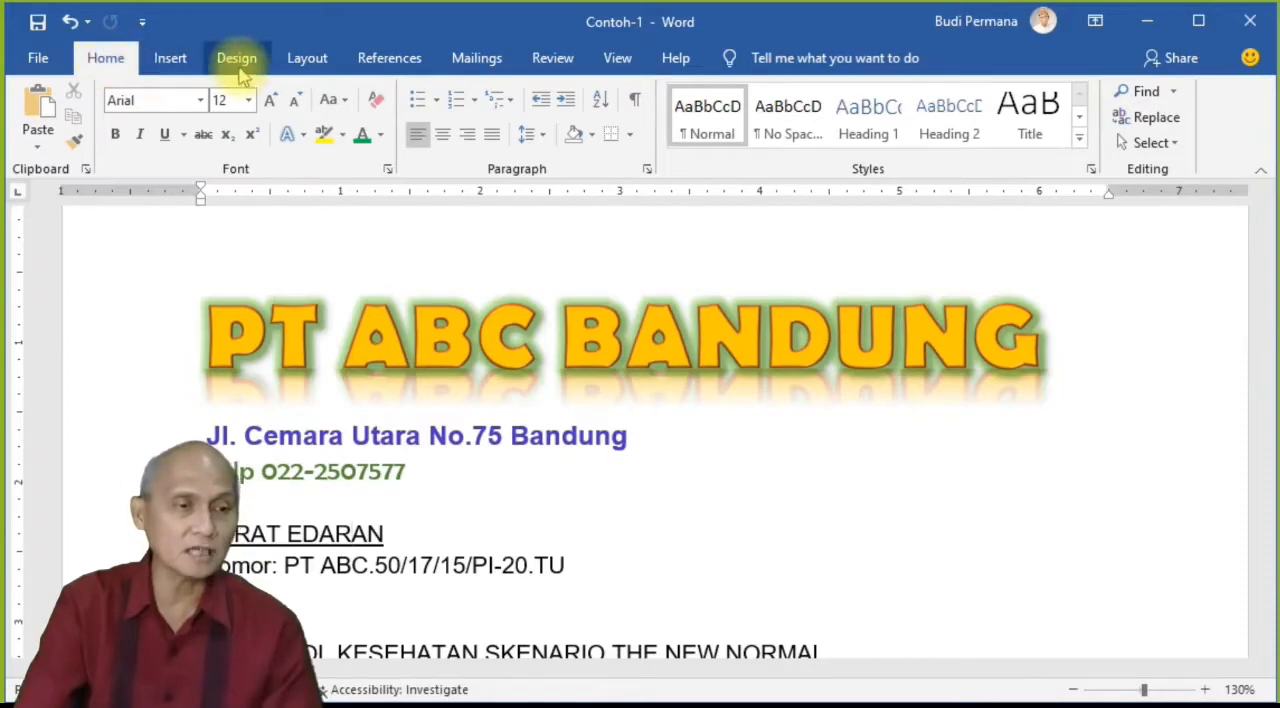
# Step: Collapse the ribbon to its tabs, reveal the Home commands temporarily, and pin the full ribbon open again
pyautogui.doubleClick(105, 58)
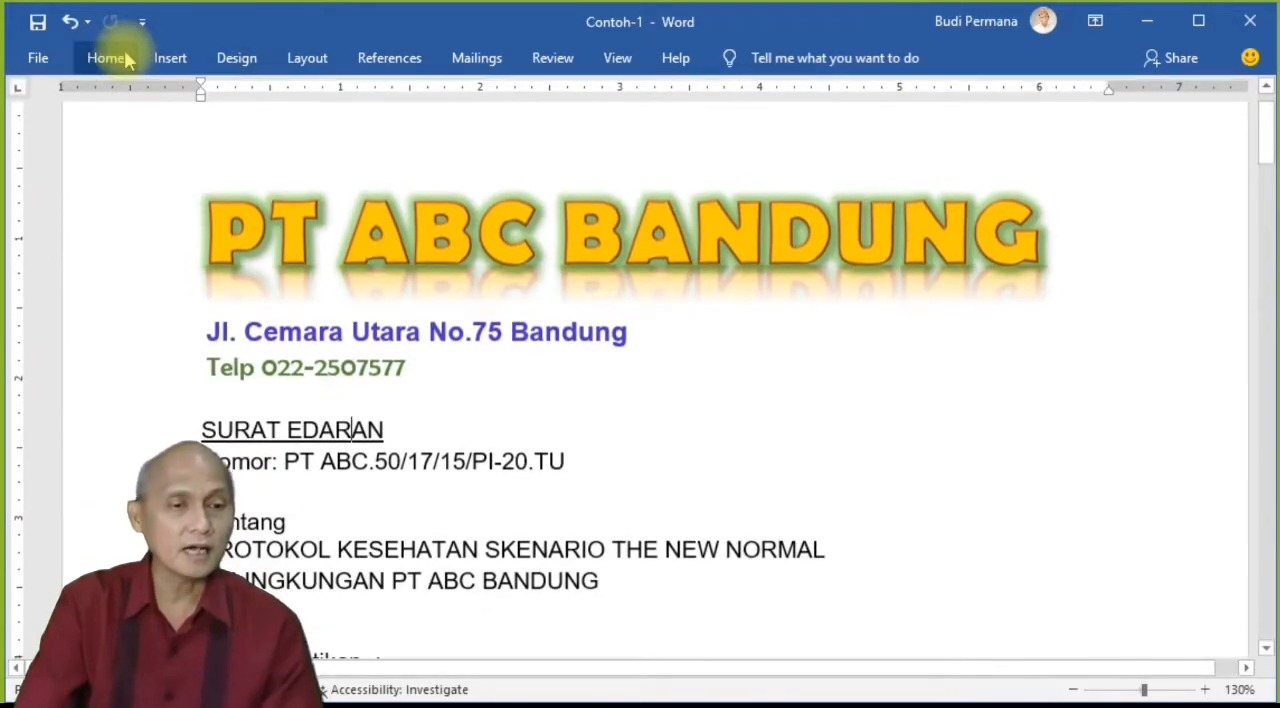
pyautogui.click(727, 515)
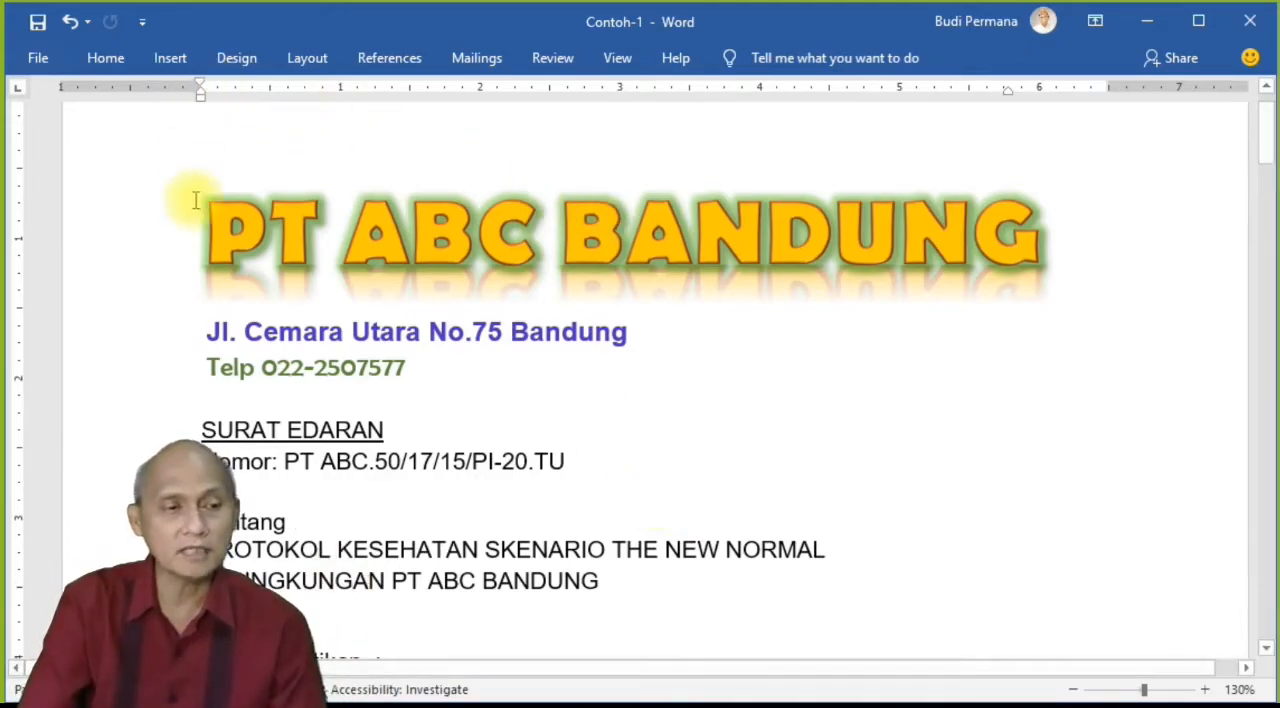
pyautogui.click(104, 60)
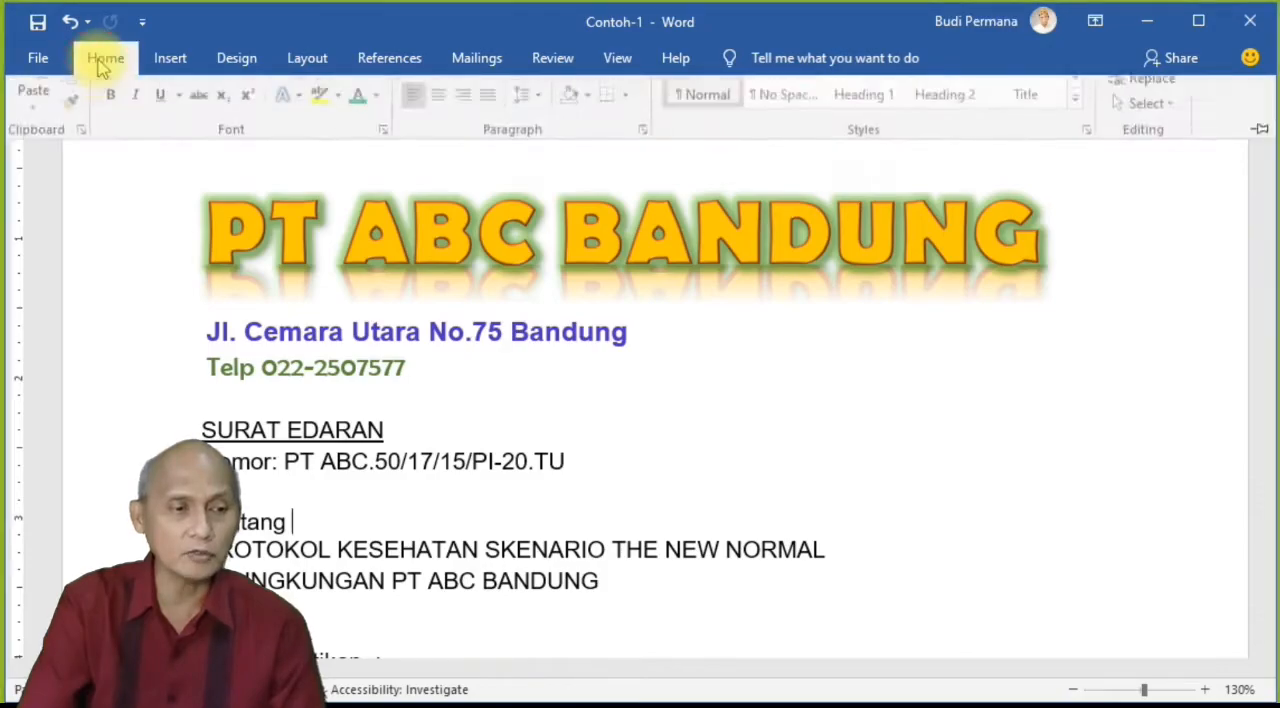
pyautogui.click(457, 514)
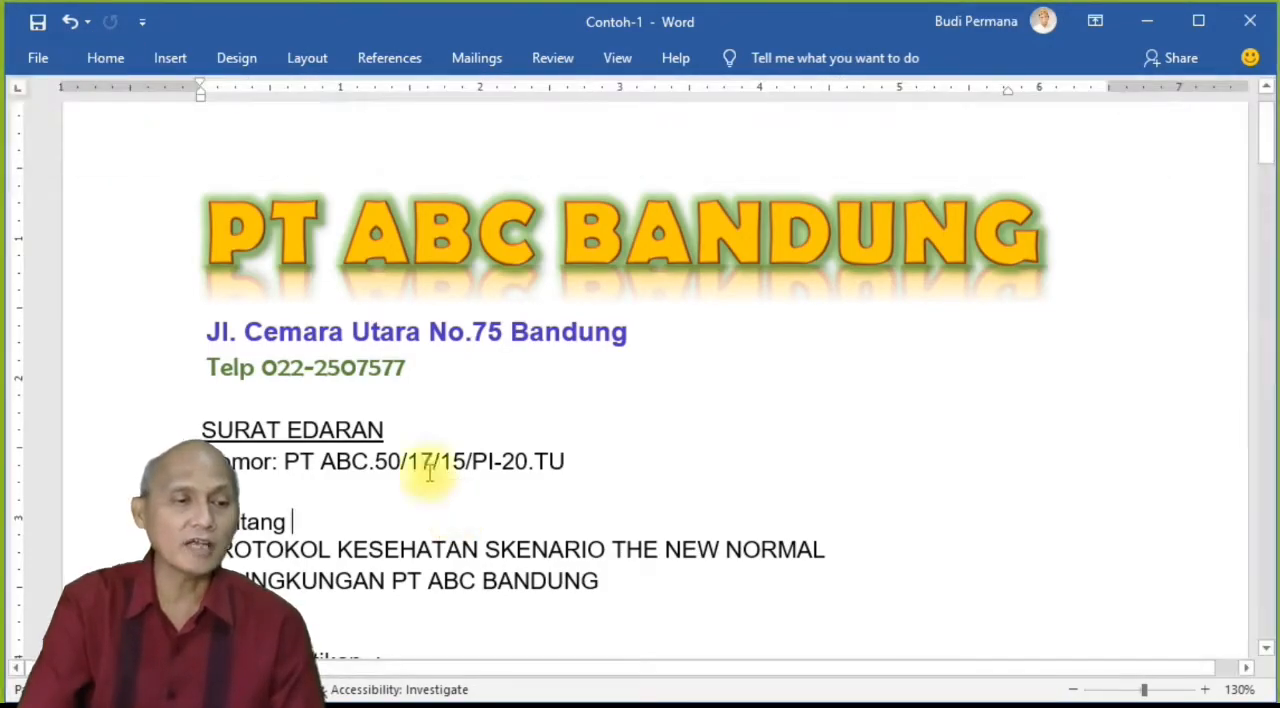
pyautogui.click(104, 59)
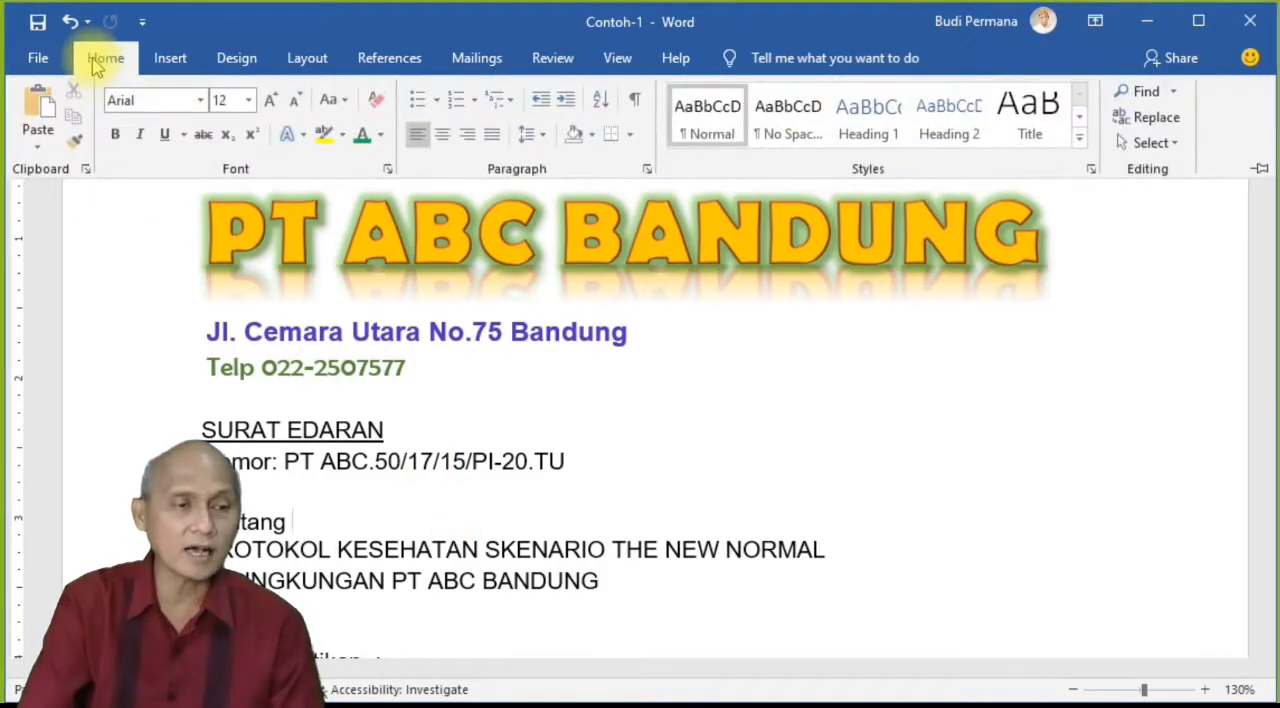
pyautogui.doubleClick(104, 59)
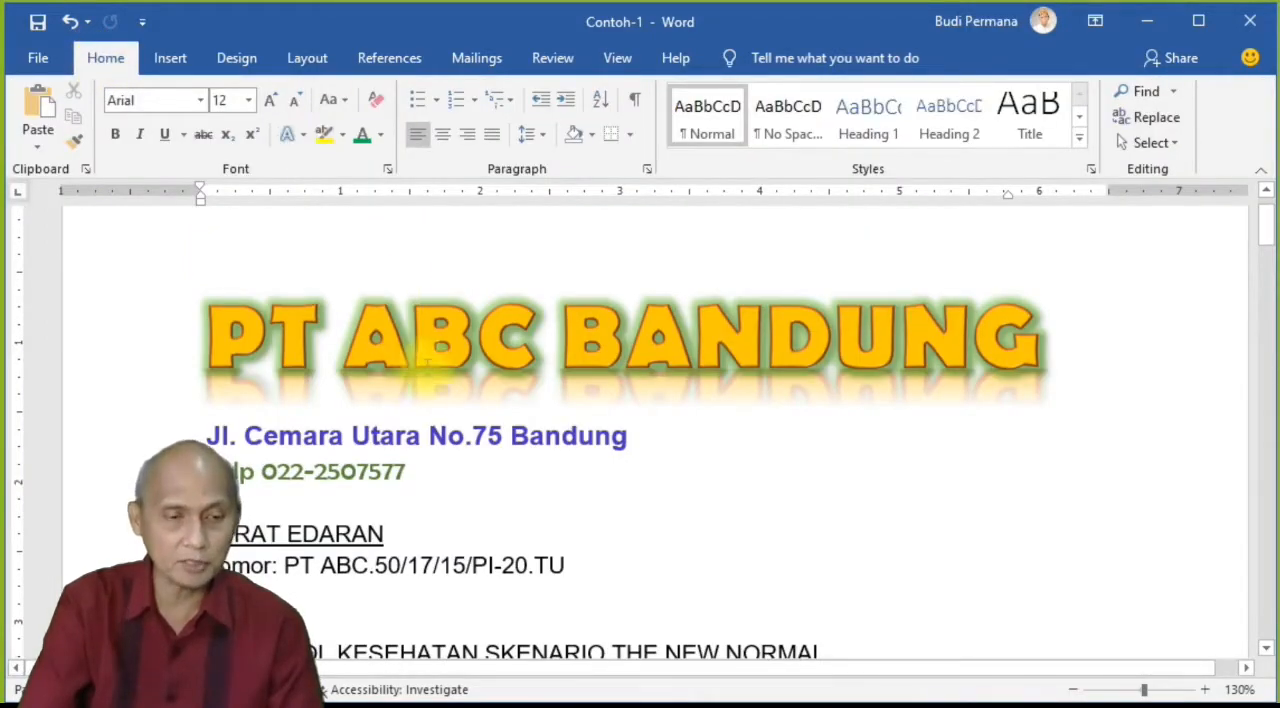
# Step: Set the ribbon display option to Auto-hide Ribbon
pyautogui.click(1095, 21)
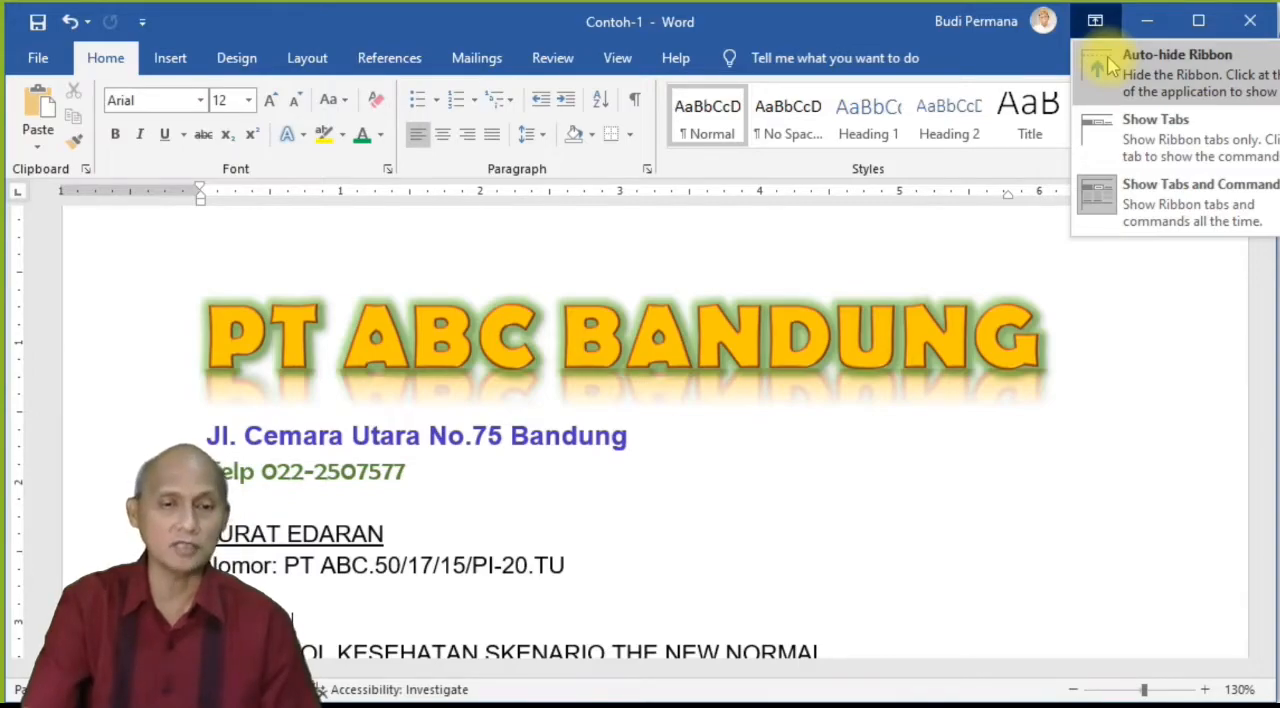
pyautogui.click(1110, 65)
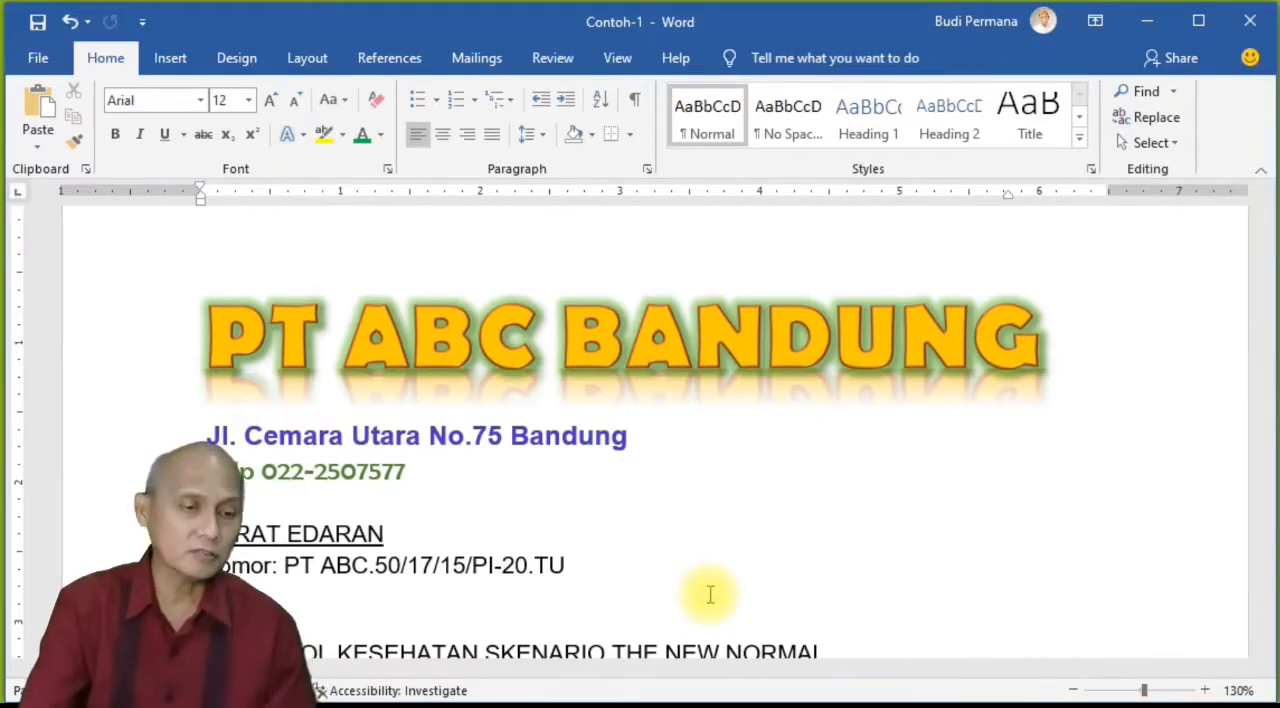
# Step: Select the three letterhead lines, try the center, right, justified and left alignments on them, and center them
pyautogui.moveTo(422, 472); pyautogui.dragTo(200, 365)
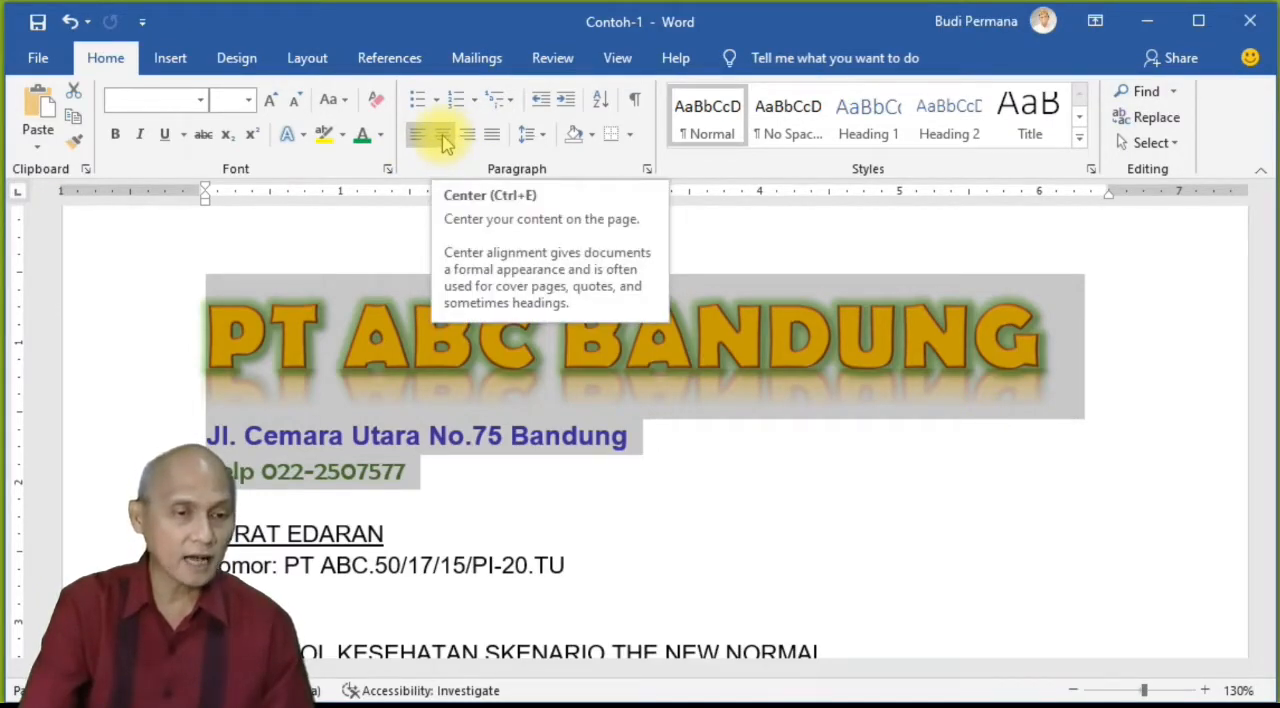
pyautogui.click(446, 143)
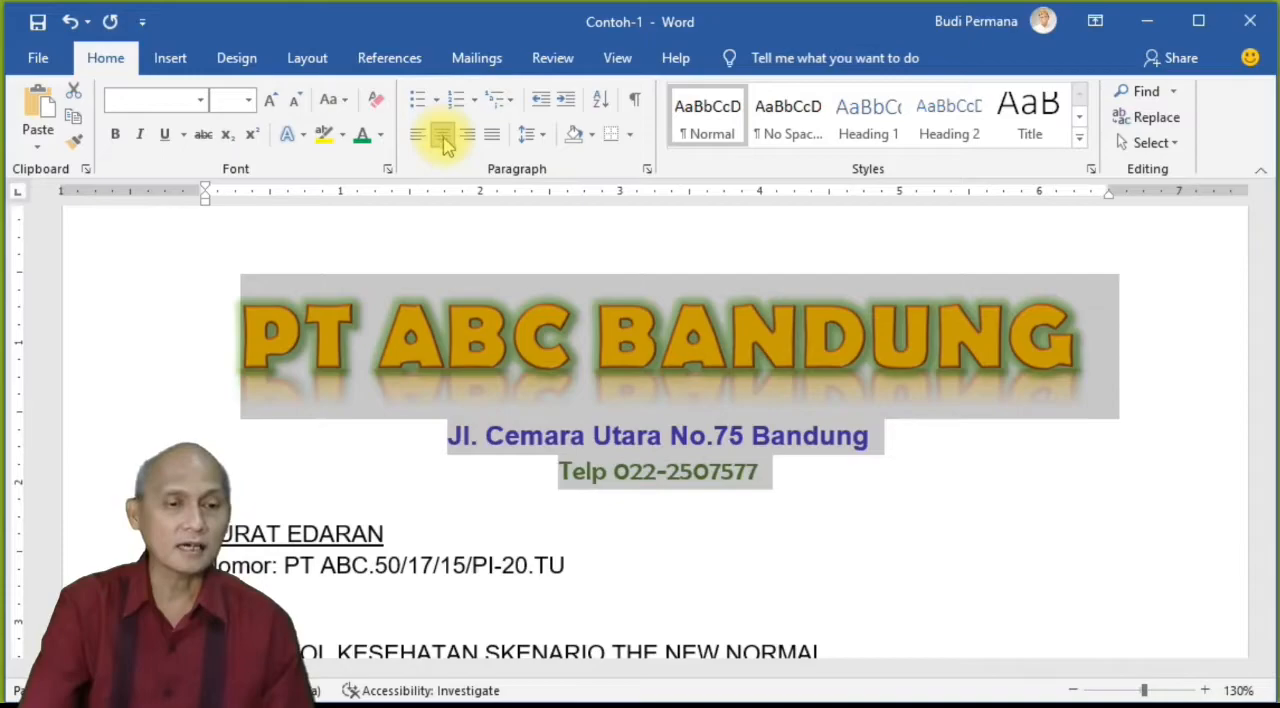
pyautogui.click(468, 140)
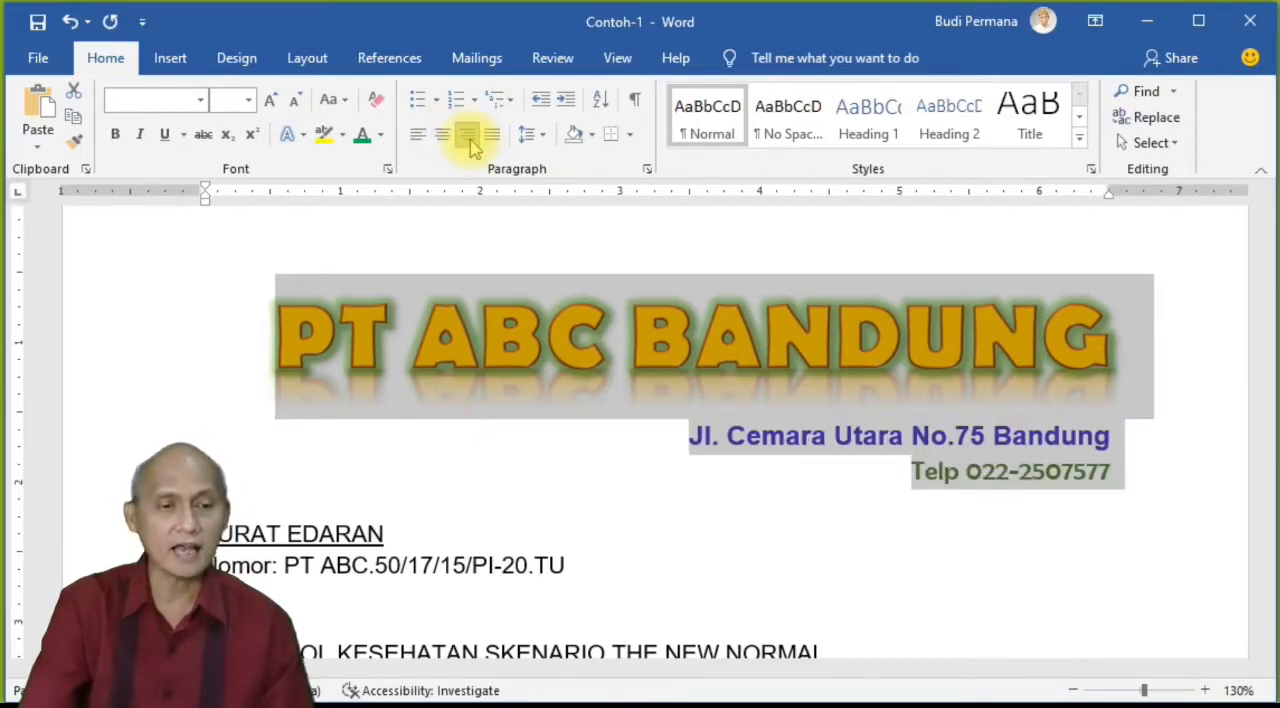
pyautogui.click(488, 138)
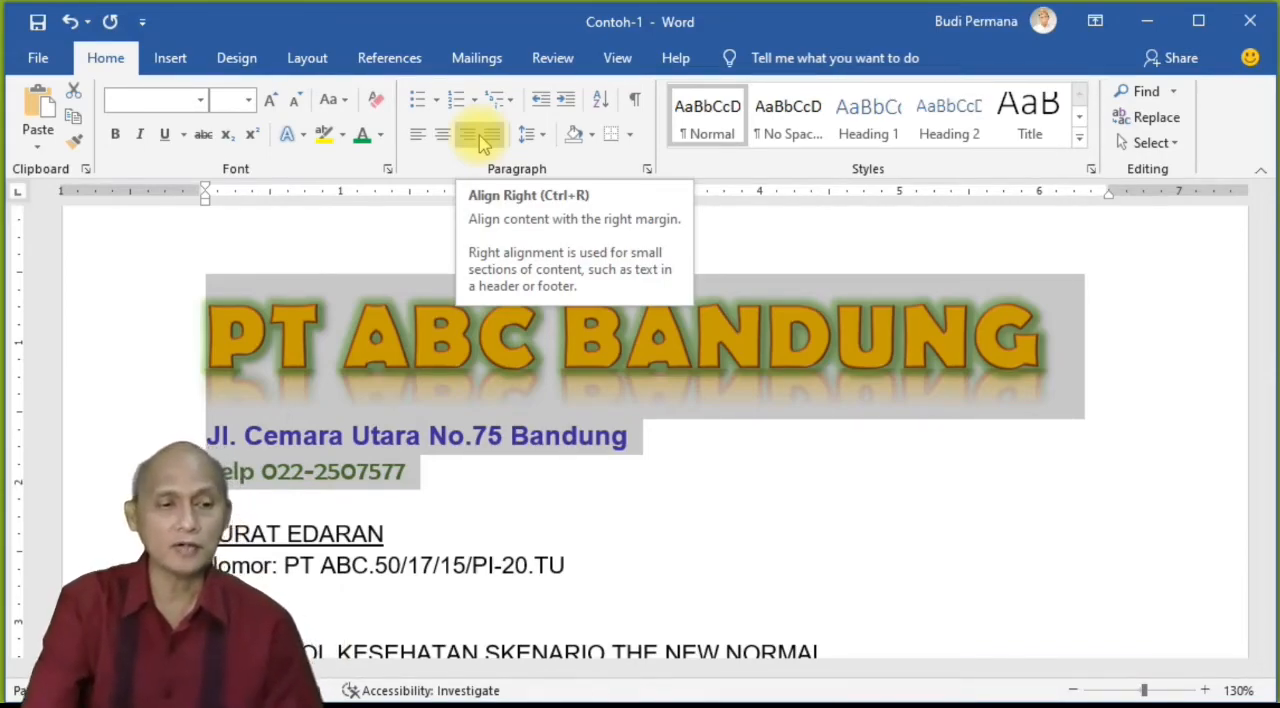
pyautogui.click(419, 138)
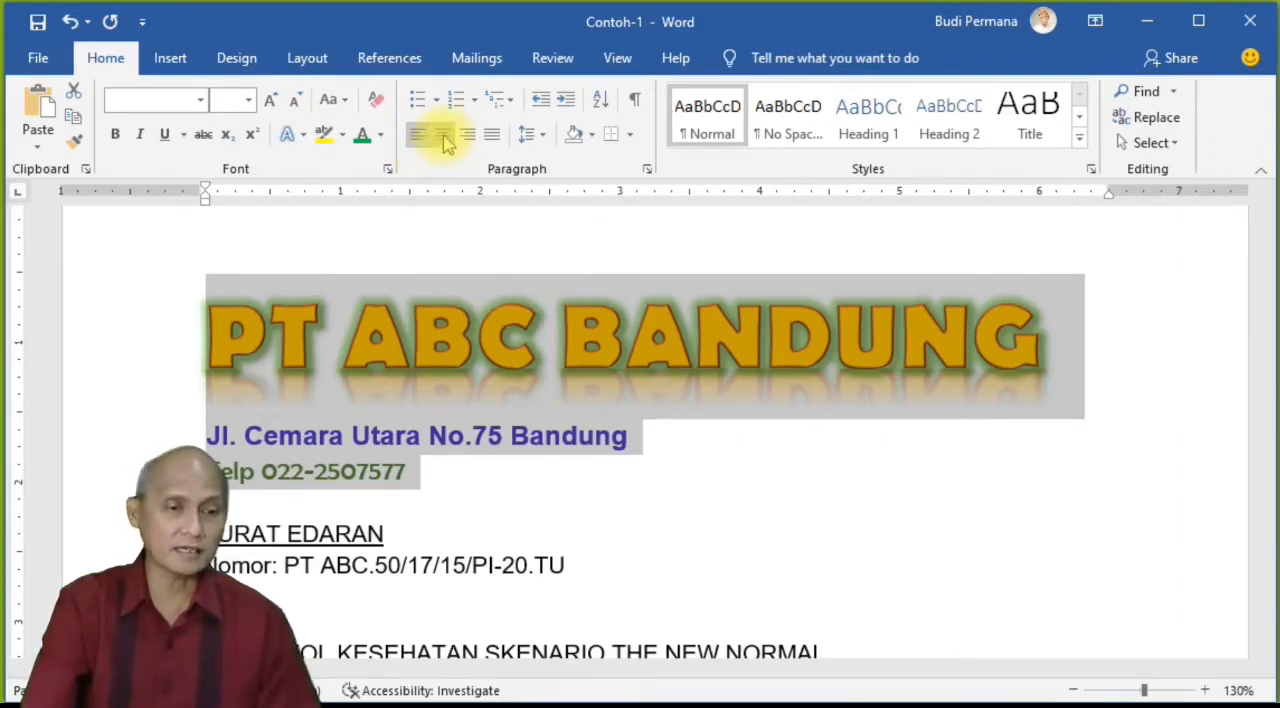
pyautogui.click(443, 138)
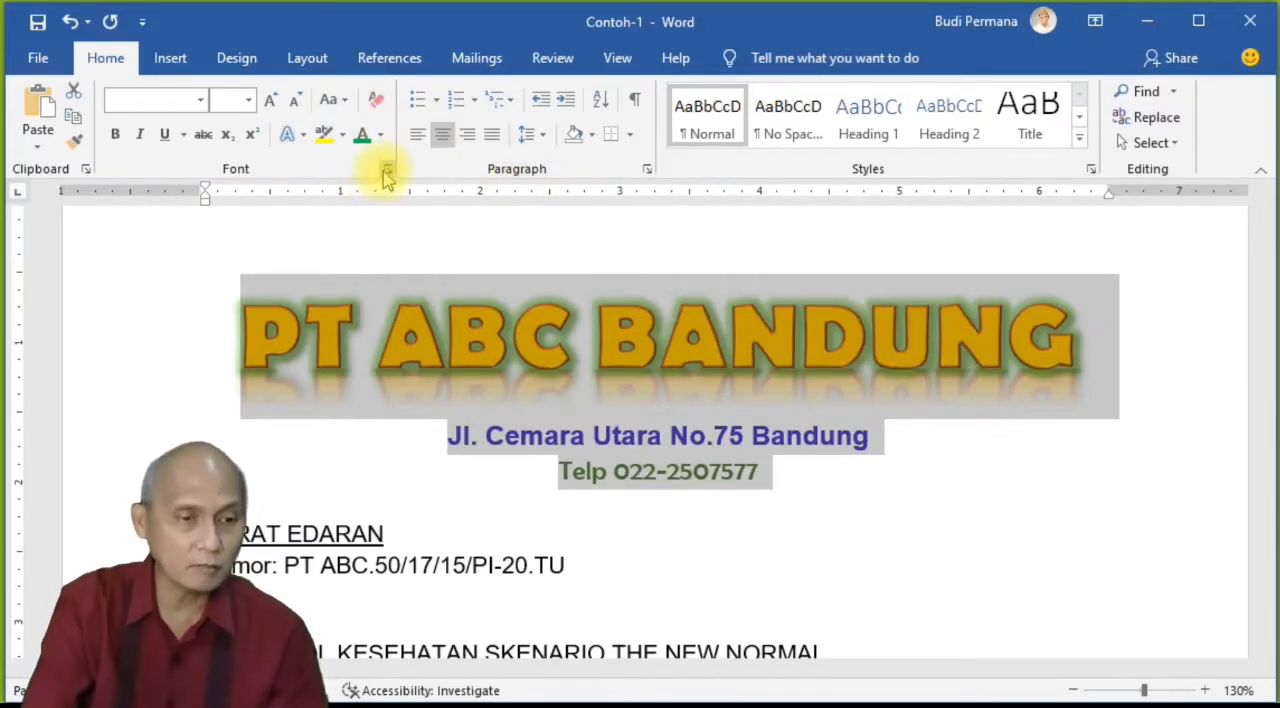
# Step: Set the alignment of the selected letterhead lines to Left in the Paragraph dialog and apply it
pyautogui.click(648, 170)
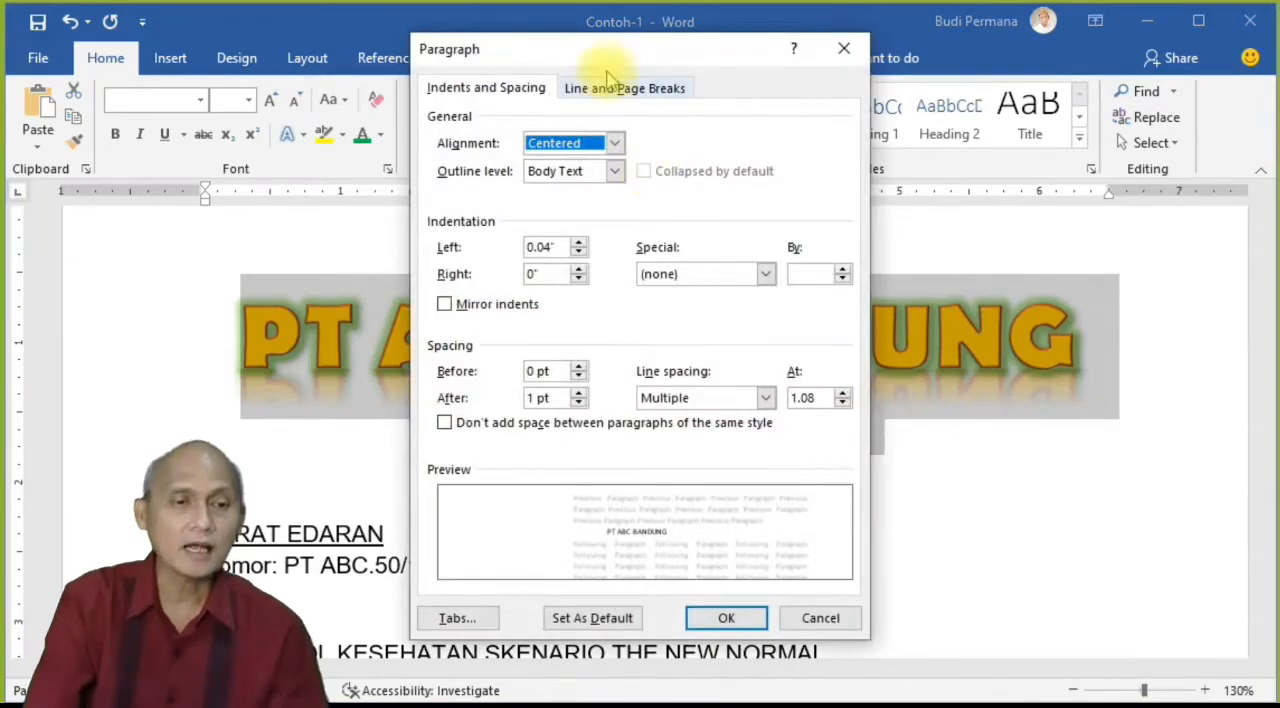
pyautogui.moveTo(619, 62); pyautogui.dragTo(686, 77)
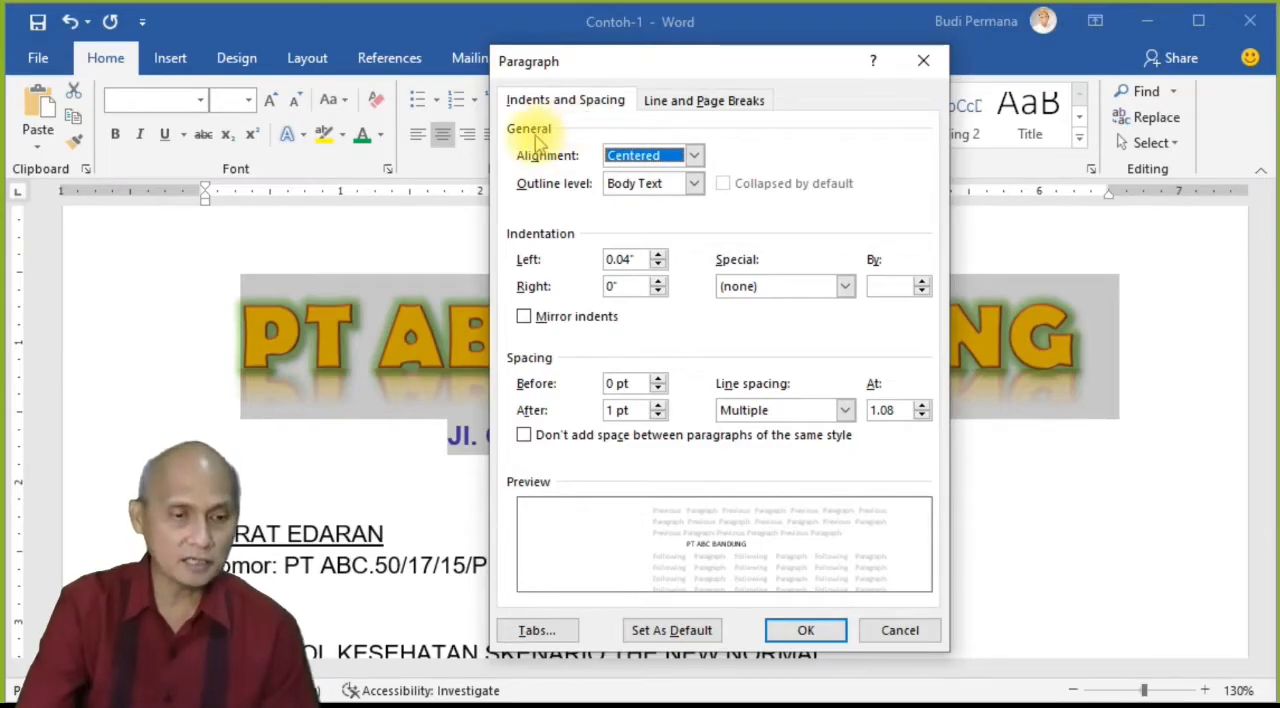
pyautogui.click(693, 155)
pyautogui.click(640, 176)
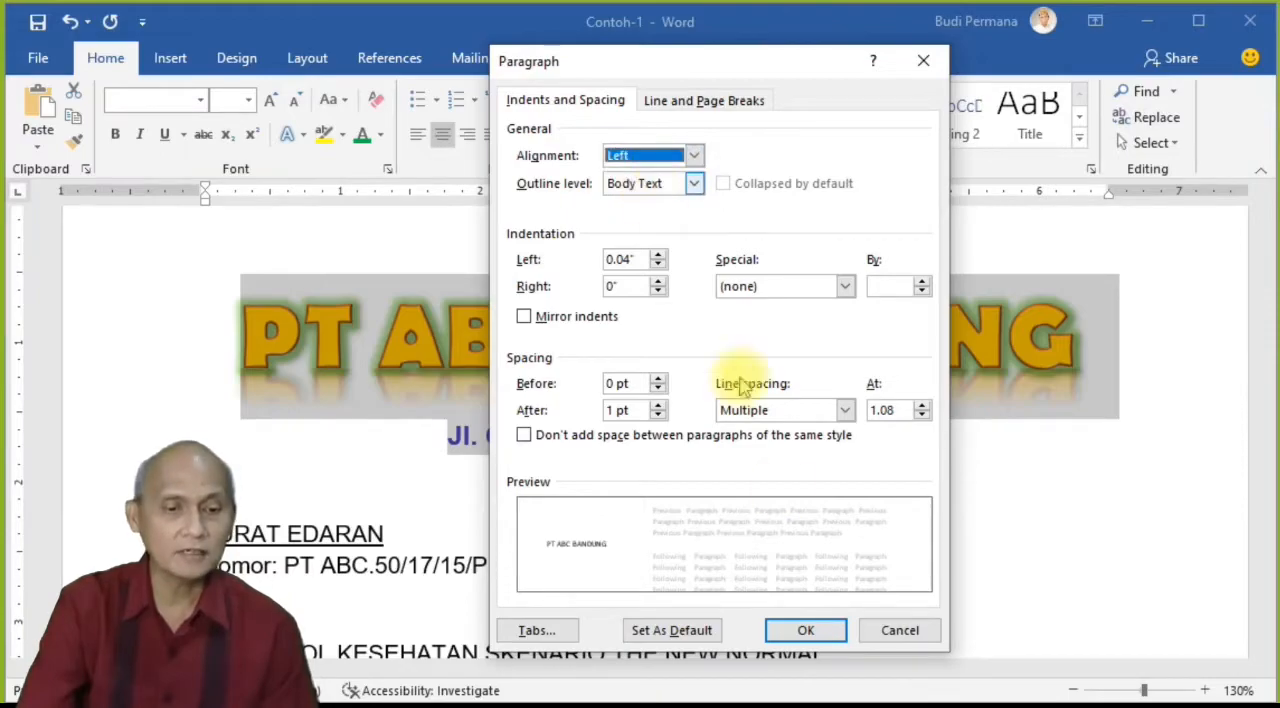
pyautogui.click(800, 634)
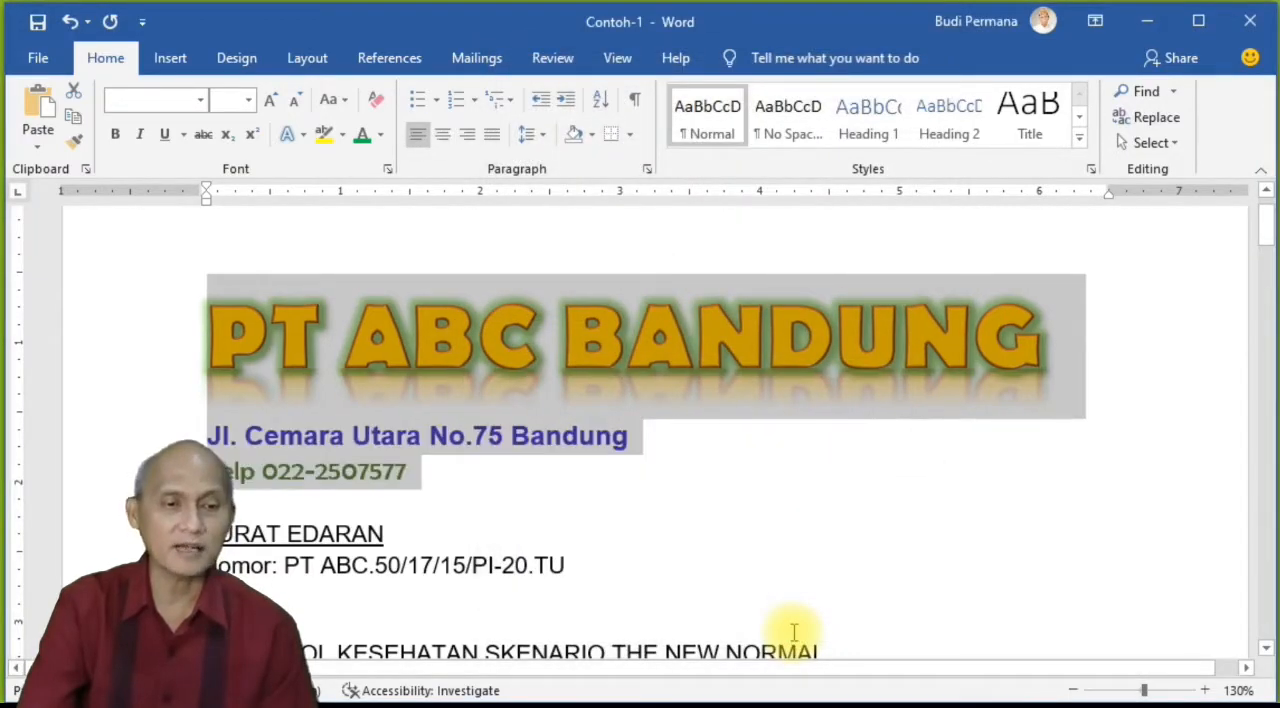
# Step: Change the letterhead lines' alignment to Right through the Paragraph dialog and apply it
pyautogui.click(645, 169)
pyautogui.click(693, 158)
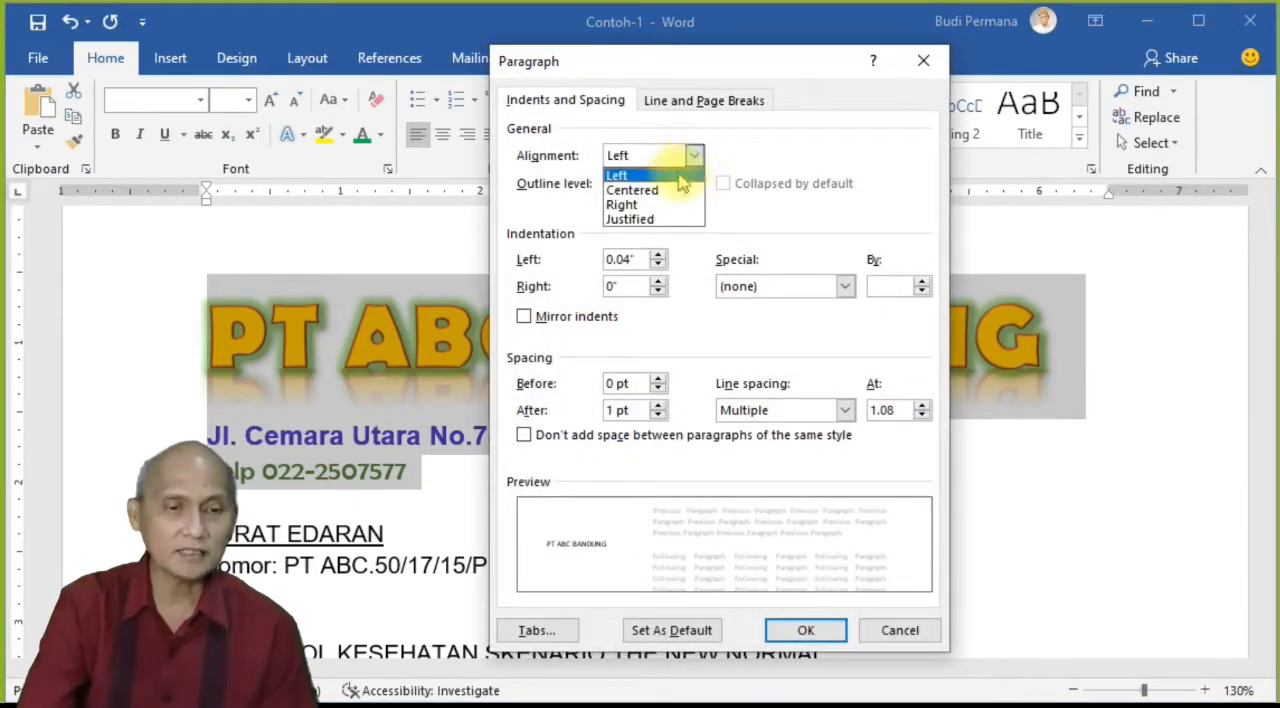
pyautogui.click(635, 205)
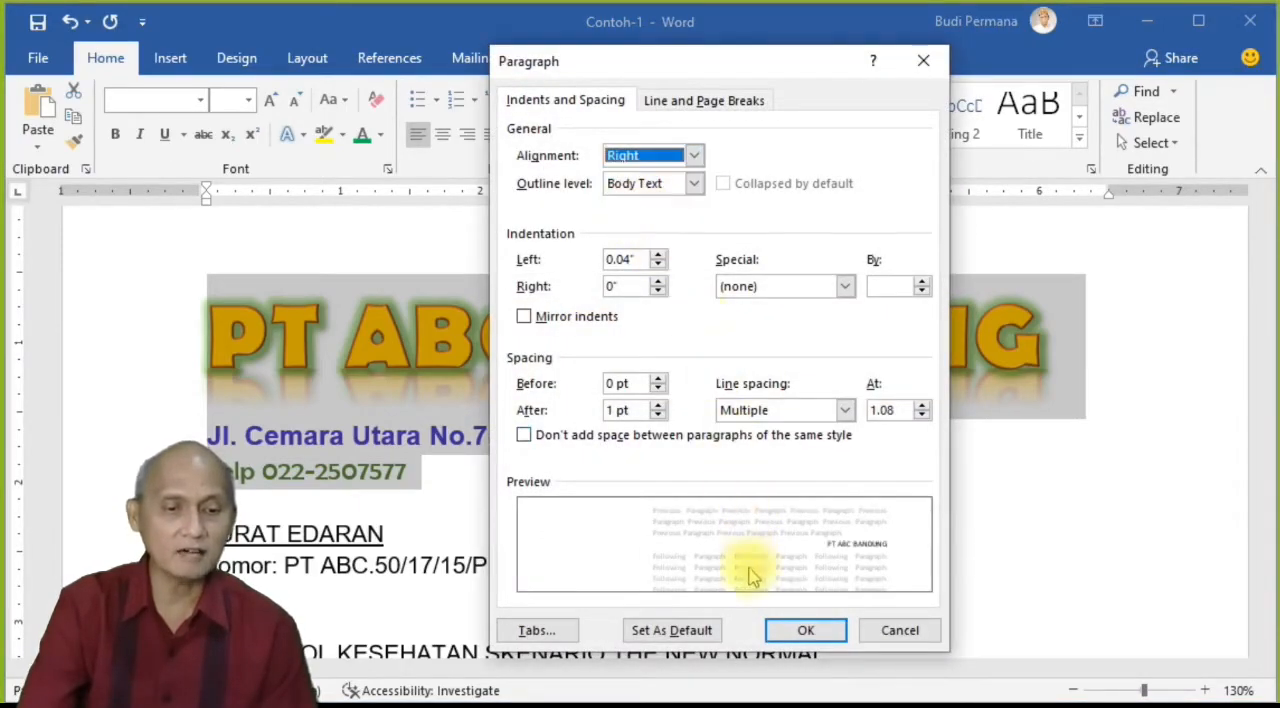
pyautogui.click(806, 630)
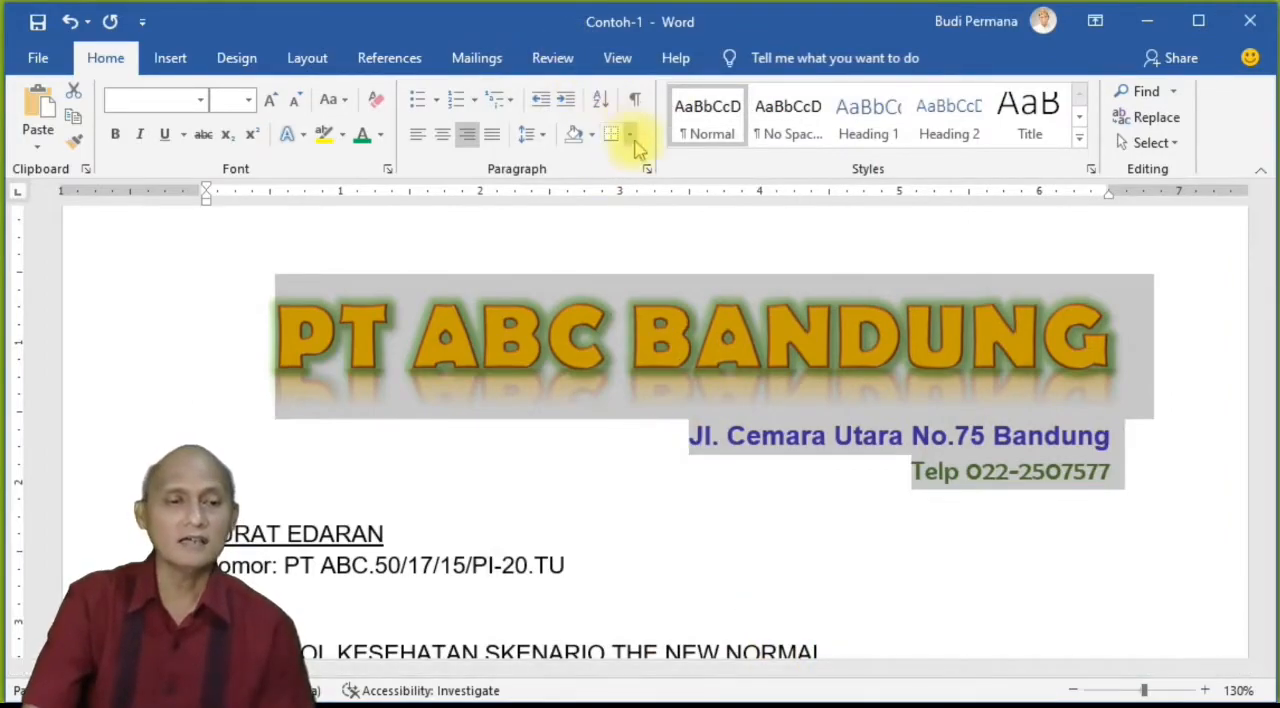
# Step: Set the alignment of the selected letterhead lines to Centered in the Paragraph dialog and apply it
pyautogui.click(647, 170)
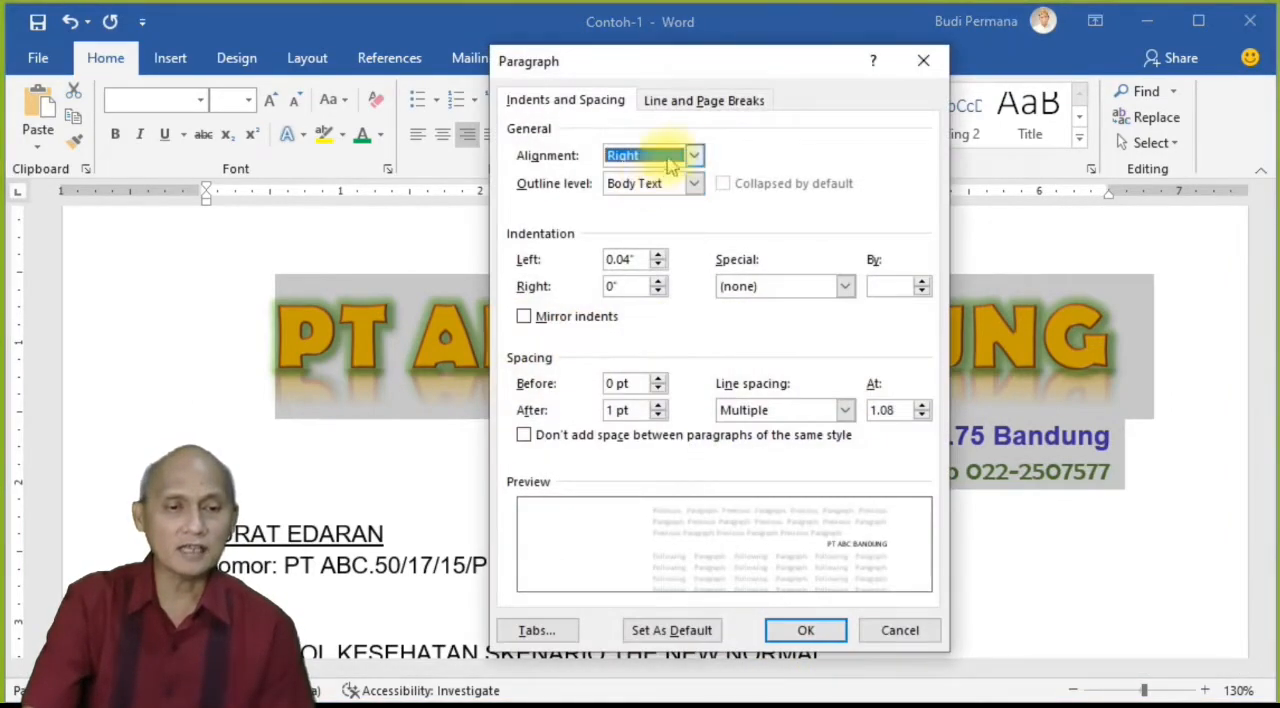
pyautogui.click(693, 157)
pyautogui.click(632, 190)
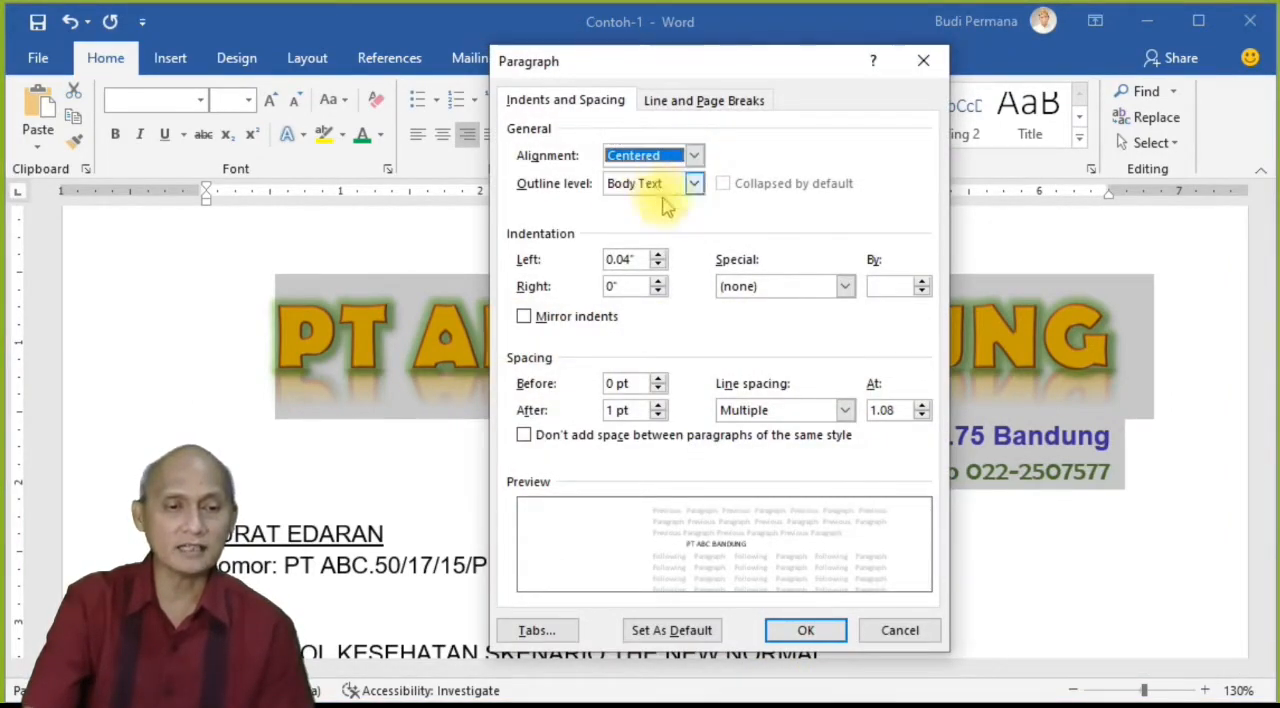
pyautogui.click(808, 630)
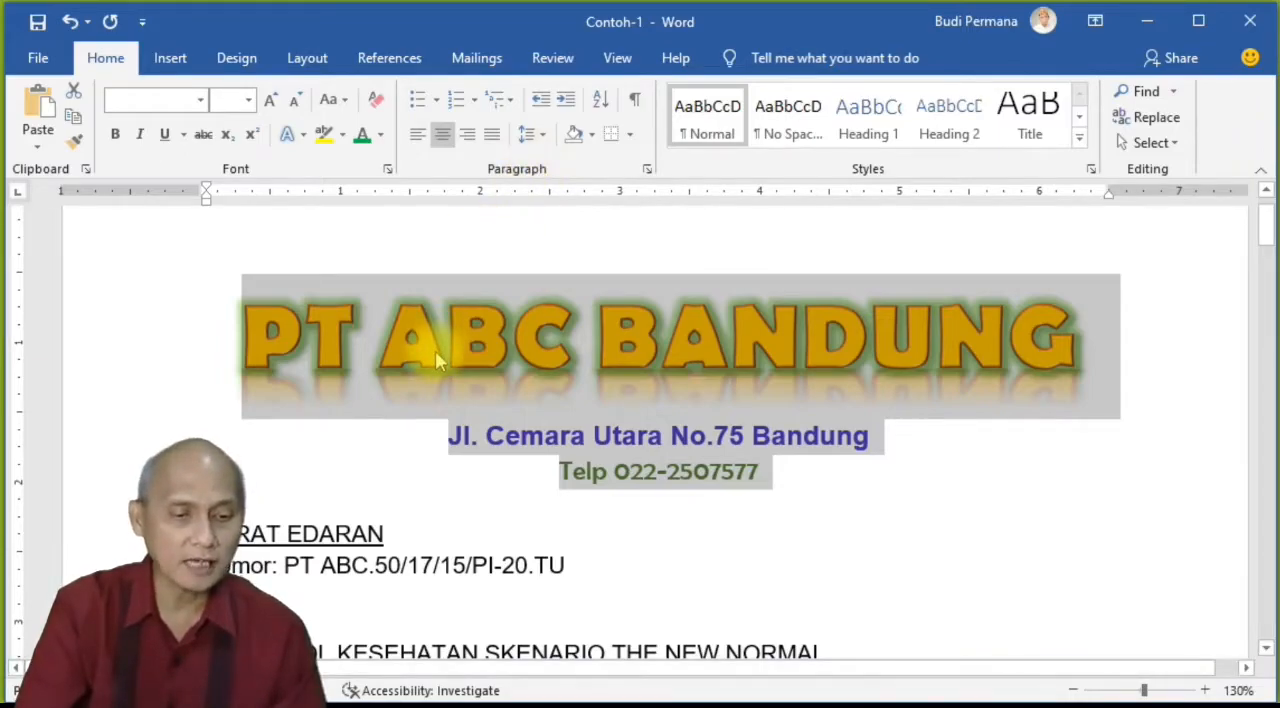
# Step: Remove the space before the colon after "berikut" and select the two paragraphs from "Surat Edaran Direksi" to "berikut:"
pyautogui.scroll(-3, 435, 352)
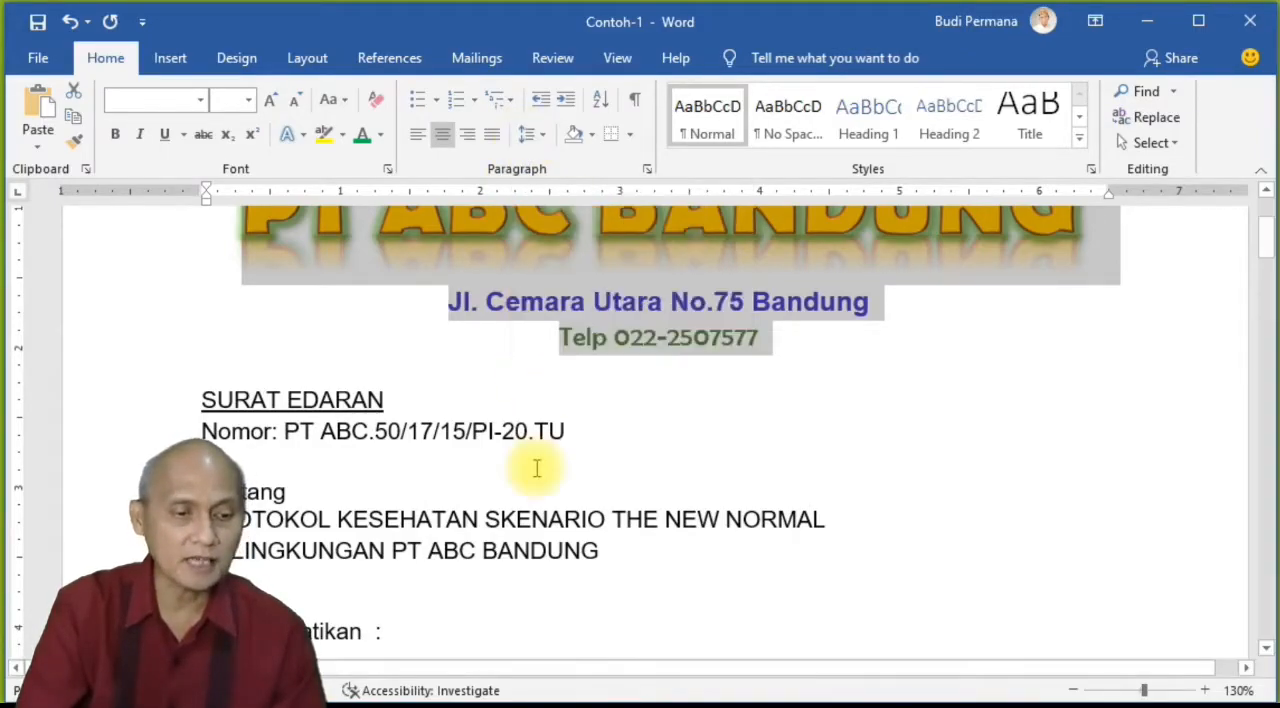
pyautogui.scroll(-6, 534, 465)
pyautogui.scroll(-3, 536, 467)
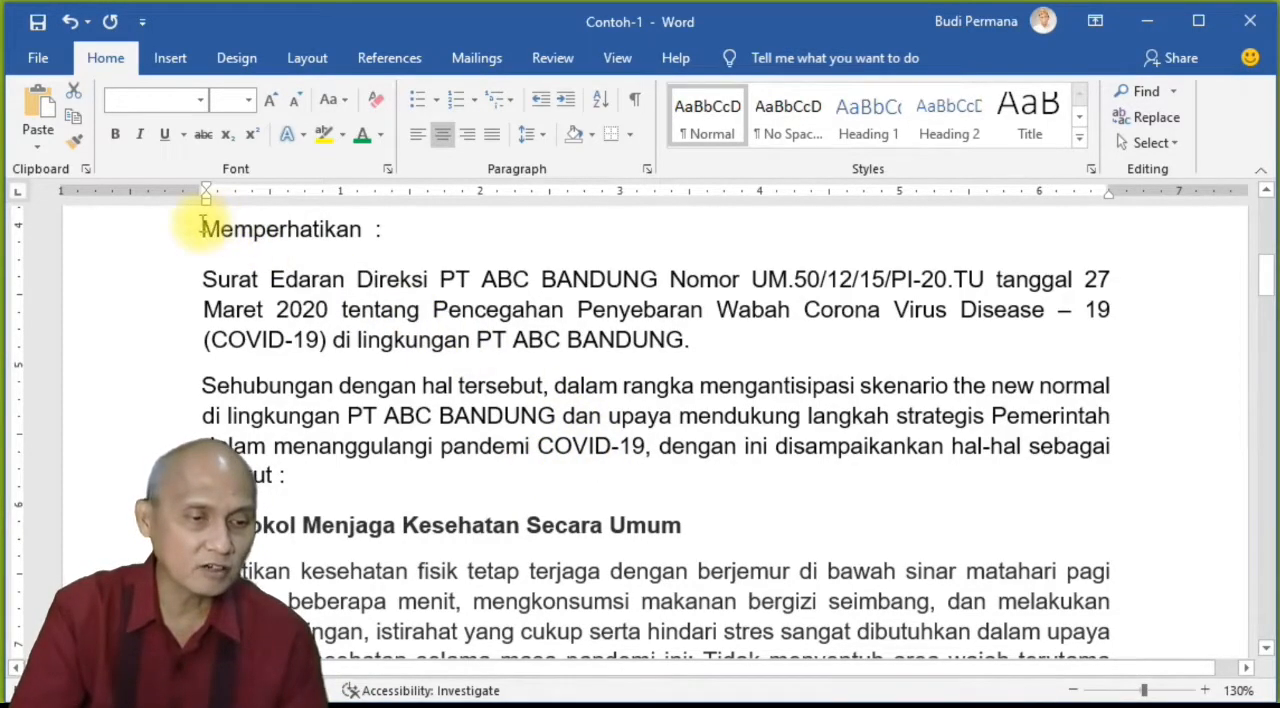
pyautogui.moveTo(206, 280); pyautogui.dragTo(292, 484)
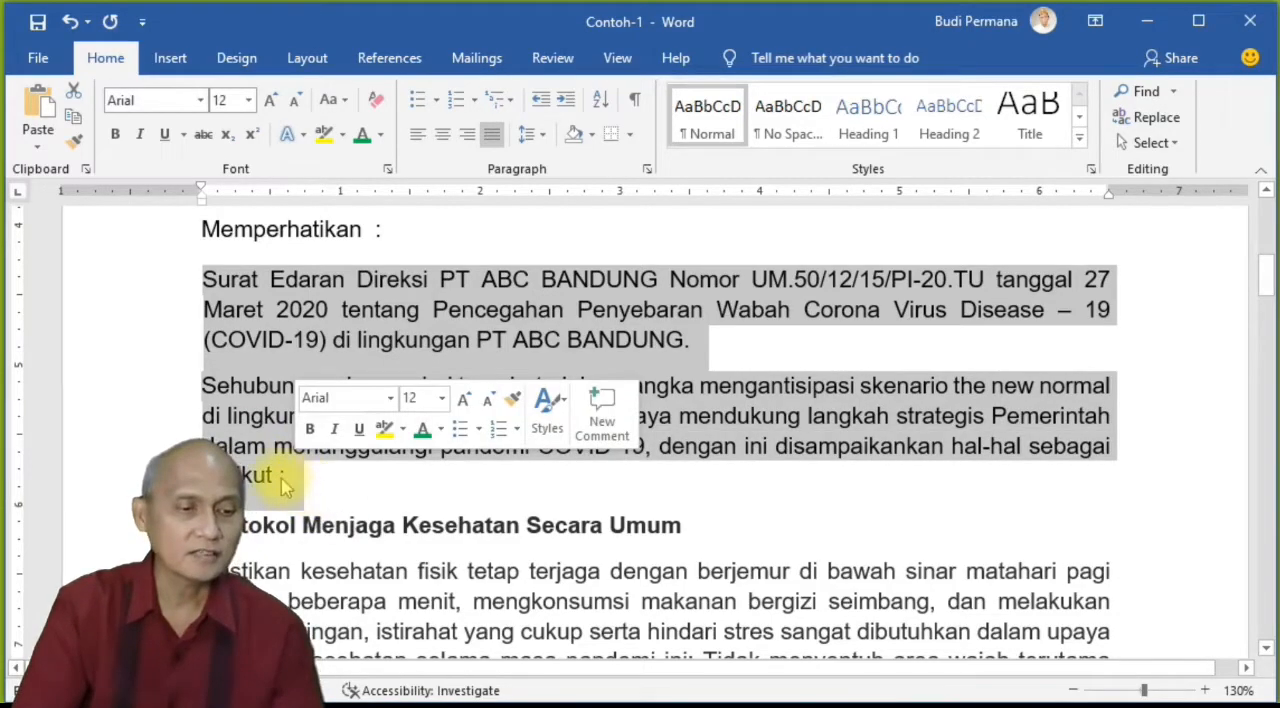
pyautogui.click(335, 538)
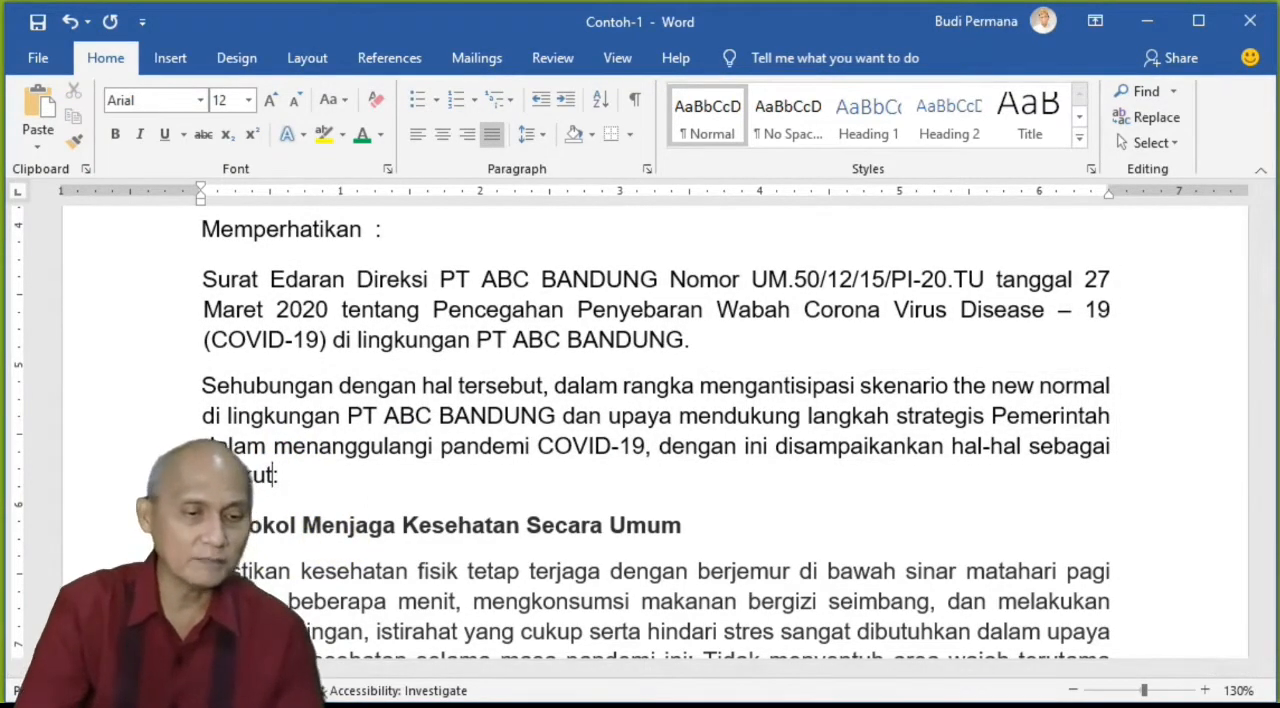
pyautogui.moveTo(297, 480); pyautogui.dragTo(200, 290)
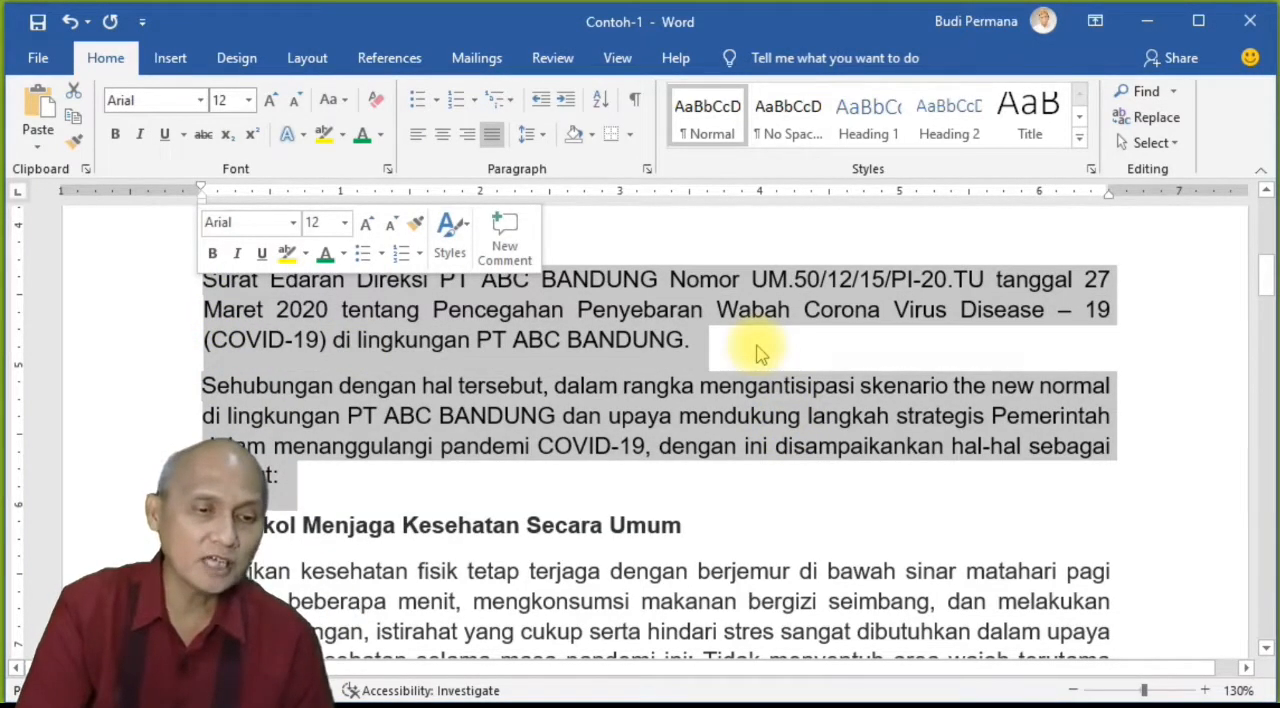
# Step: In the line spacing options, try Single for the two selected paragraphs, and apply 1.5 lines
pyautogui.click(543, 136)
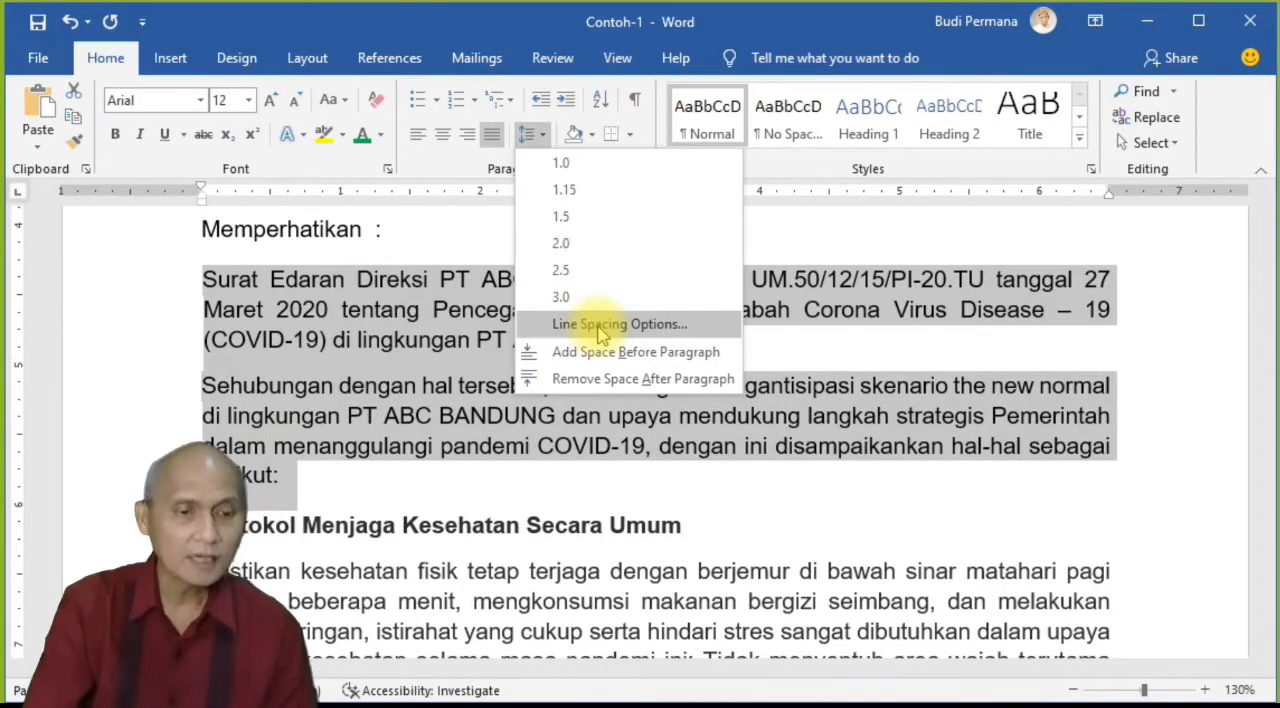
pyautogui.click(600, 325)
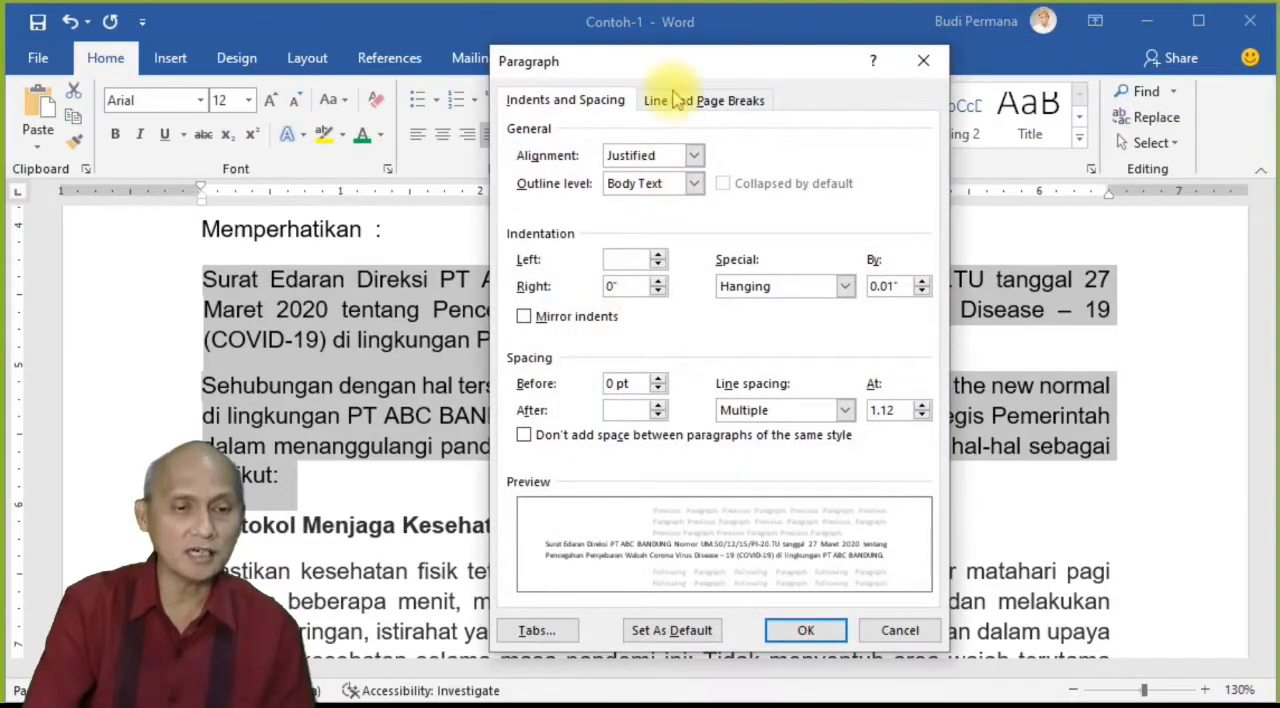
pyautogui.moveTo(670, 60)
pyautogui.mouseDown()
pyautogui.moveTo(731, 49)
pyautogui.moveTo(655, 57)
pyautogui.mouseUp()
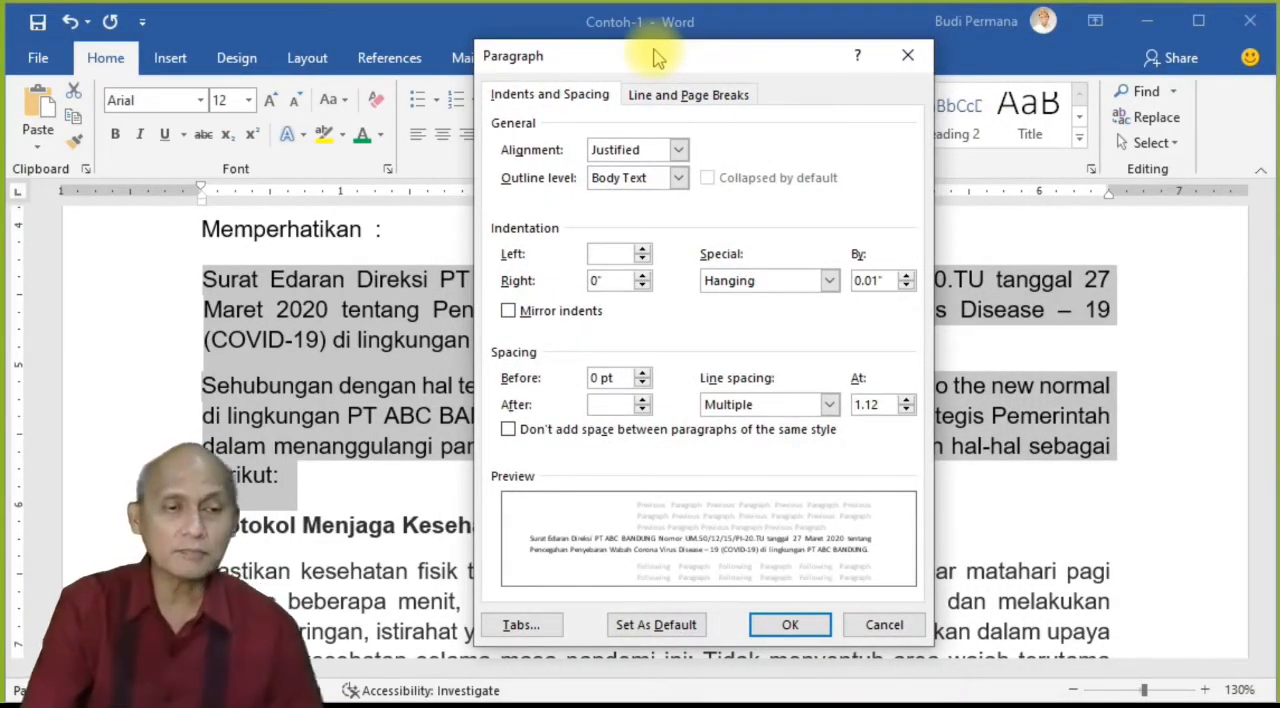
pyautogui.click(829, 405)
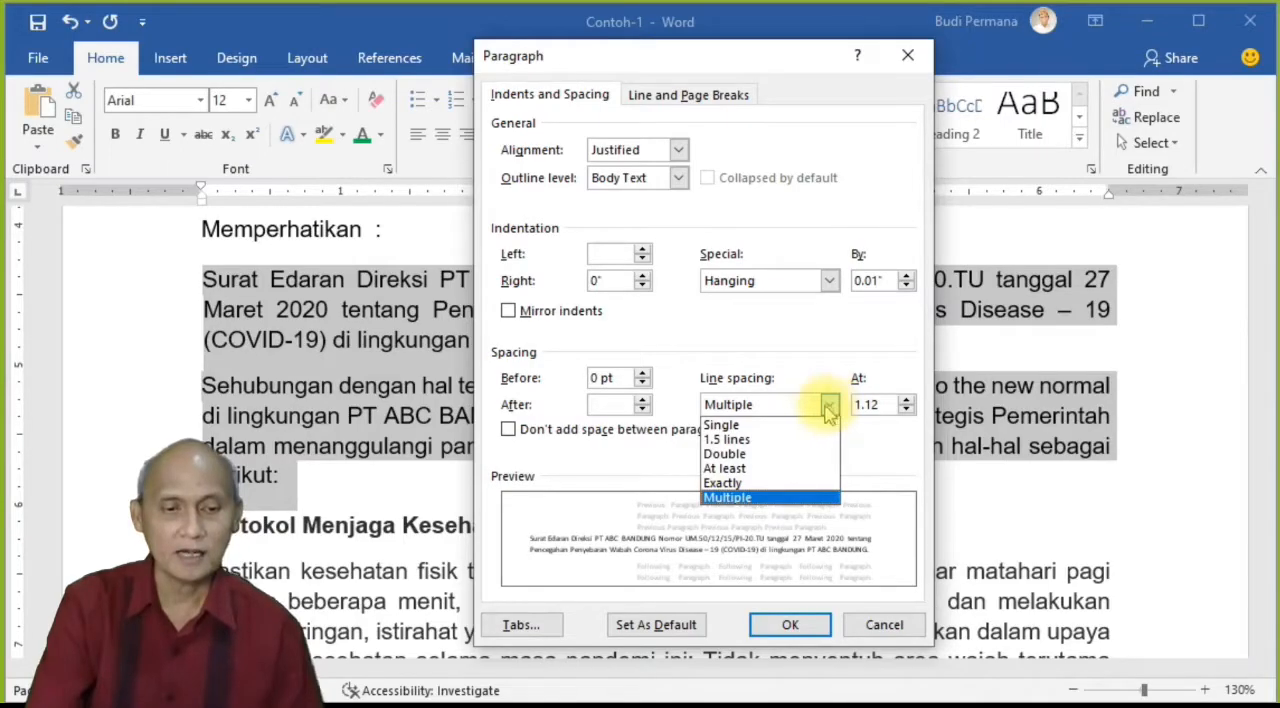
pyautogui.click(805, 425)
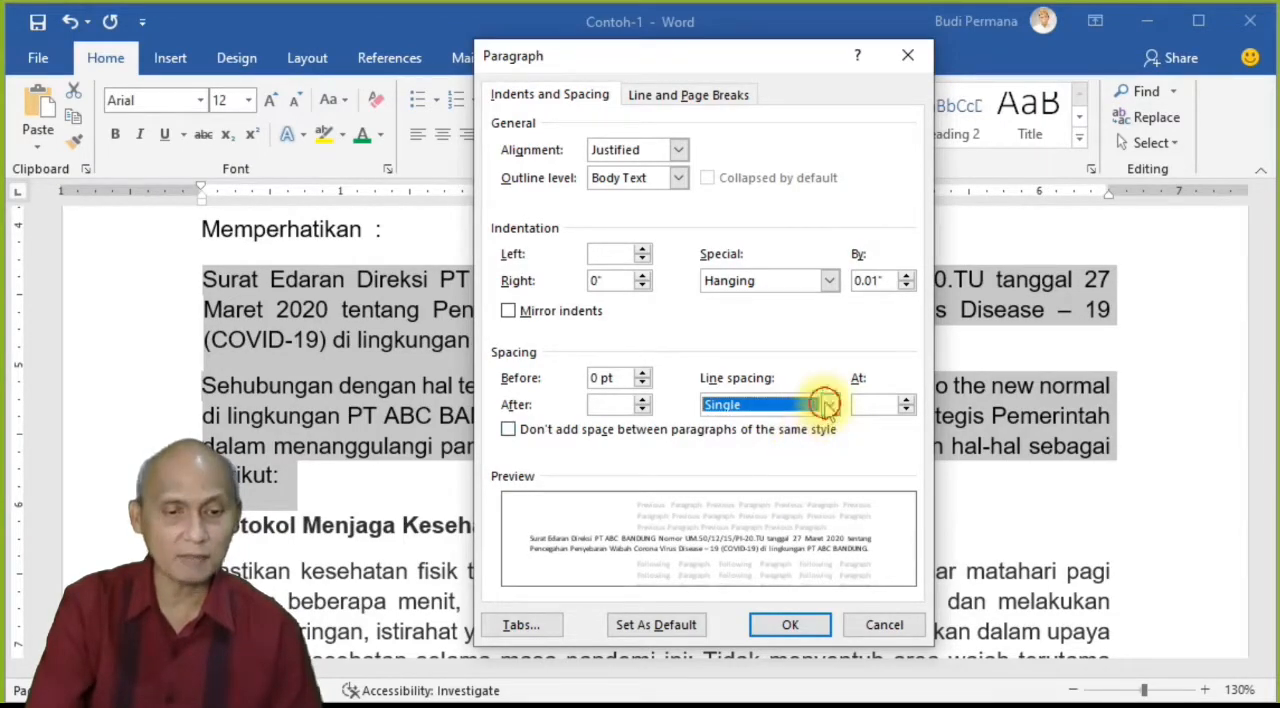
pyautogui.click(826, 404)
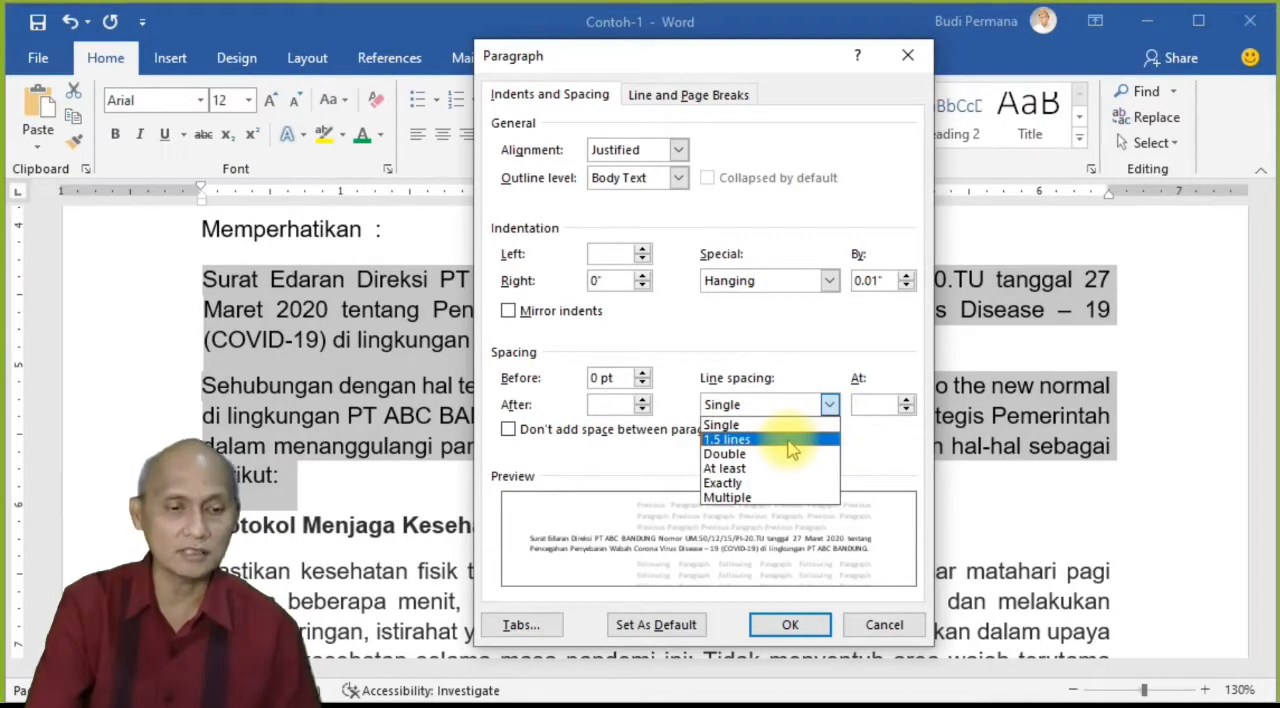
pyautogui.click(790, 445)
pyautogui.click(790, 626)
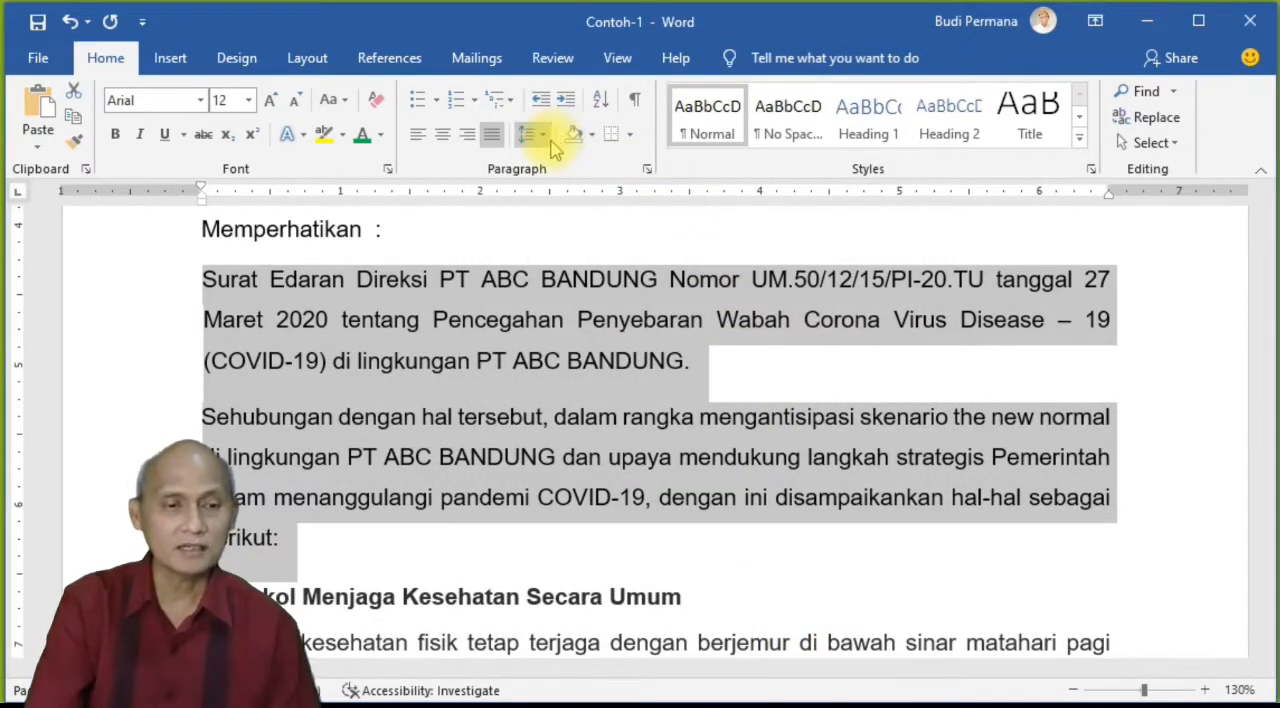
# Step: Change the line spacing of the two selected paragraphs to Double through the line spacing options
pyautogui.click(545, 136)
pyautogui.click(588, 323)
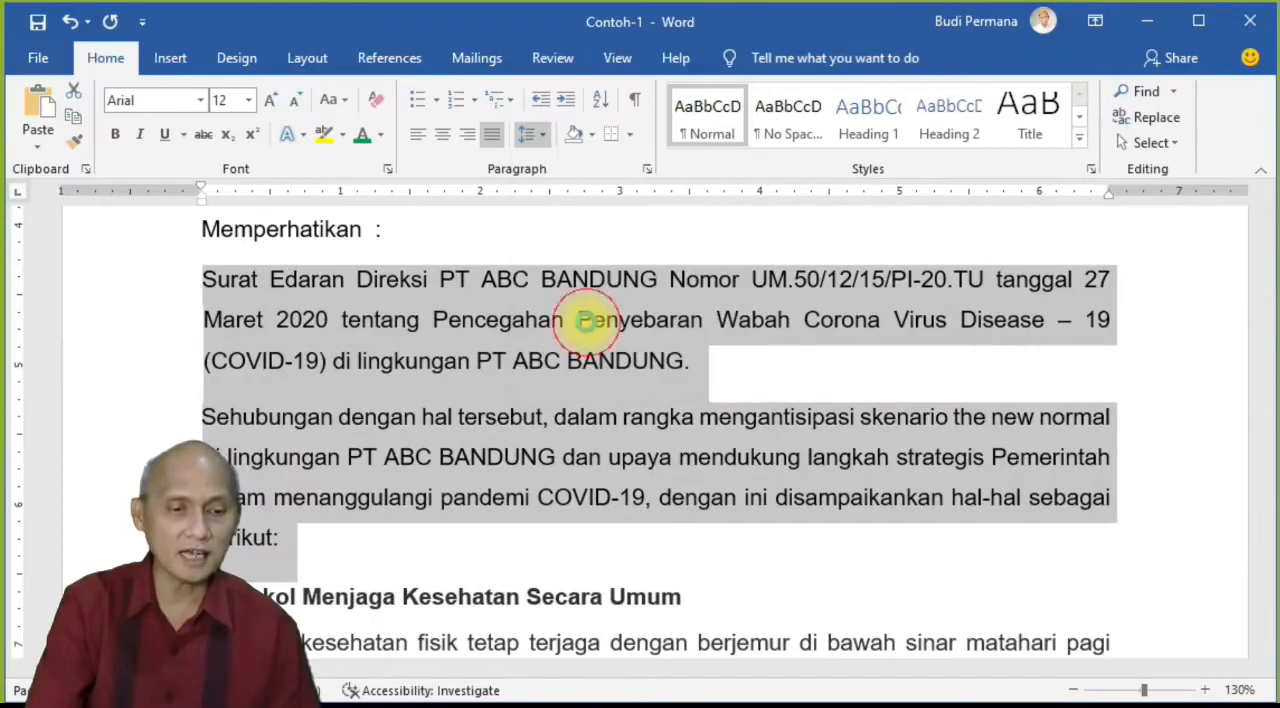
pyautogui.click(829, 404)
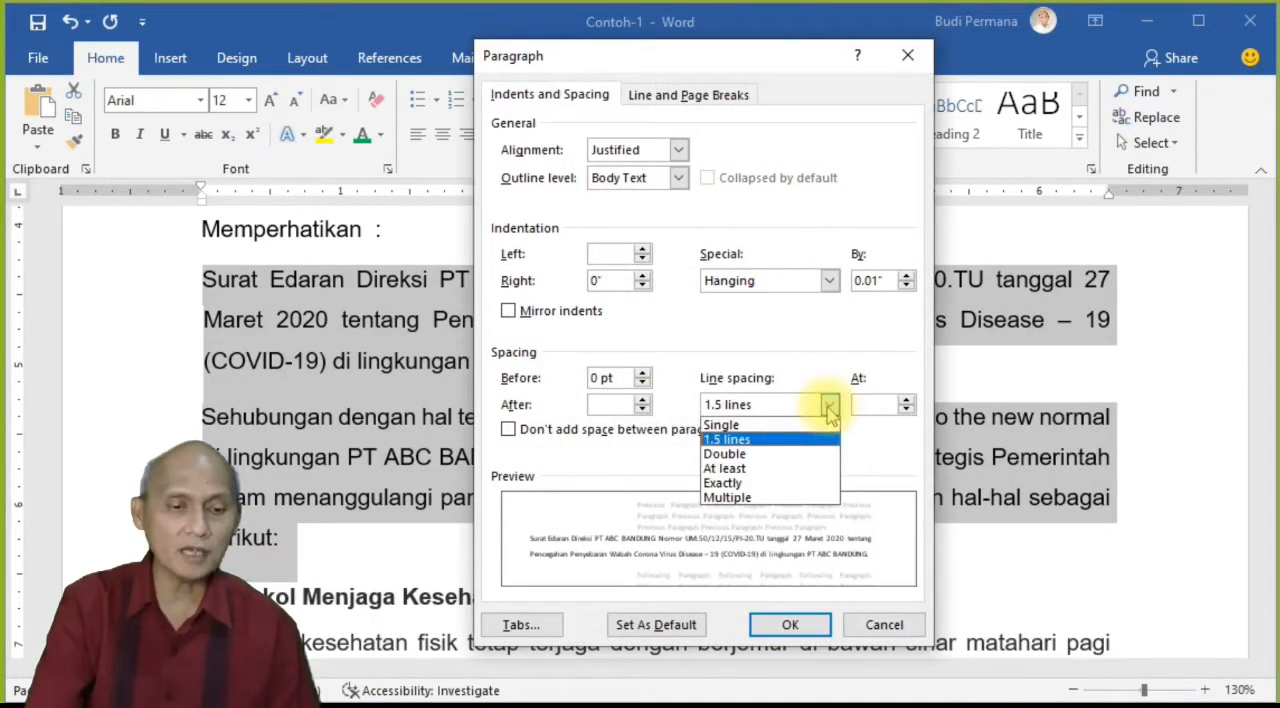
pyautogui.click(783, 455)
pyautogui.click(795, 624)
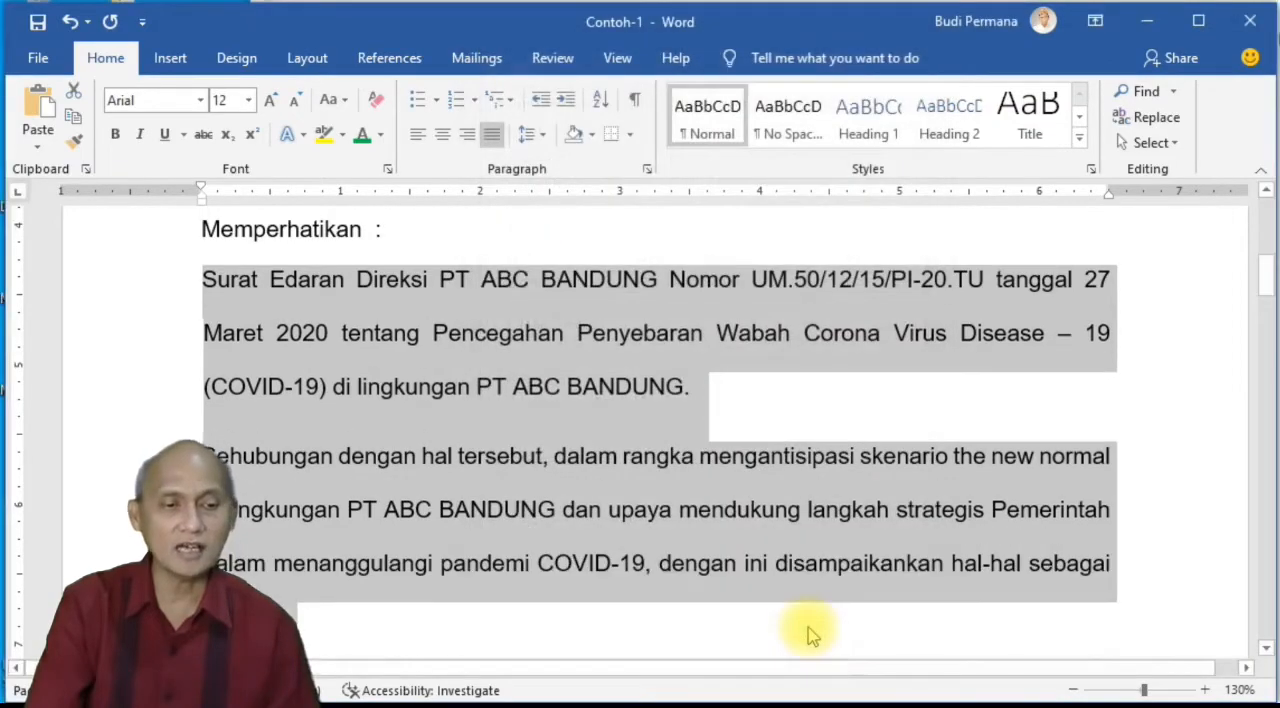
# Step: Set the line spacing of the two selected paragraphs to Single in the Paragraph dialog and apply it
pyautogui.click(530, 134)
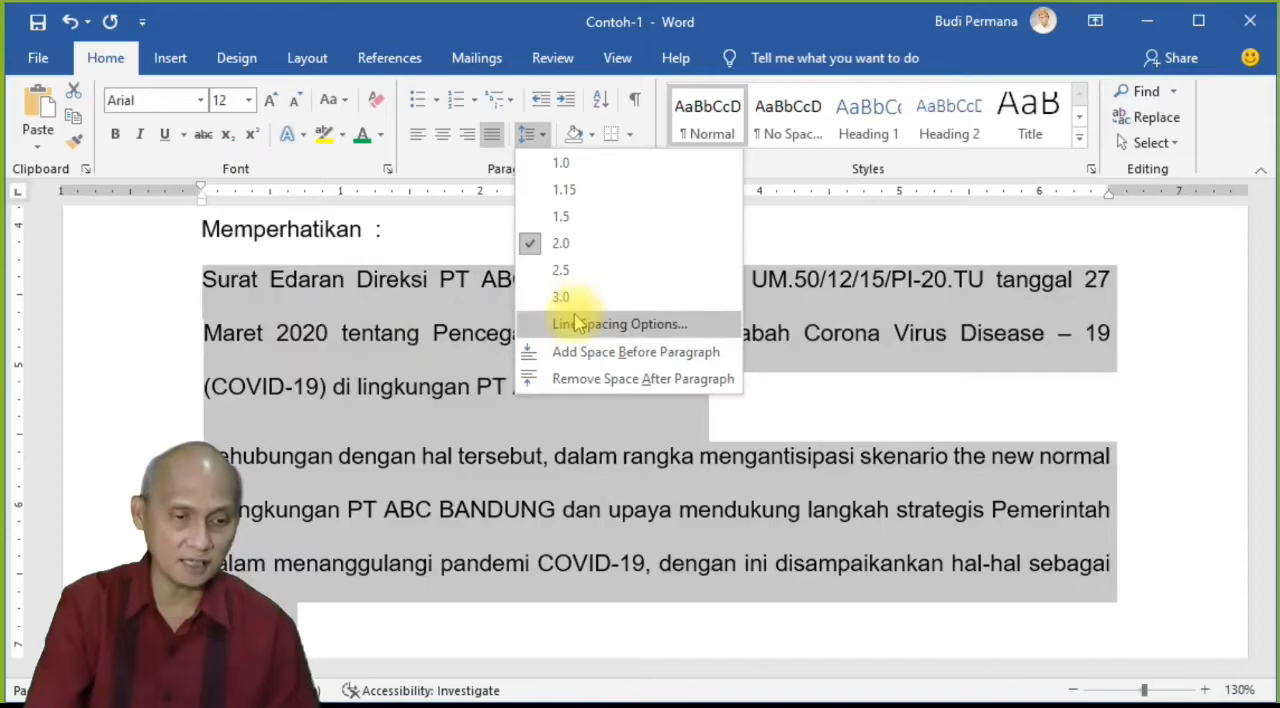
pyautogui.click(788, 236)
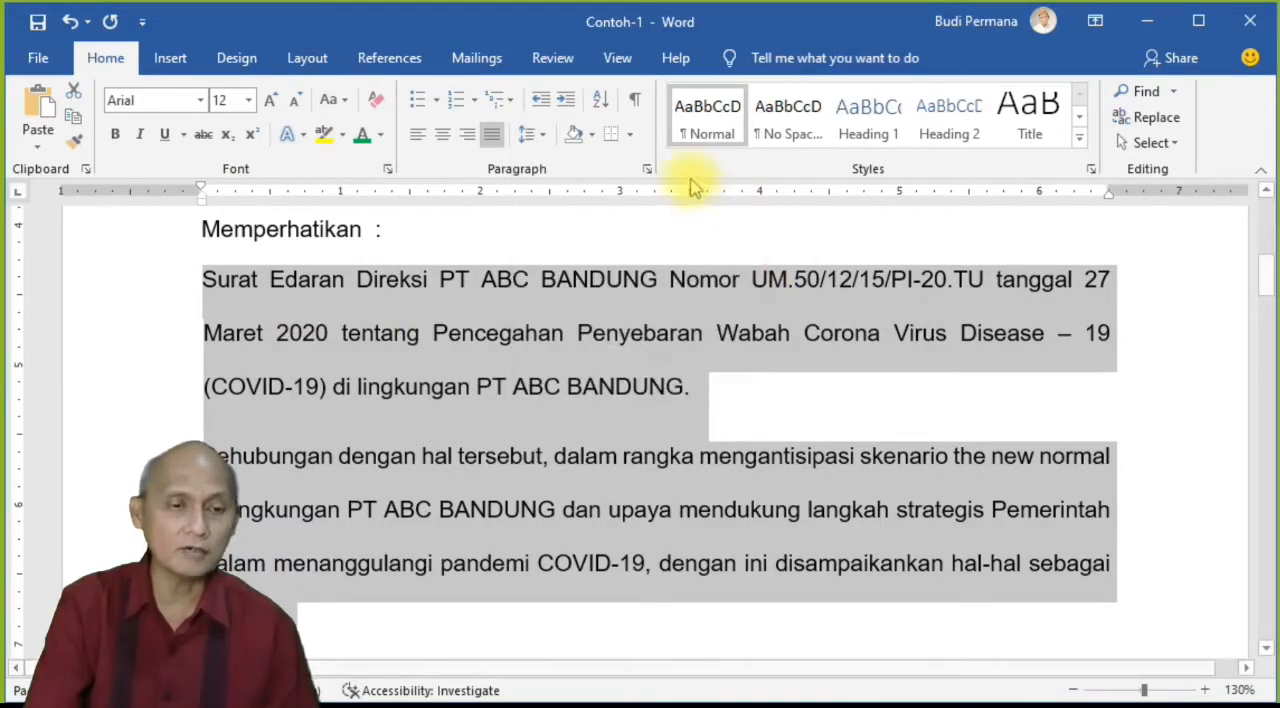
pyautogui.click(647, 170)
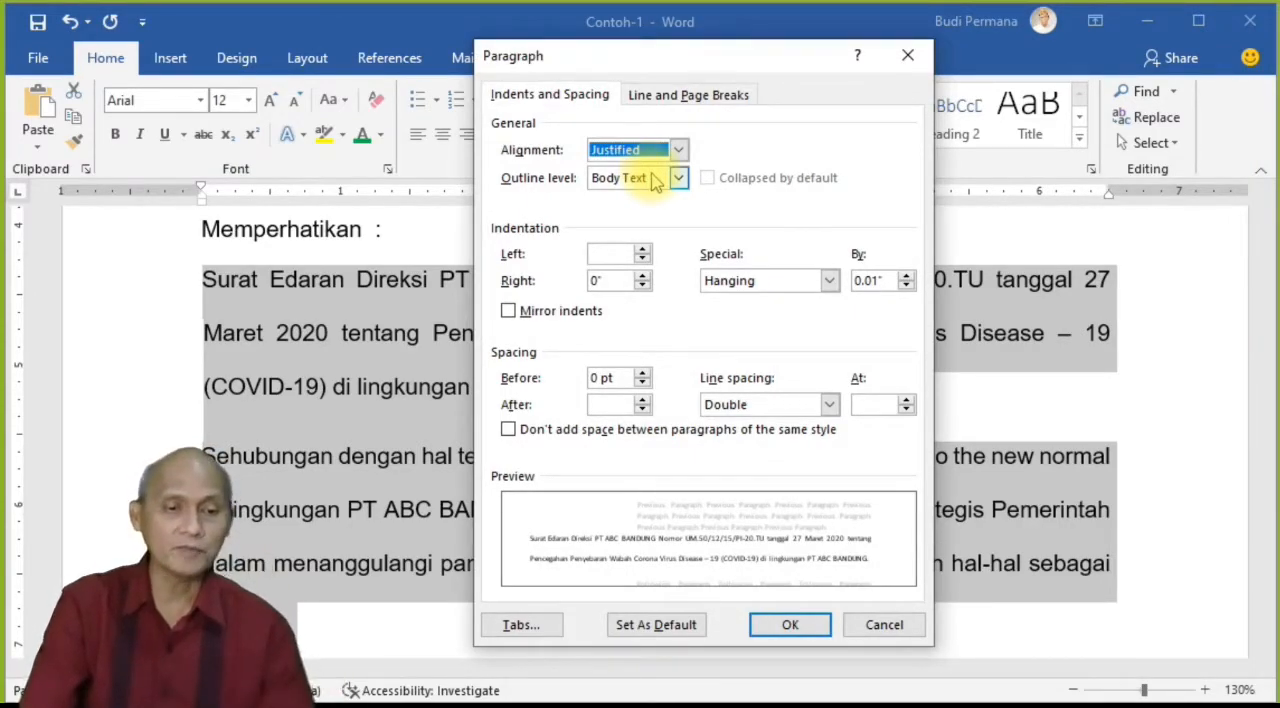
pyautogui.click(829, 404)
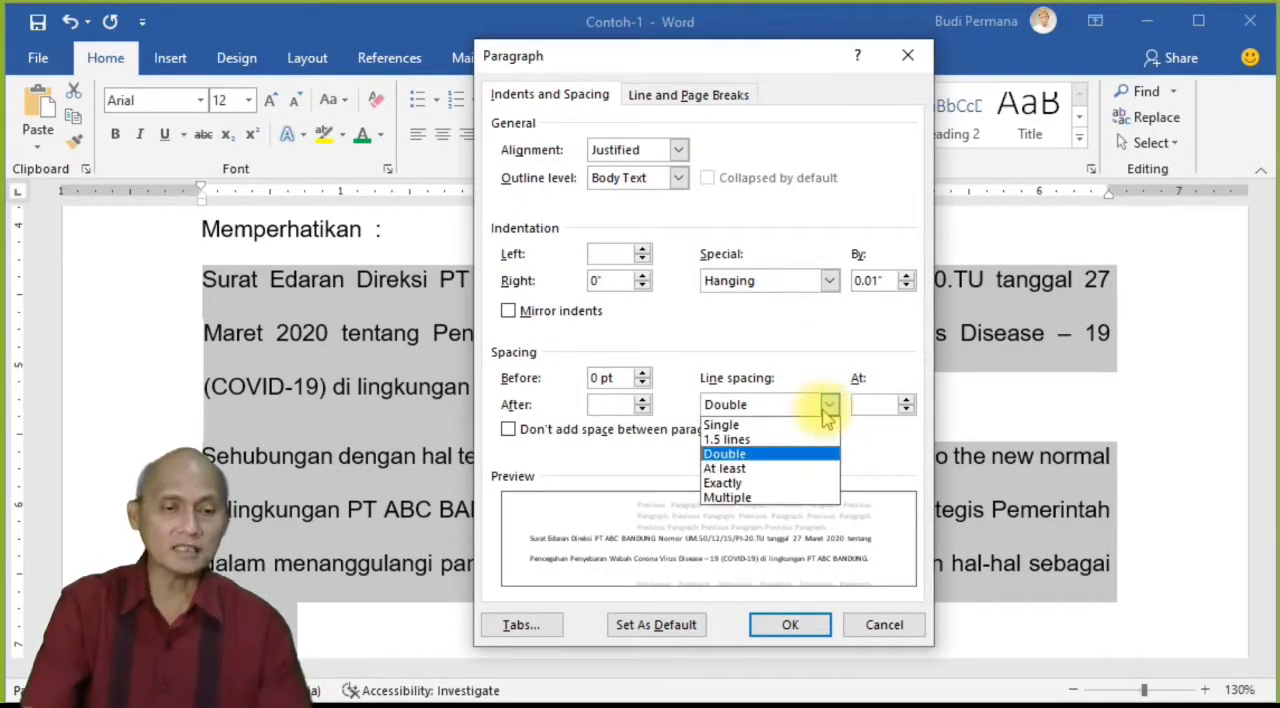
pyautogui.click(771, 430)
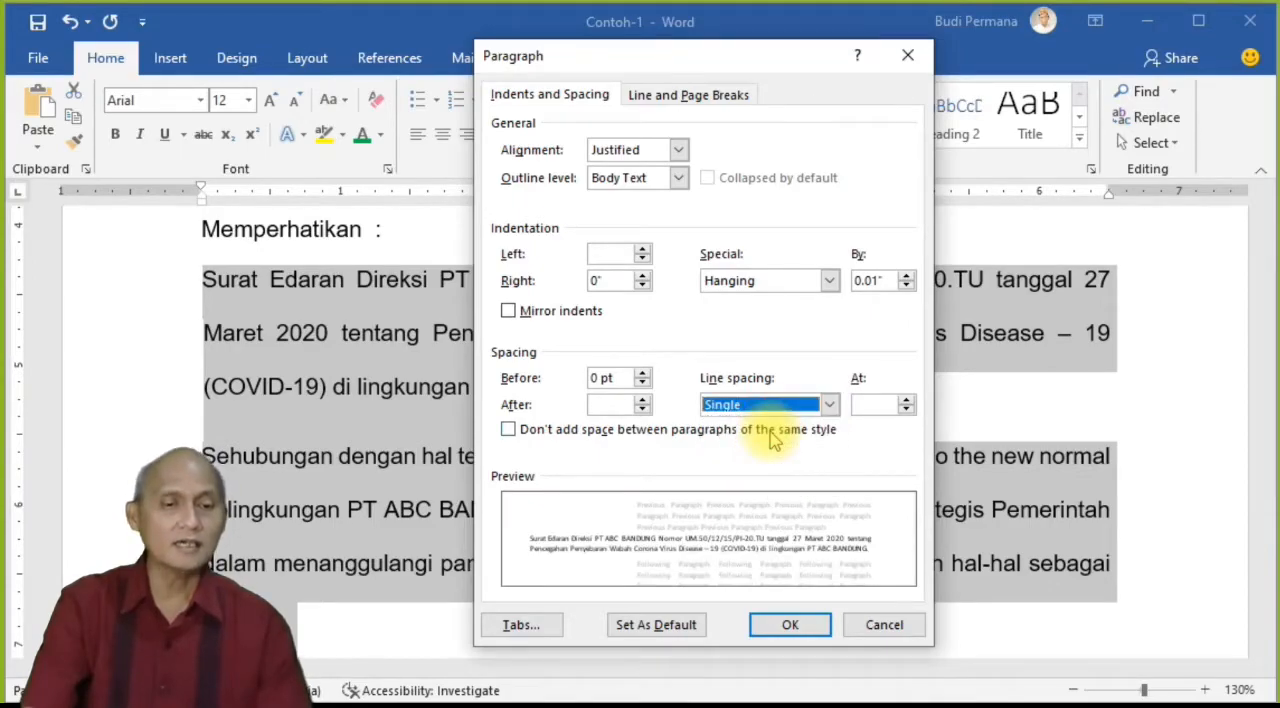
pyautogui.click(790, 627)
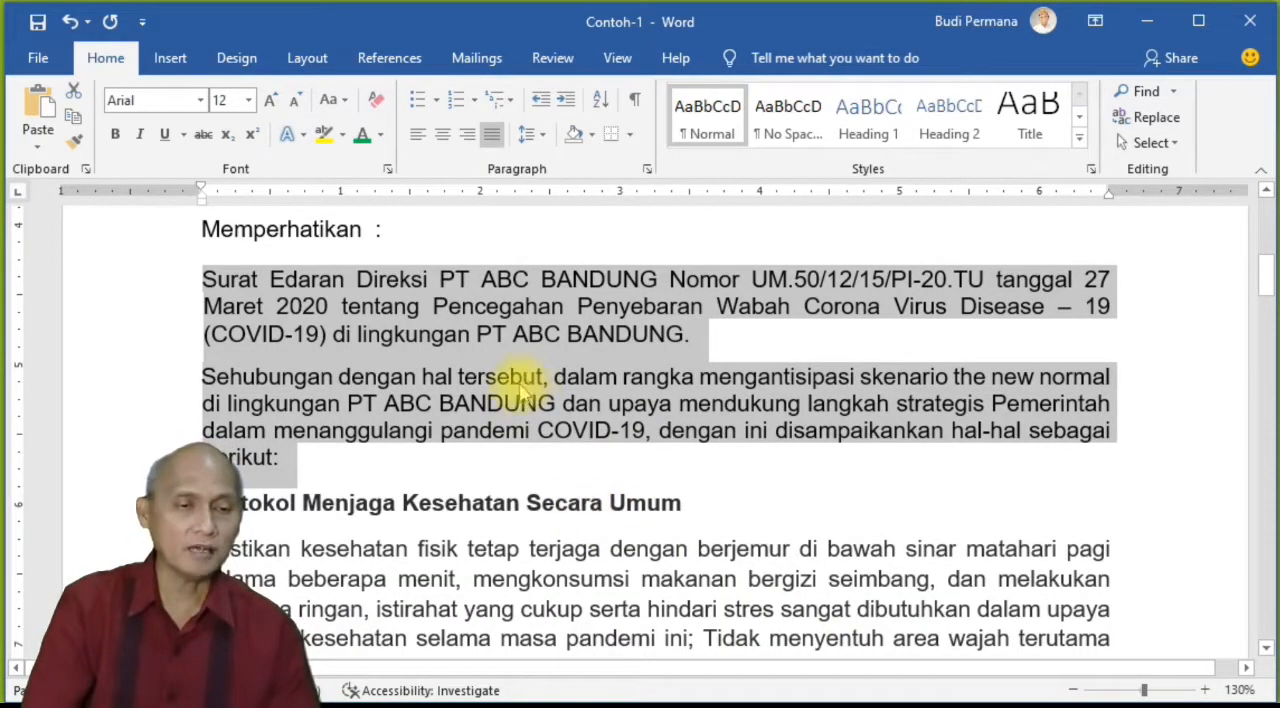
# Step: Add space before the two selected paragraphs and remove it again
pyautogui.scroll(-5, 512, 400)
pyautogui.scroll(6, 520, 410)
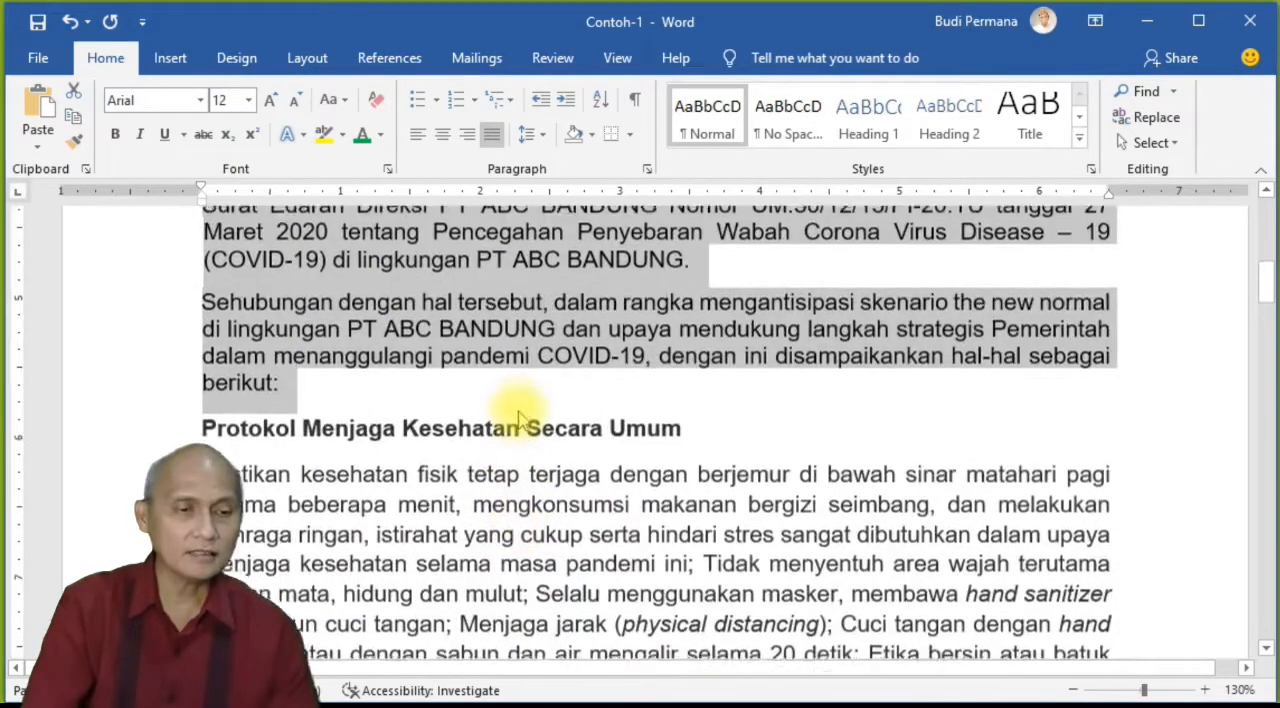
pyautogui.click(541, 136)
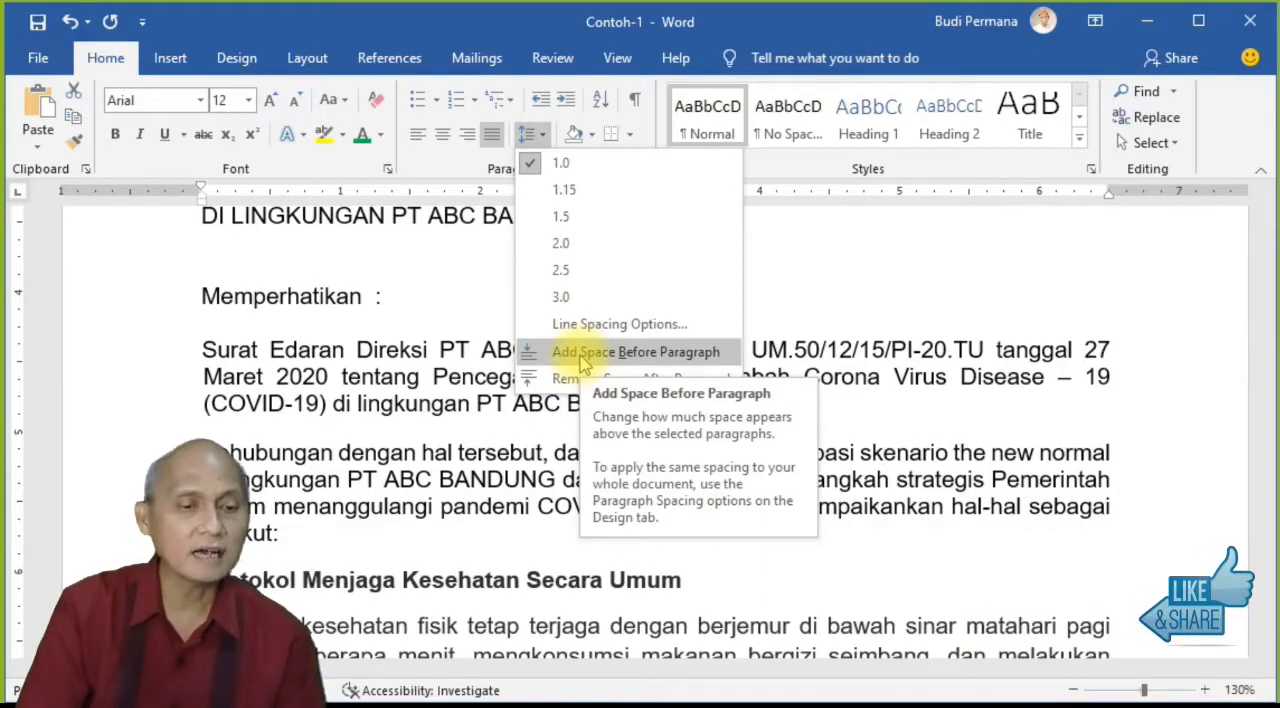
pyautogui.click(570, 358)
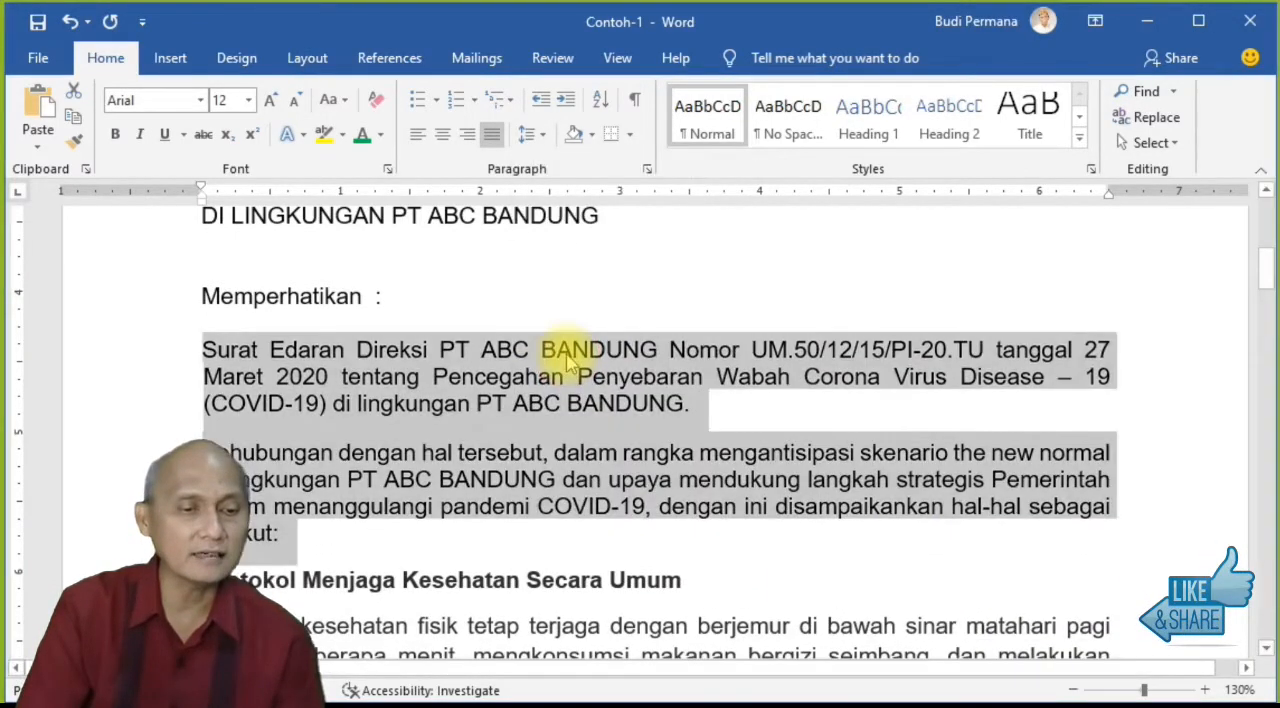
pyautogui.click(530, 134)
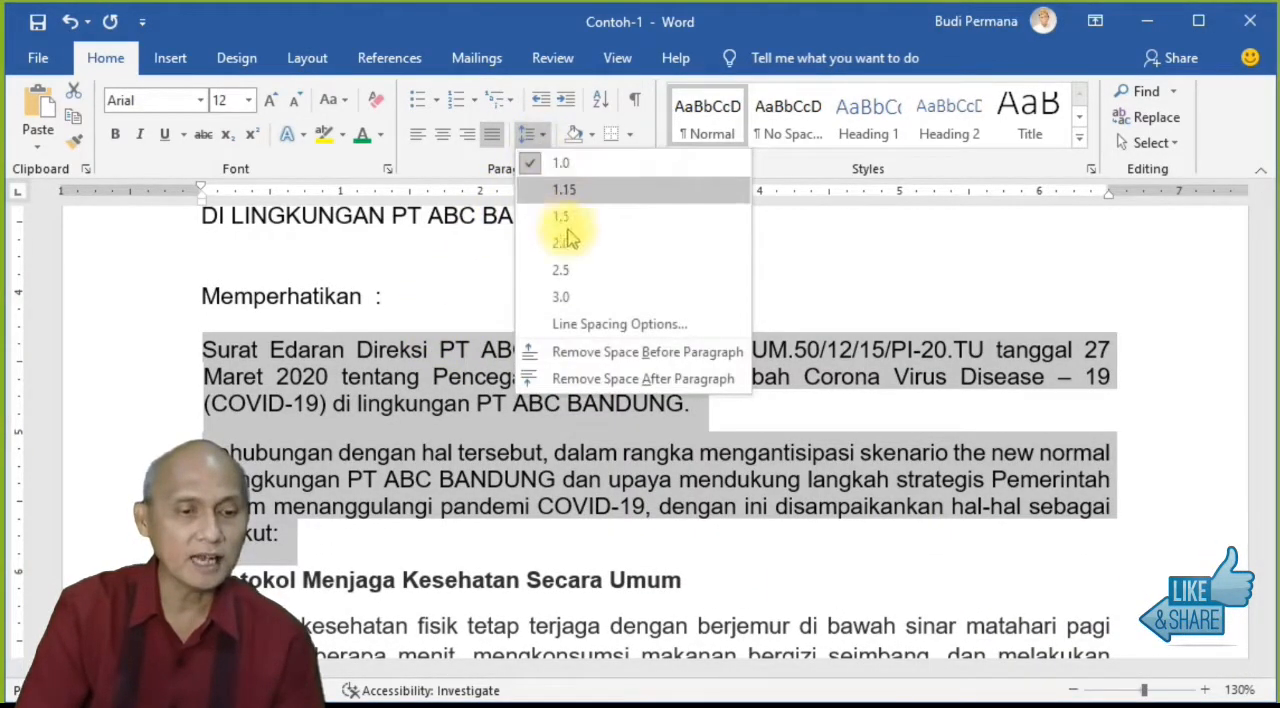
pyautogui.click(566, 354)
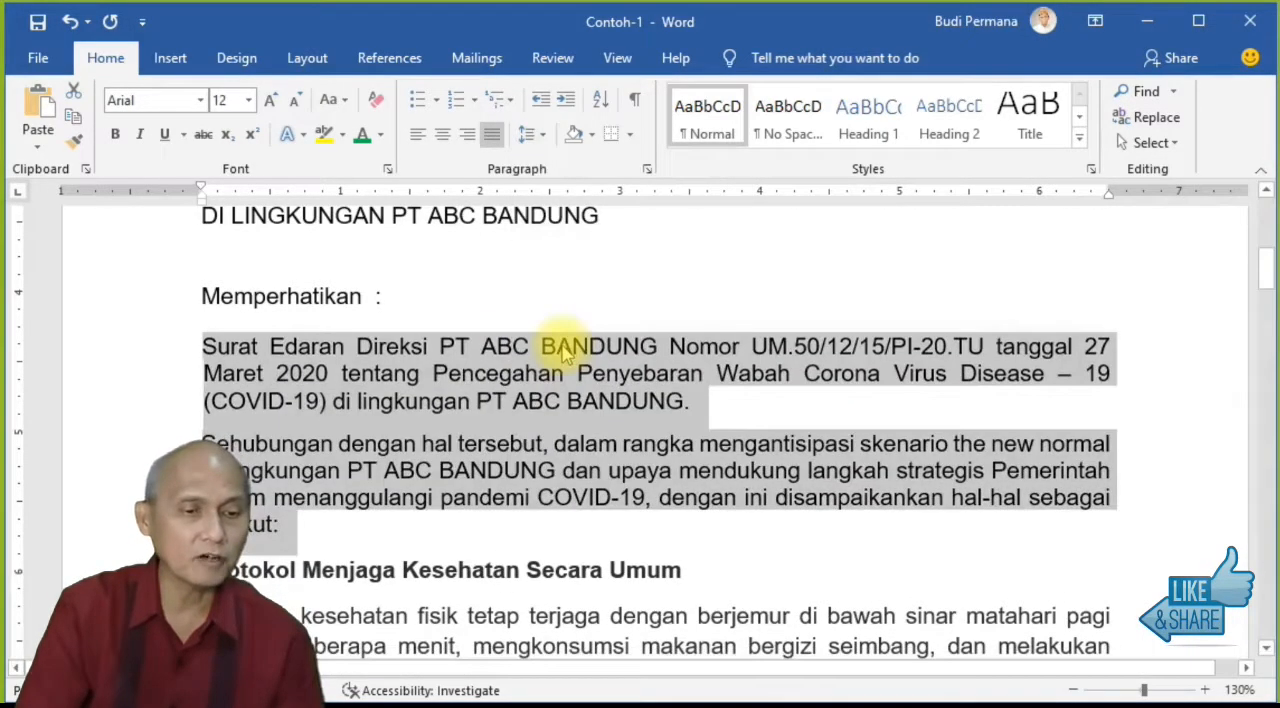
# Step: Remove the space after the two selected paragraphs
pyautogui.click(530, 134)
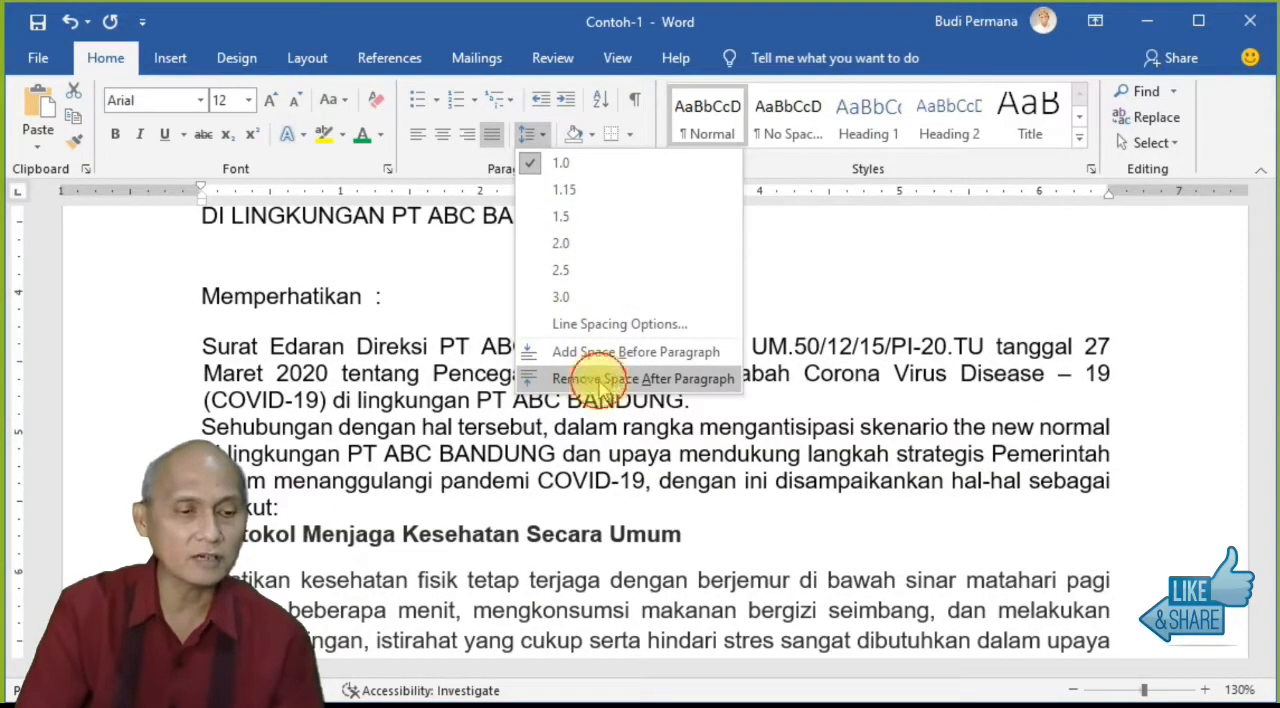
pyautogui.click(603, 382)
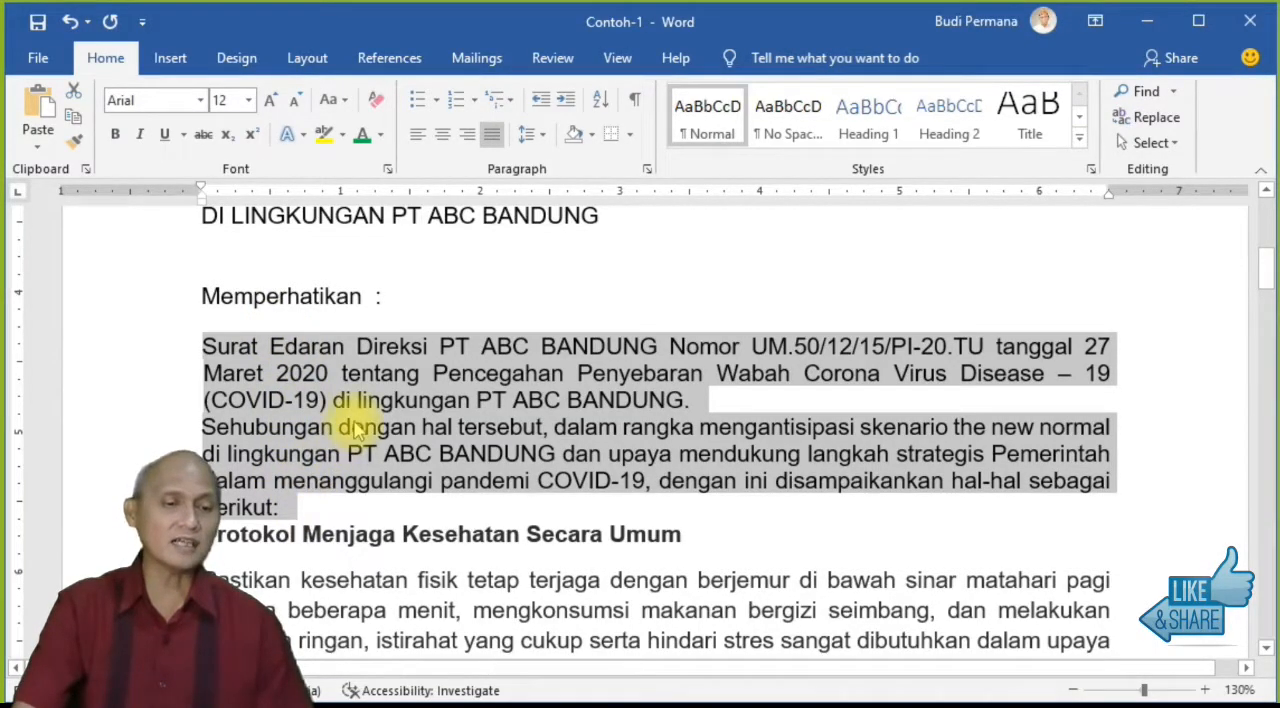
# Step: Add space before and space after the two selected paragraphs below "Memperhatikan"
pyautogui.click(549, 146)
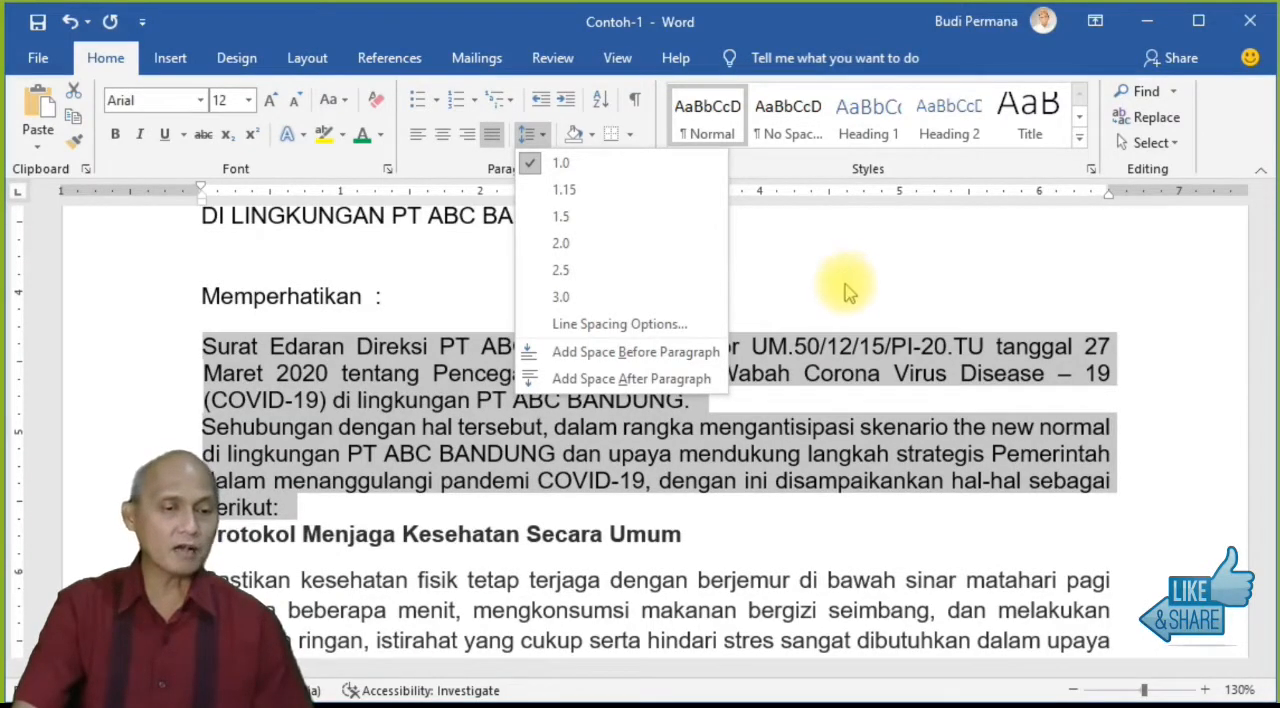
pyautogui.click(712, 350)
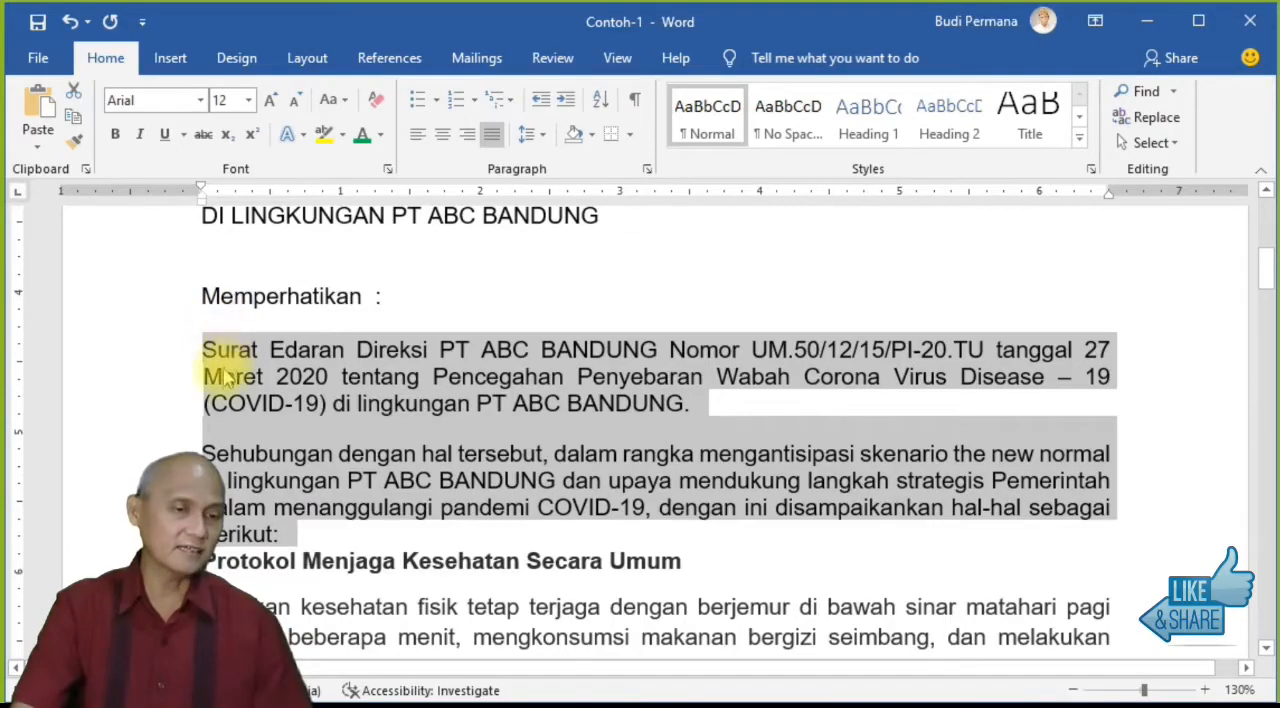
pyautogui.click(543, 136)
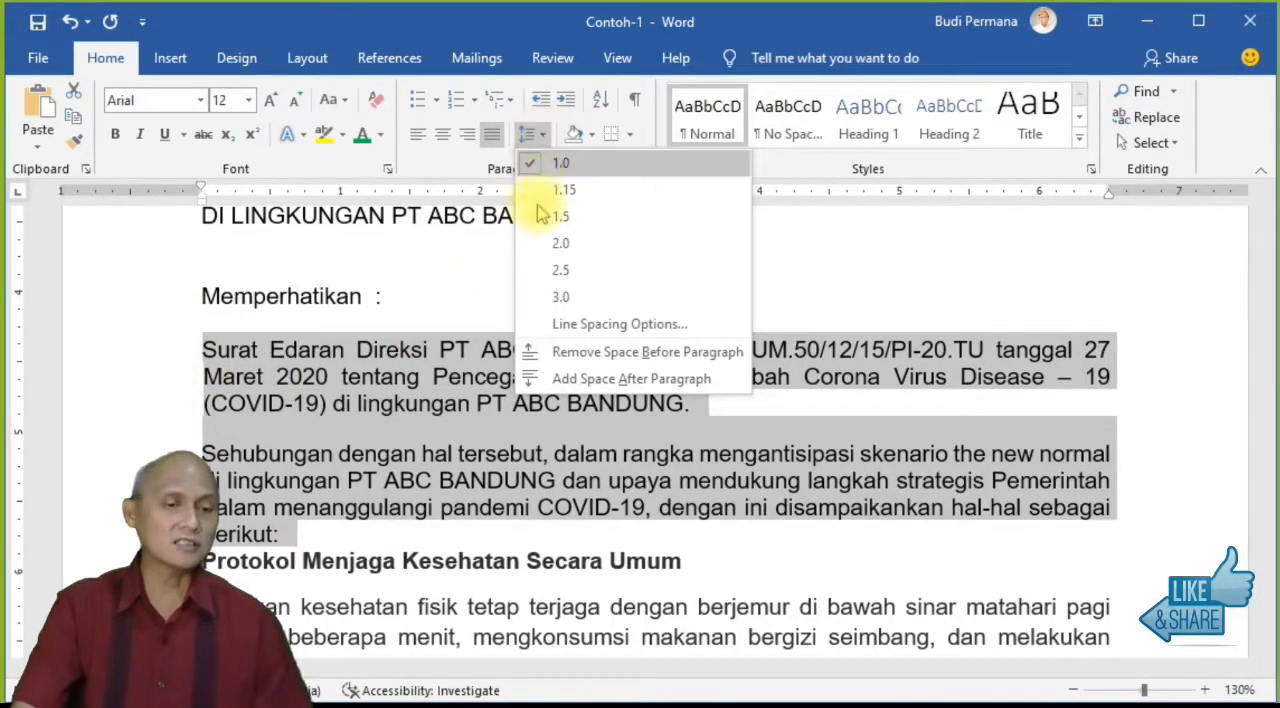
pyautogui.click(590, 385)
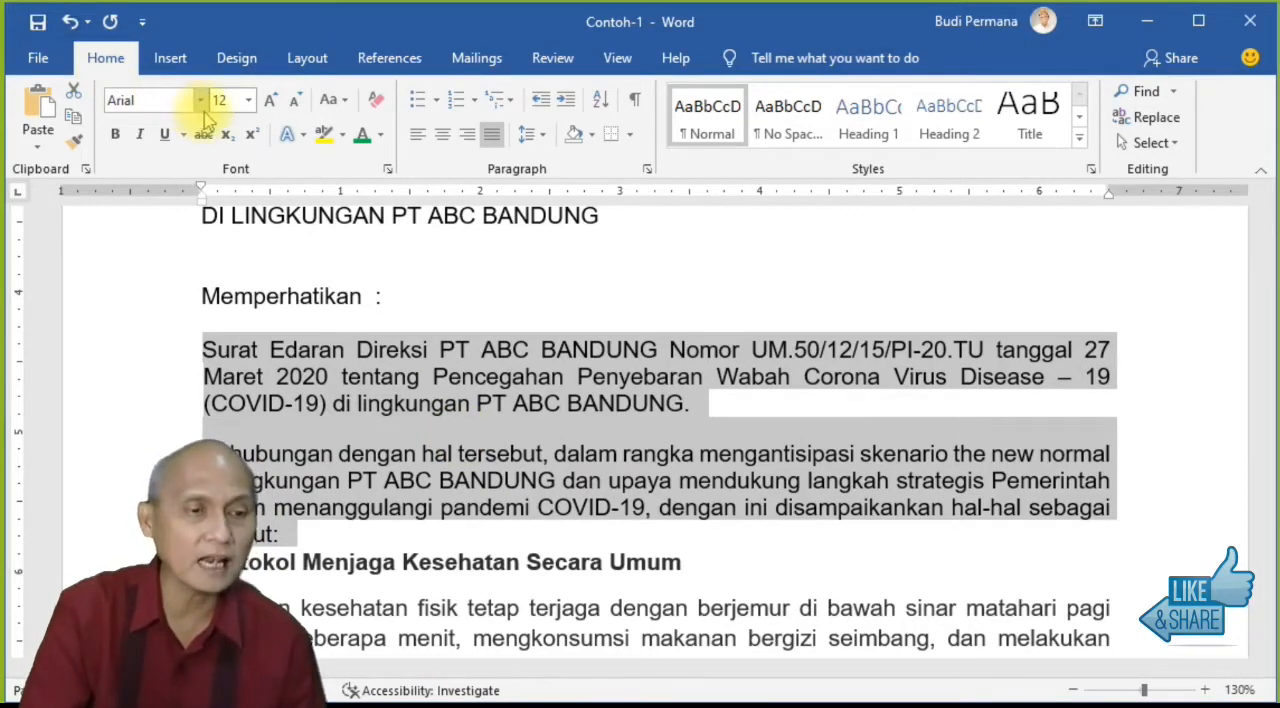
# Step: Increase the spacing before the two selected paragraphs below "Memperhatikan" to 48 pt using the Layout paragraph spacing settings
pyautogui.click(307, 57)
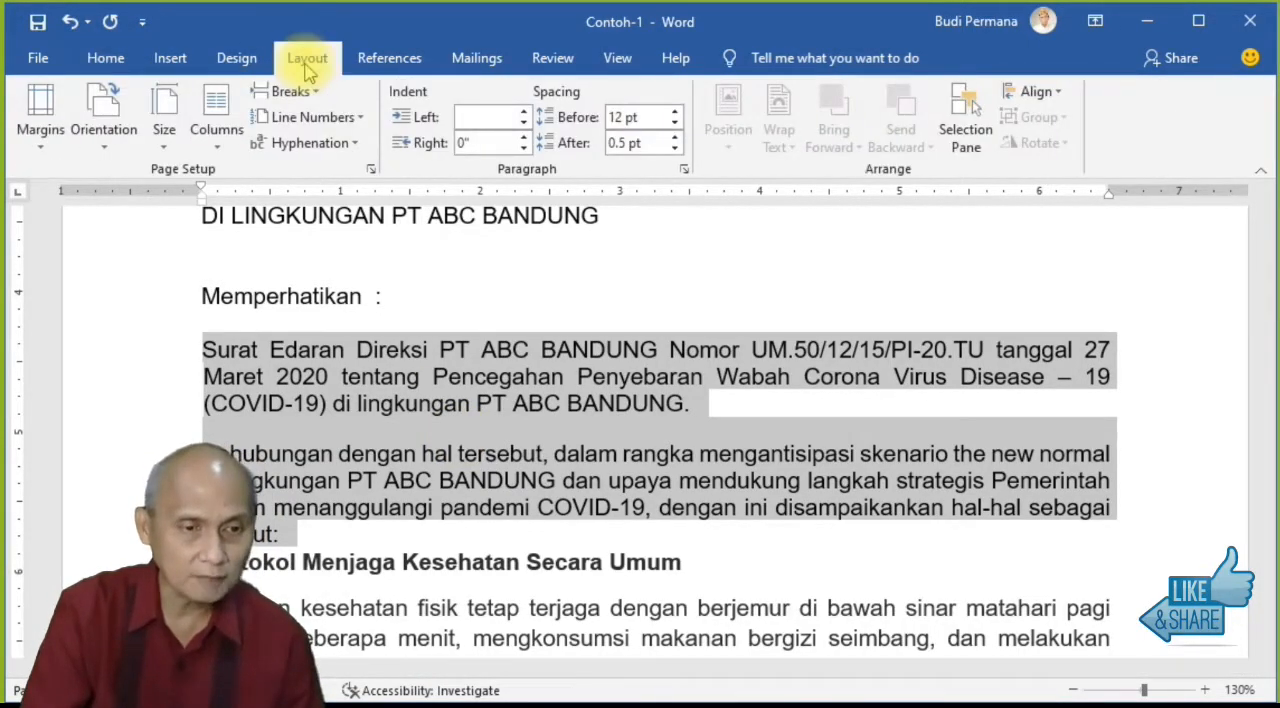
pyautogui.click(674, 112)
pyautogui.click(674, 112)
pyautogui.click(674, 112)
pyautogui.click(674, 112)
pyautogui.click(674, 112)
pyautogui.click(674, 112)
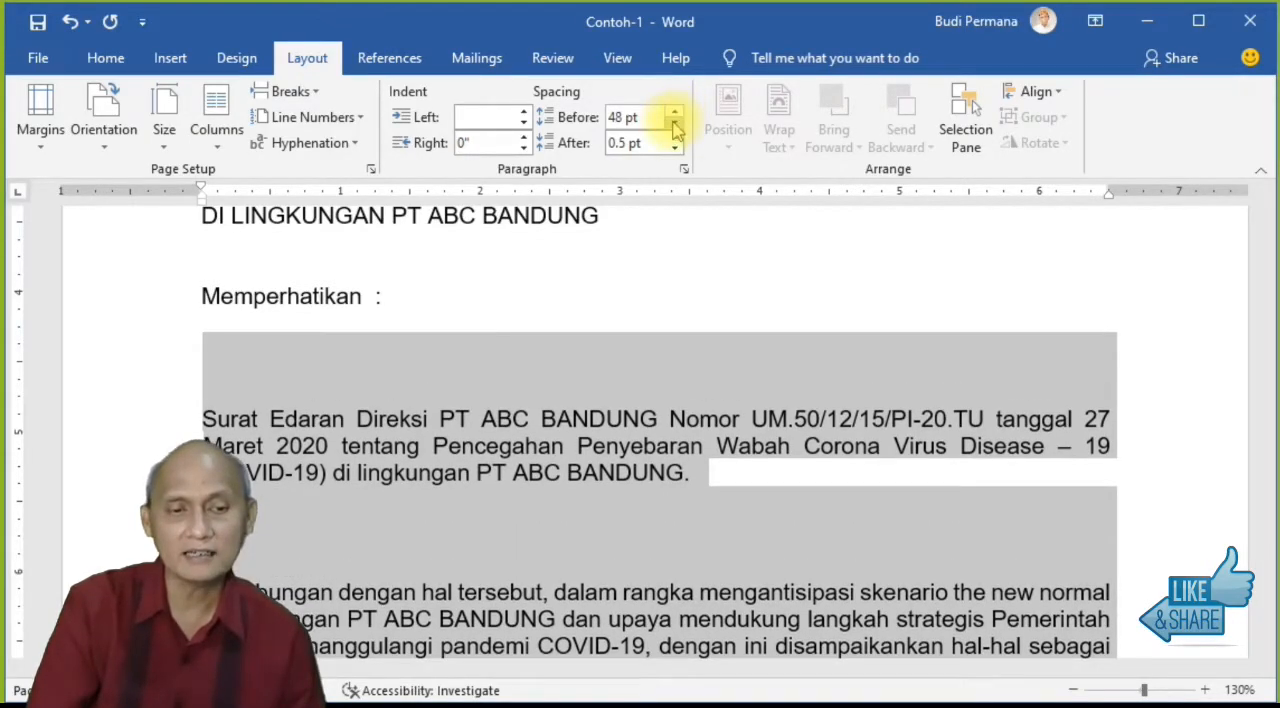
# Step: Set both the spacing before and the spacing after of the two selected paragraphs to 12 pt
pyautogui.click(674, 123)
pyautogui.click(674, 123)
pyautogui.click(674, 123)
pyautogui.click(674, 123)
pyautogui.click(674, 123)
pyautogui.click(674, 123)
pyautogui.click(674, 123)
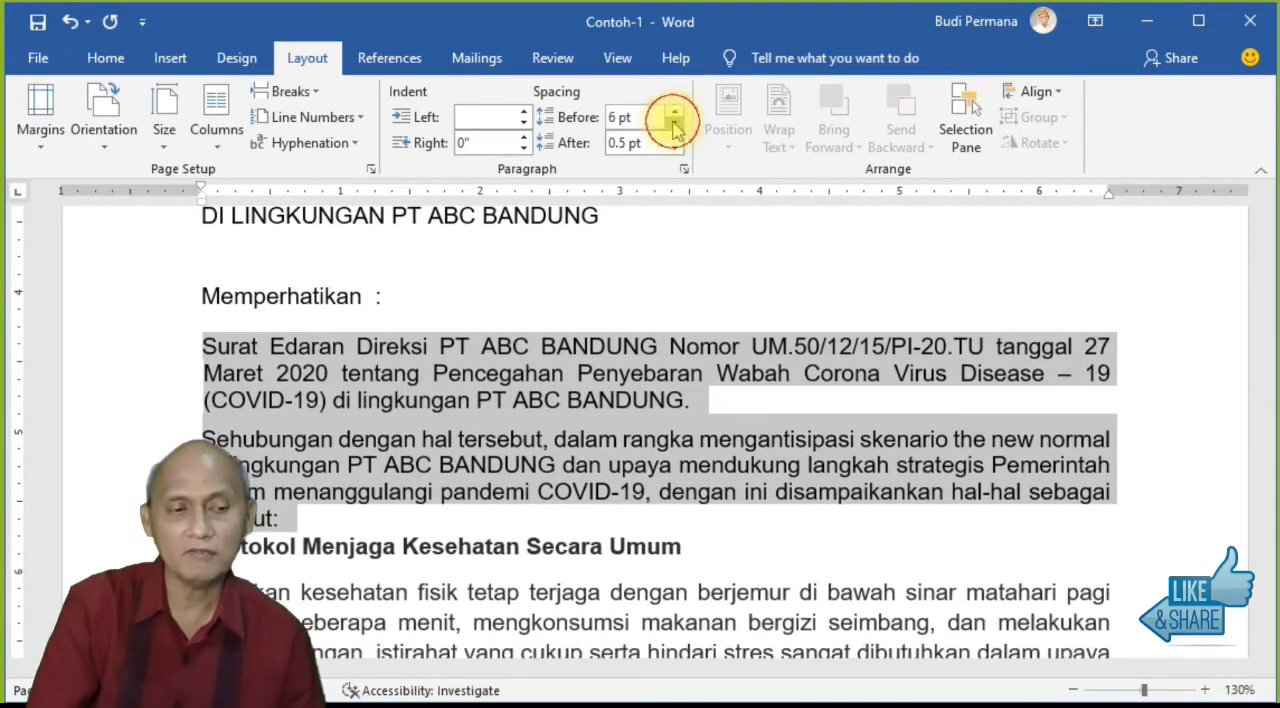
pyautogui.click(674, 112)
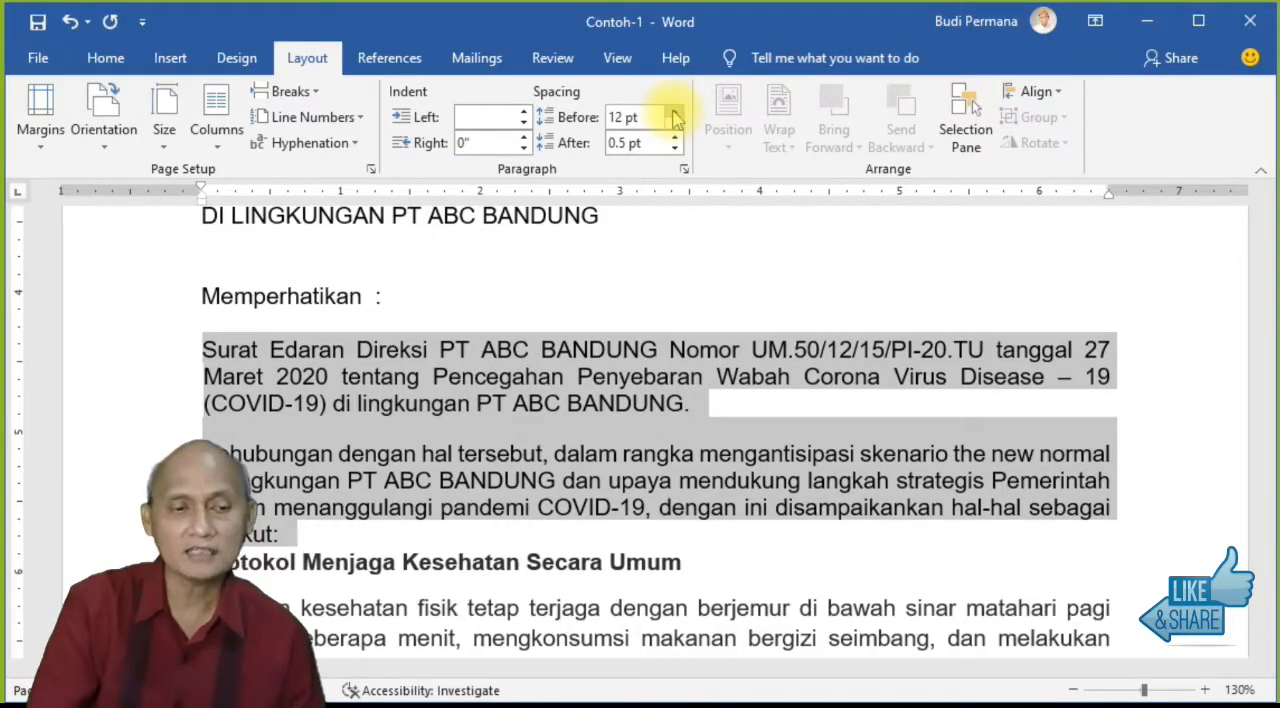
pyautogui.click(674, 139)
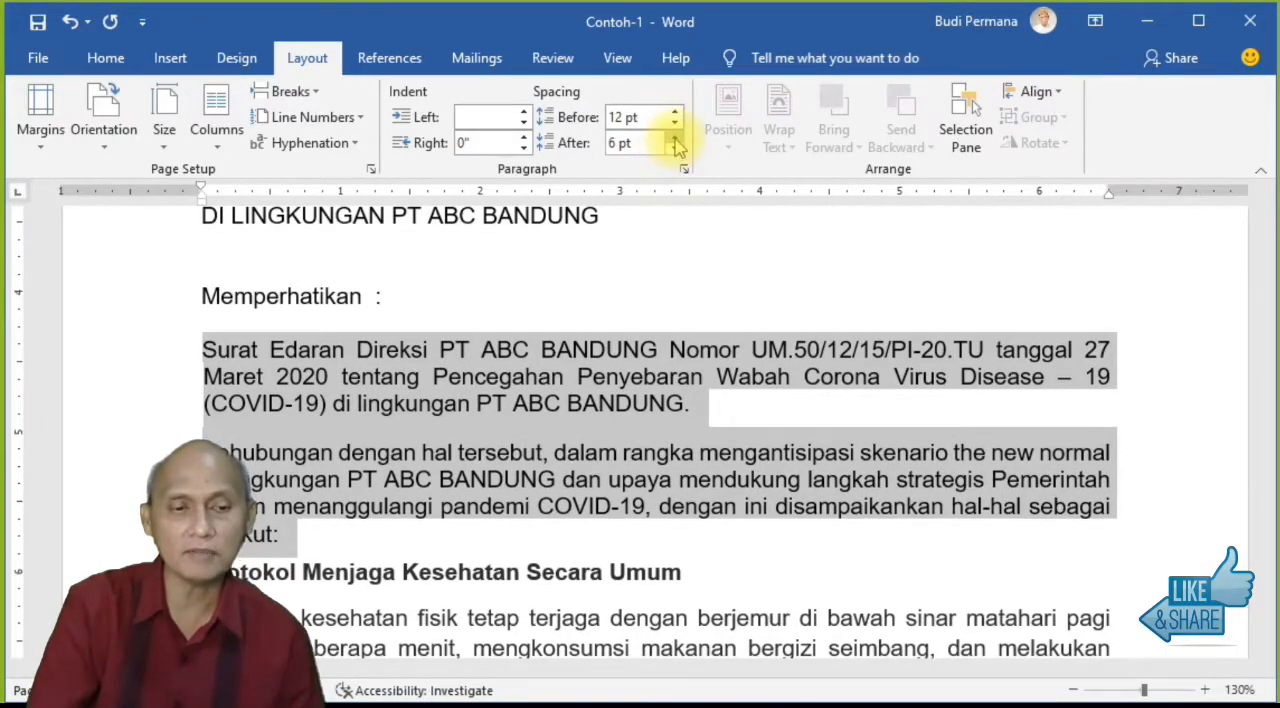
pyautogui.click(674, 139)
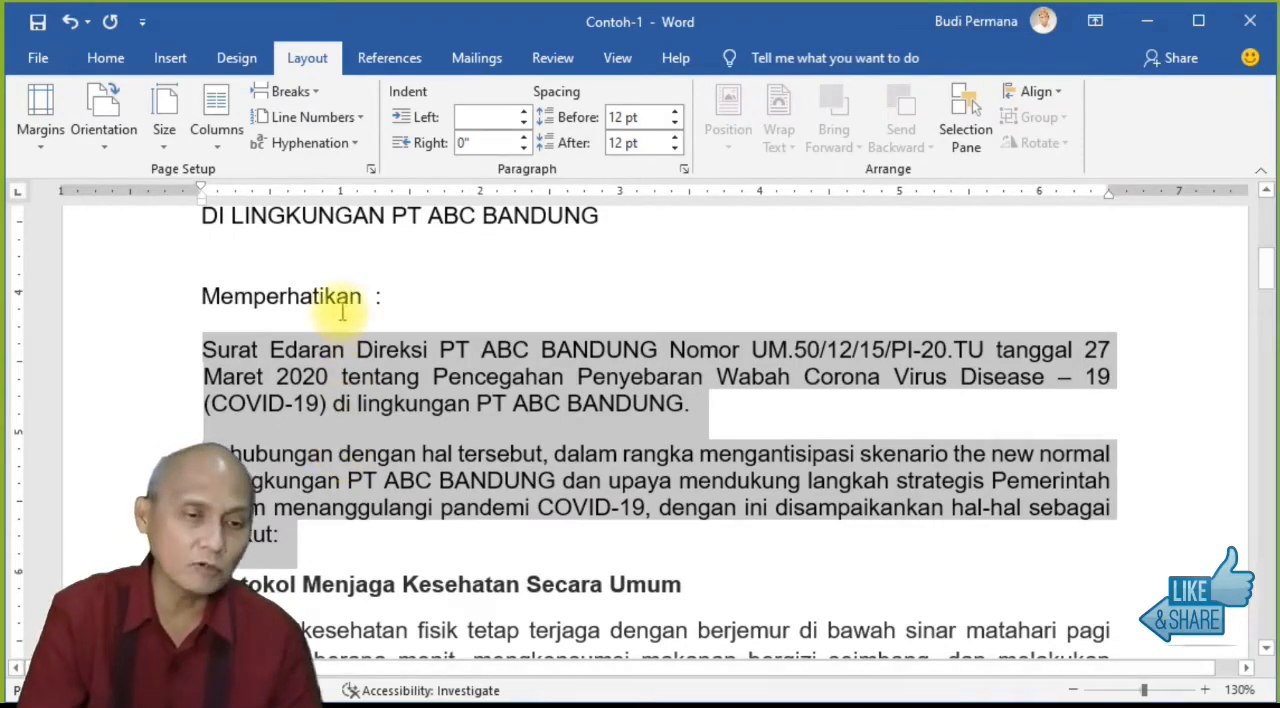
# Step: Set the spacing before and after the two selected paragraphs to 0 pt
pyautogui.click(650, 118)
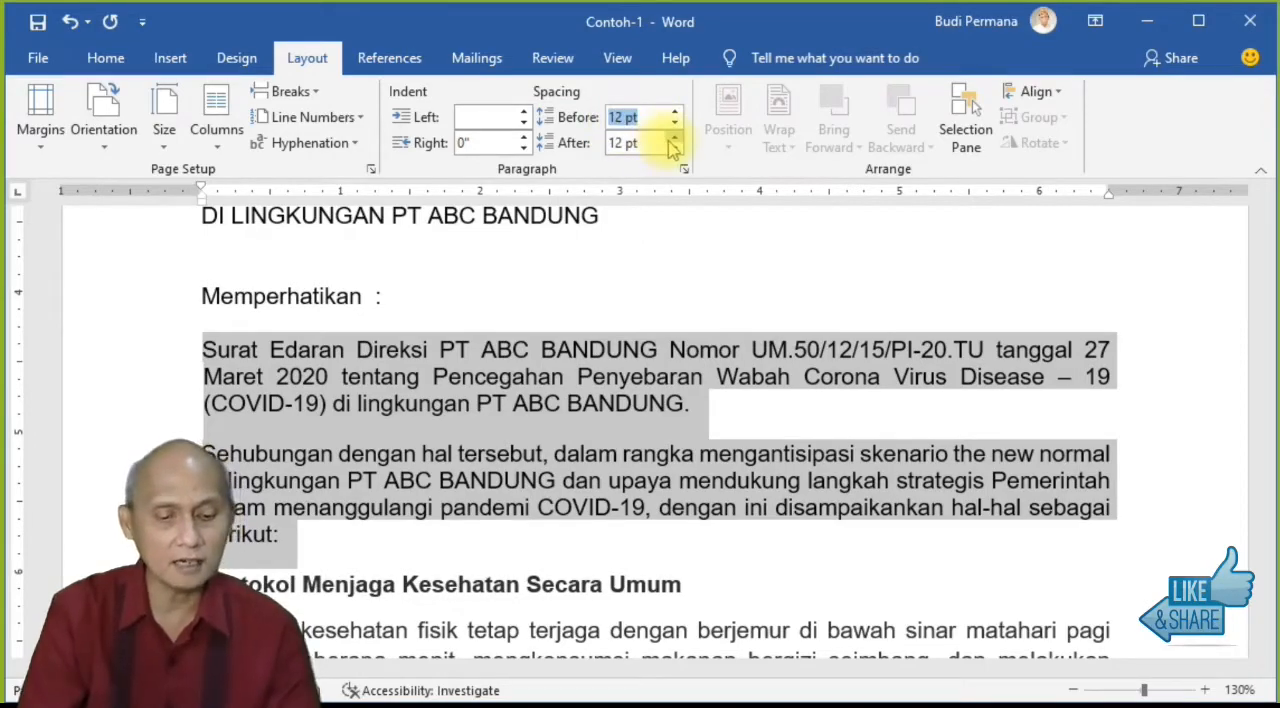
pyautogui.write('0')
pyautogui.press('Tab')
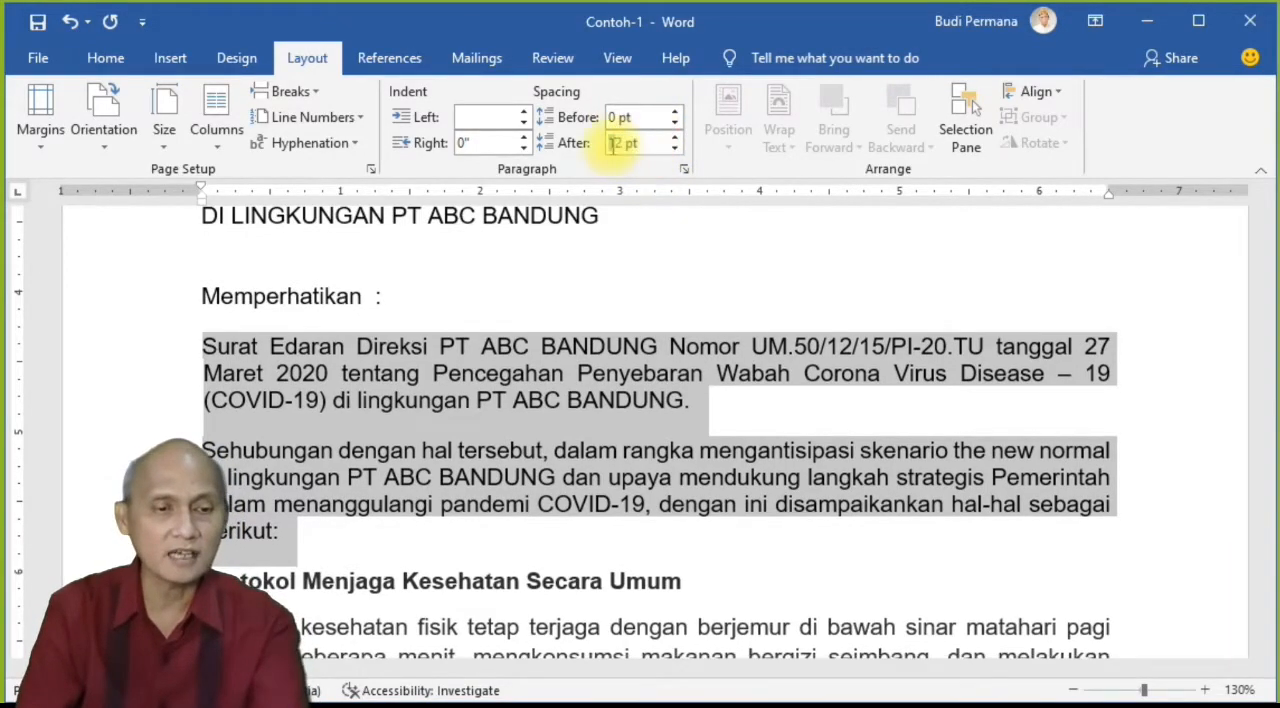
pyautogui.write('0')
pyautogui.press('Return')
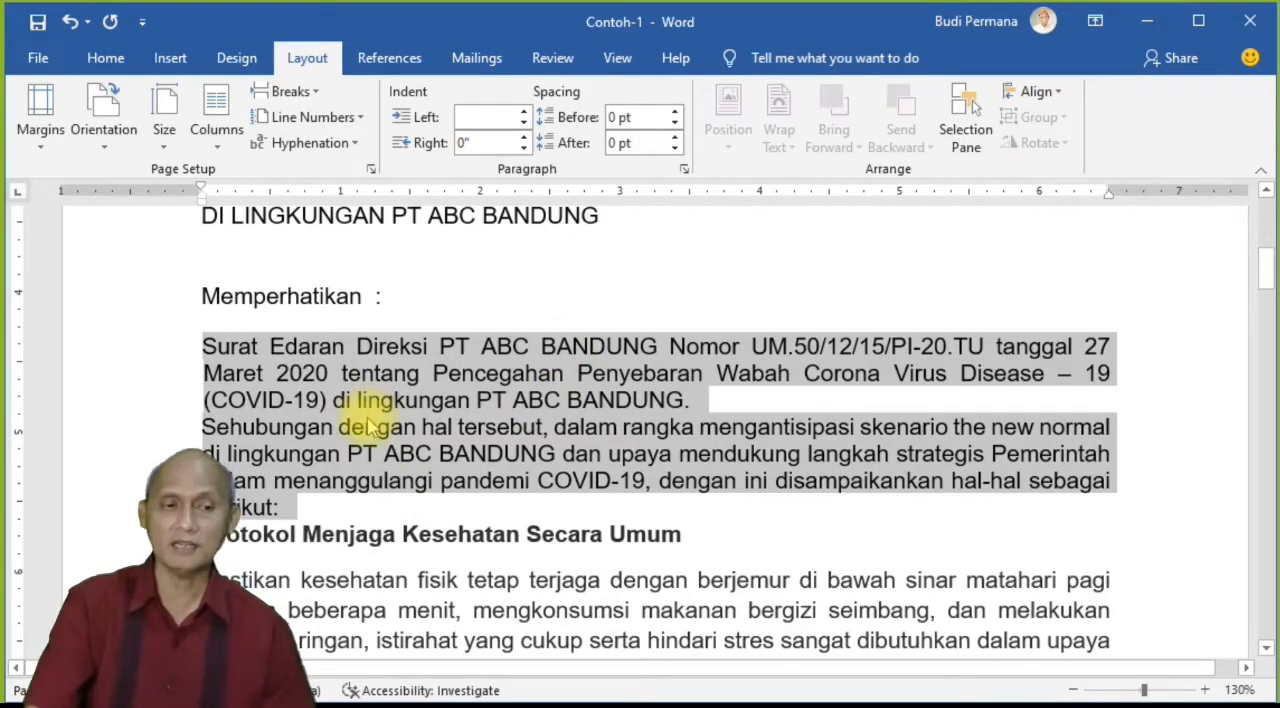
# Step: Add space before and after the two selected paragraphs with the Line and Paragraph Spacing options
pyautogui.click(106, 57)
pyautogui.click(538, 134)
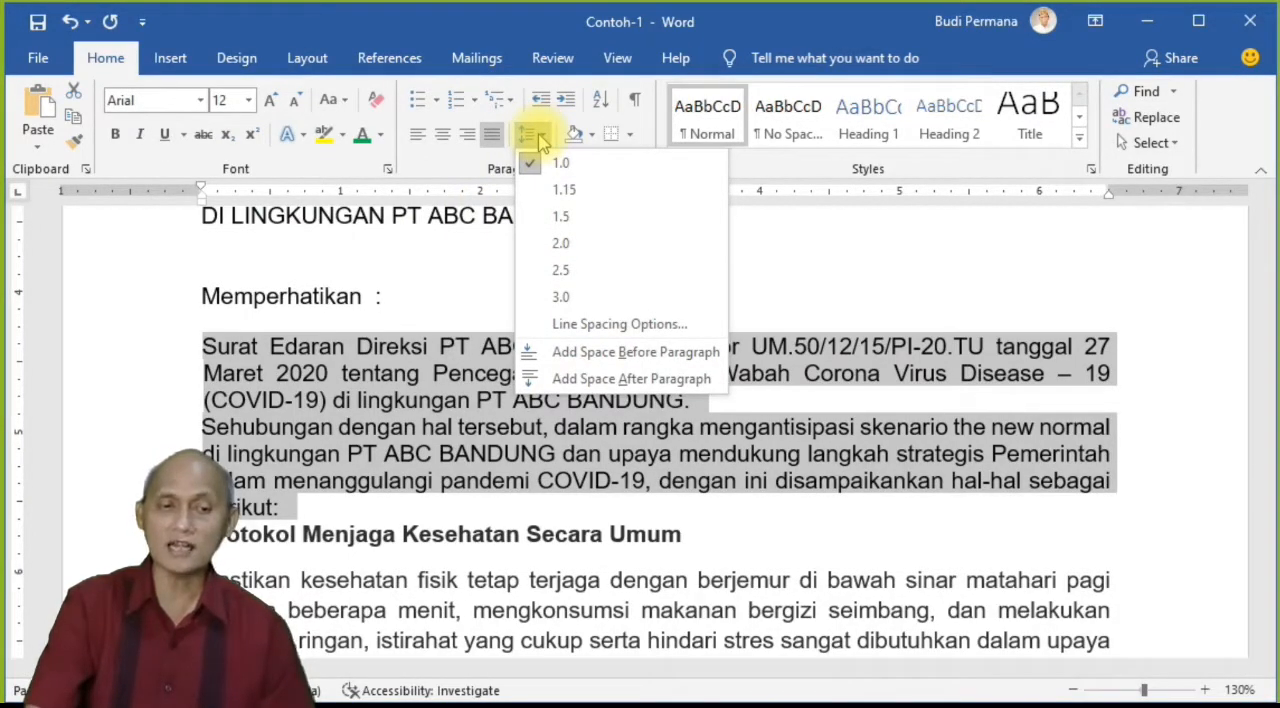
pyautogui.click(580, 354)
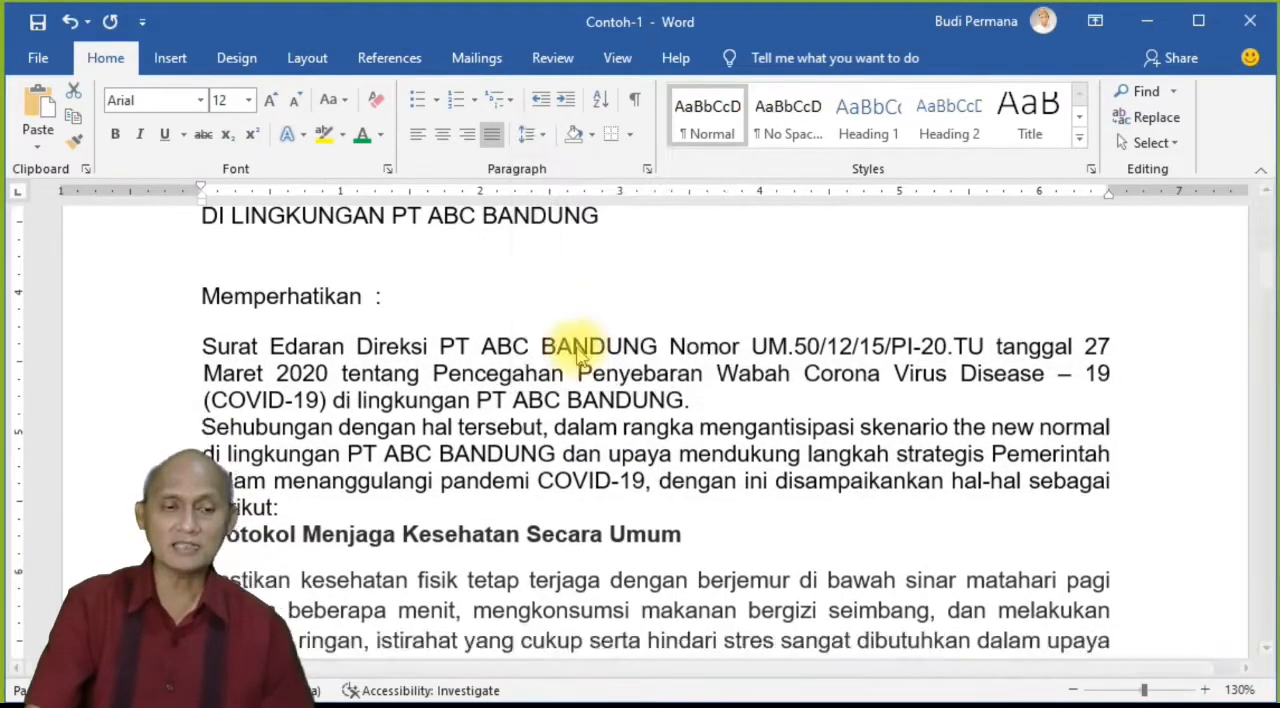
pyautogui.click(538, 134)
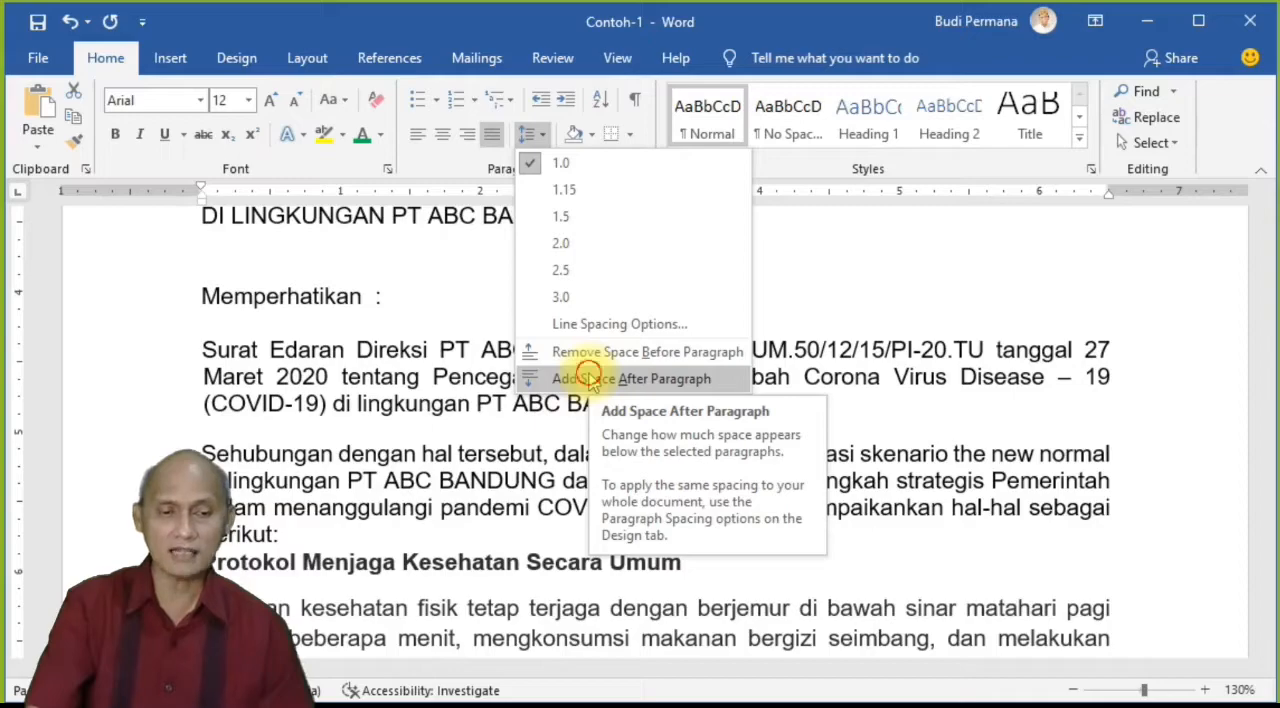
pyautogui.click(590, 380)
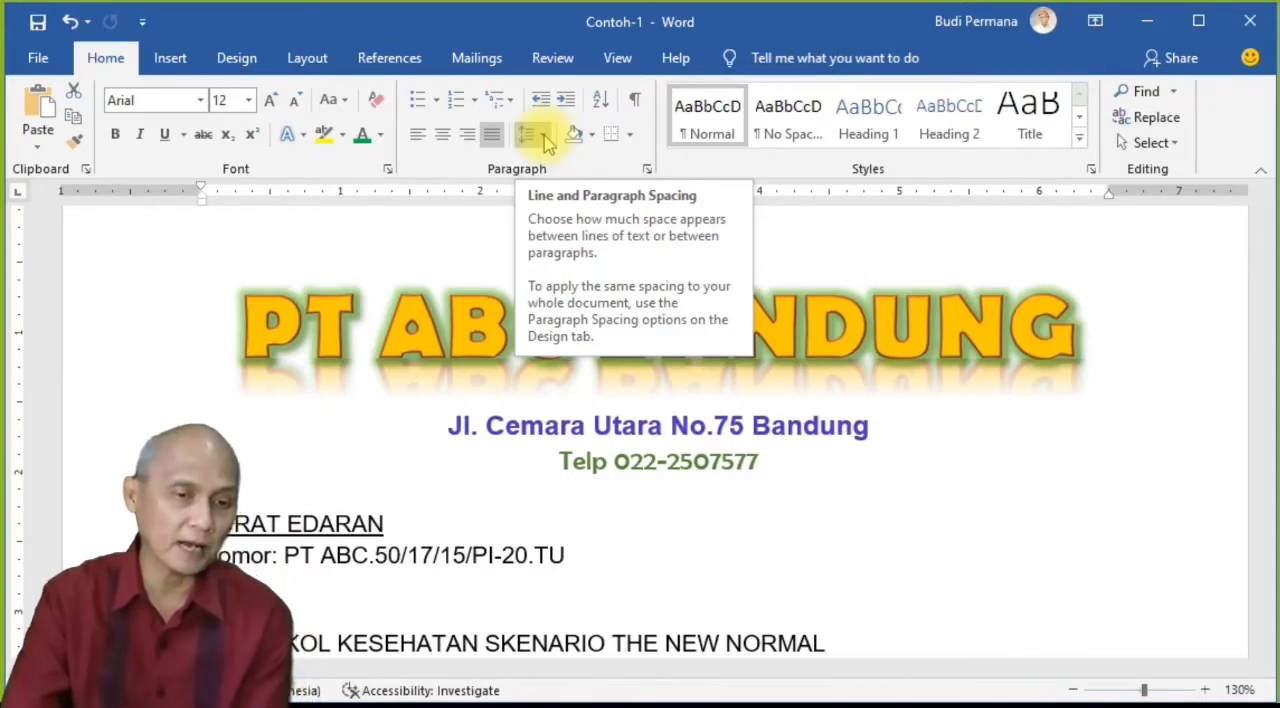
# Step: Shade the three letterhead lines, from the "PT ABC BANDUNG" title to the telephone line, with a light gold theme colour
pyautogui.click(379, 330)
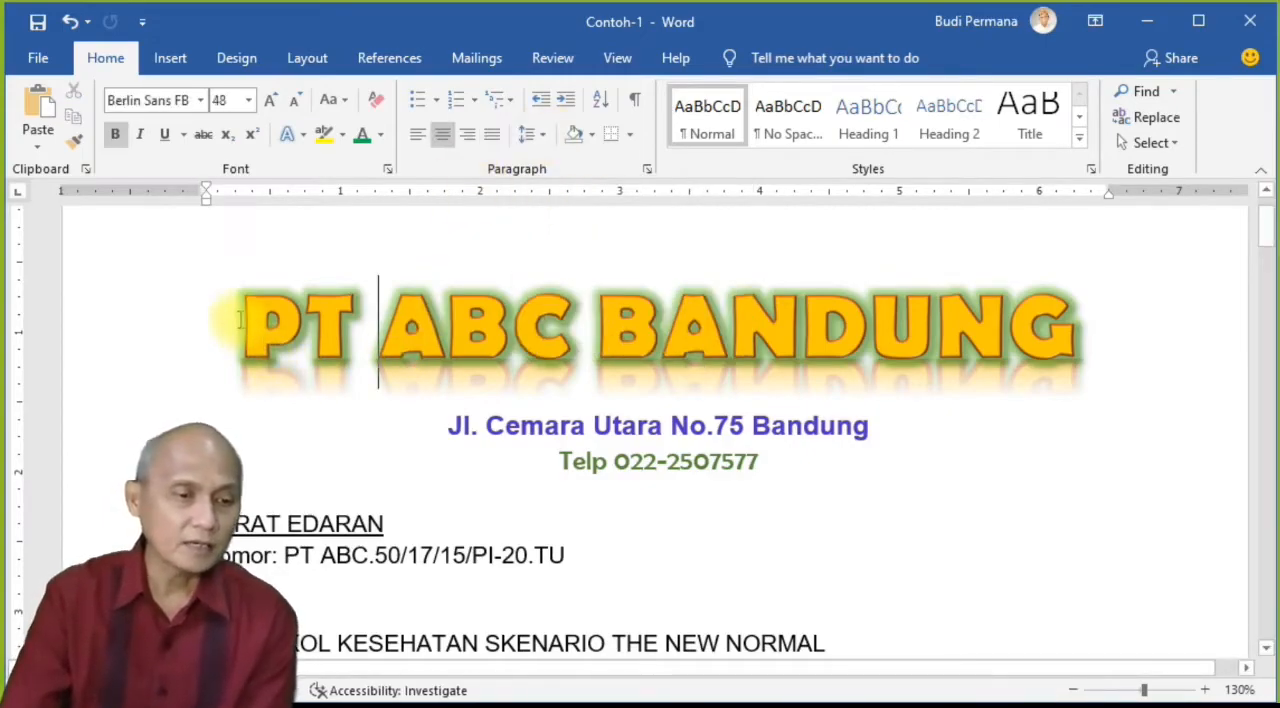
pyautogui.moveTo(237, 318); pyautogui.dragTo(755, 330)
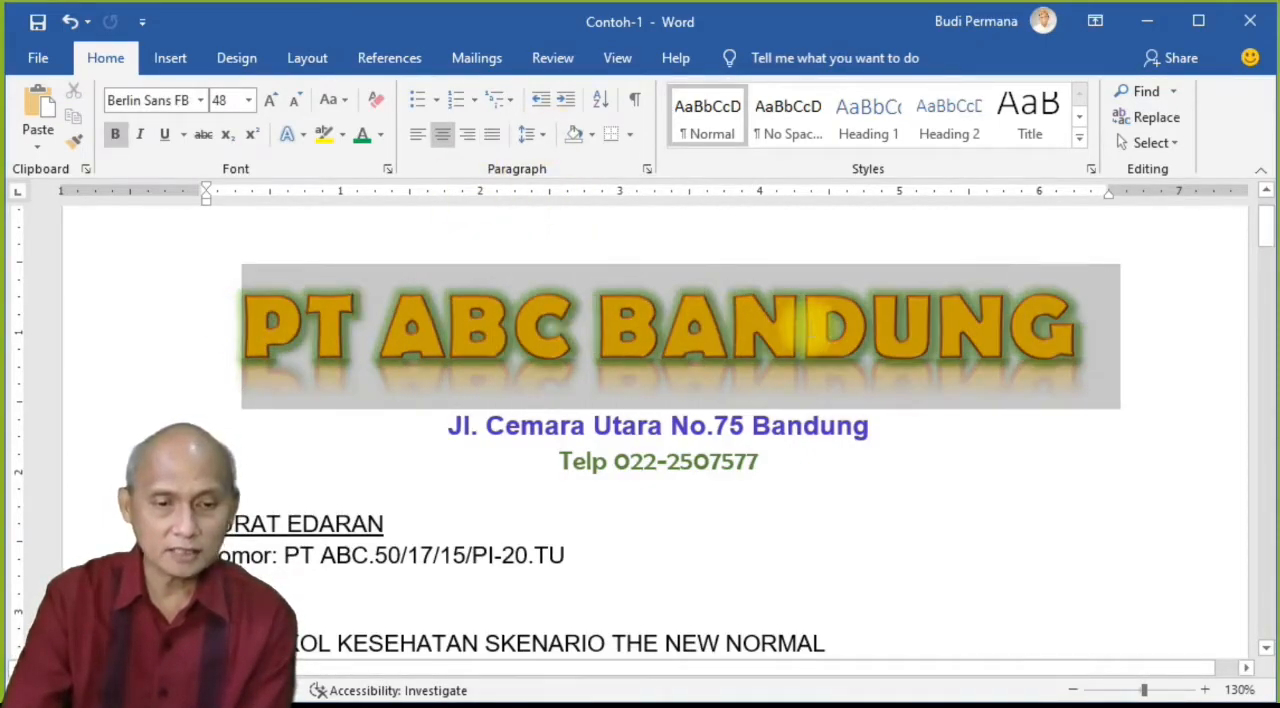
pyautogui.moveTo(820, 370); pyautogui.dragTo(826, 449)
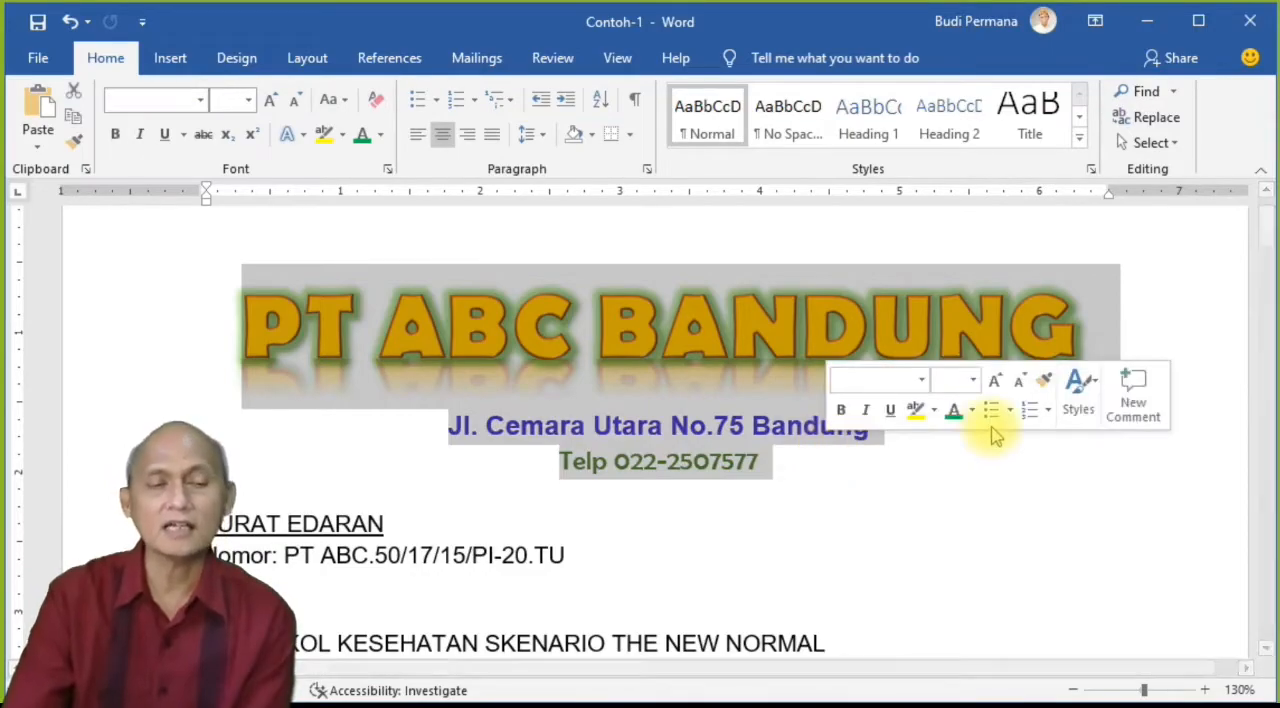
pyautogui.click(592, 135)
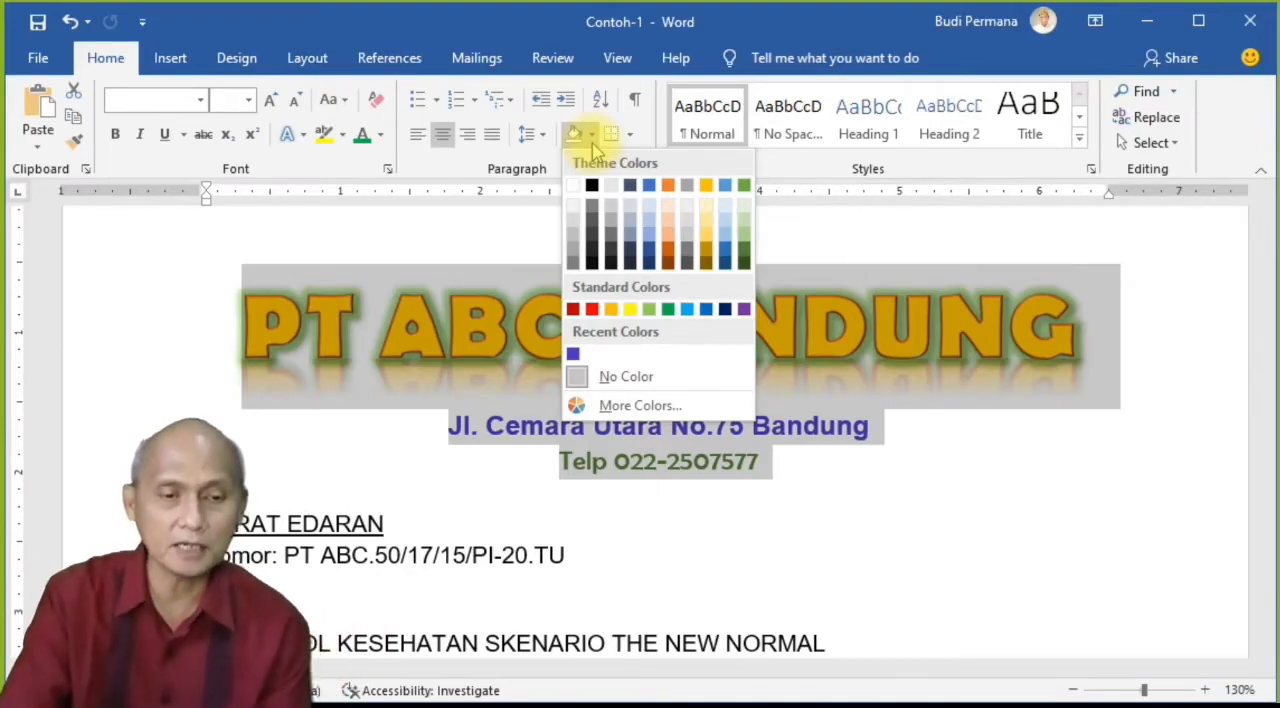
pyautogui.click(708, 233)
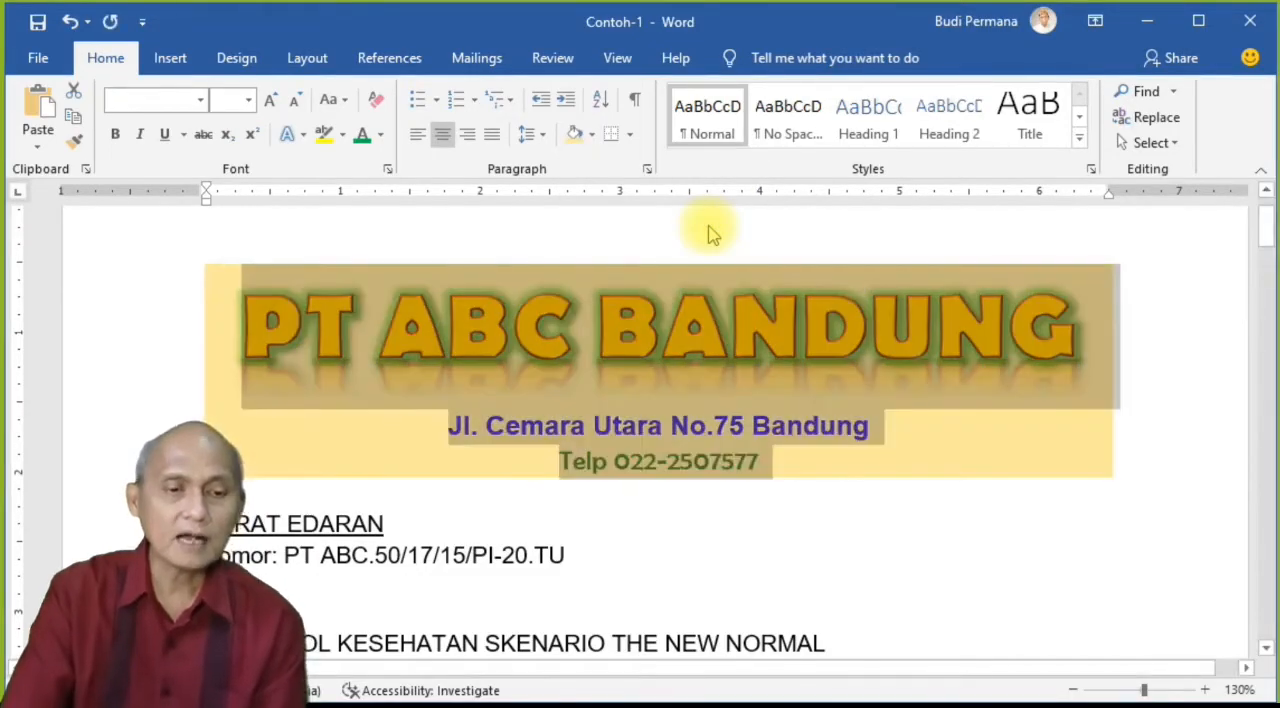
pyautogui.click(660, 555)
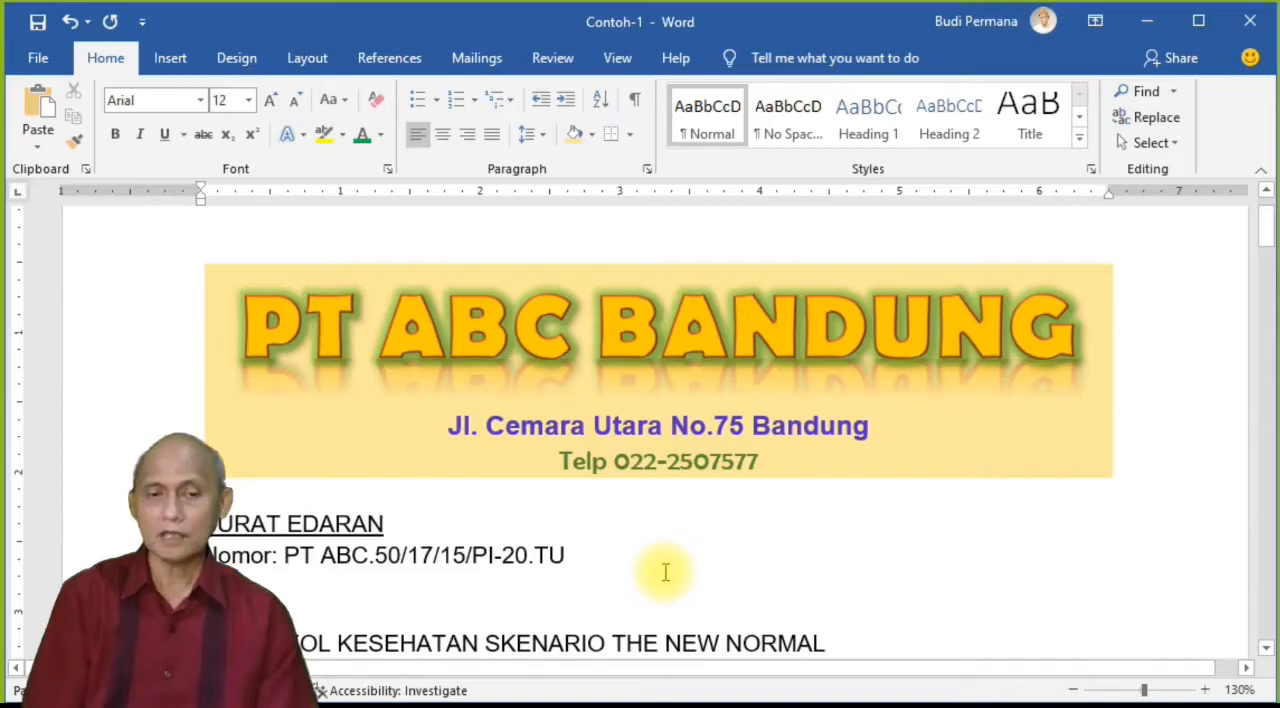
# Step: Change the shading of the three letterhead lines to a light green theme colour
pyautogui.moveTo(785, 460)
pyautogui.mouseDown()
pyautogui.moveTo(324, 360)
pyautogui.moveTo(245, 330)
pyautogui.mouseUp()
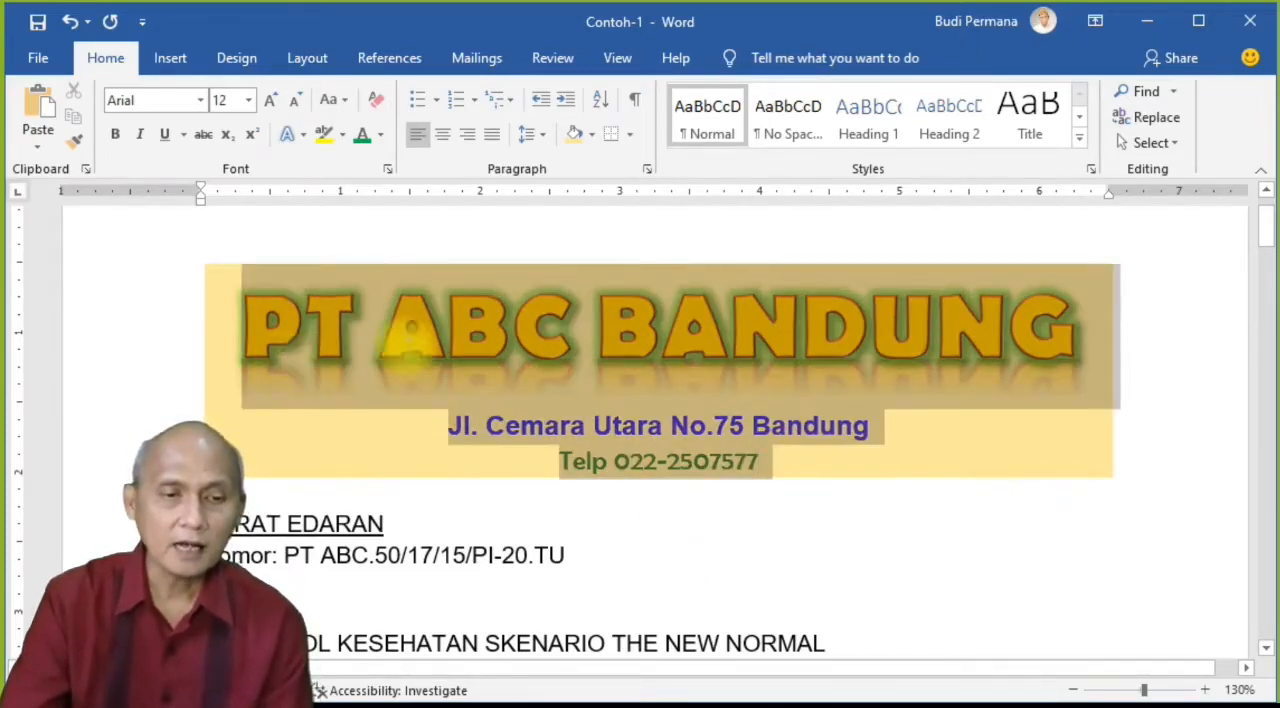
pyautogui.click(591, 137)
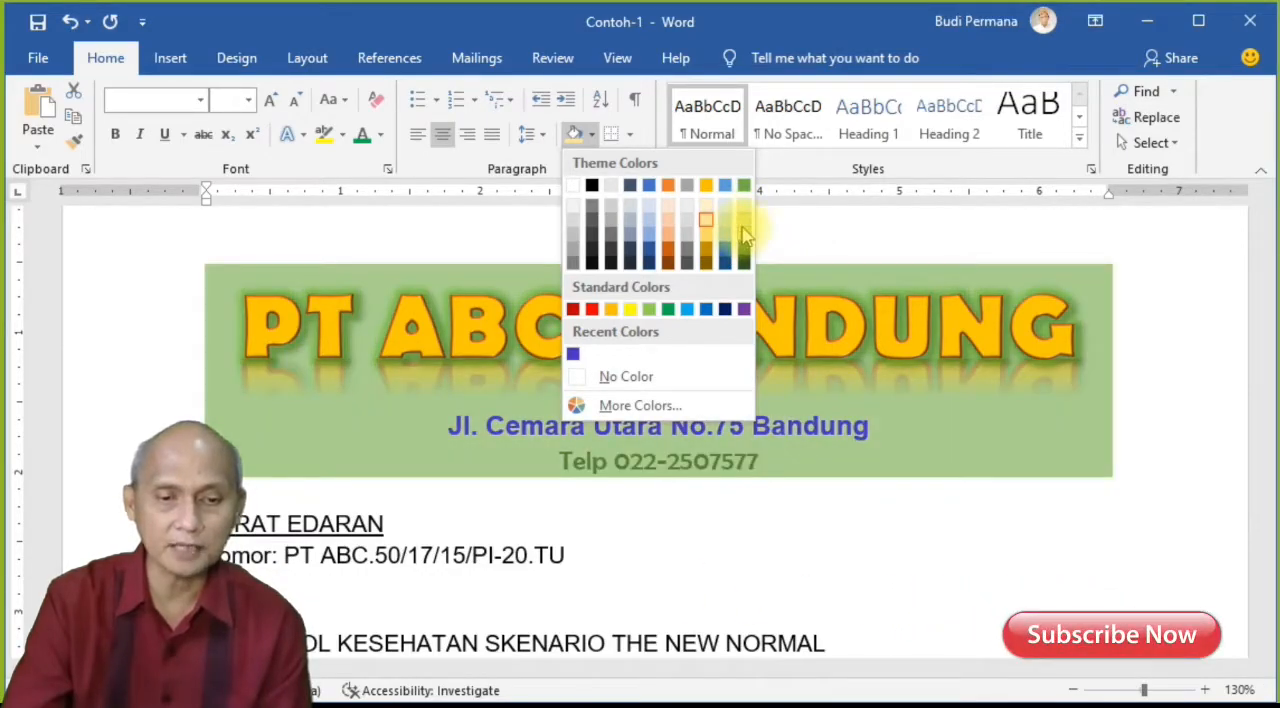
pyautogui.click(744, 233)
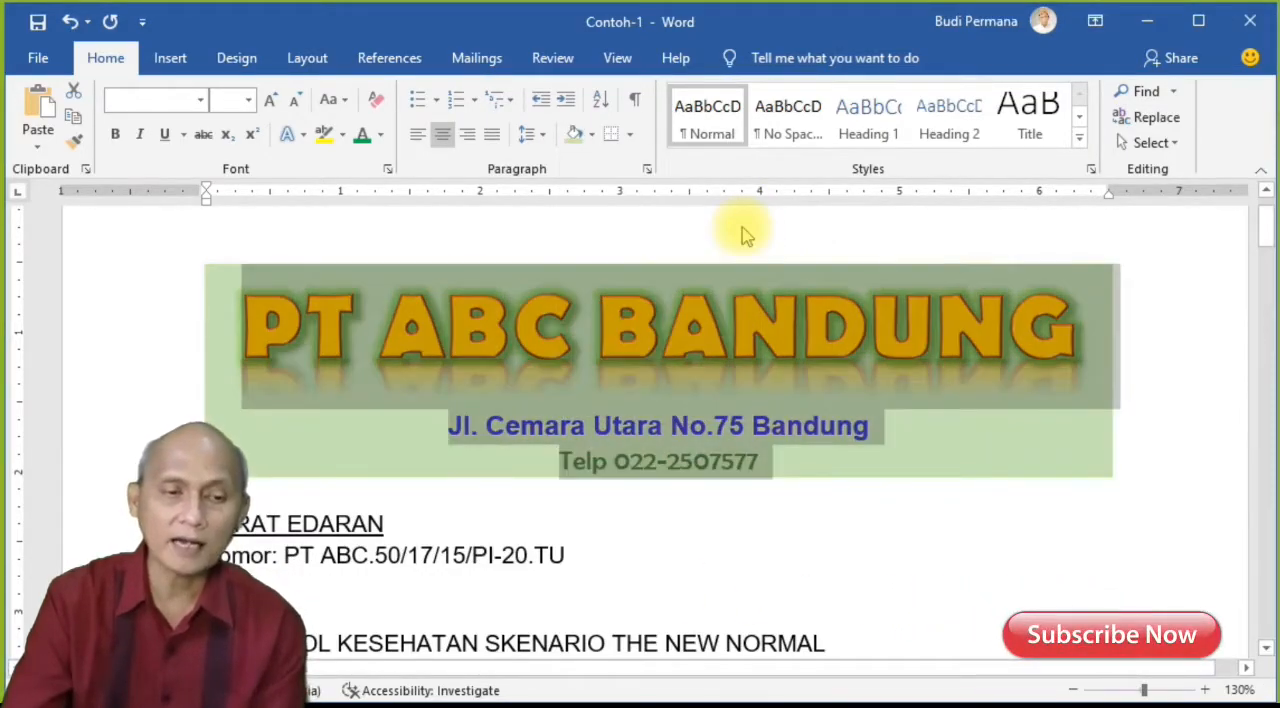
# Step: Examine the Standard and Custom palettes among the additional shading colours and accept the current light green
pyautogui.click(592, 134)
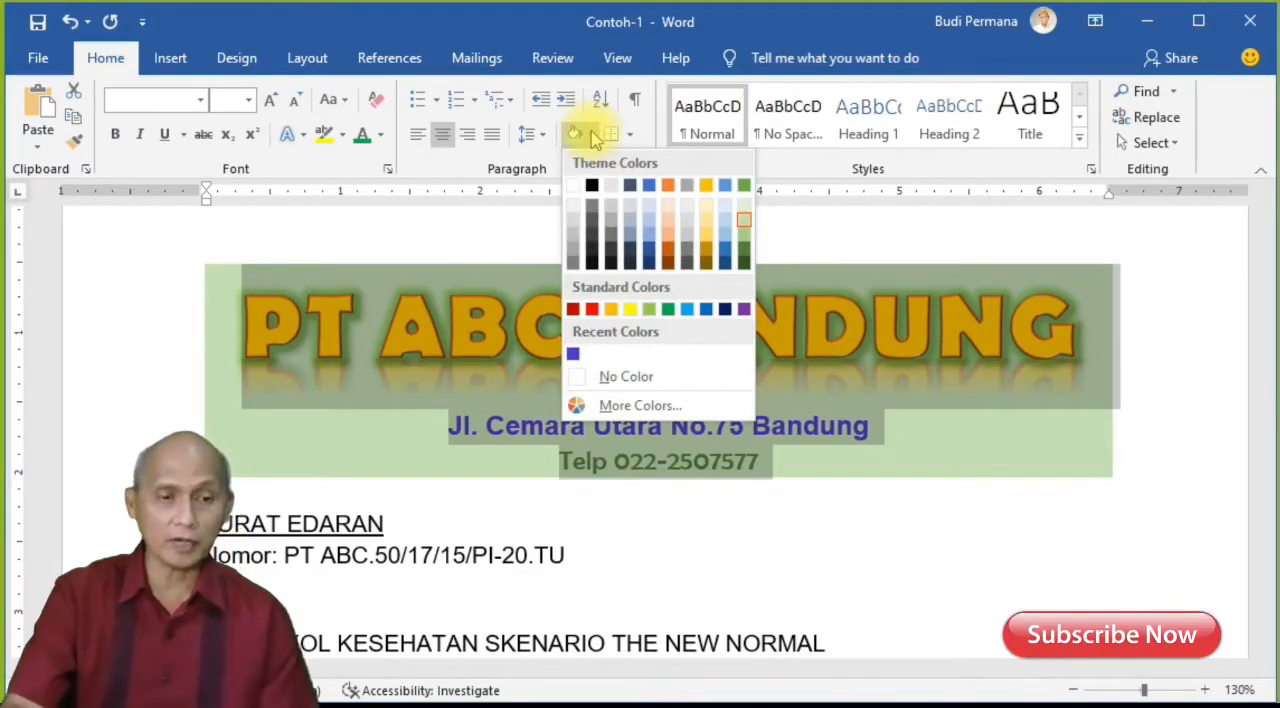
pyautogui.click(648, 405)
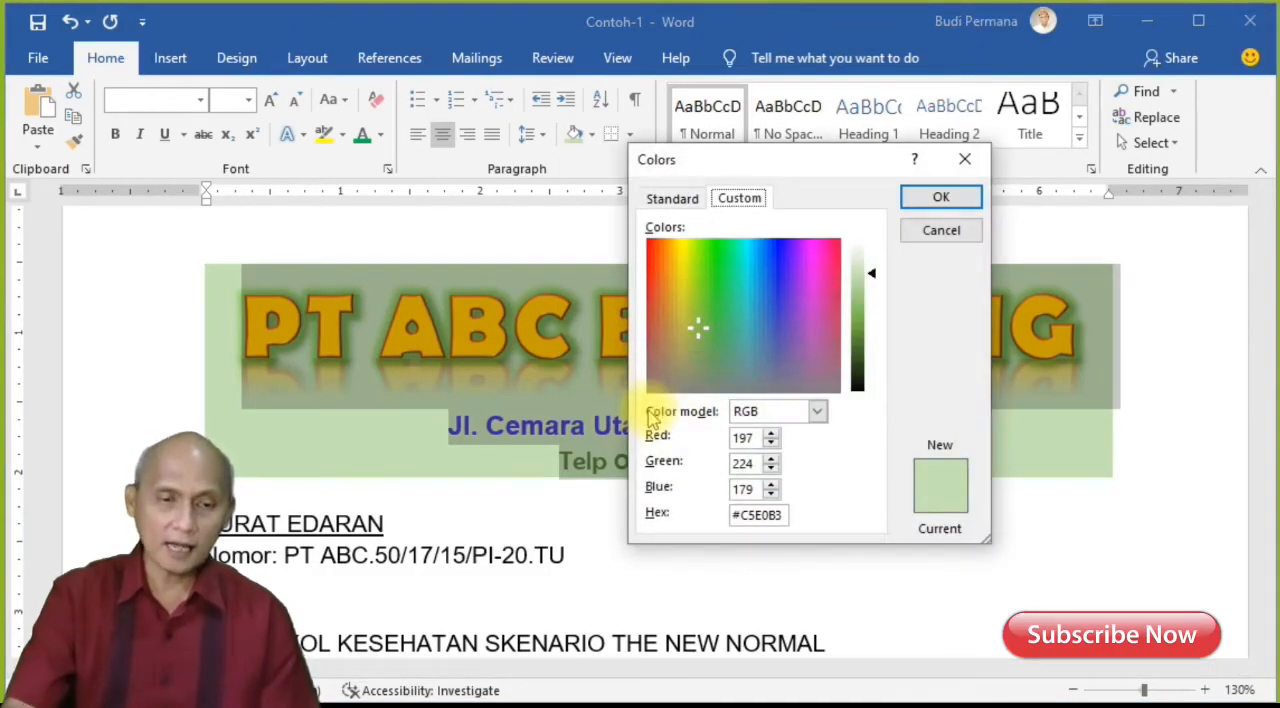
pyautogui.click(687, 205)
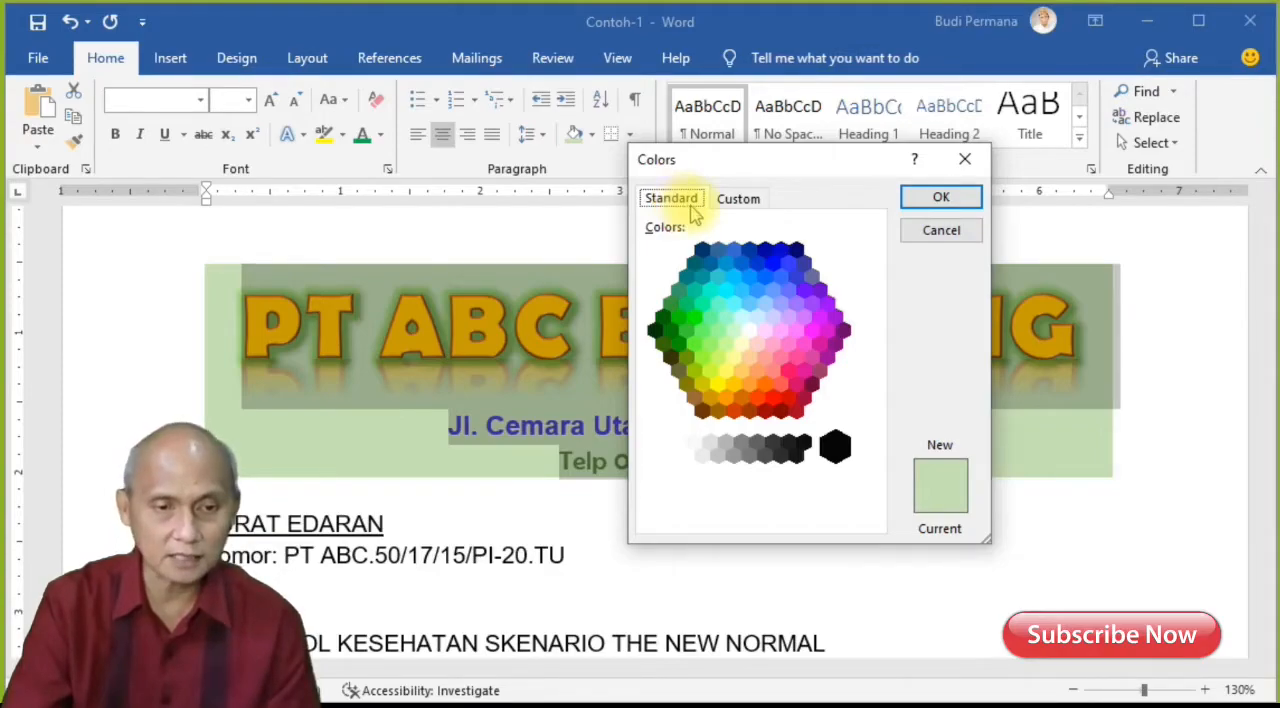
pyautogui.click(737, 205)
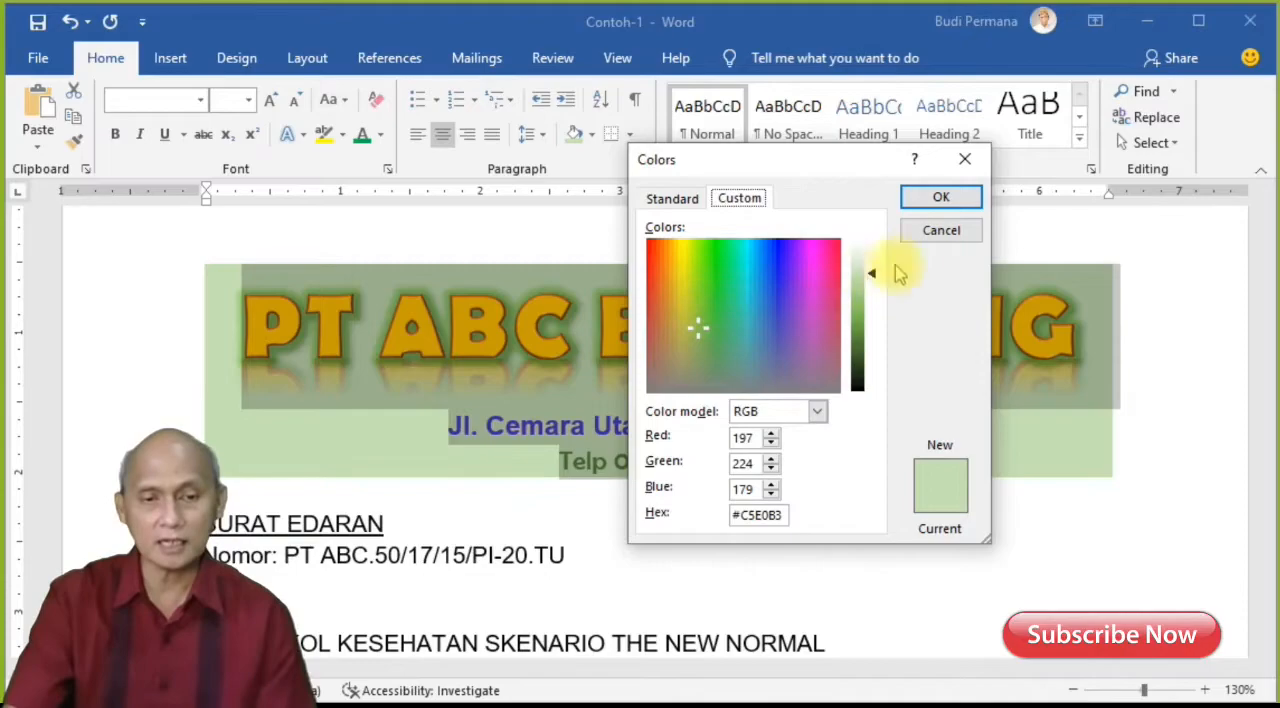
pyautogui.click(938, 200)
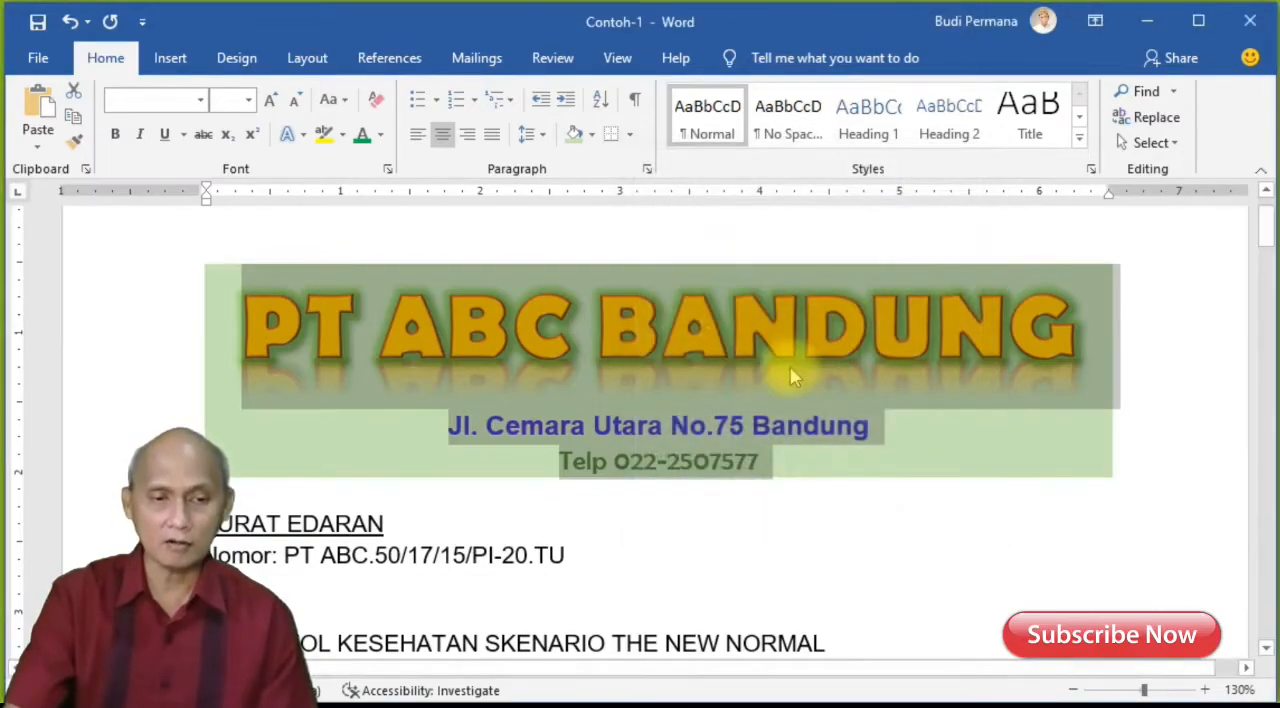
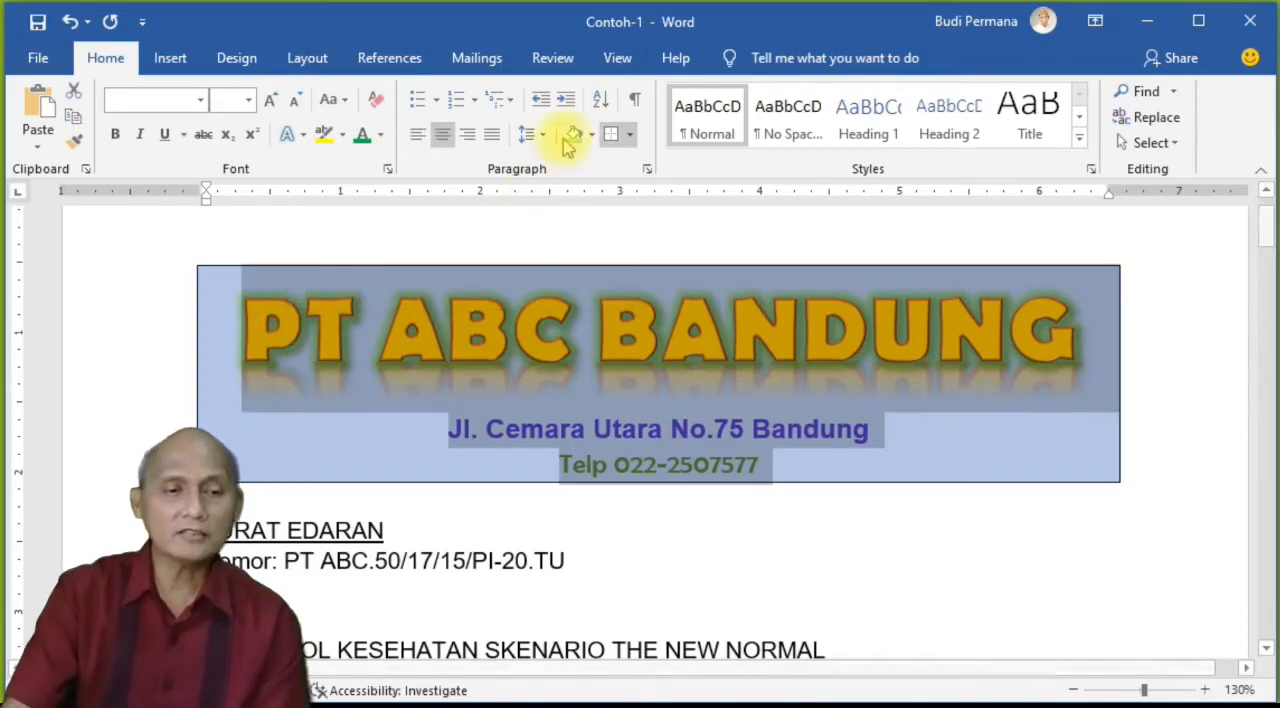
# Step: Choose a Shadow border for the selected letterhead paragraphs with the thin-thick-thin line style
pyautogui.click(630, 135)
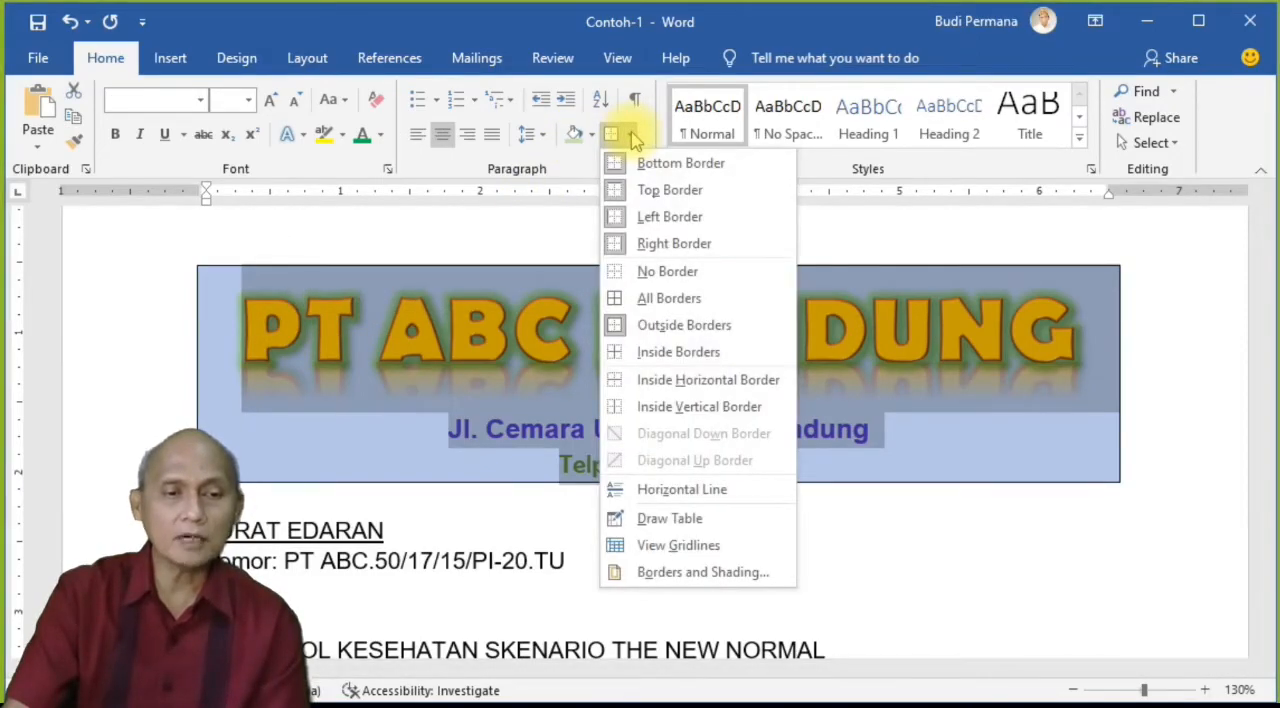
pyautogui.click(703, 573)
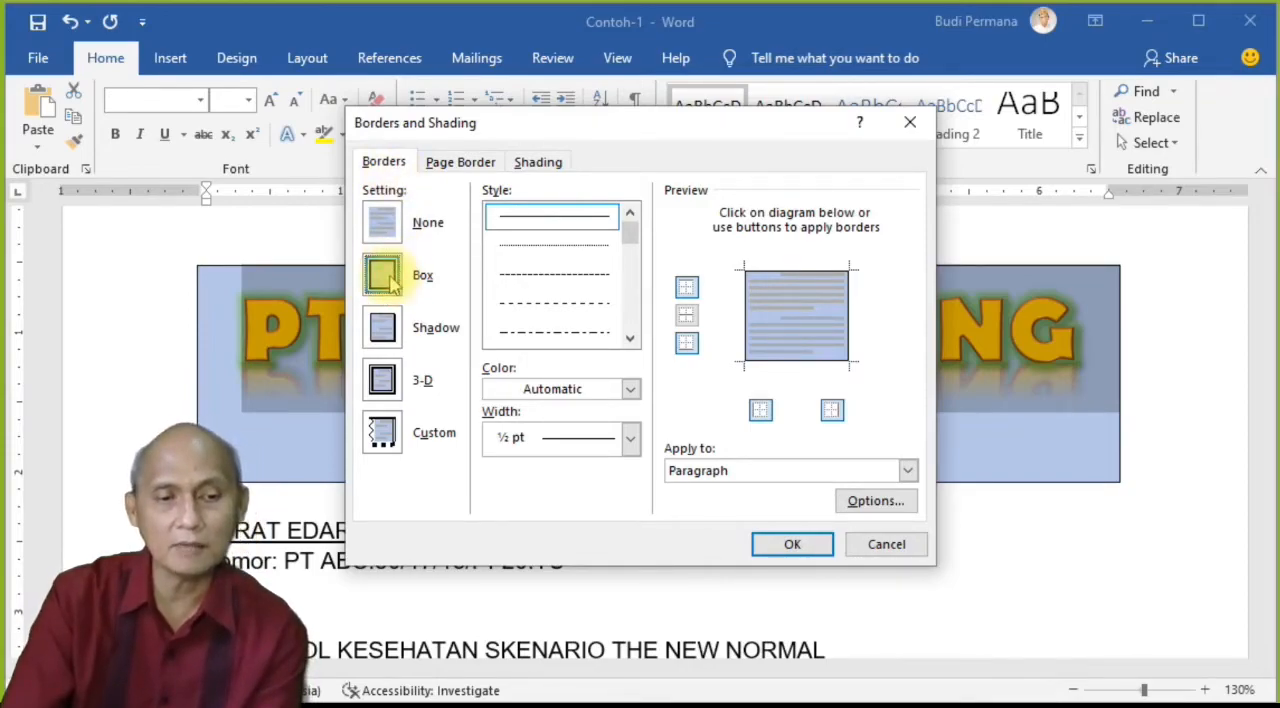
pyautogui.click(386, 330)
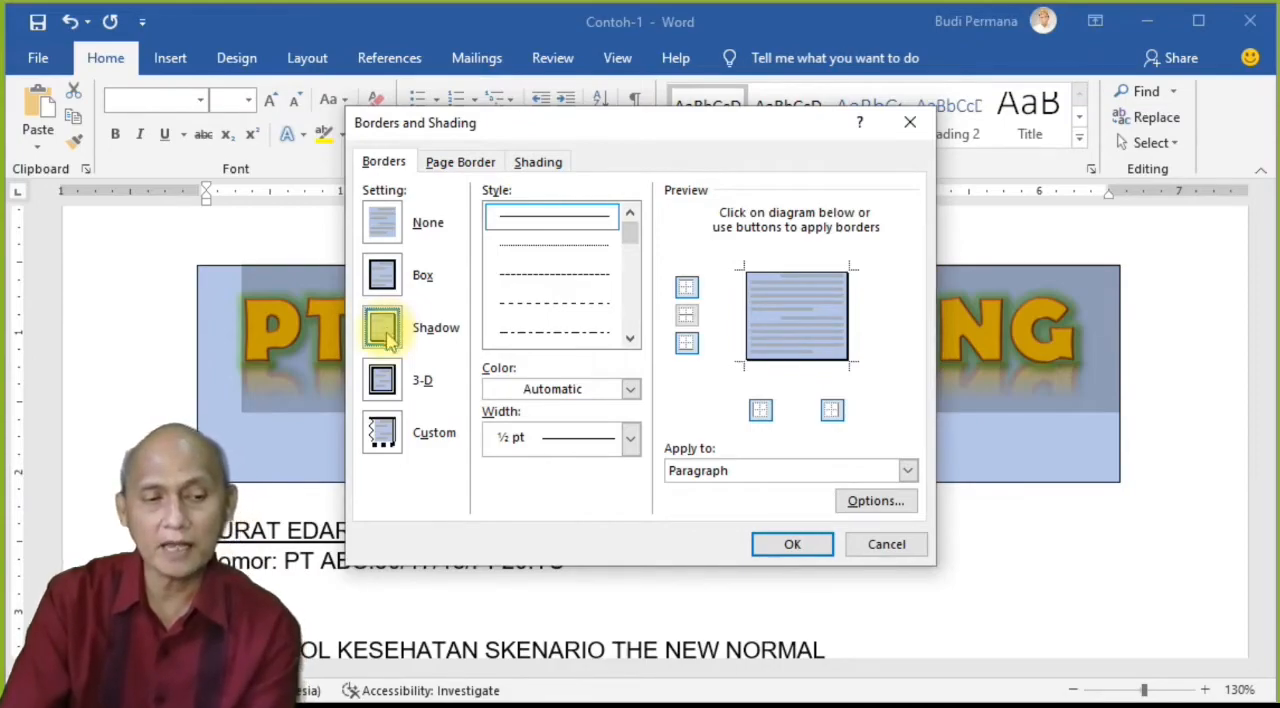
pyautogui.click(385, 382)
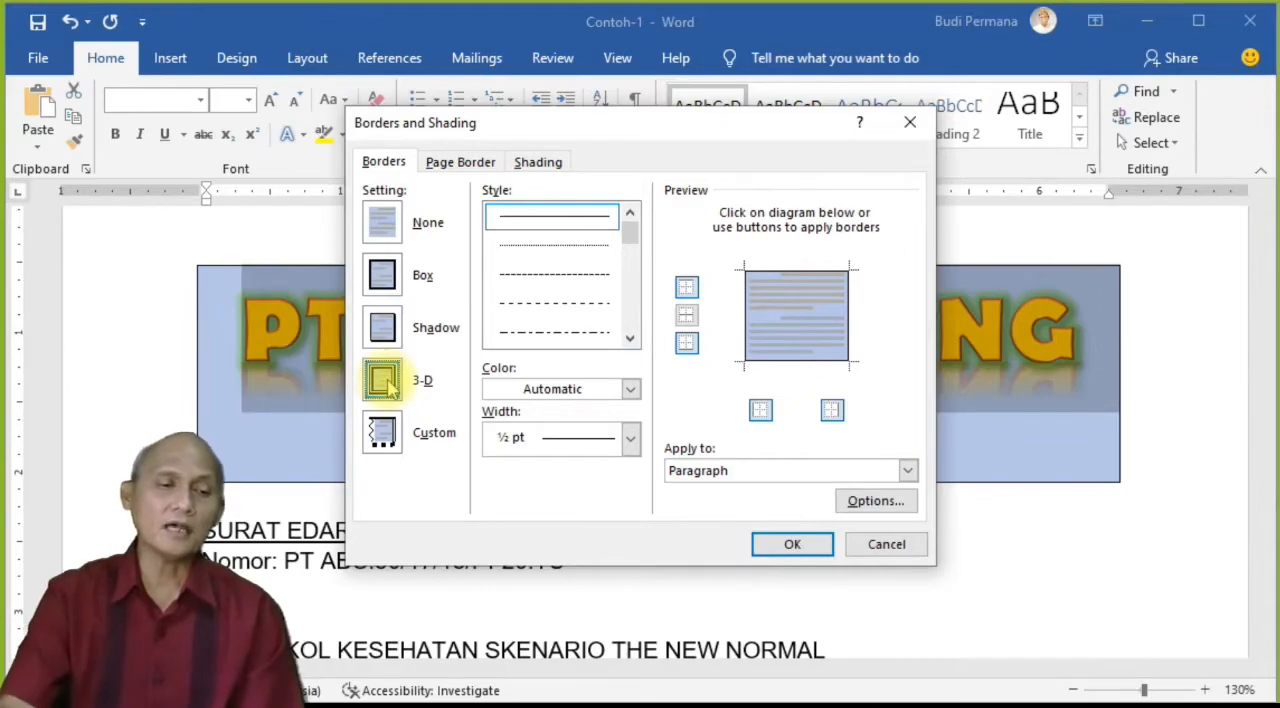
pyautogui.click(383, 327)
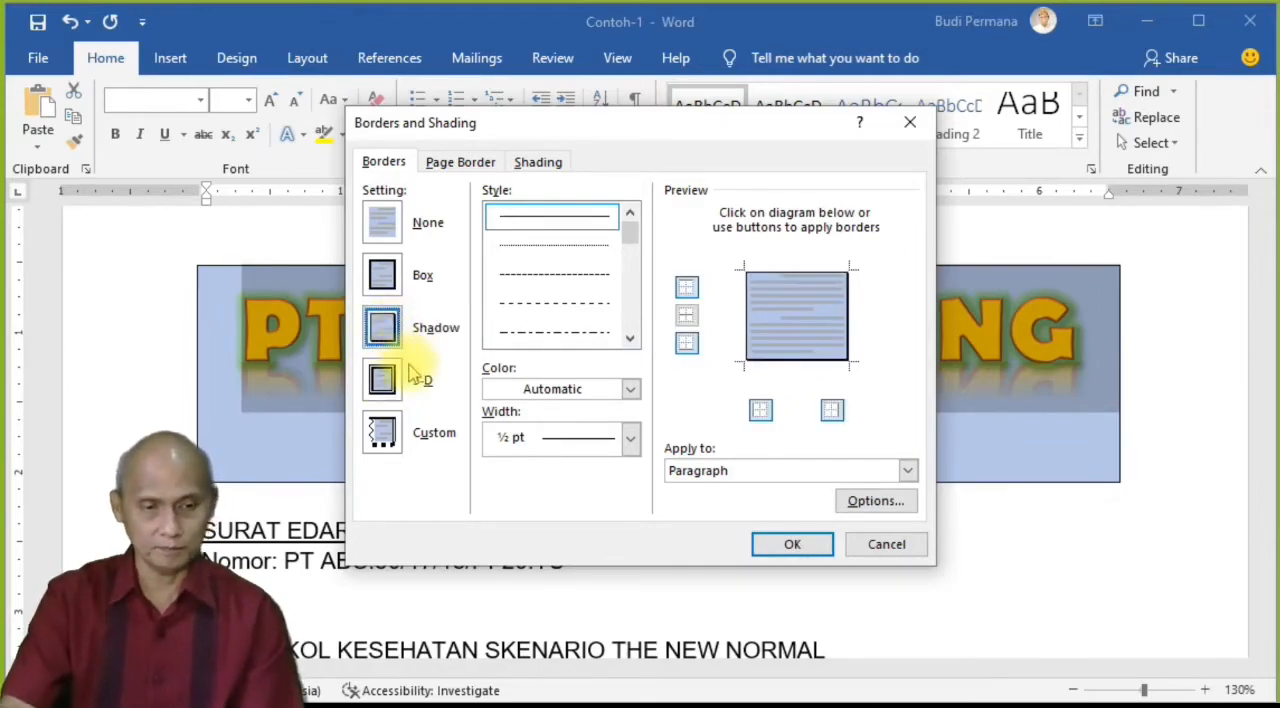
pyautogui.moveTo(633, 232); pyautogui.dragTo(644, 268)
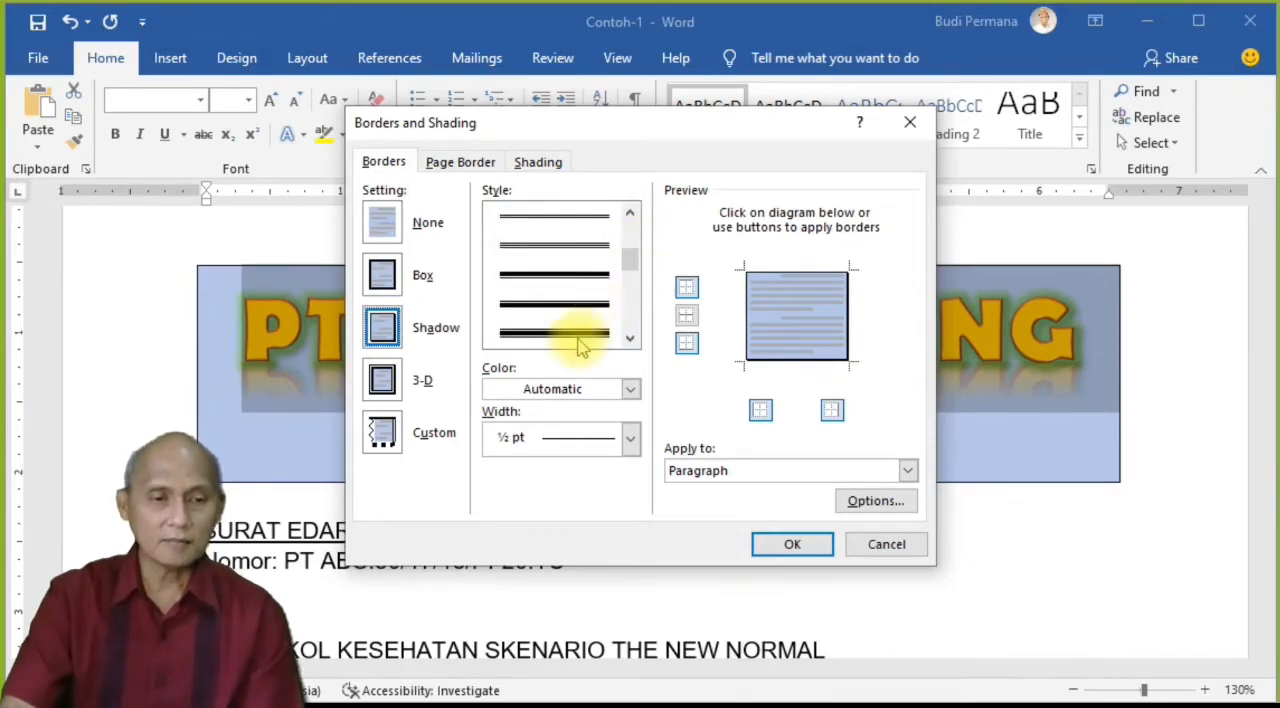
pyautogui.click(580, 336)
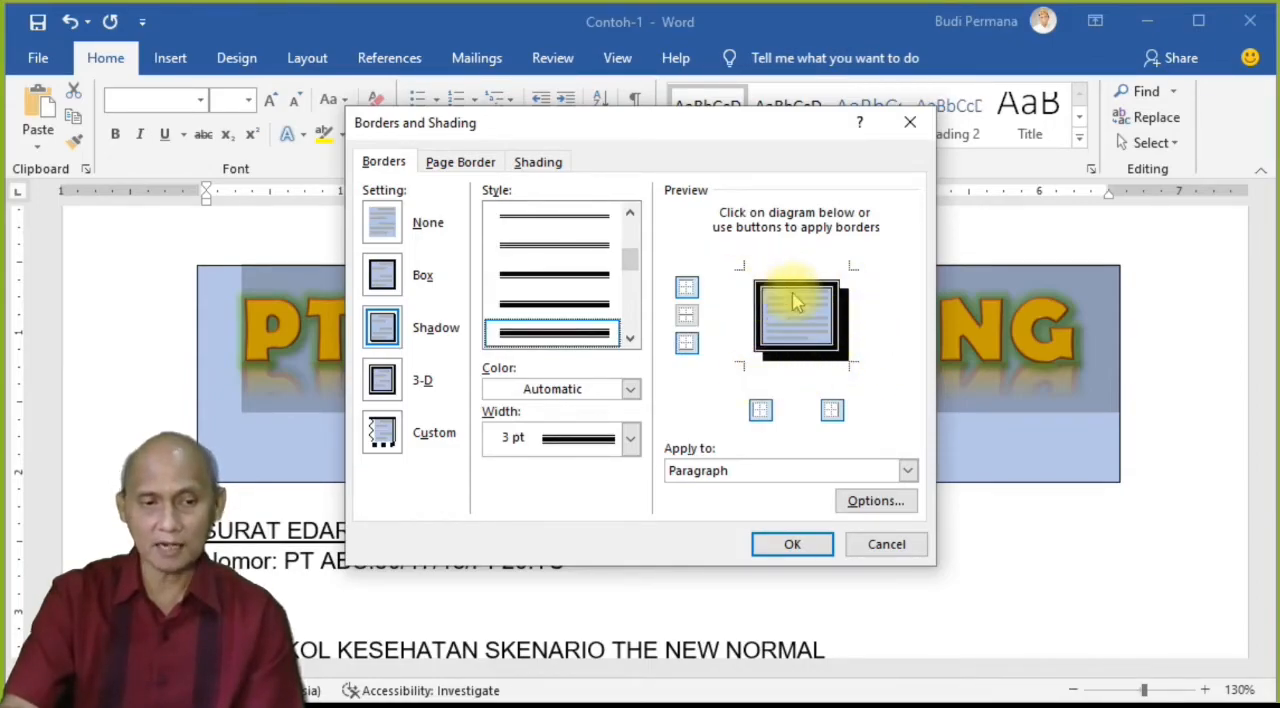
# Step: Set the letterhead border to a darker blue theme colour and 3 pt width, and apply it to the paragraphs
pyautogui.click(630, 390)
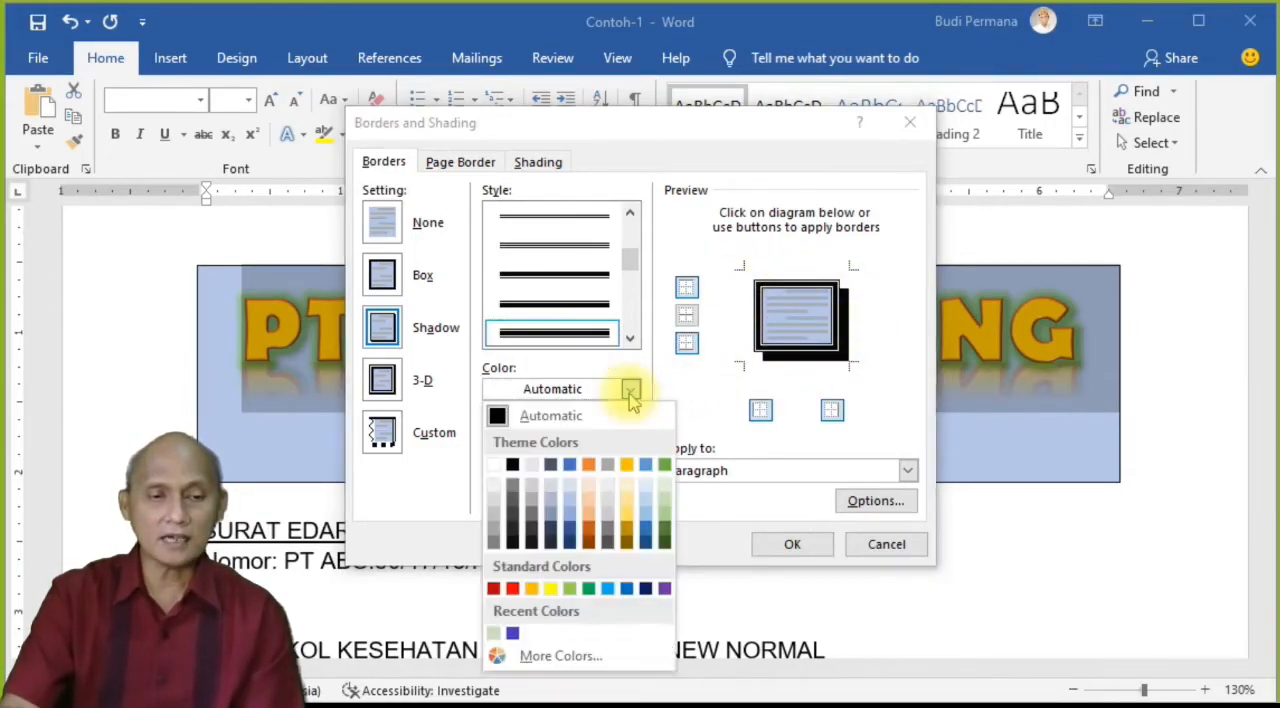
pyautogui.click(651, 535)
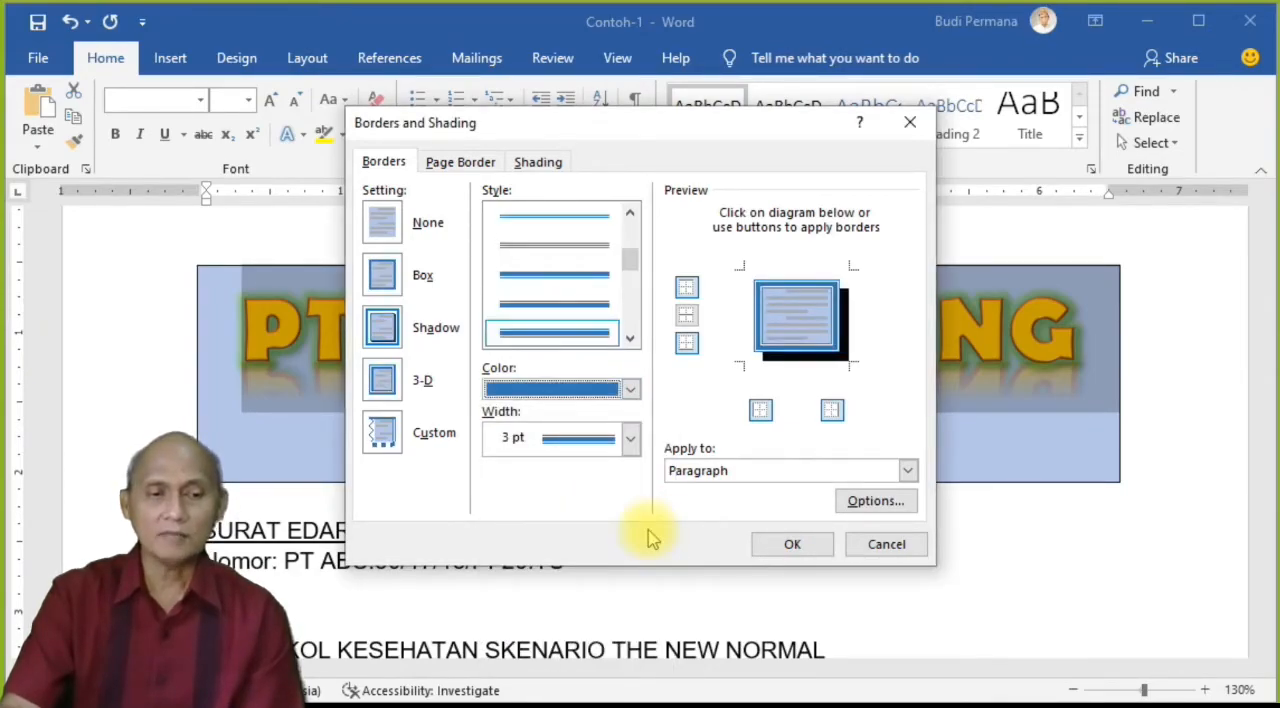
pyautogui.click(632, 440)
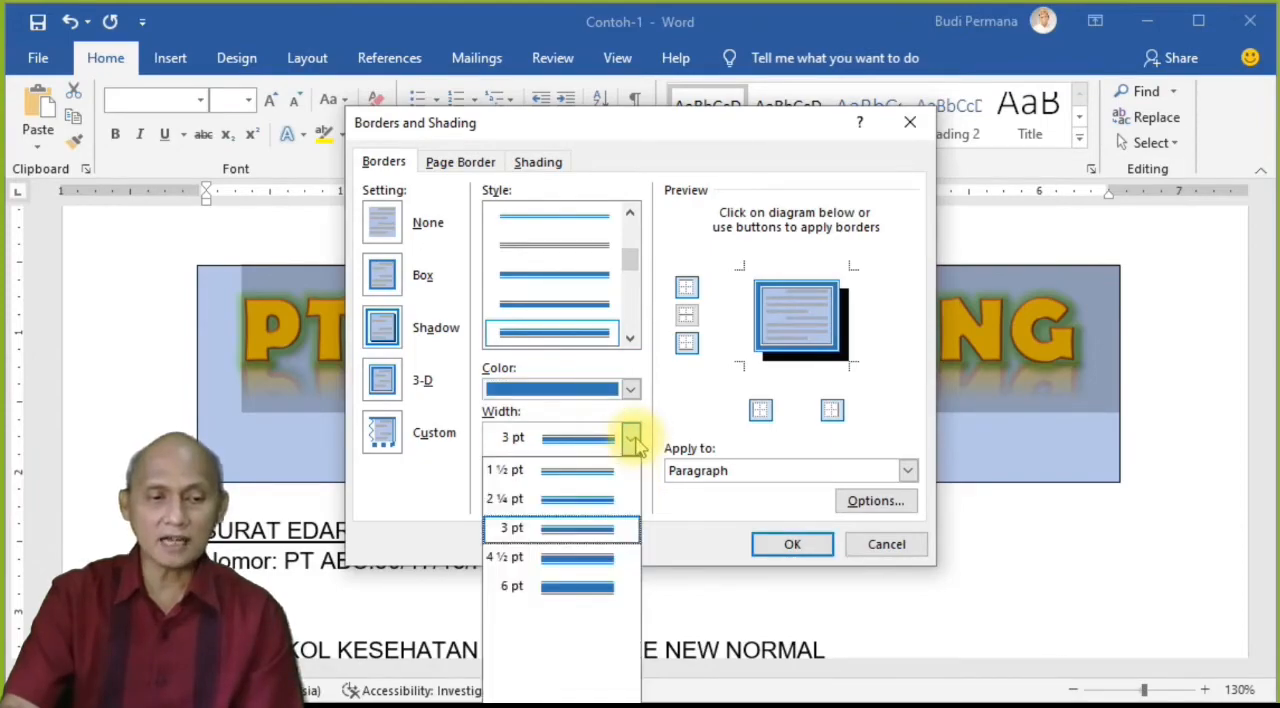
pyautogui.click(566, 506)
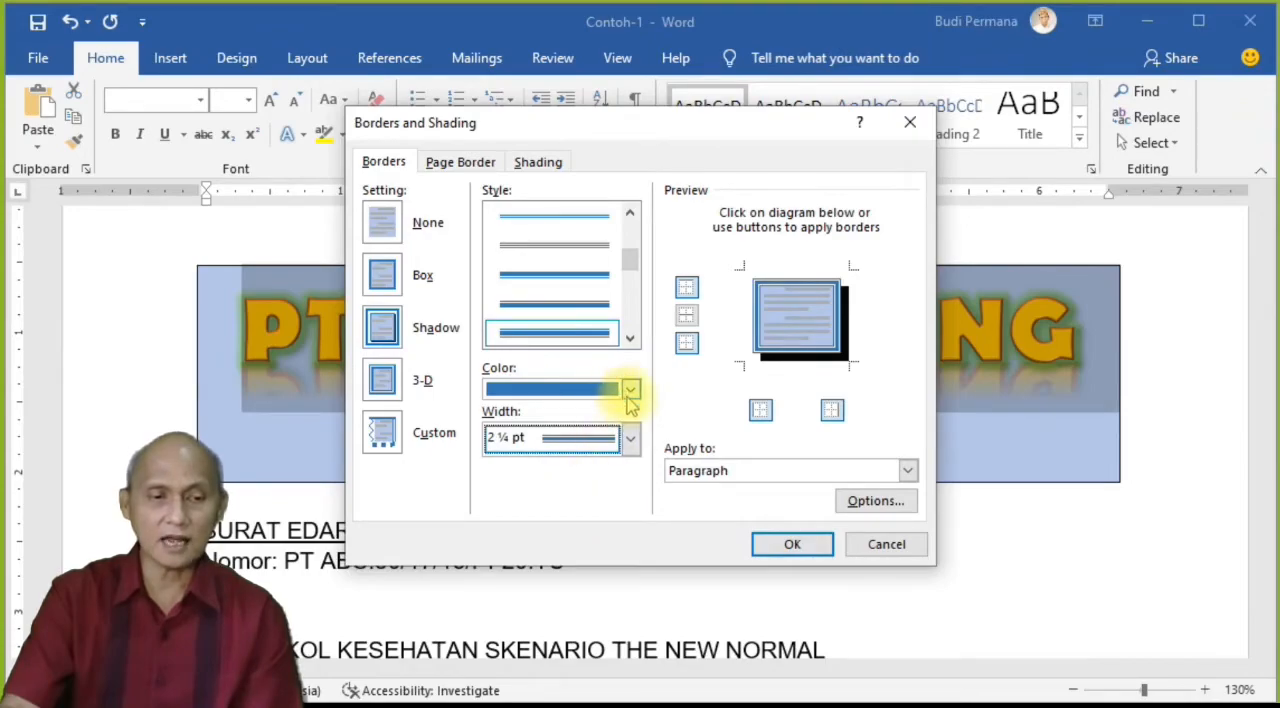
pyautogui.click(630, 438)
pyautogui.click(571, 530)
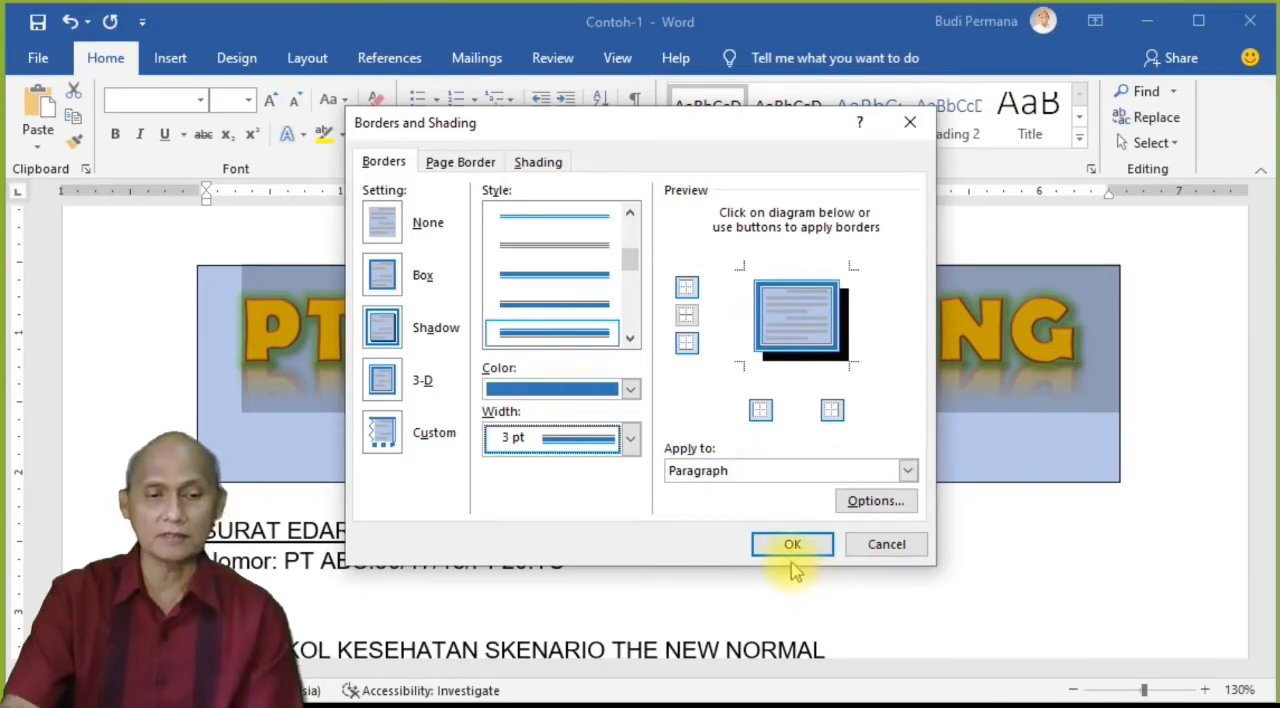
pyautogui.click(907, 471)
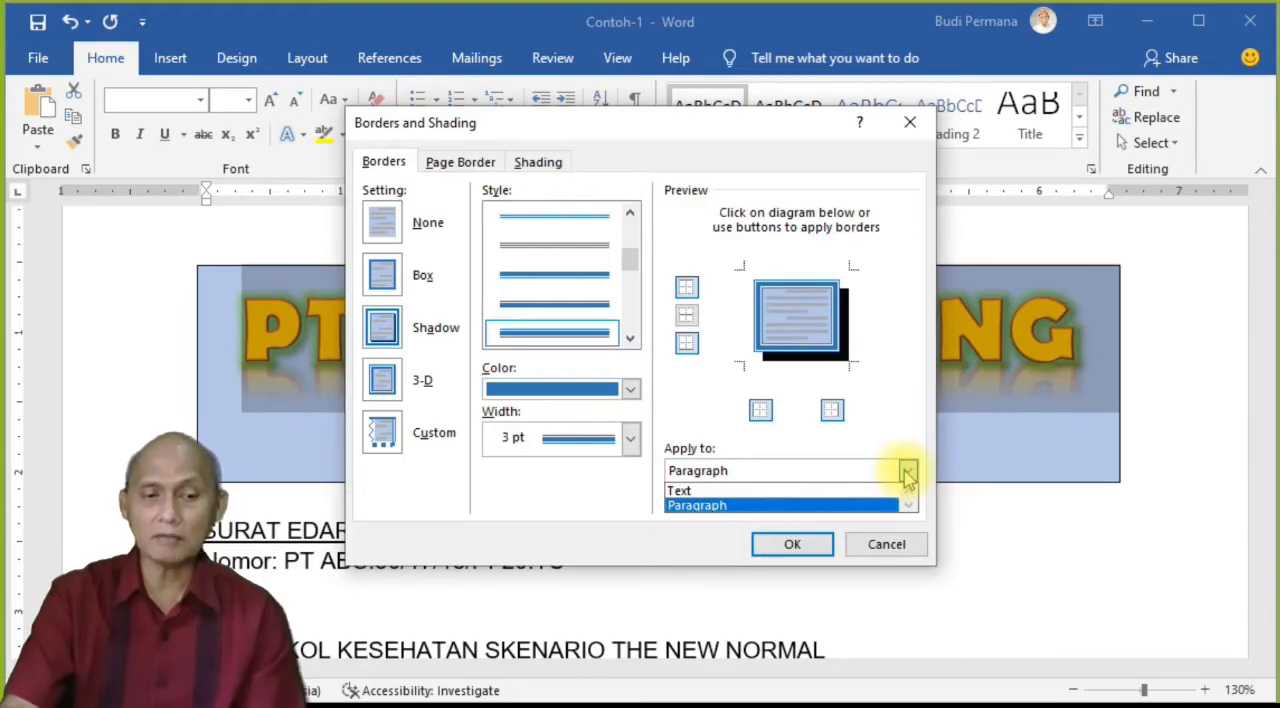
pyautogui.click(836, 468)
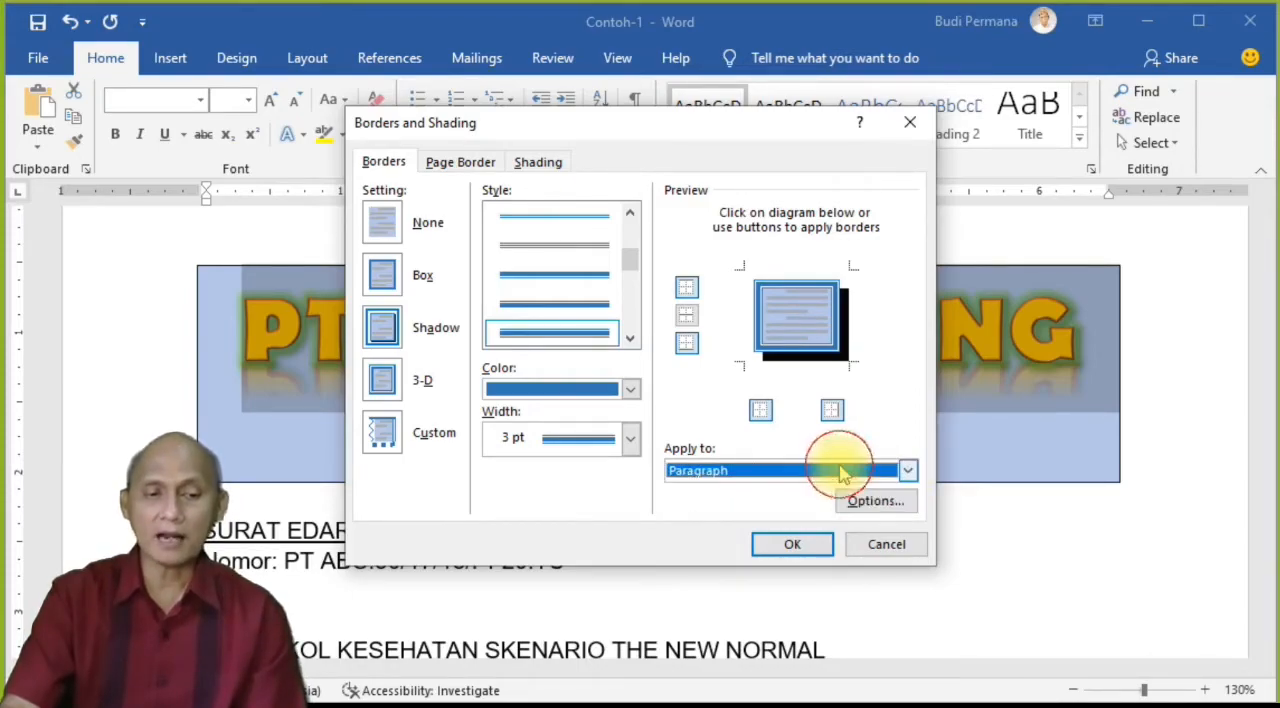
pyautogui.click(792, 546)
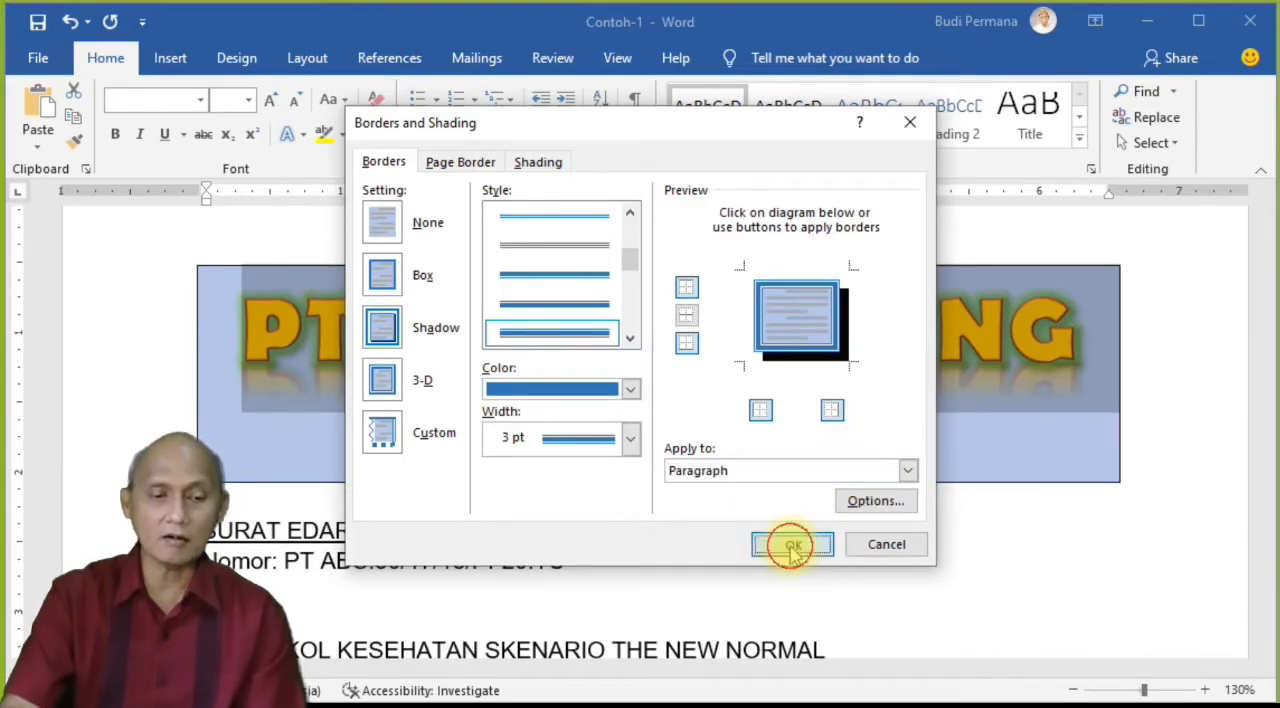
pyautogui.click(762, 587)
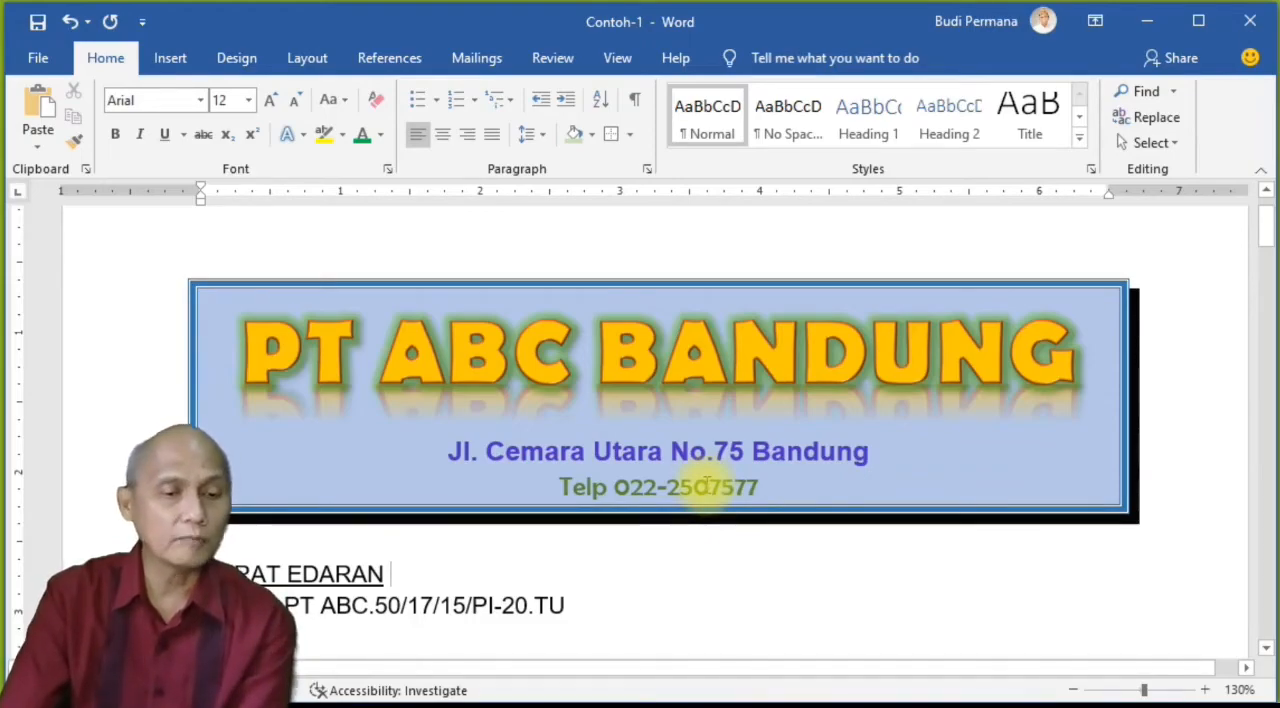
# Step: Remove the left and right borders from the three letterhead lines, keeping the top and bottom ones
pyautogui.moveTo(760, 490); pyautogui.dragTo(285, 370)
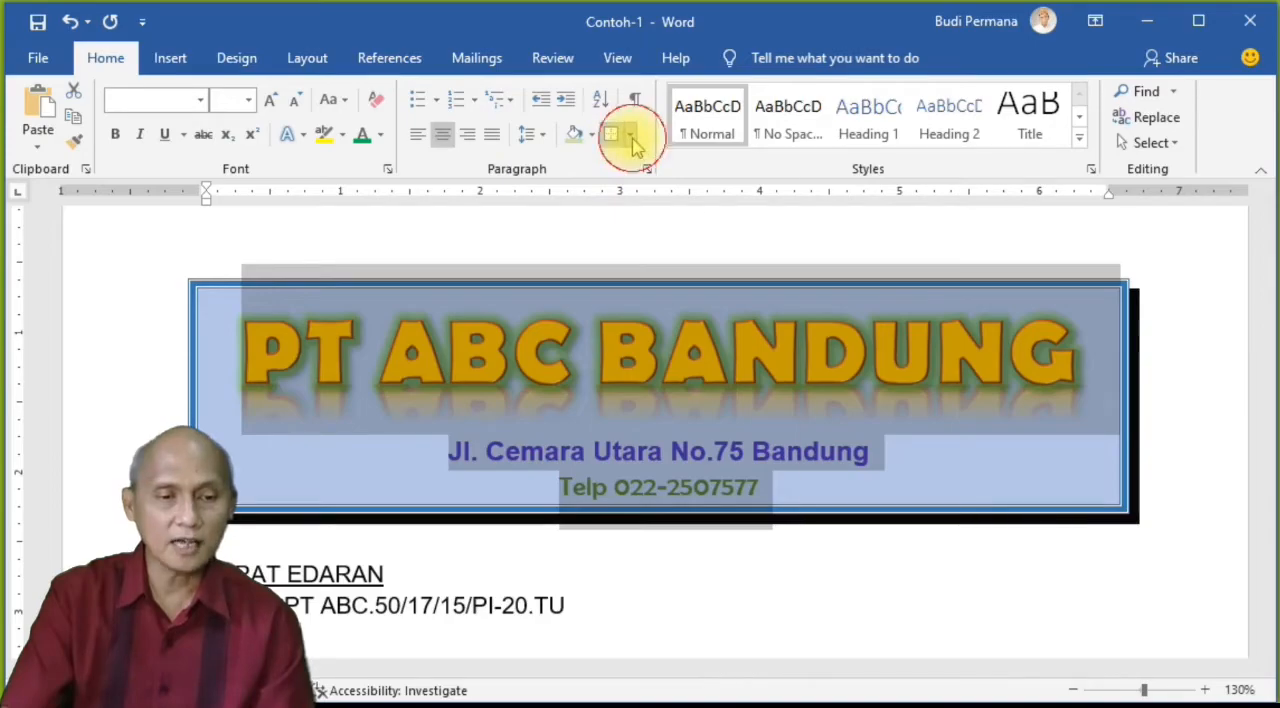
pyautogui.click(632, 140)
pyautogui.click(686, 571)
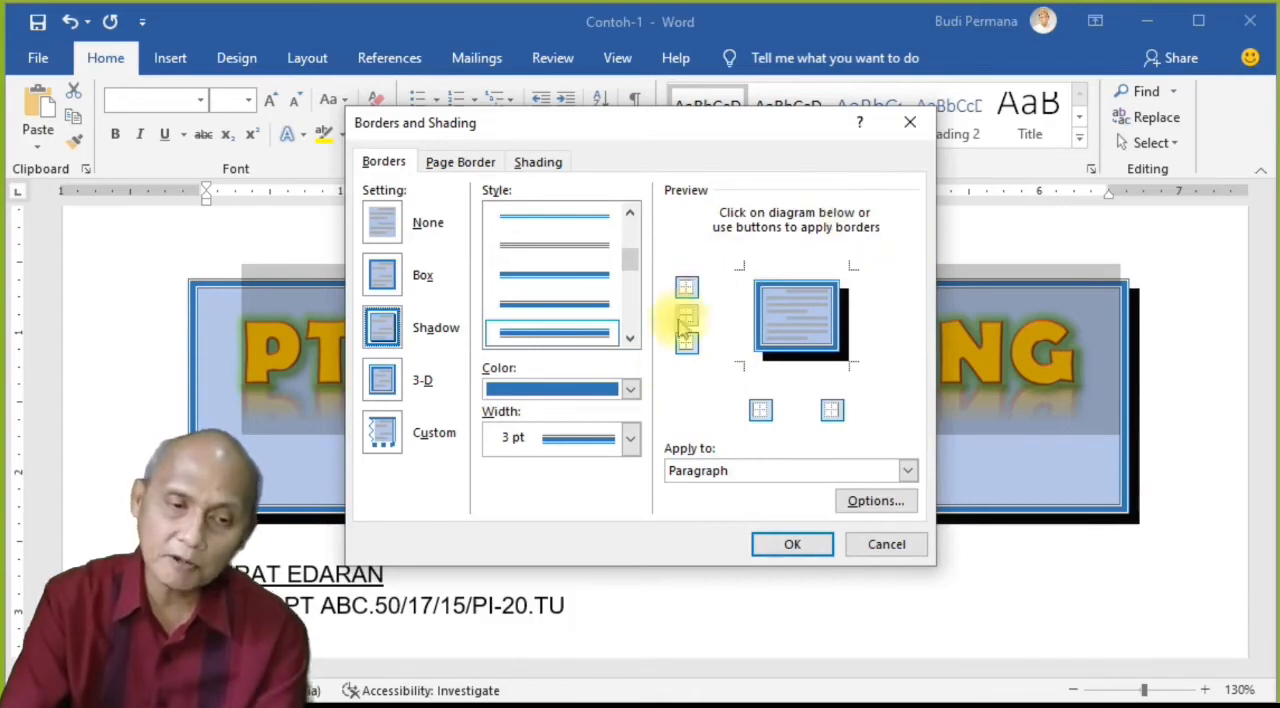
pyautogui.click(765, 414)
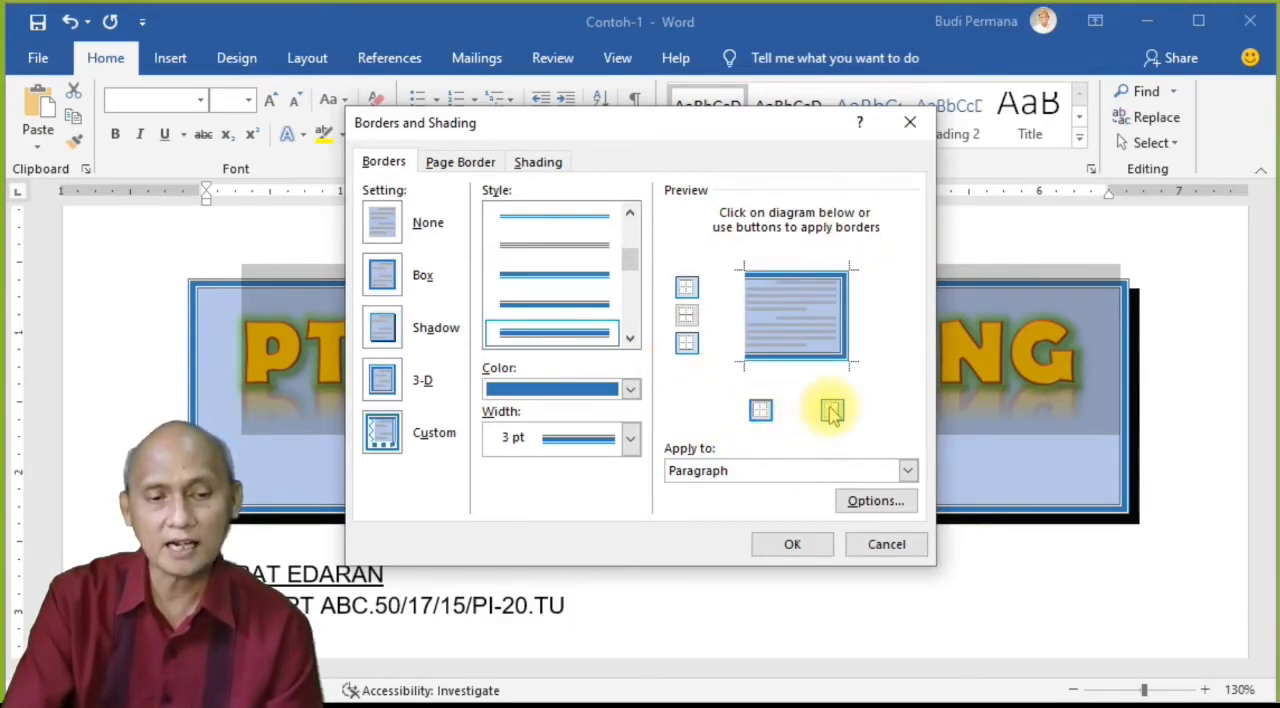
pyautogui.click(831, 410)
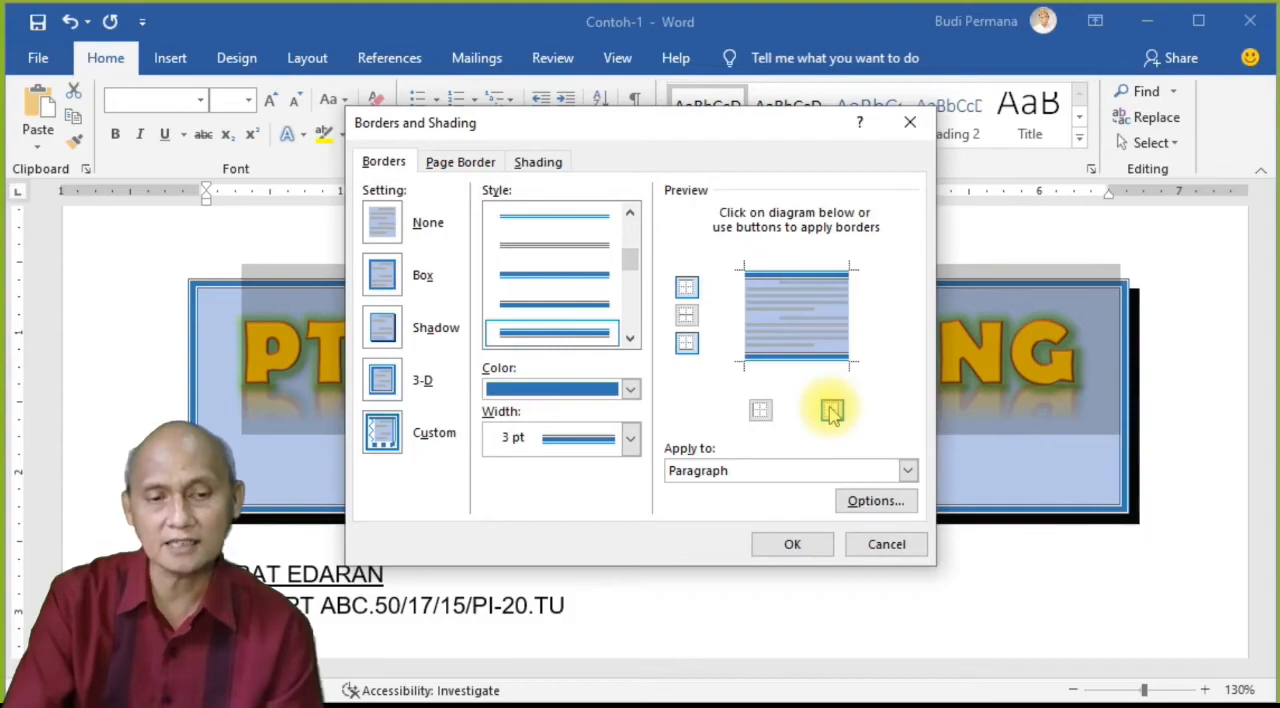
pyautogui.click(790, 544)
pyautogui.click(705, 590)
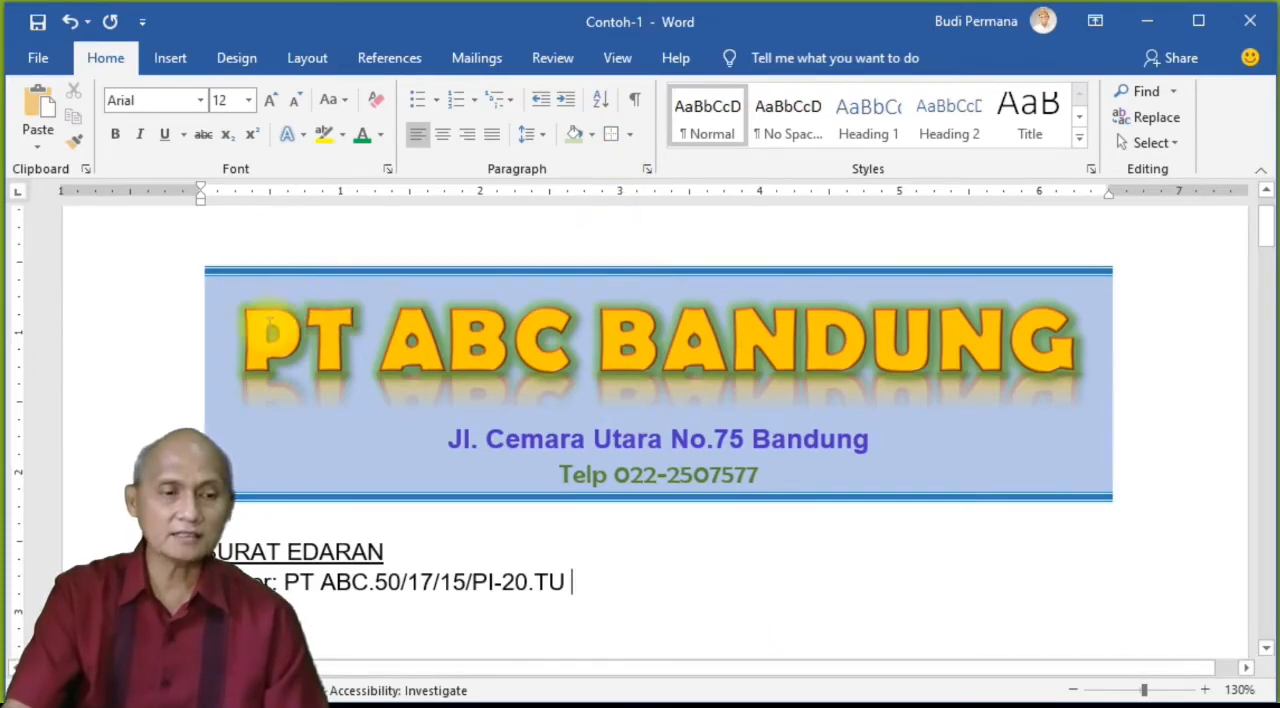
# Step: Switch the letterhead's borders from top and bottom to left and right only
pyautogui.moveTo(234, 337); pyautogui.dragTo(729, 508)
pyautogui.click(630, 134)
pyautogui.click(708, 570)
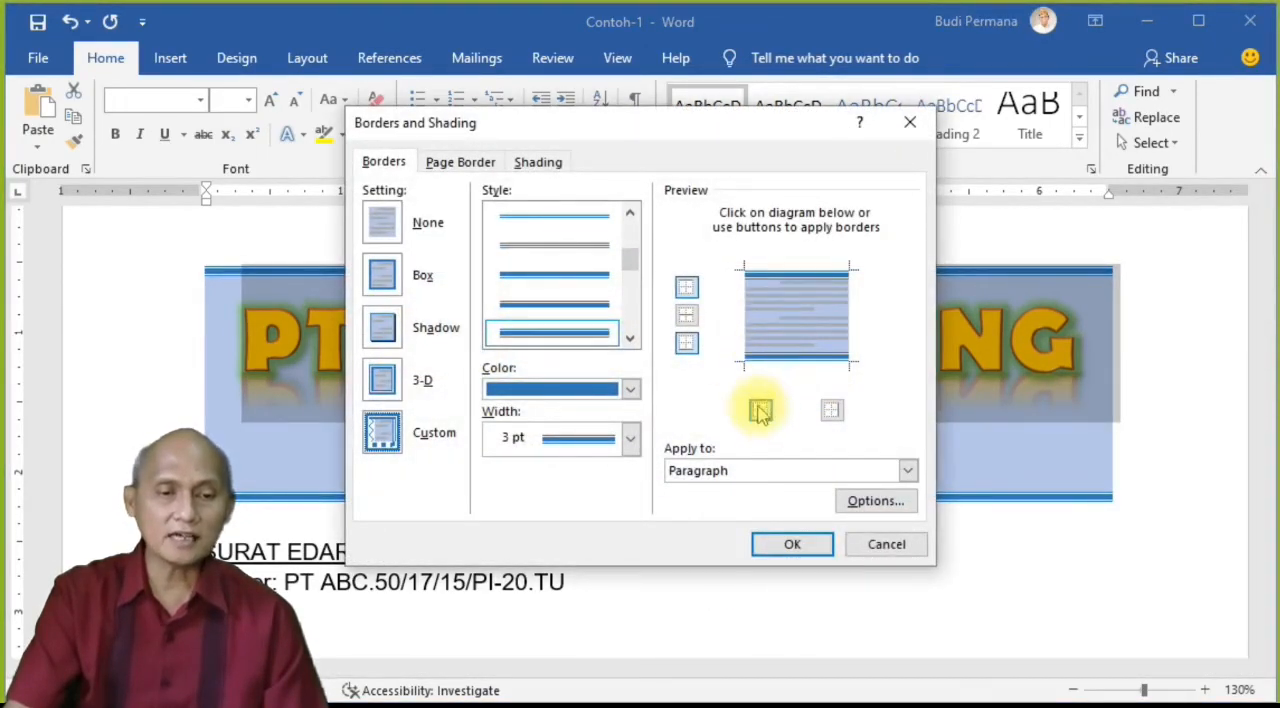
pyautogui.click(760, 412)
pyautogui.click(830, 412)
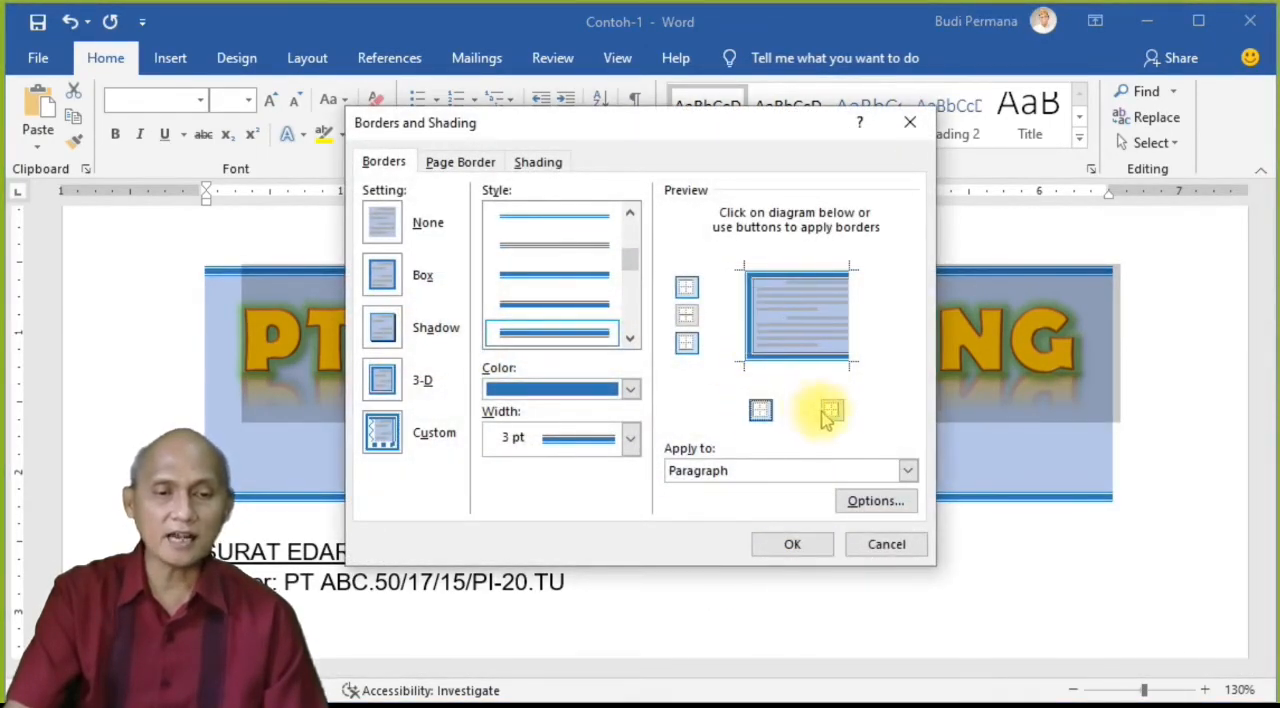
pyautogui.click(686, 287)
pyautogui.click(686, 346)
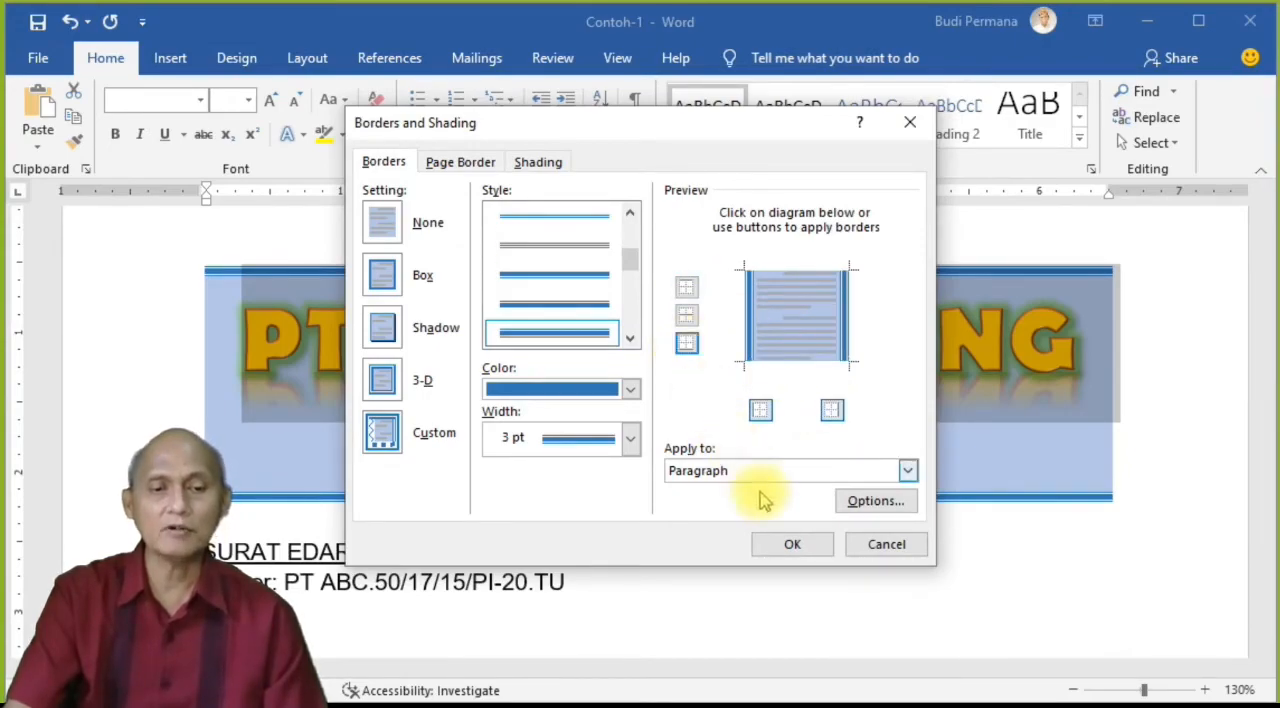
pyautogui.click(792, 544)
pyautogui.click(765, 590)
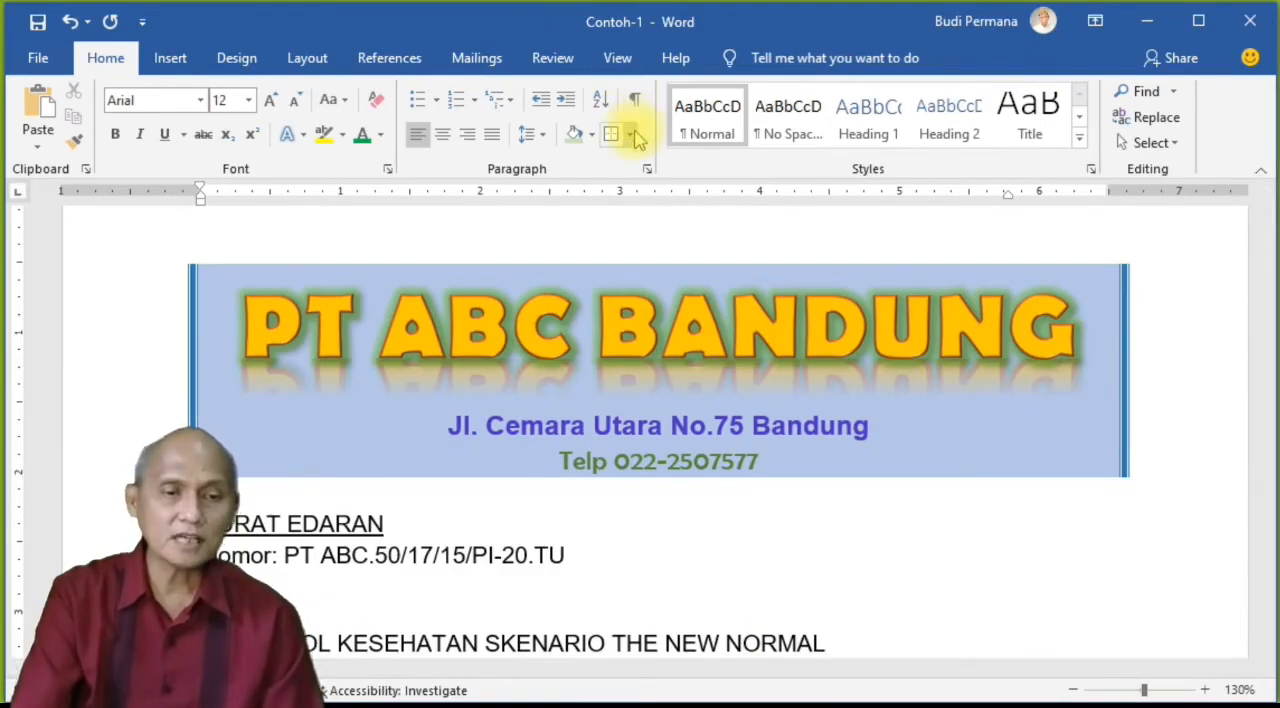
pyautogui.click(630, 134)
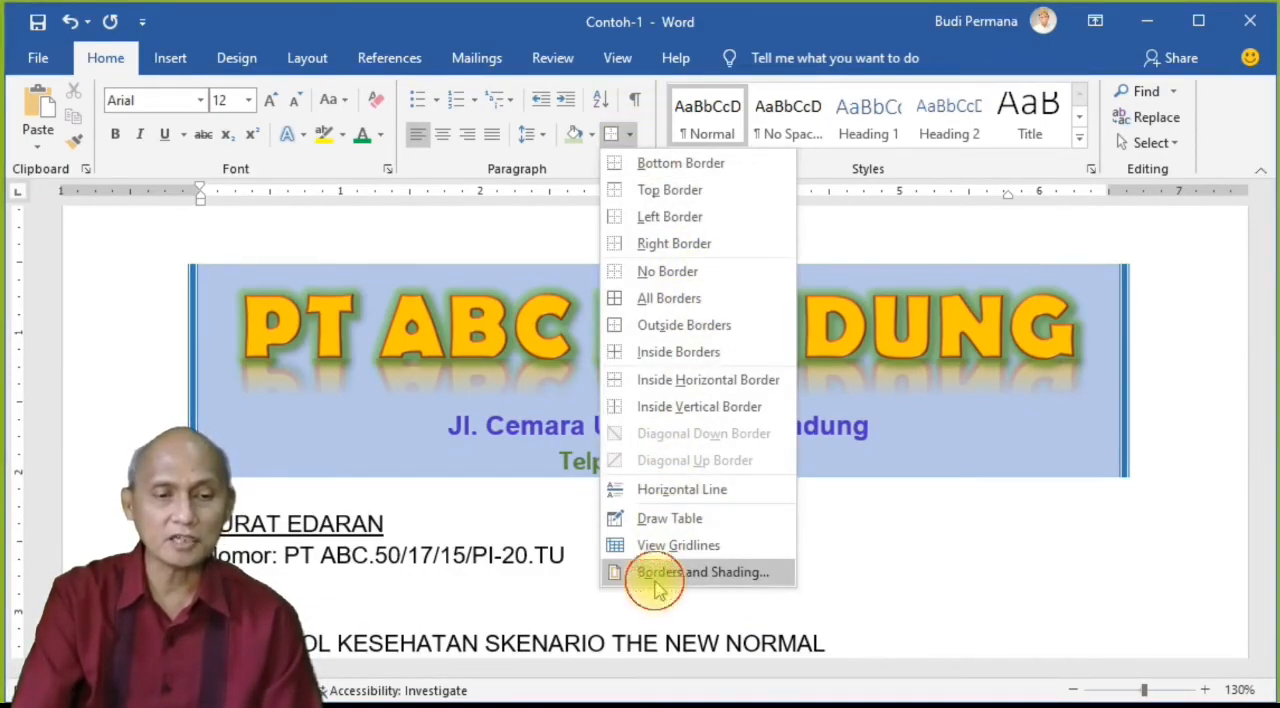
pyautogui.click(690, 572)
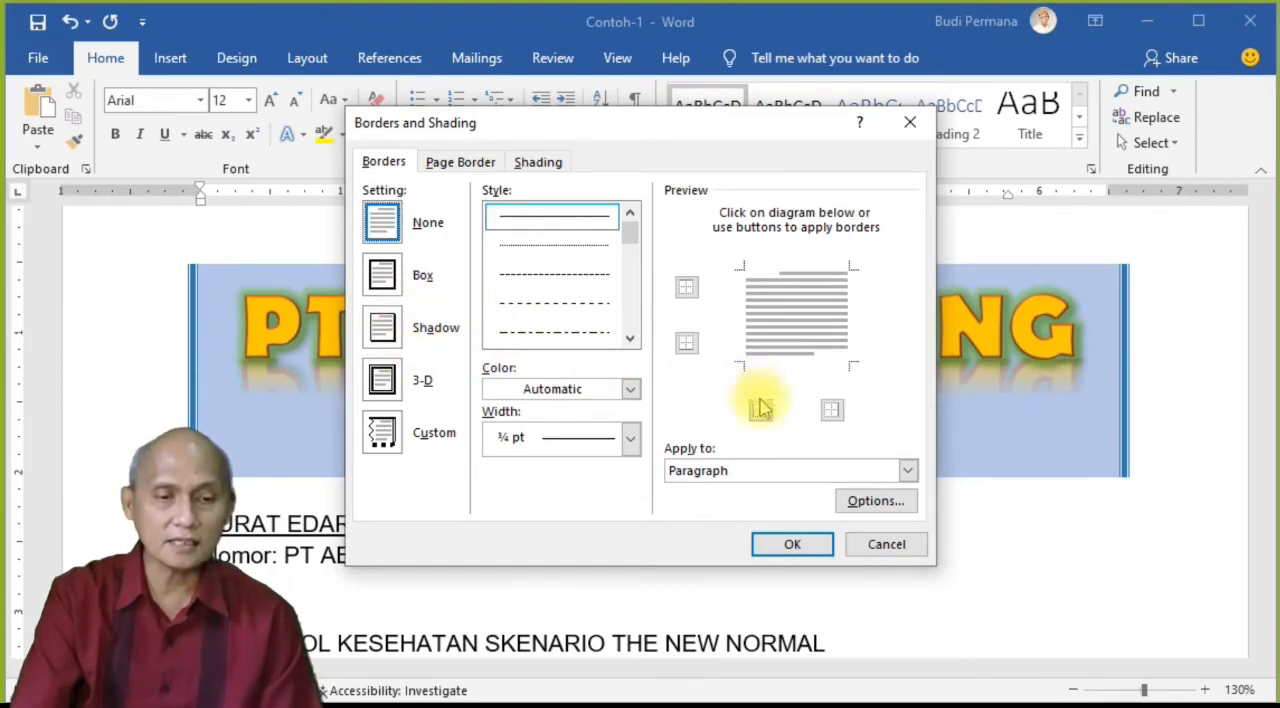
pyautogui.click(886, 548)
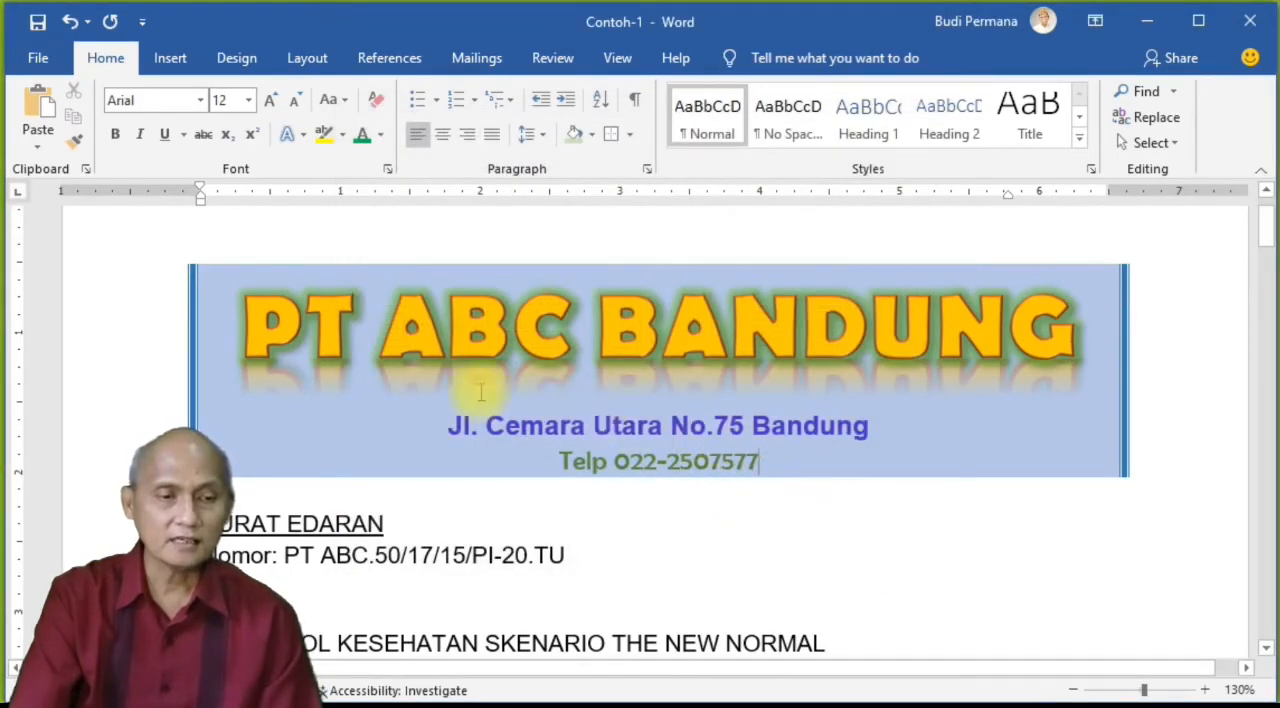
# Step: Give the three letterhead lines top and bottom borders again and remove their left and right borders
pyautogui.moveTo(481, 392); pyautogui.dragTo(291, 341)
pyautogui.click(632, 135)
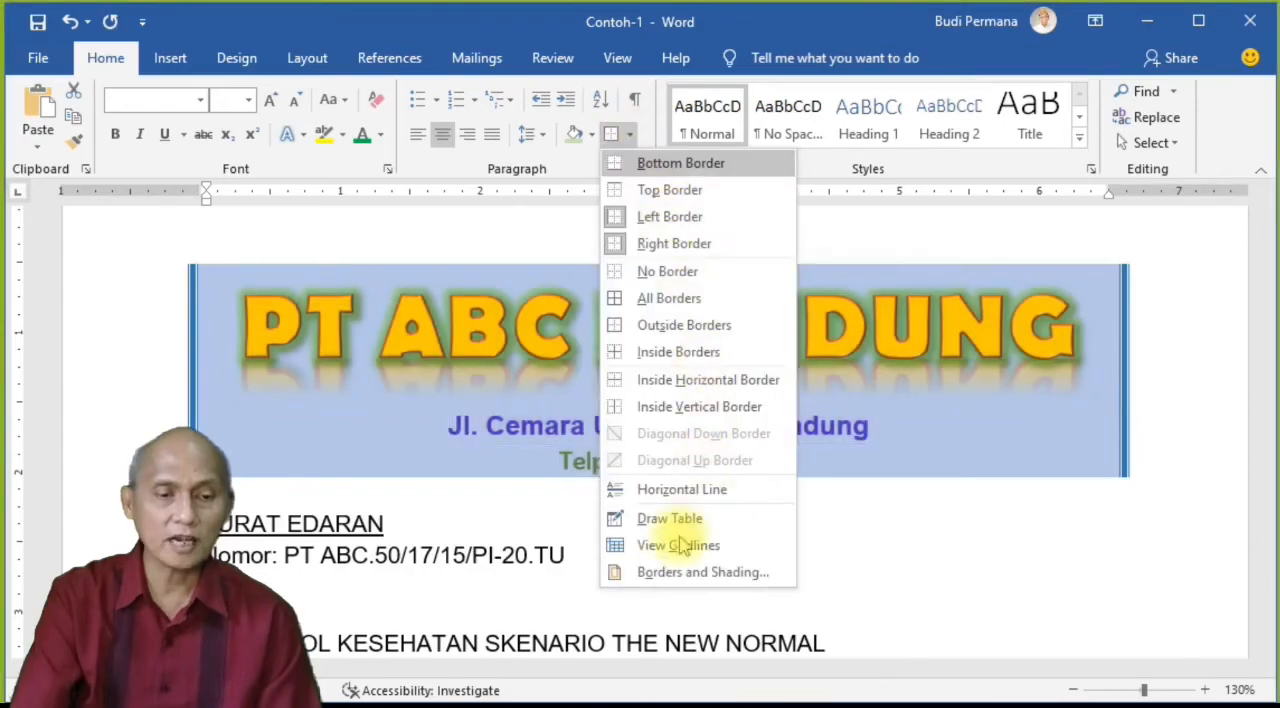
pyautogui.click(668, 572)
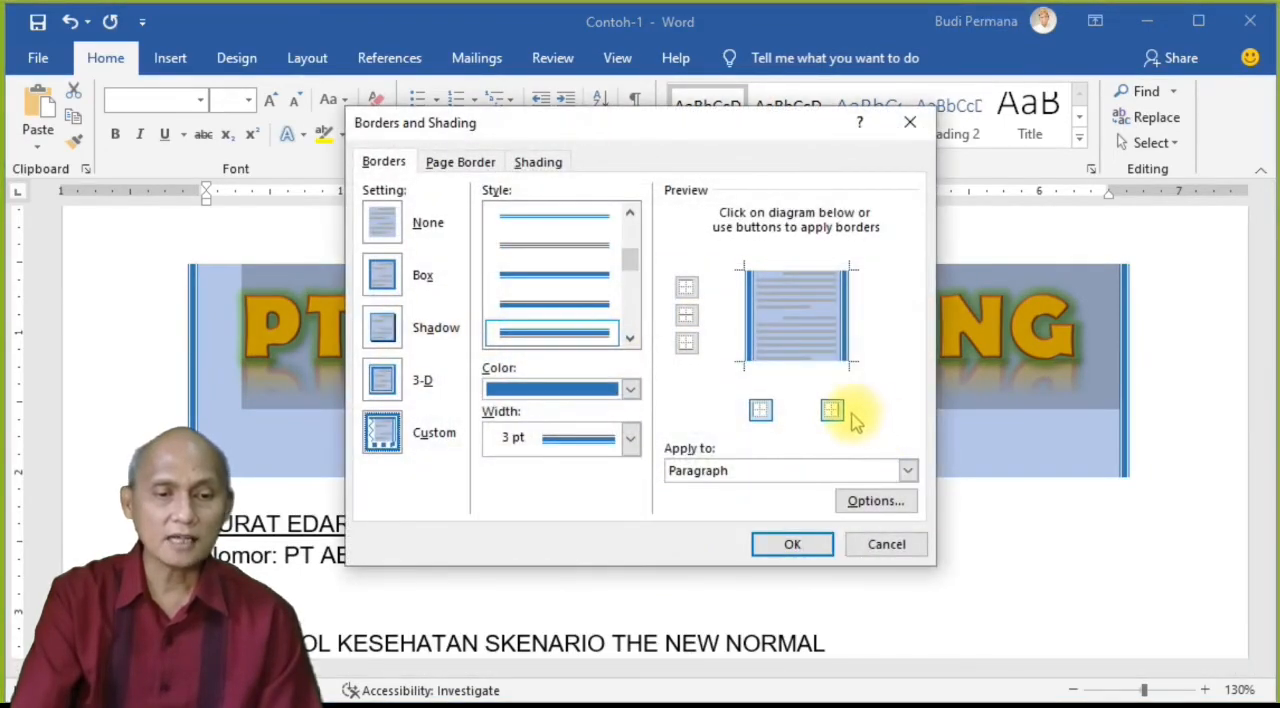
pyautogui.click(686, 342)
pyautogui.click(686, 288)
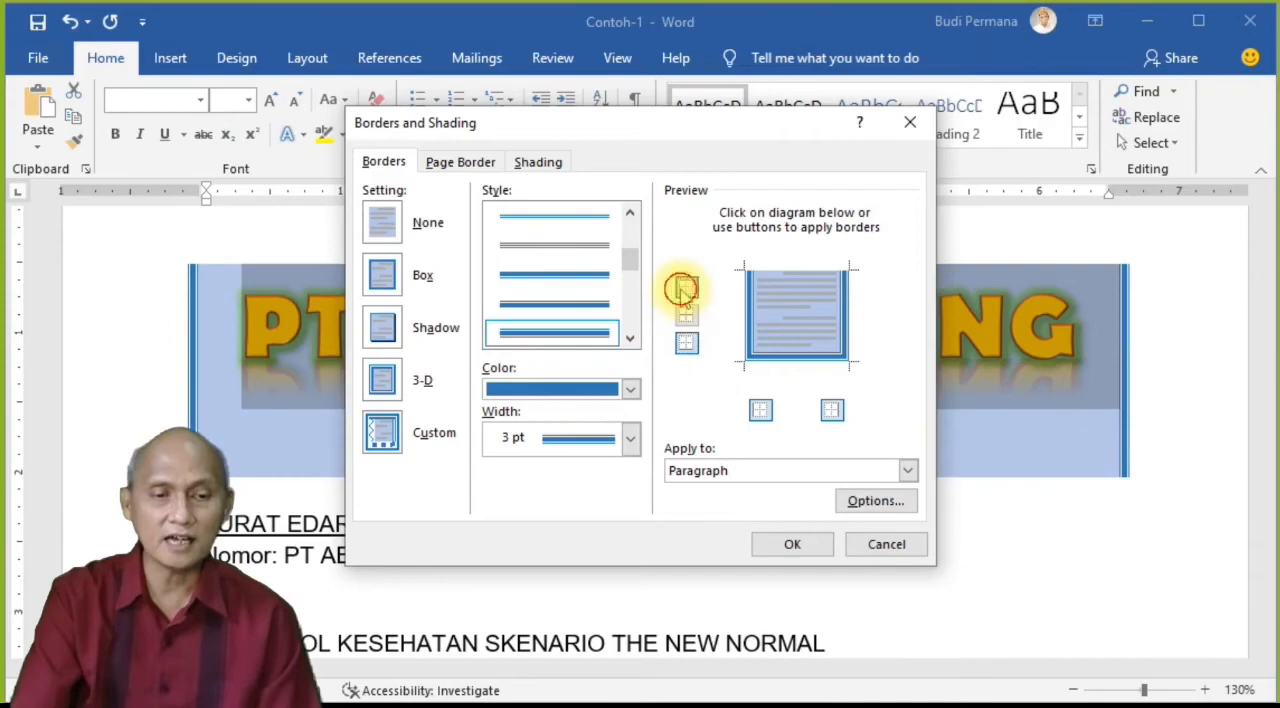
pyautogui.click(834, 413)
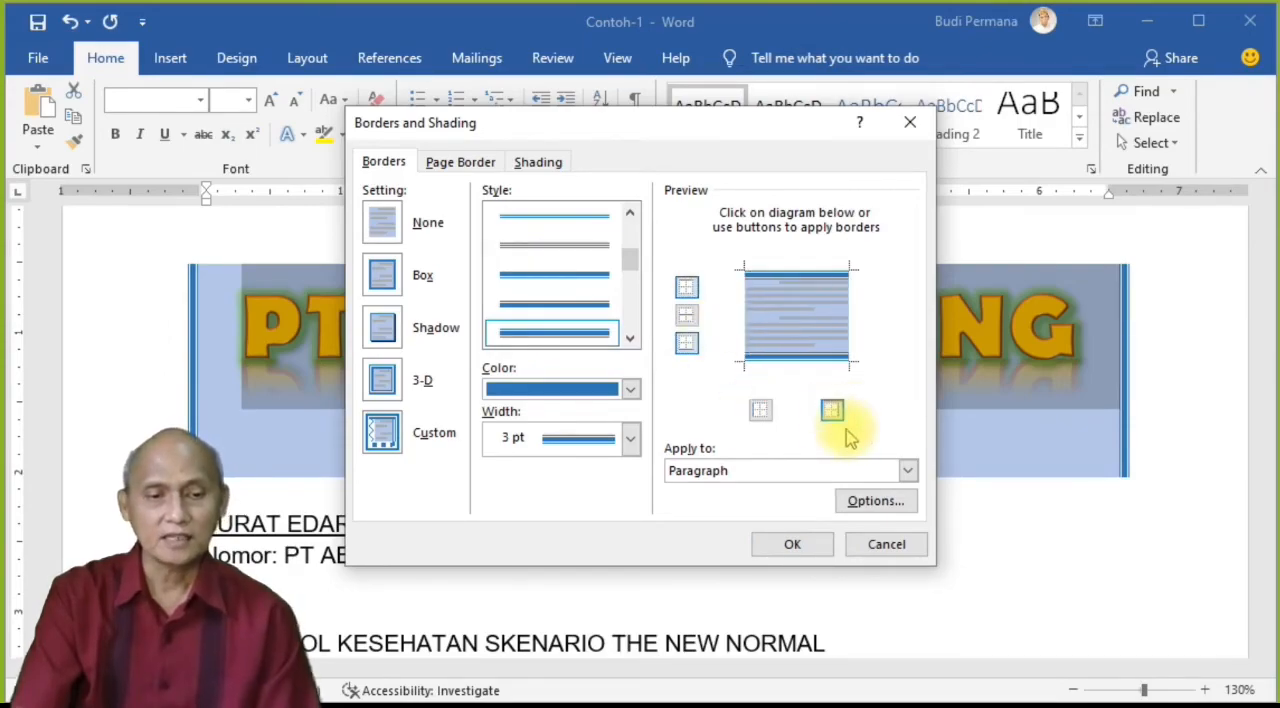
pyautogui.click(792, 545)
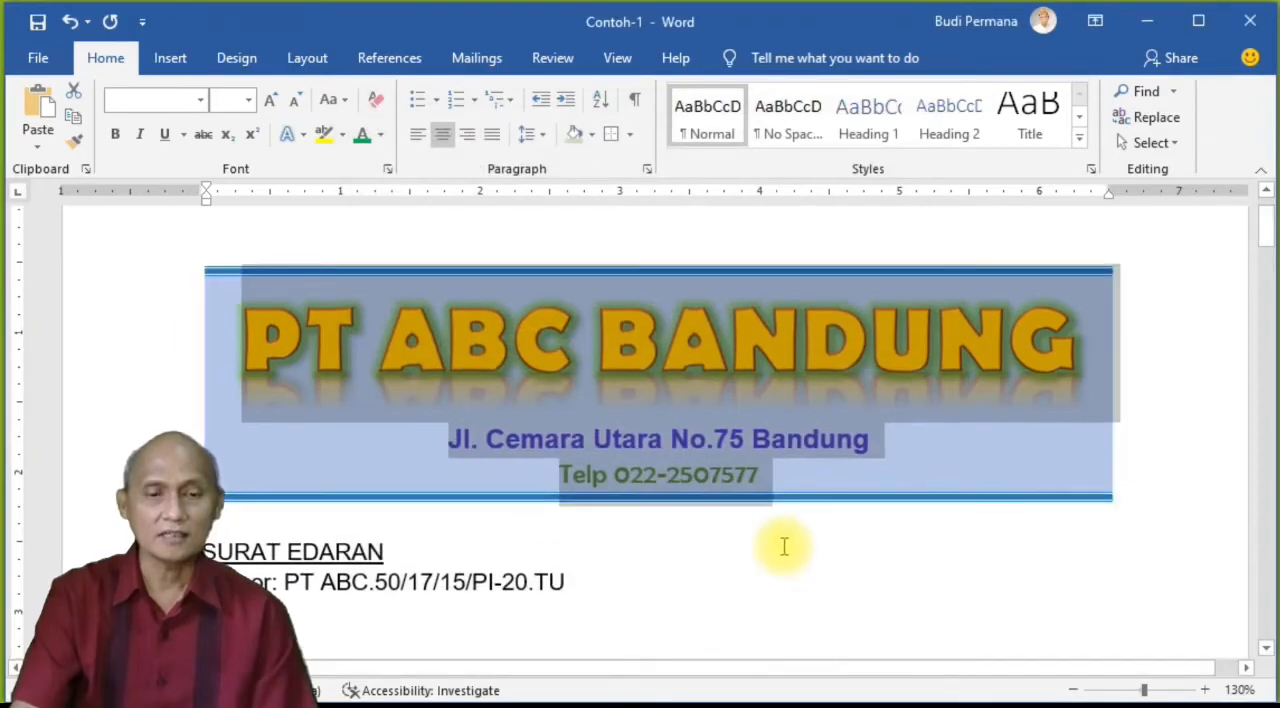
pyautogui.click(706, 544)
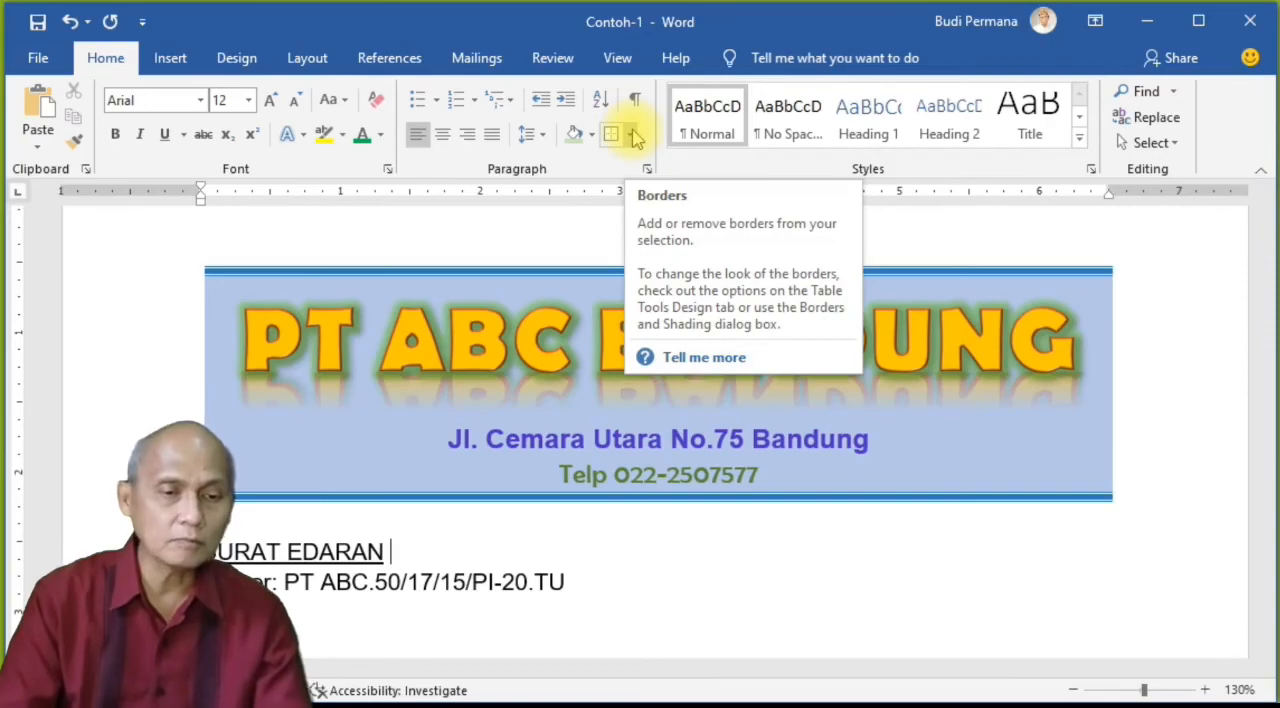
# Step: Insert a horizontal line below the heading line "DI LINGKUNGAN PT ABC BANDUNG"
pyautogui.scroll(-4, 491, 543)
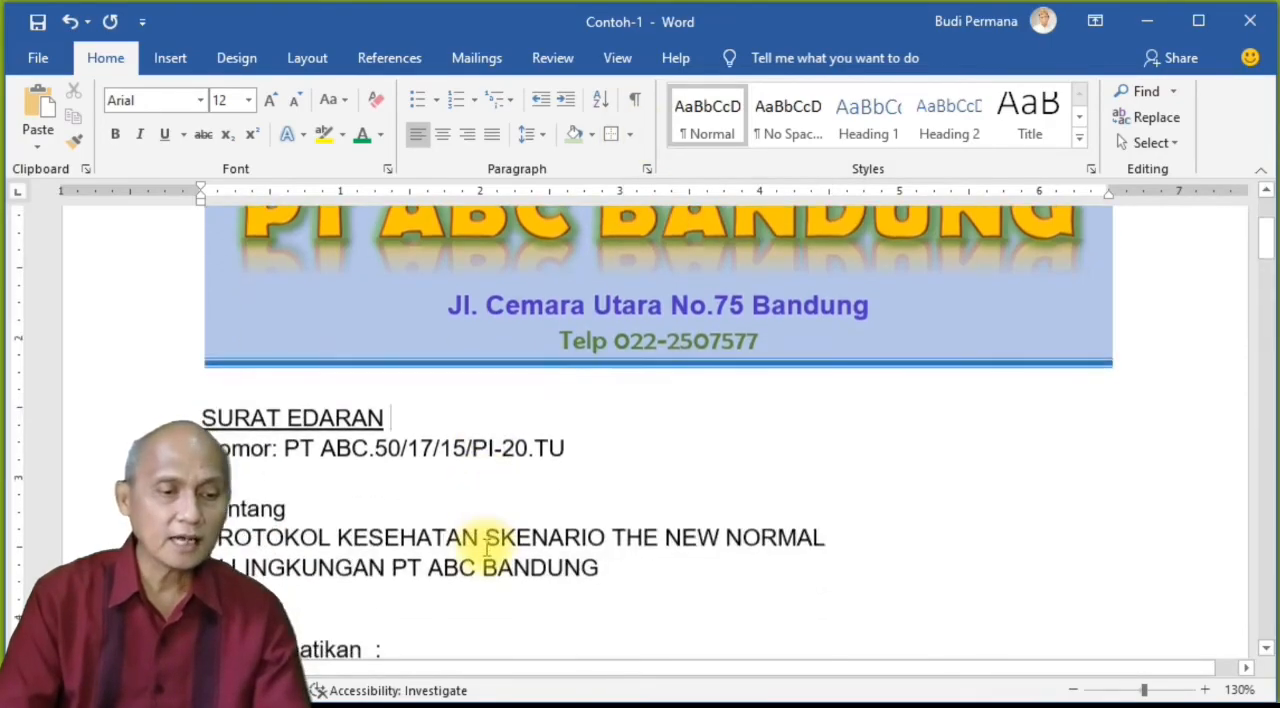
pyautogui.click(253, 543)
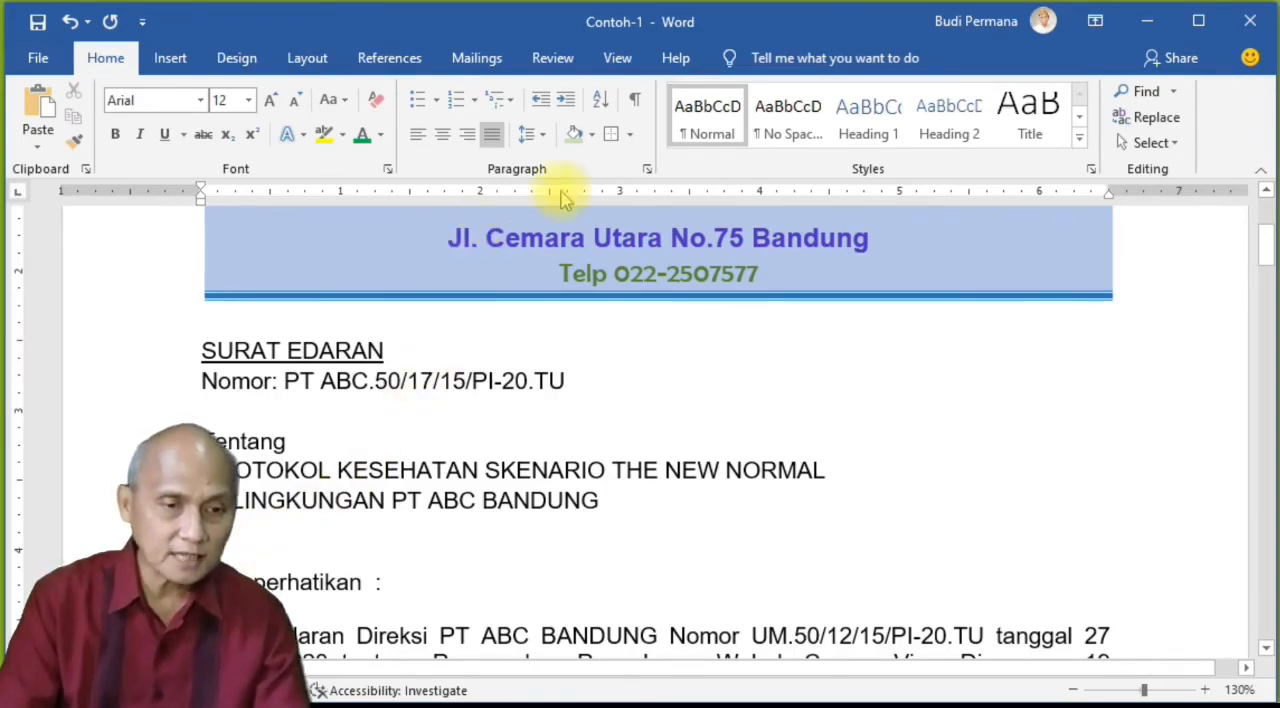
pyautogui.click(630, 135)
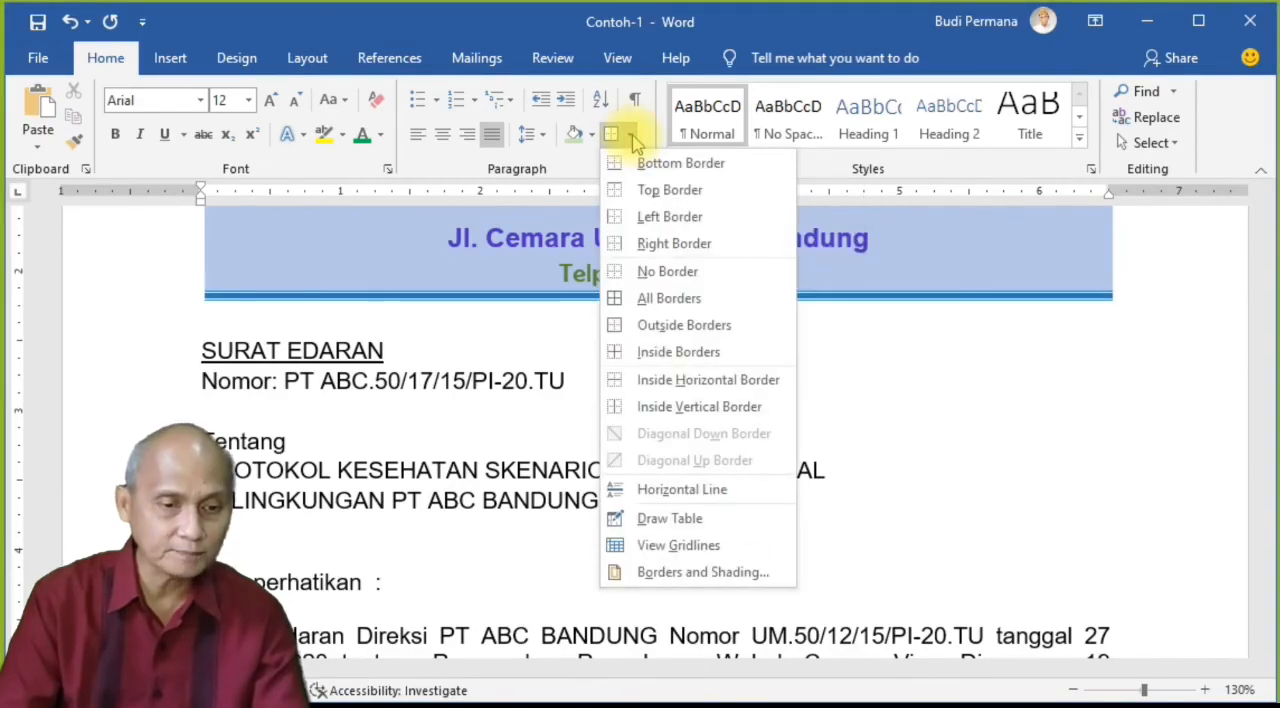
pyautogui.click(683, 489)
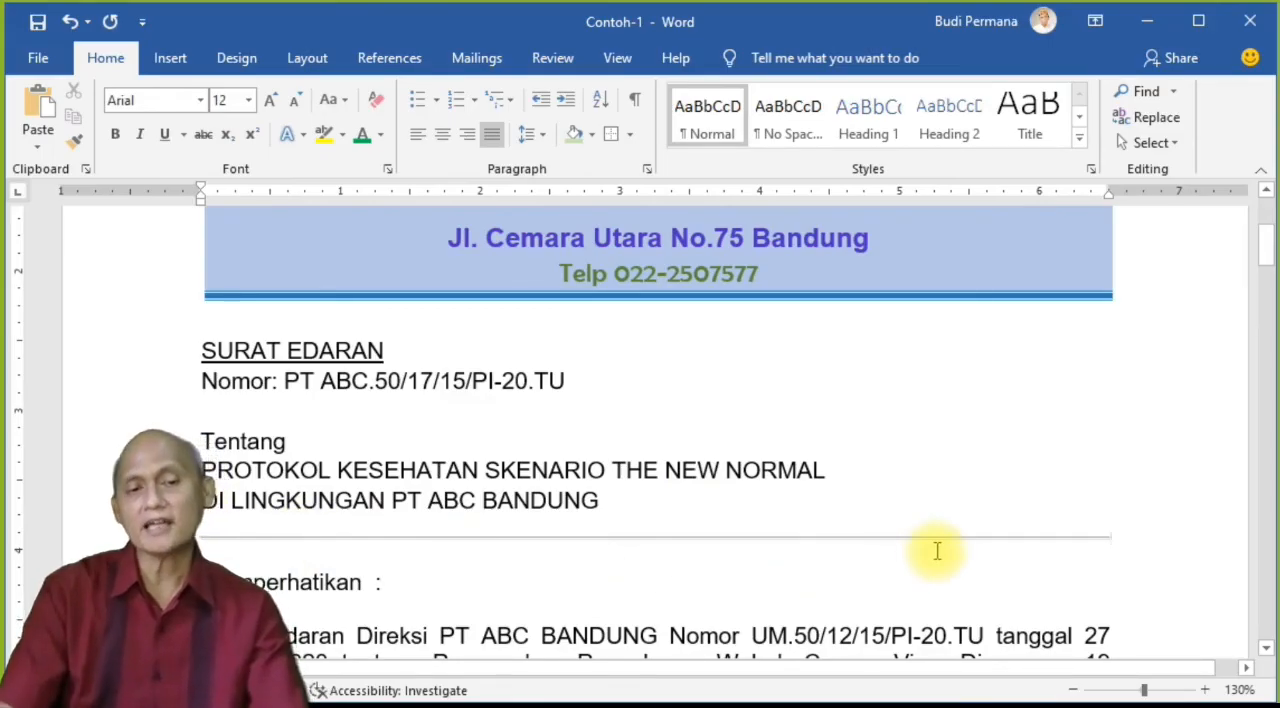